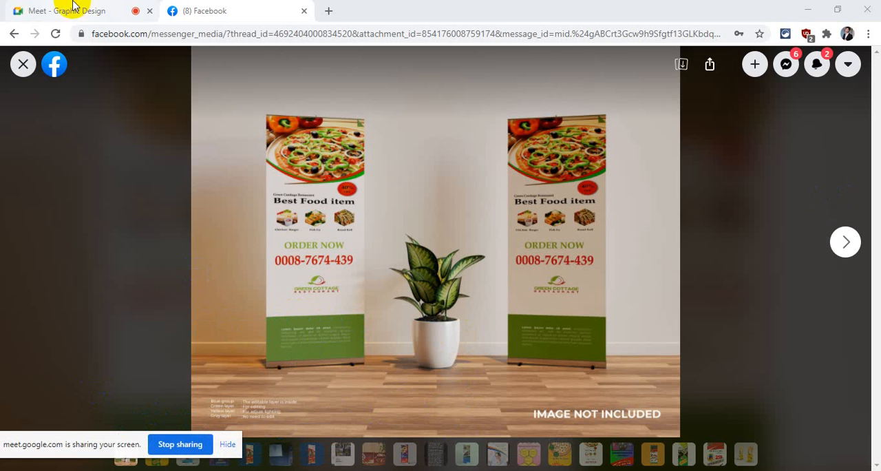
# - Turn on the microphone in the Google Meet call and return to the Facebook photo of the pizza banners
pyautogui.click(96, 9)
pyautogui.click(394, 441)
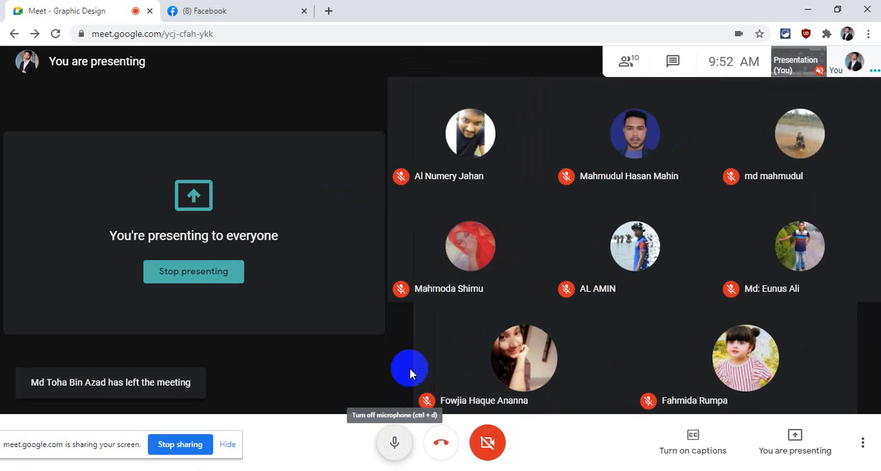
pyautogui.click(239, 19)
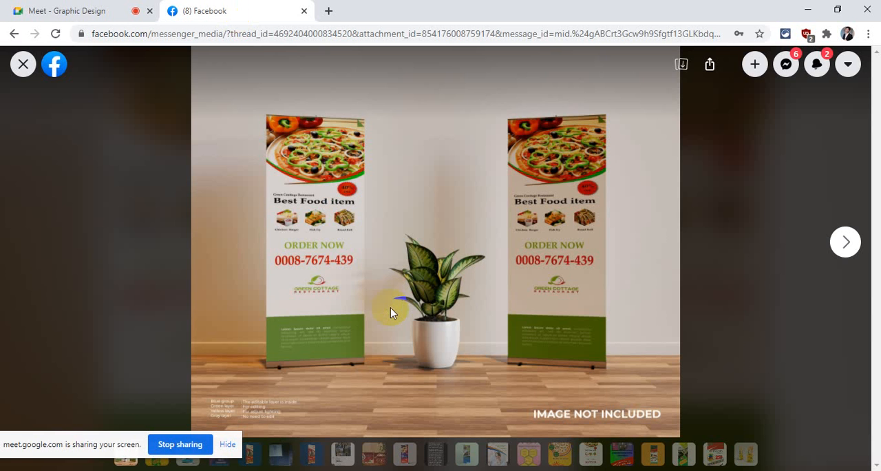
# - Check the participants in the Google Meet call and return to the pizza banner photo on Facebook
pyautogui.click(71, 10)
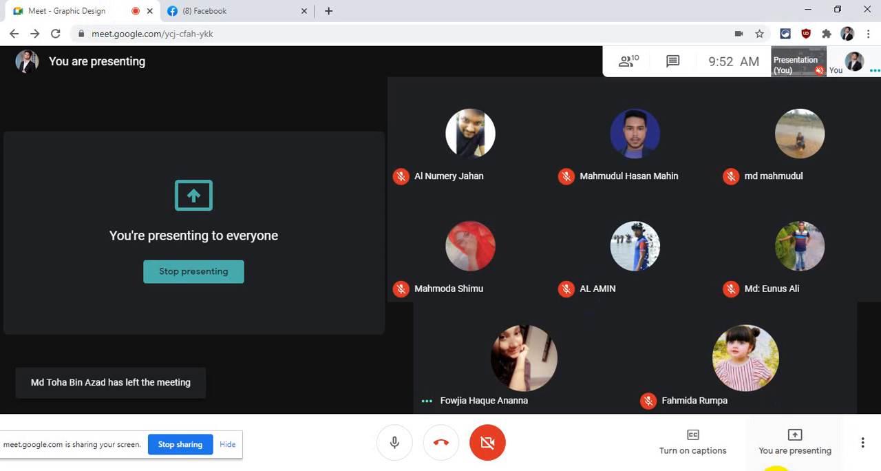
pyautogui.click(791, 470)
pyautogui.moveTo(729, 453); pyautogui.dragTo(737, 455)
pyautogui.click(629, 465)
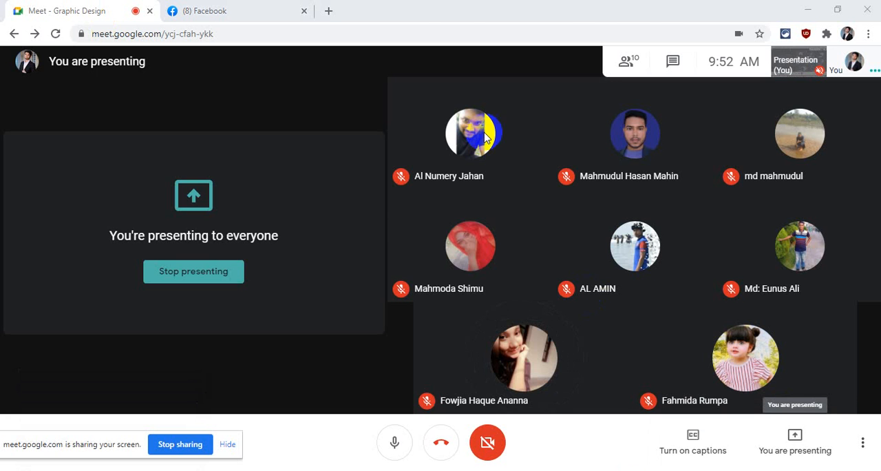
pyautogui.click(200, 10)
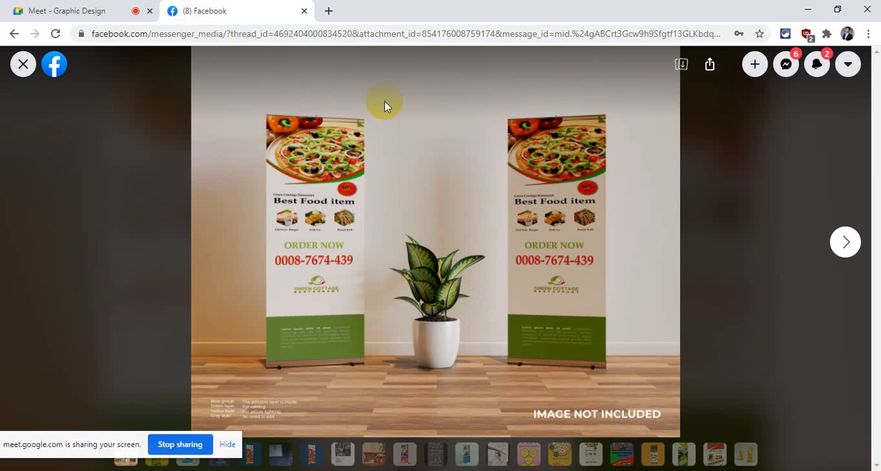
# - Move the screen-sharing notice clear of the photo thumbnails and display the yellow mockup with the green "Reserve your seat today" banner
pyautogui.click(521, 324)
pyautogui.click(346, 327)
pyautogui.click(296, 338)
pyautogui.moveTo(141, 439); pyautogui.dragTo(131, 389)
pyautogui.click(153, 452)
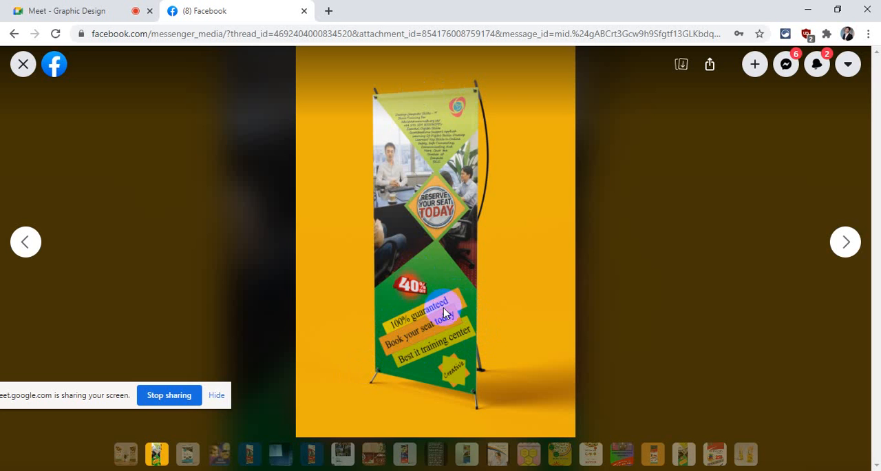
# - View the blue roll-up banner mockup and the purple restaurant banner mockup, and close the photo viewer
pyautogui.click(739, 469)
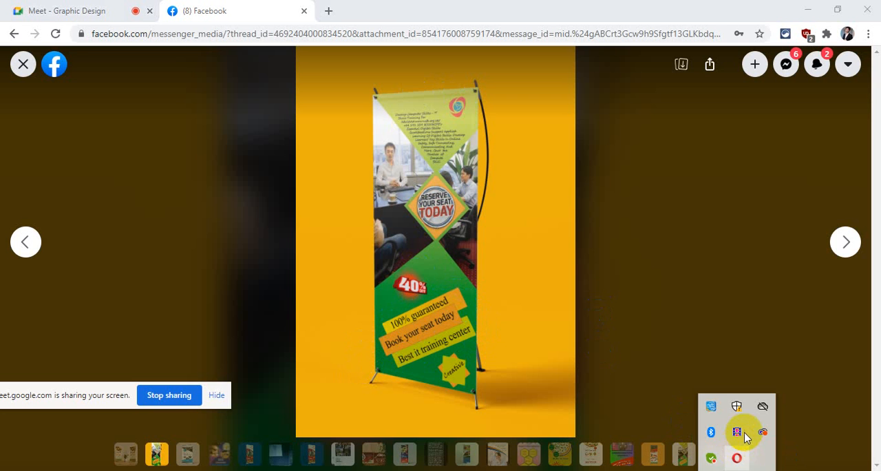
pyautogui.click(745, 431)
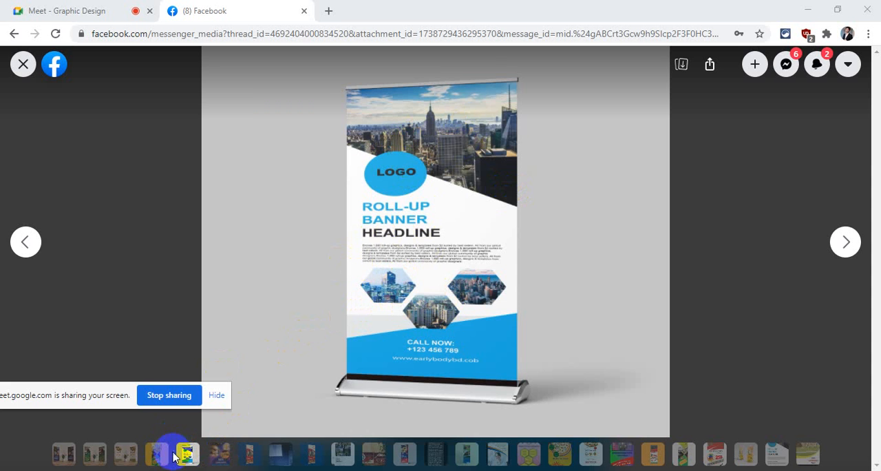
pyautogui.click(67, 452)
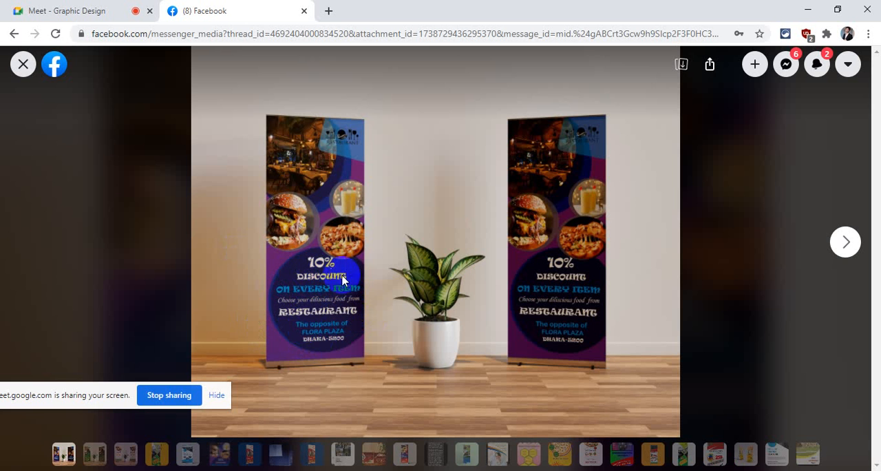
pyautogui.click(23, 64)
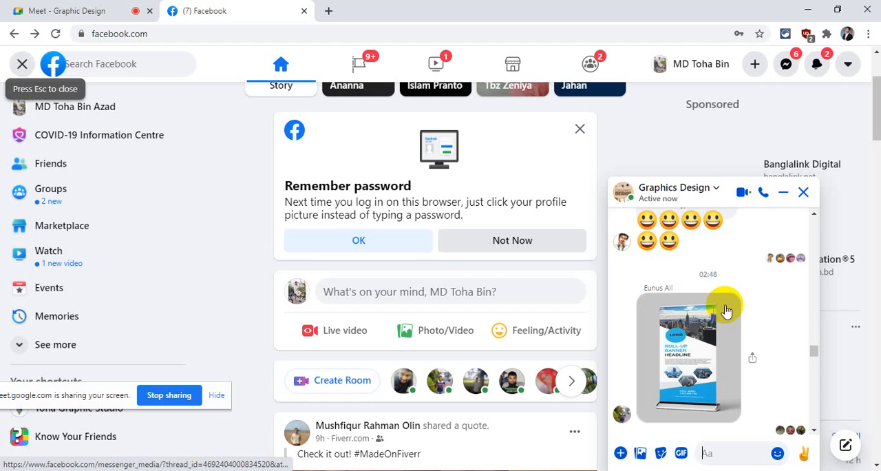
# - View the green Sprint Business banner mockup among the newest messages of the Graphics Design chat and close it
pyautogui.scroll(-10, 716, 337)
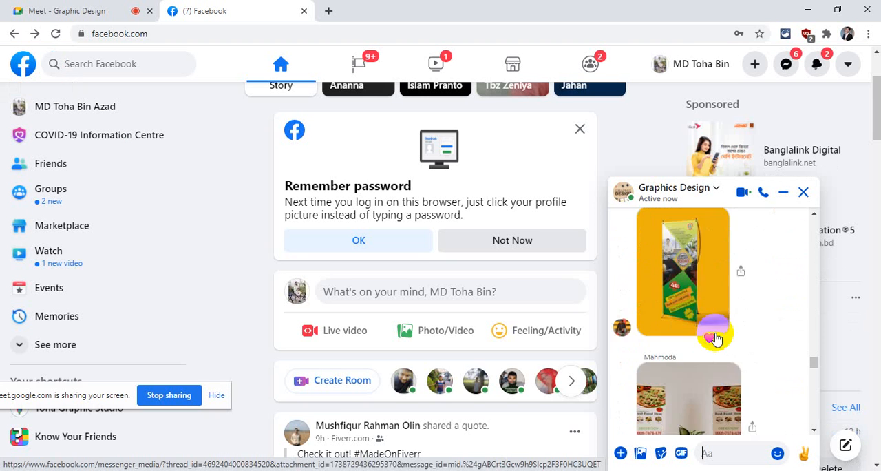
pyautogui.scroll(-3, 716, 337)
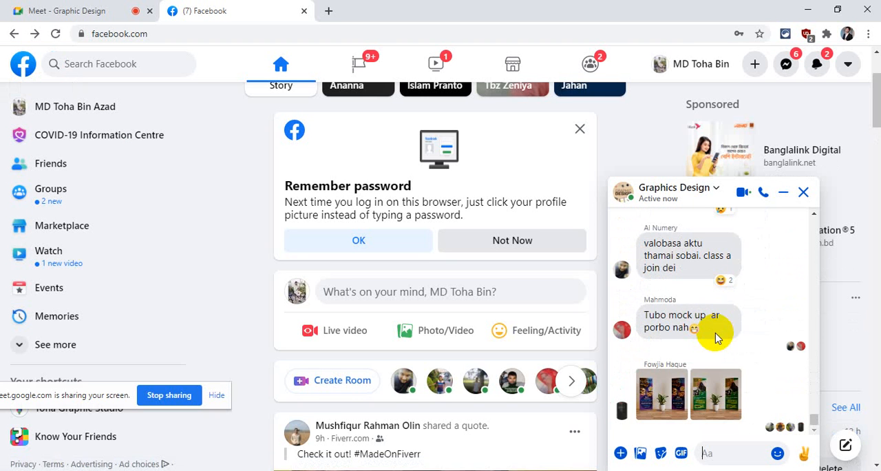
pyautogui.click(714, 397)
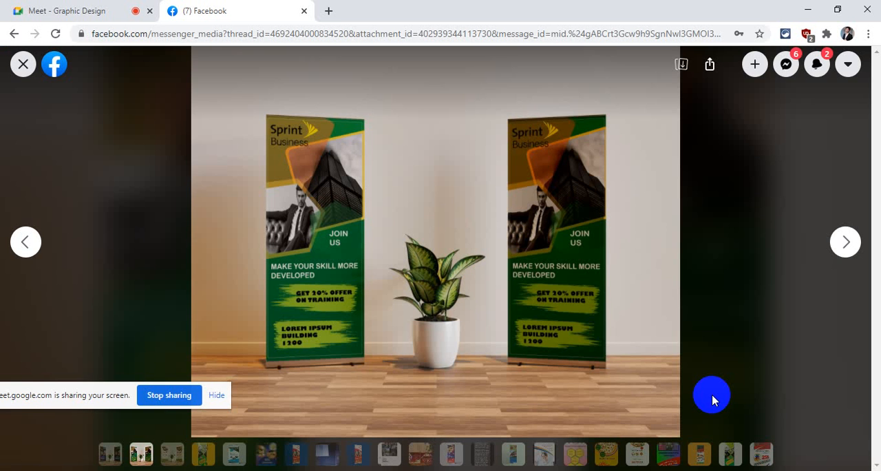
pyautogui.click(18, 73)
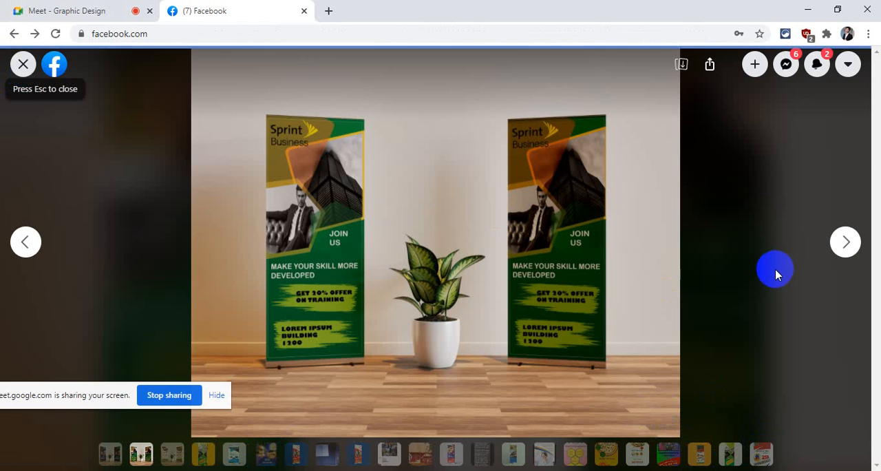
# - Look through the earlier messages of the Graphics Design group chat for submitted banner designs and shared mockup resources
pyautogui.scroll(5, 752, 307)
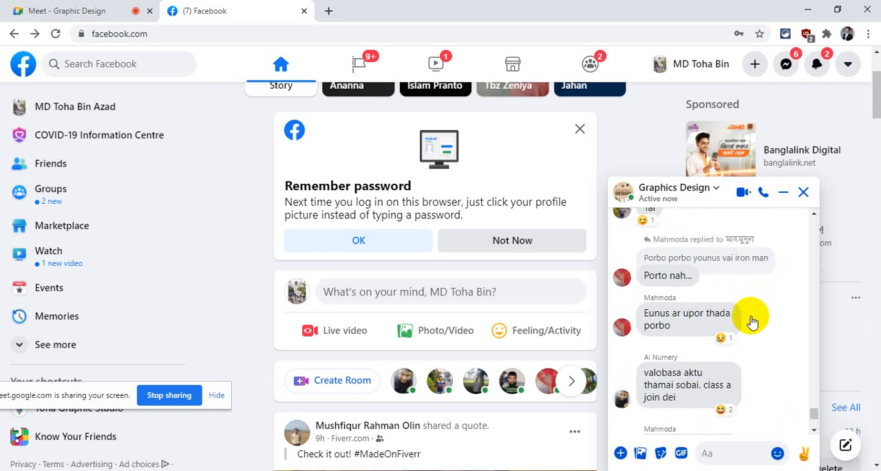
pyautogui.scroll(5, 753, 320)
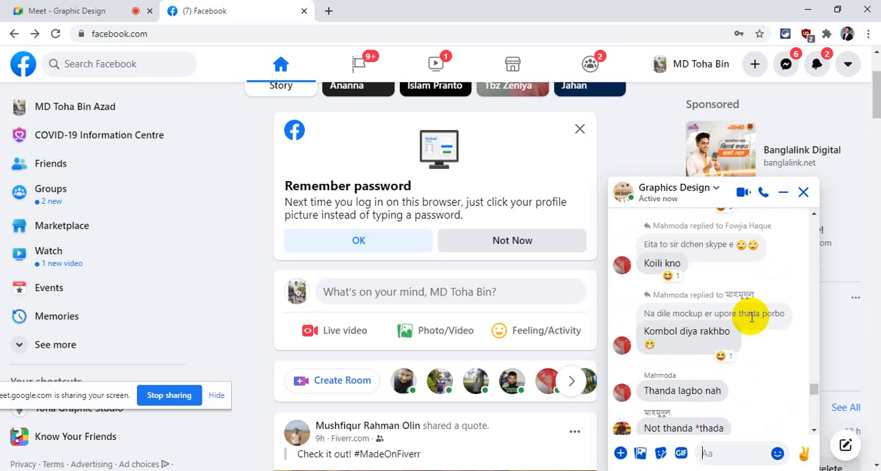
pyautogui.scroll(10, 752, 320)
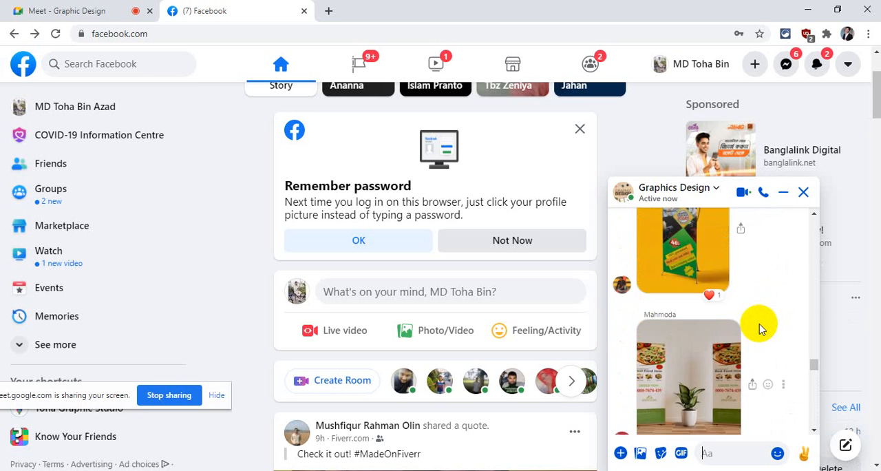
pyautogui.scroll(10, 759, 329)
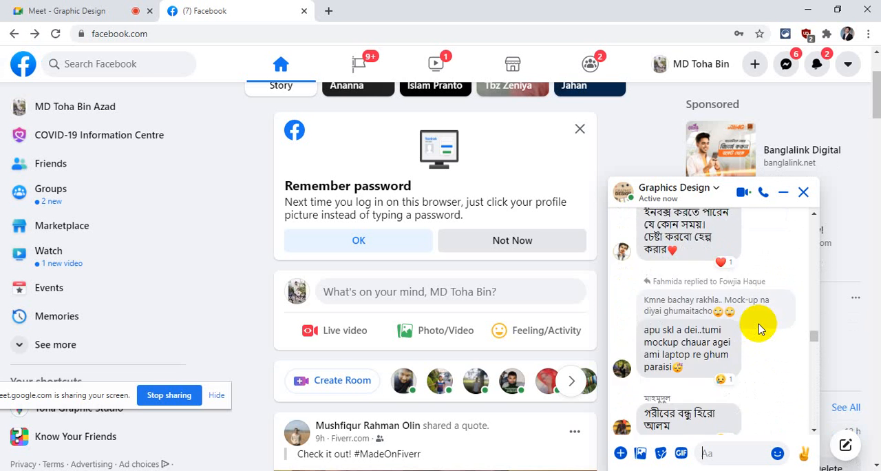
pyautogui.scroll(10, 759, 329)
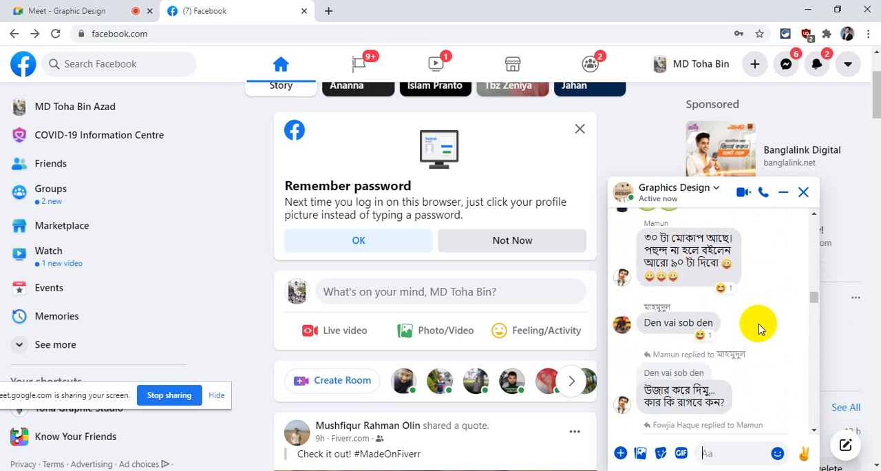
pyautogui.scroll(10, 759, 329)
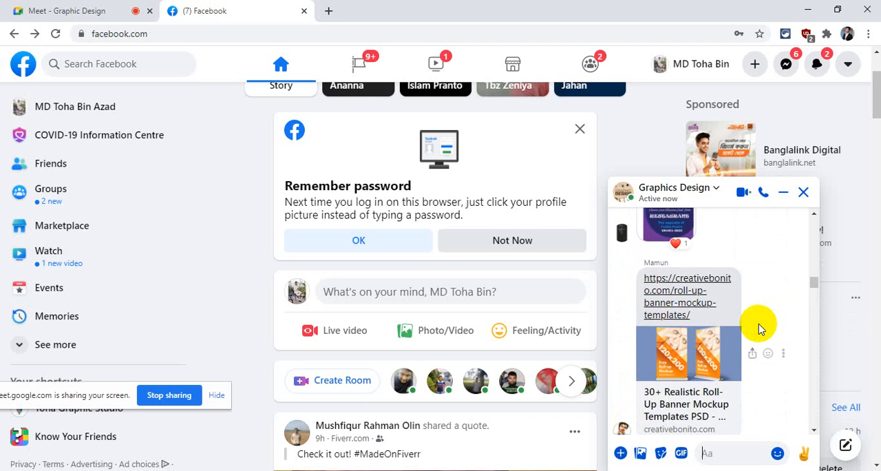
pyautogui.scroll(3, 754, 334)
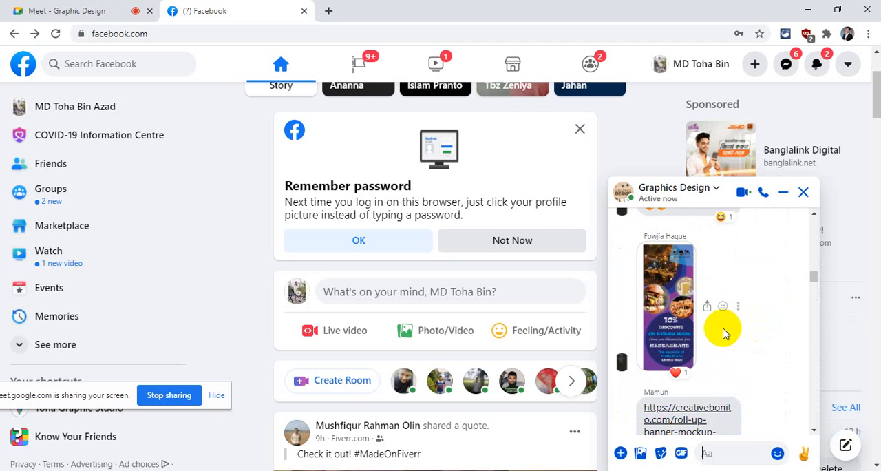
pyautogui.scroll(5, 722, 333)
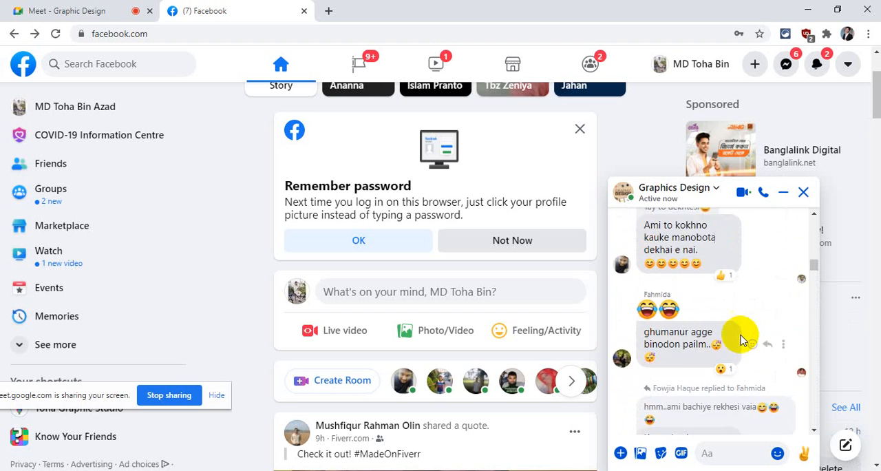
pyautogui.scroll(10, 741, 339)
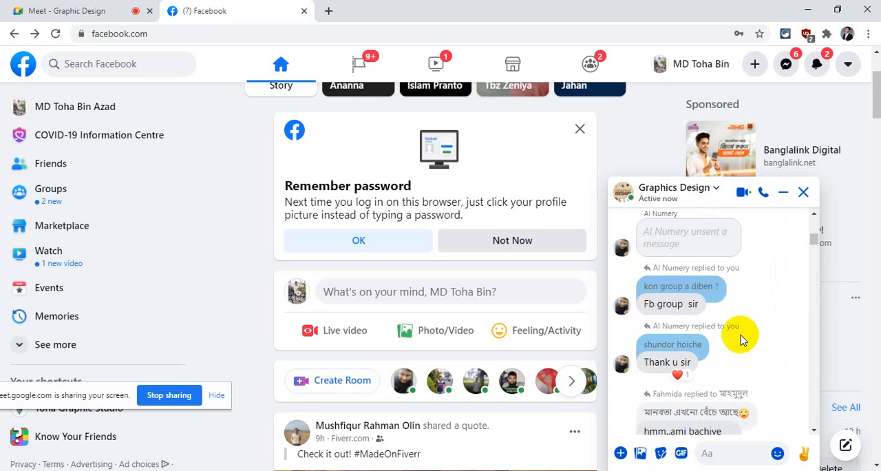
pyautogui.scroll(1, 742, 339)
pyautogui.scroll(-4, 740, 340)
pyautogui.scroll(2, 738, 340)
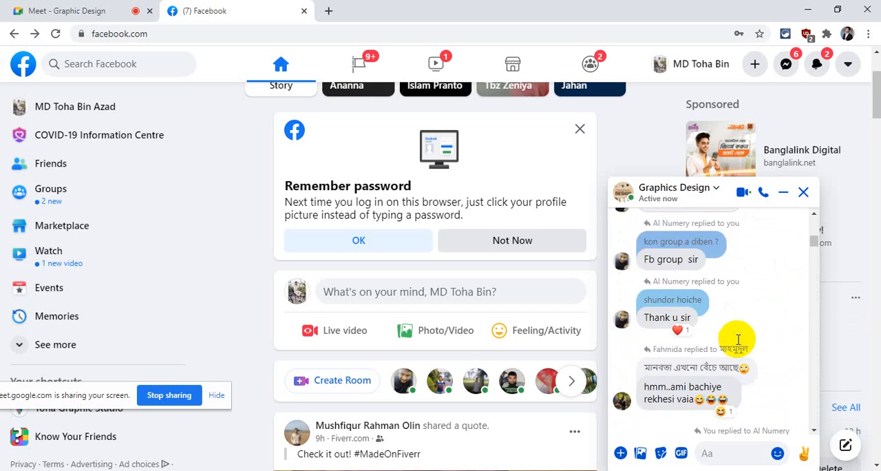
pyautogui.scroll(8, 738, 340)
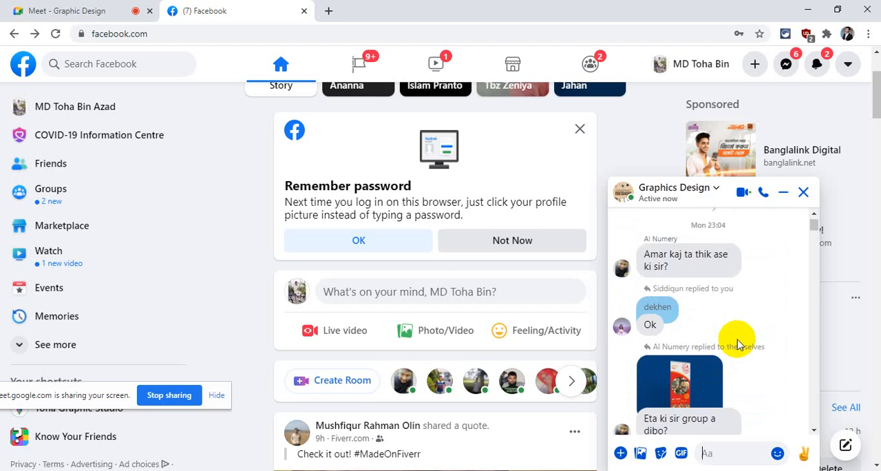
pyautogui.scroll(-6, 738, 343)
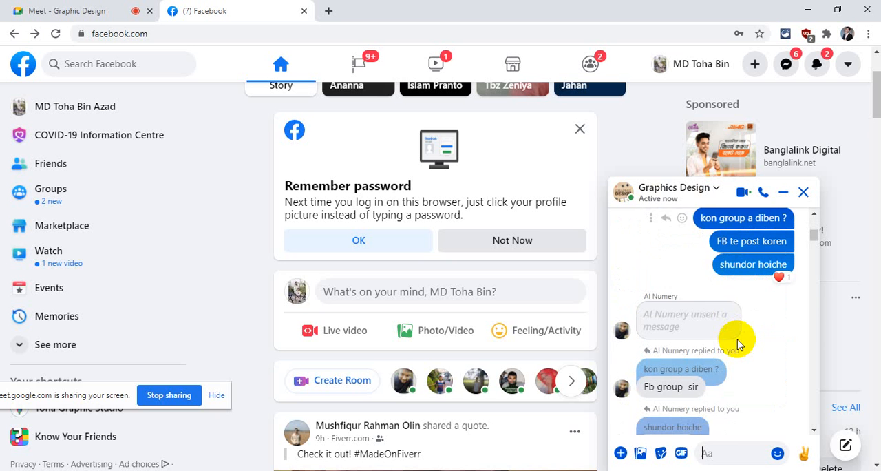
pyautogui.scroll(-1, 738, 340)
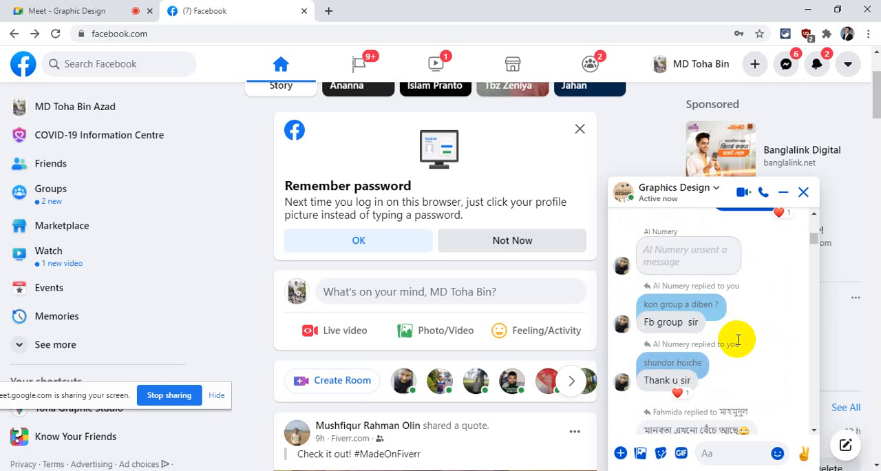
pyautogui.scroll(7, 738, 340)
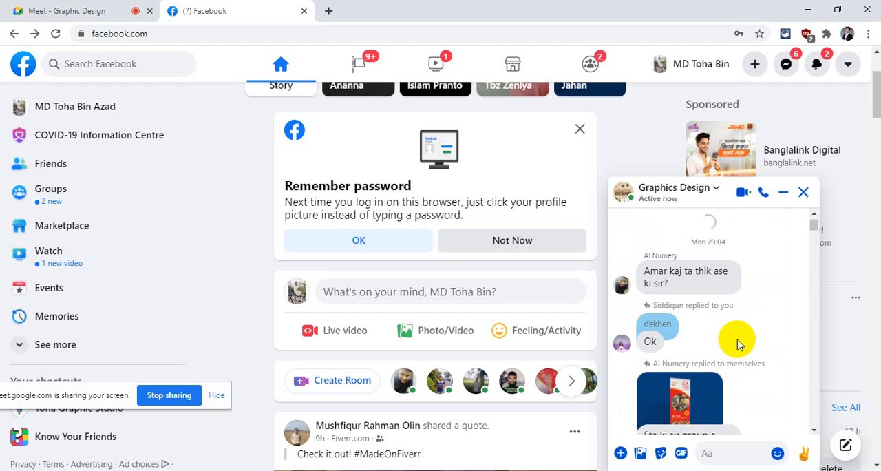
pyautogui.scroll(-1, 739, 344)
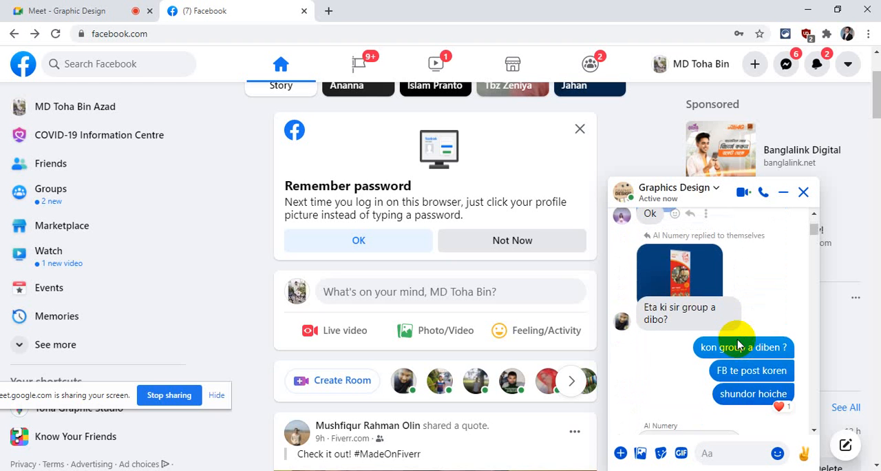
pyautogui.scroll(3, 739, 344)
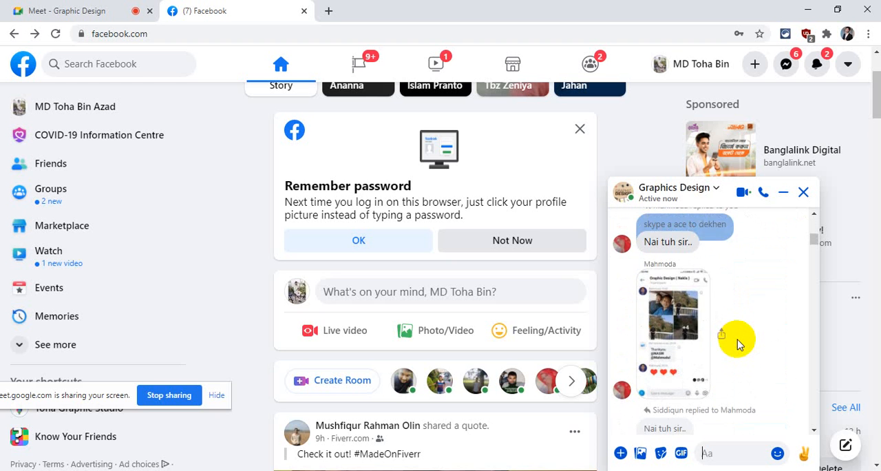
pyautogui.scroll(-4, 739, 344)
pyautogui.scroll(1, 738, 344)
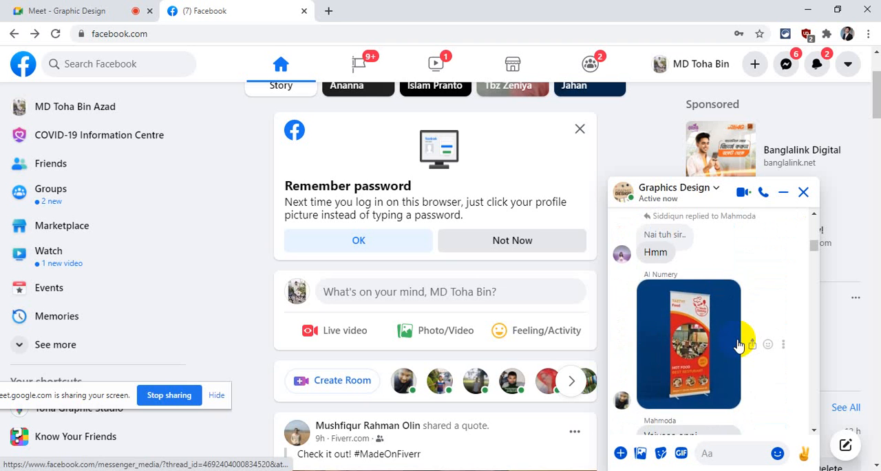
pyautogui.scroll(-5, 739, 345)
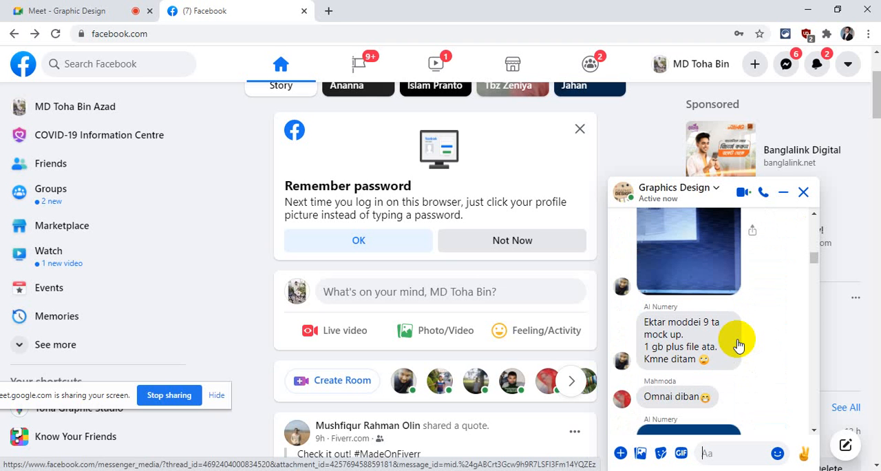
pyautogui.scroll(5, 761, 309)
pyautogui.scroll(-3, 761, 309)
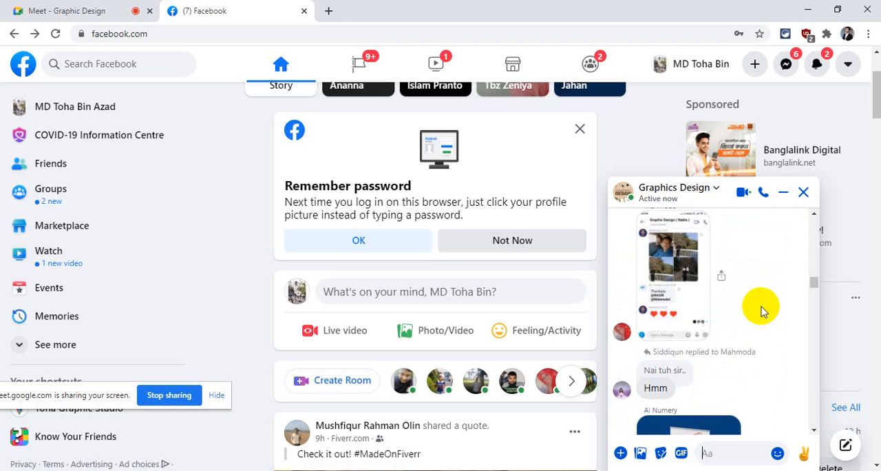
pyautogui.scroll(-10, 762, 310)
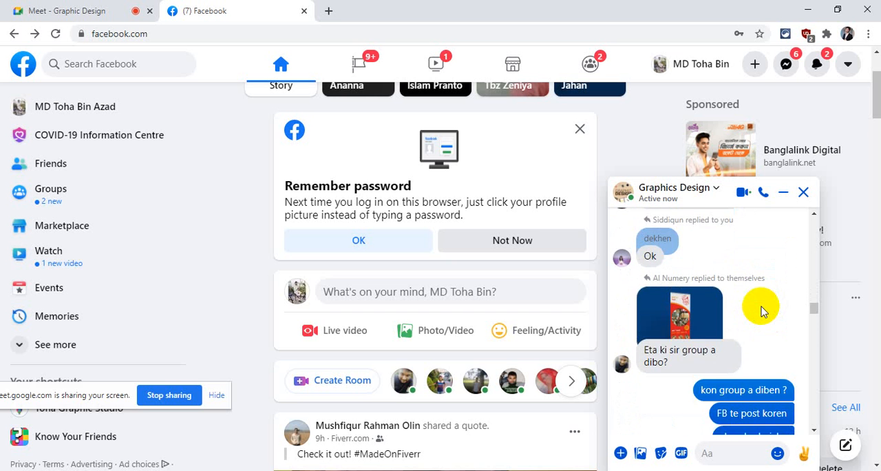
pyautogui.scroll(-10, 761, 311)
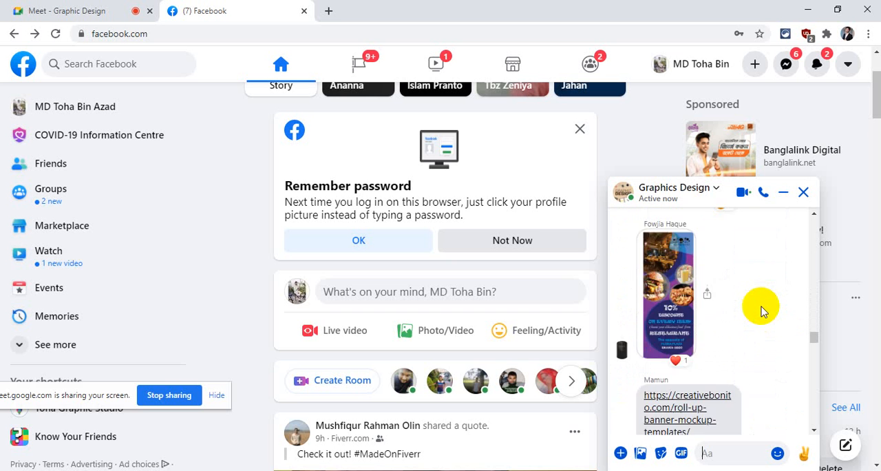
# - Look through the Graphics Design group chat down to the newest messages with the latest pair of roll-up banner mockup photos
pyautogui.scroll(-10, 761, 311)
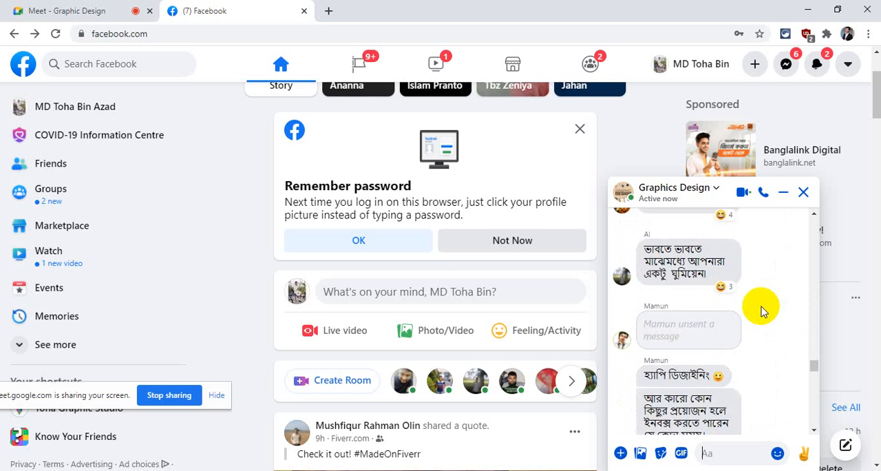
pyautogui.scroll(-10, 761, 311)
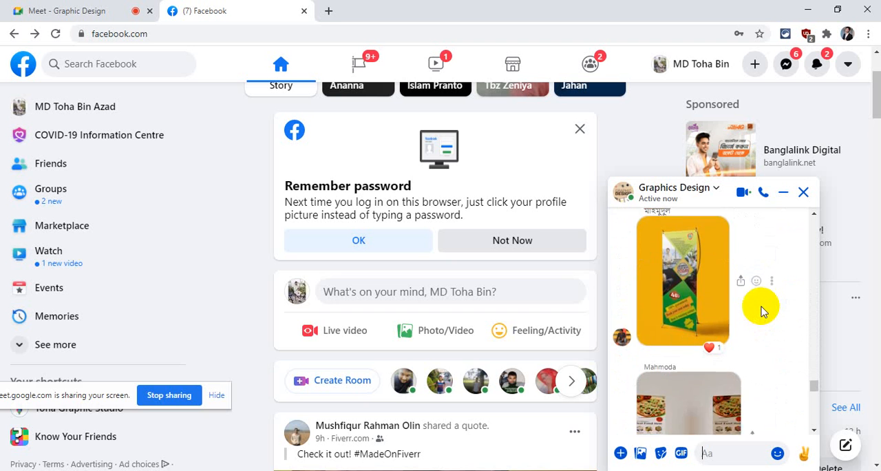
pyautogui.scroll(-10, 761, 311)
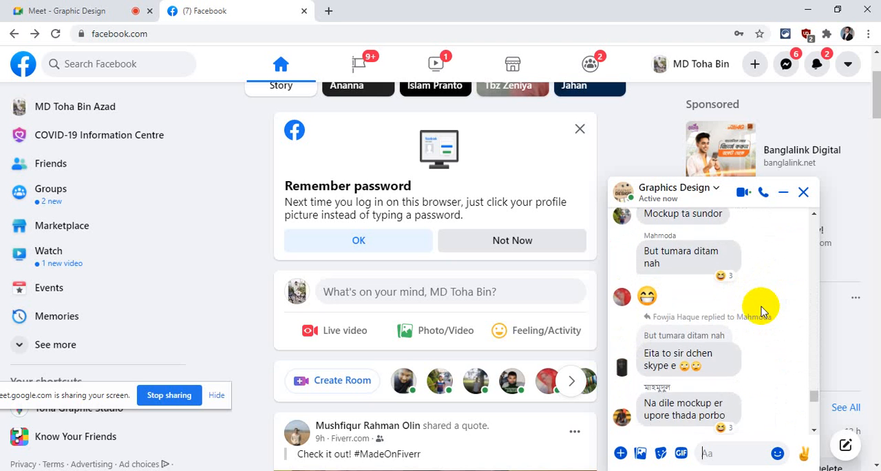
pyautogui.scroll(-10, 761, 311)
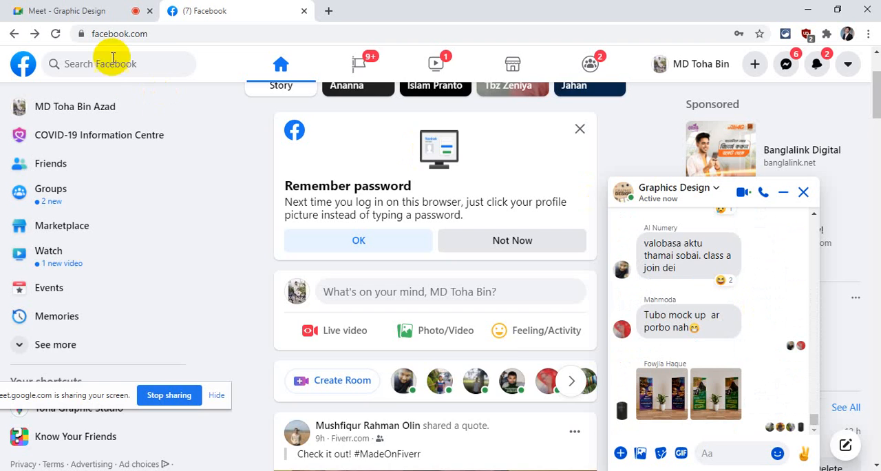
# - Admit the two waiting participants to the Google Meet call and show the meeting's chat messages
pyautogui.click(89, 10)
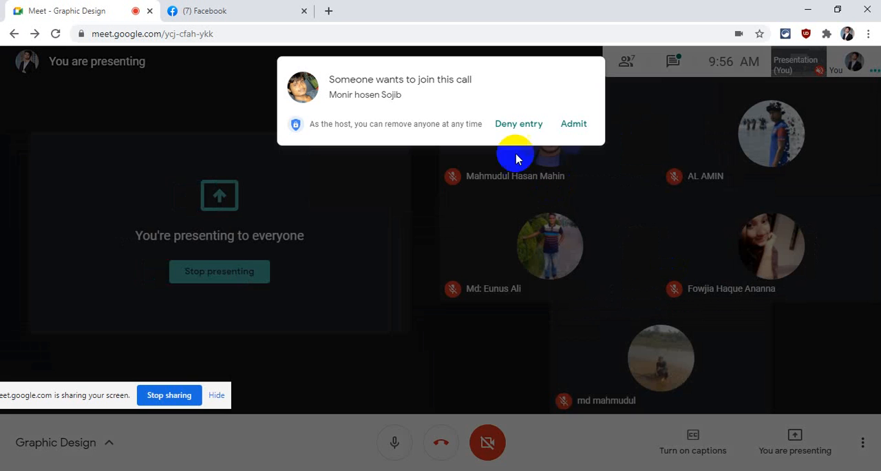
pyautogui.click(574, 125)
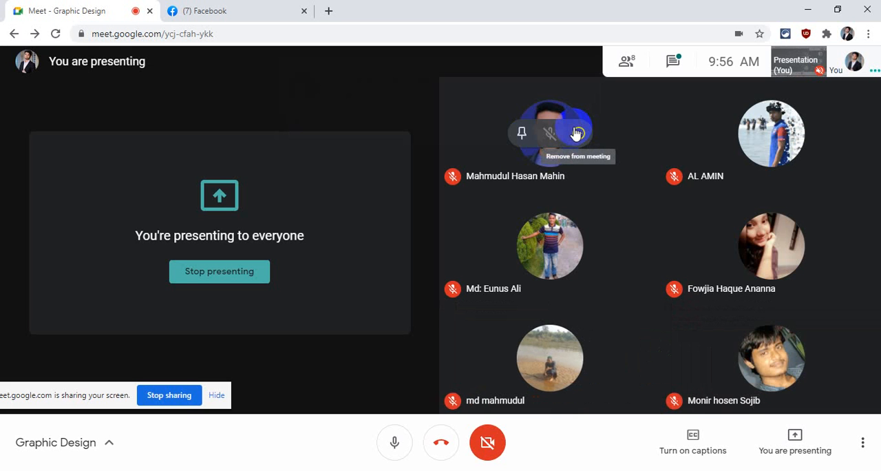
pyautogui.click(673, 64)
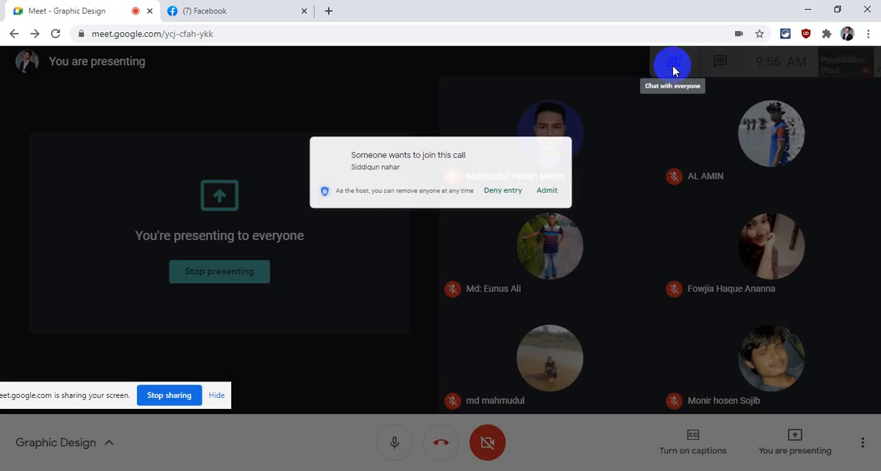
pyautogui.click(576, 125)
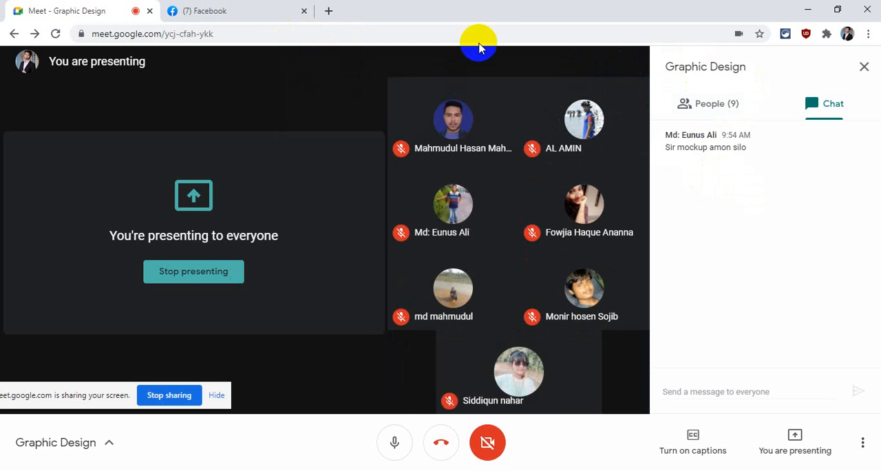
pyautogui.click(200, 9)
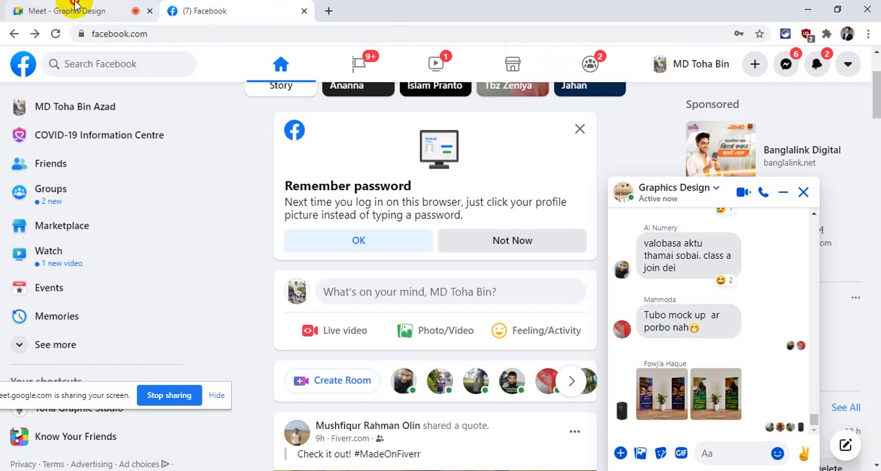
pyautogui.click(86, 10)
# - Search the computer for "ai" and open the Adobe Illustrator artwork 29.ai
pyautogui.click(807, 8)
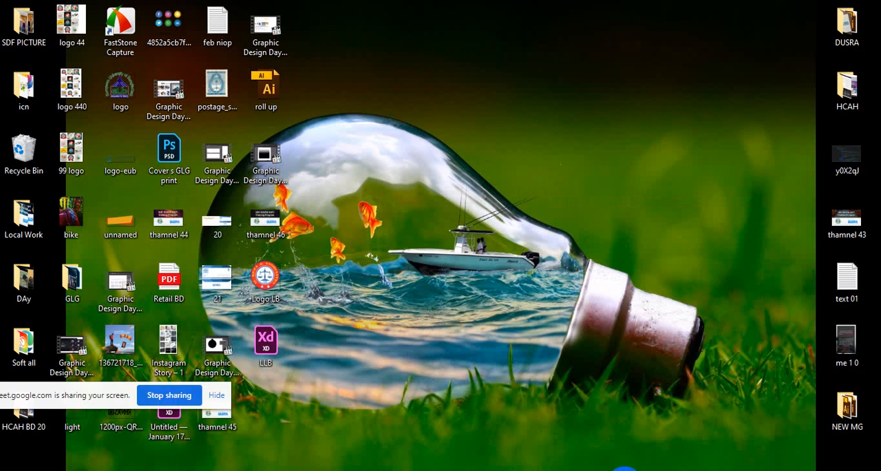
pyautogui.press('super+s')
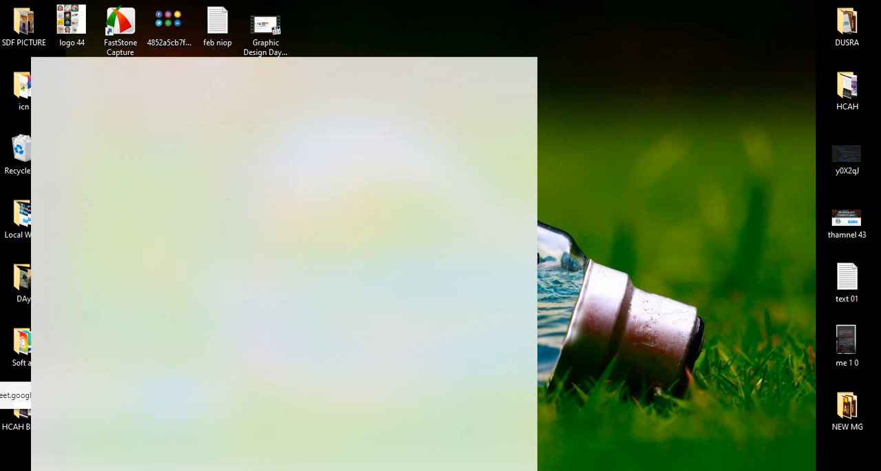
pyautogui.write('ai')
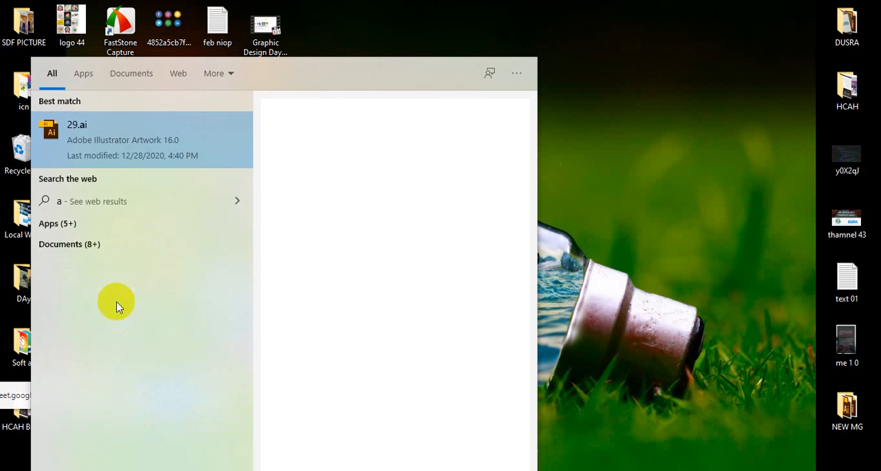
pyautogui.click(109, 156)
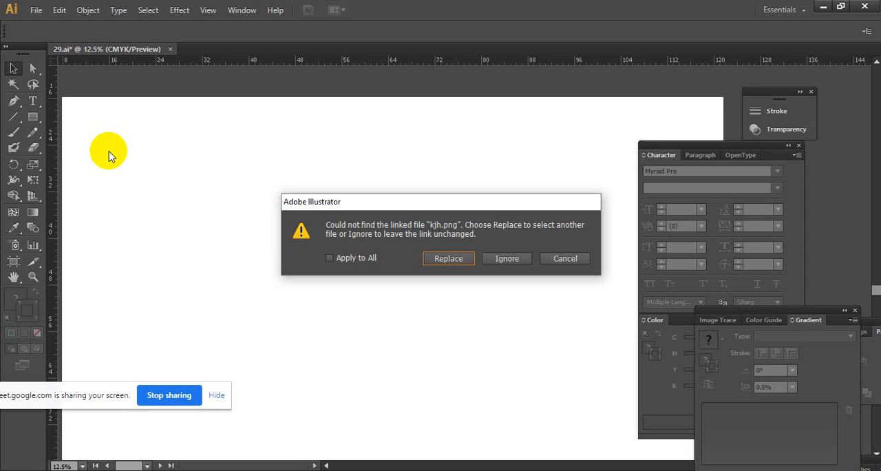
# - Ignore the missing linked files kjh.png and kj.png, and close the 29.ai document
pyautogui.click(461, 258)
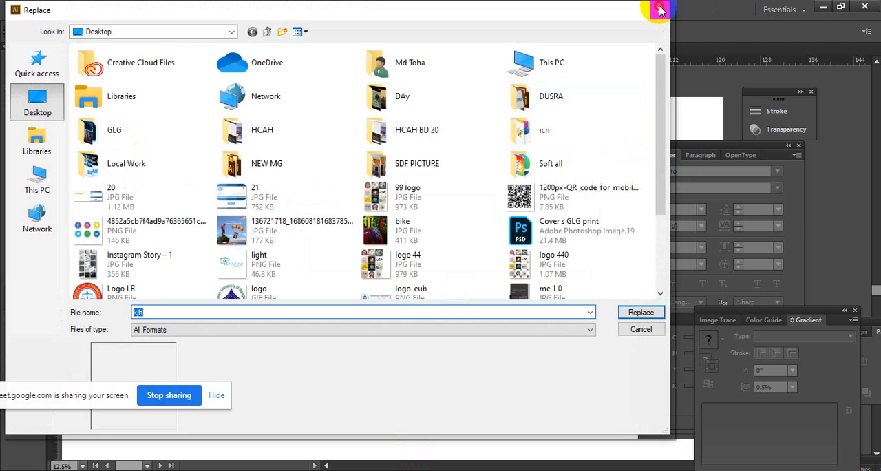
pyautogui.press('Escape')
pyautogui.click(509, 258)
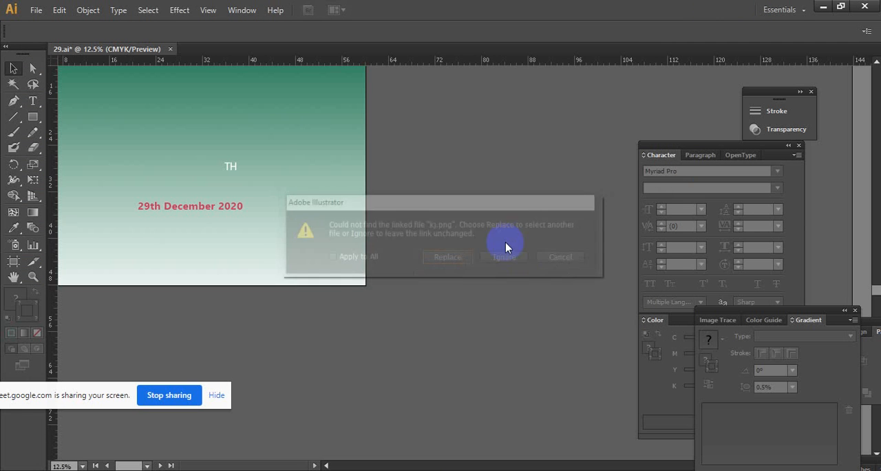
pyautogui.click(509, 258)
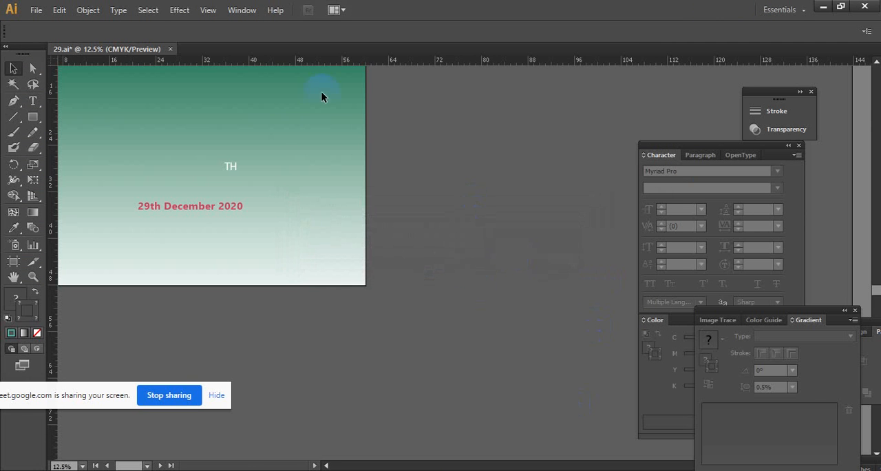
pyautogui.click(170, 49)
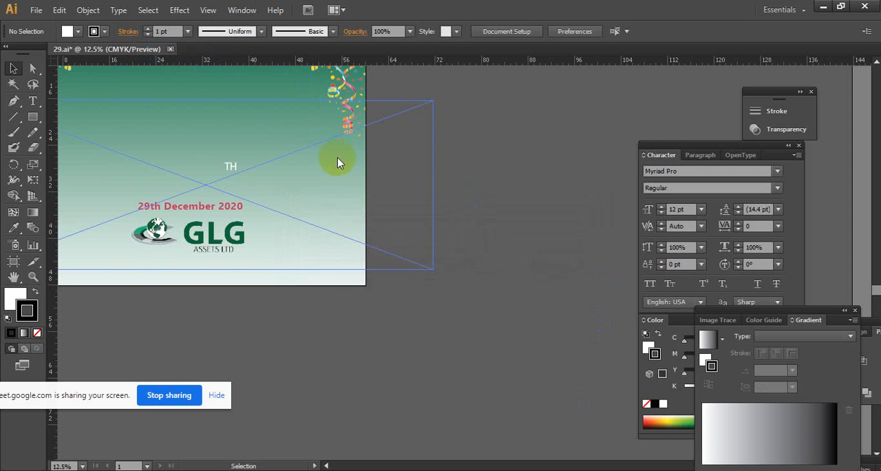
pyautogui.click(502, 259)
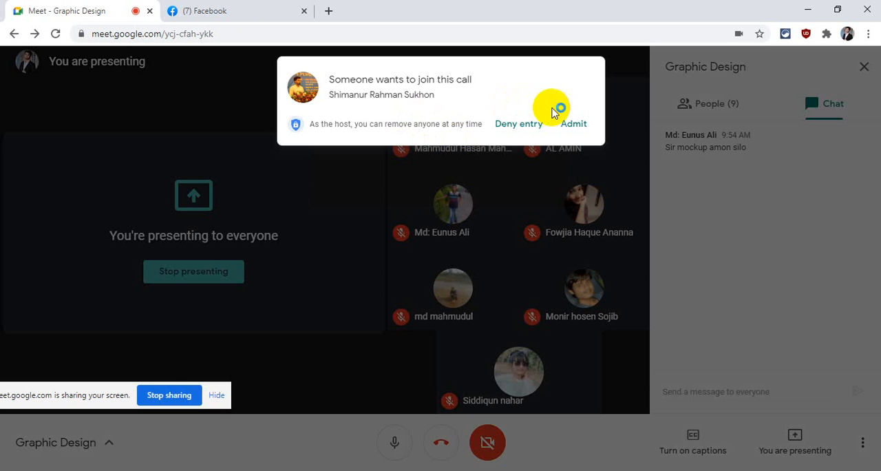
# - Admit the waiting participant to the Google Meet call and start a new document in Illustrator
pyautogui.click(569, 129)
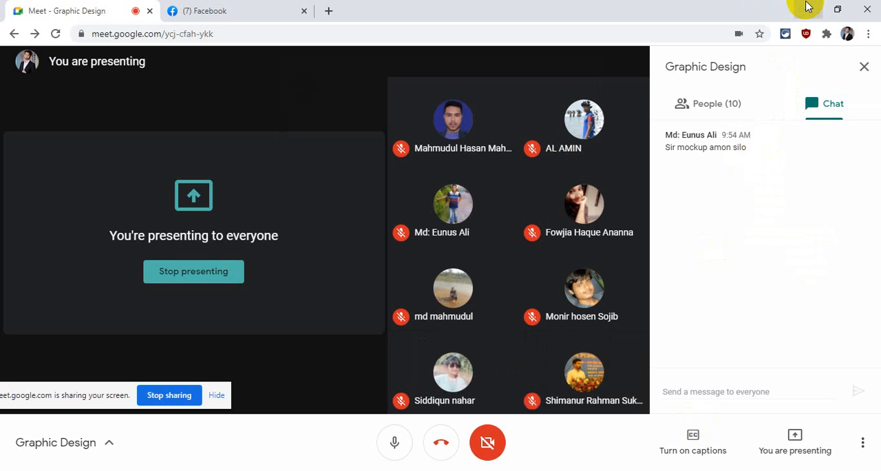
pyautogui.click(808, 9)
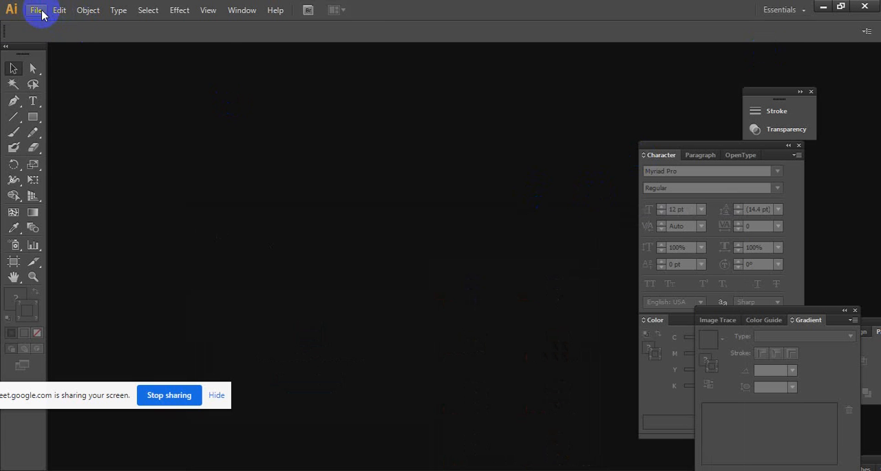
pyautogui.click(36, 10)
pyautogui.click(38, 24)
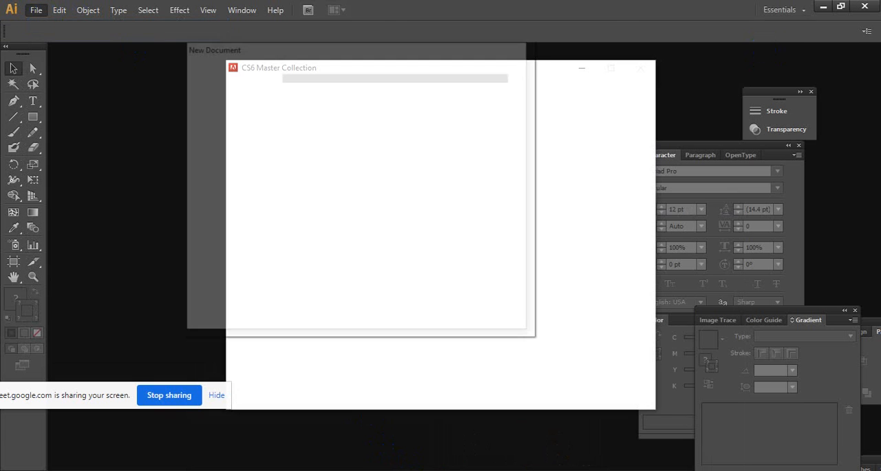
# - Switch back to the Google Meet browser window and open a new blank tab
pyautogui.click(406, 427)
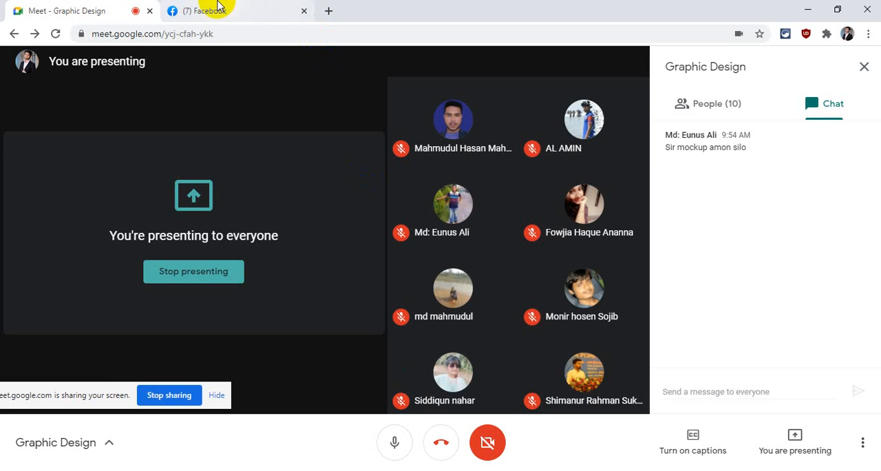
pyautogui.click(730, 468)
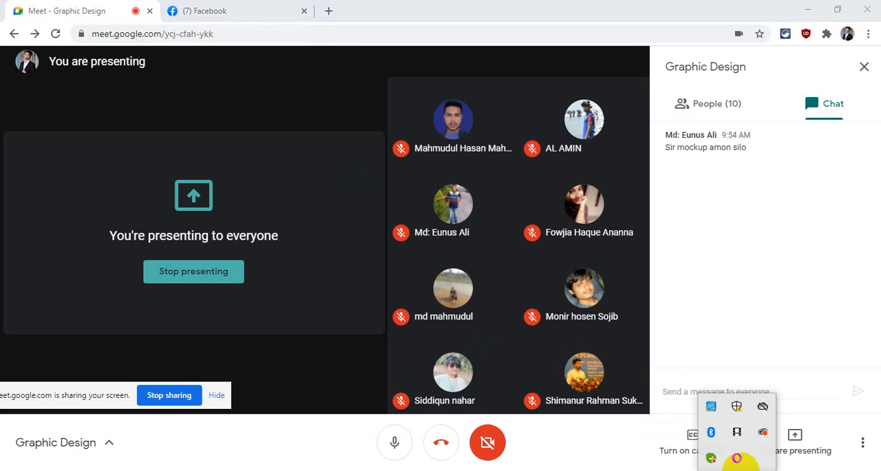
pyautogui.click(737, 432)
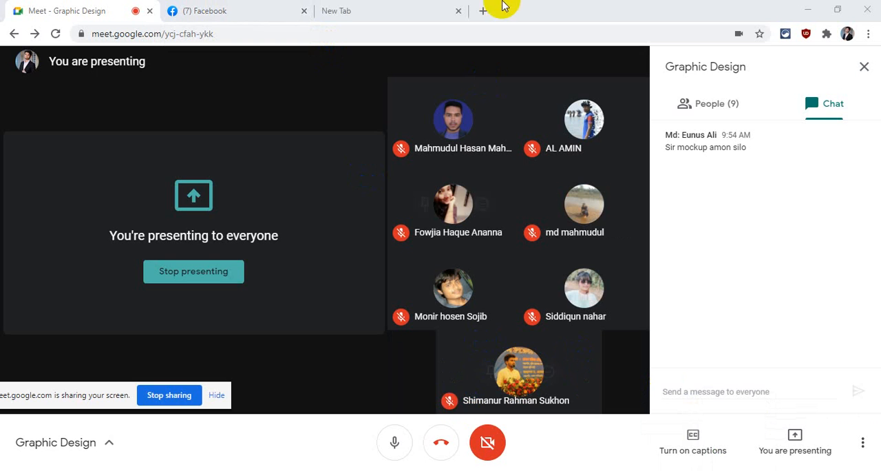
pyautogui.click(483, 9)
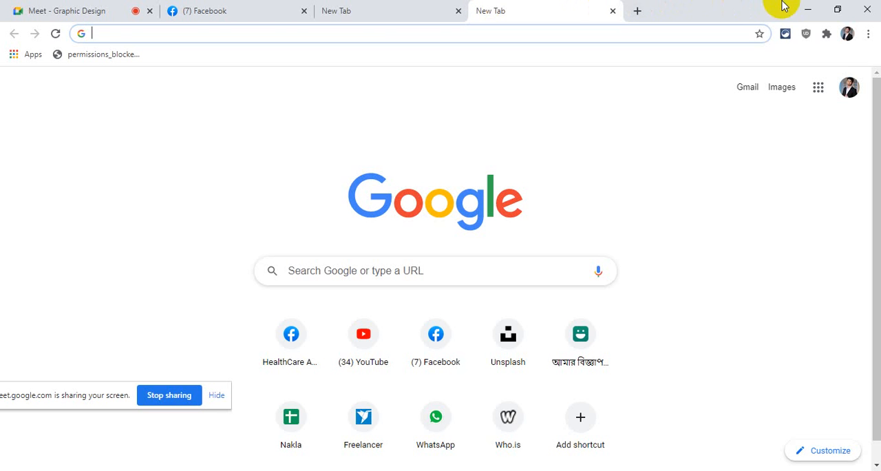
# - Set the new Illustrator document's height to 800 mm and create the 800 × 800 mm artboard
pyautogui.click(807, 9)
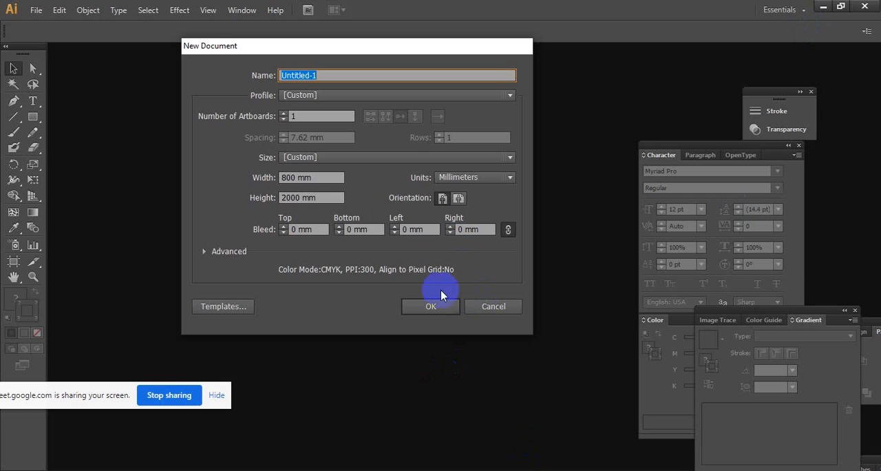
pyautogui.click(322, 196)
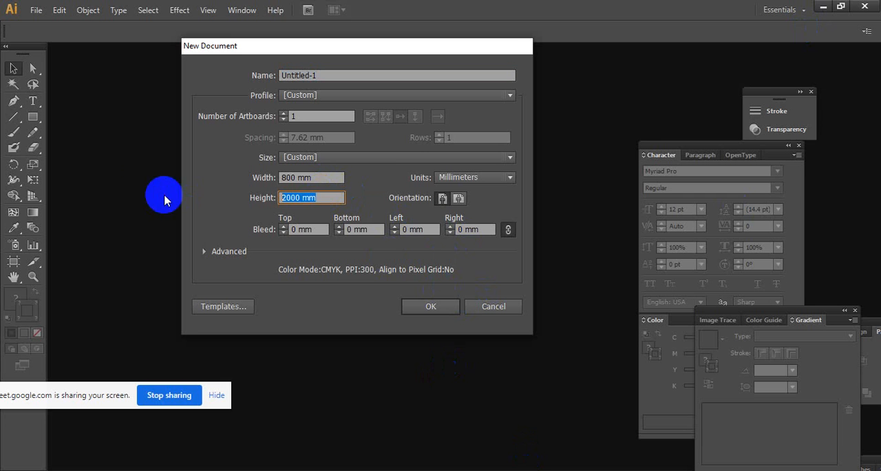
pyautogui.write('800')
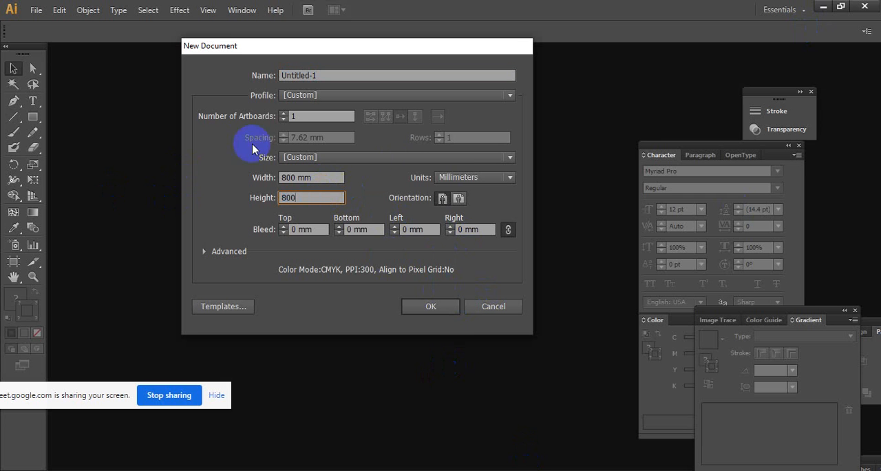
pyautogui.click(442, 305)
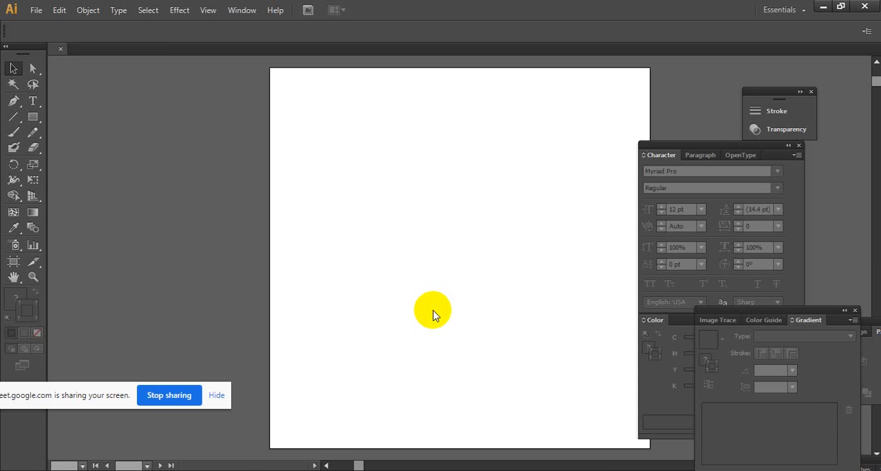
pyautogui.moveTo(409, 189); pyautogui.dragTo(261, 189)
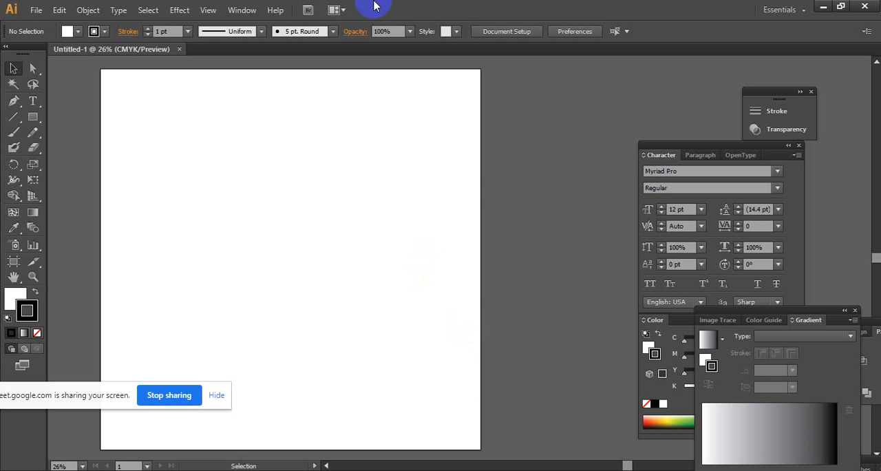
# - Switch to the Chrome window and check the chat and participants of the Google Meet call
pyautogui.click(427, 470)
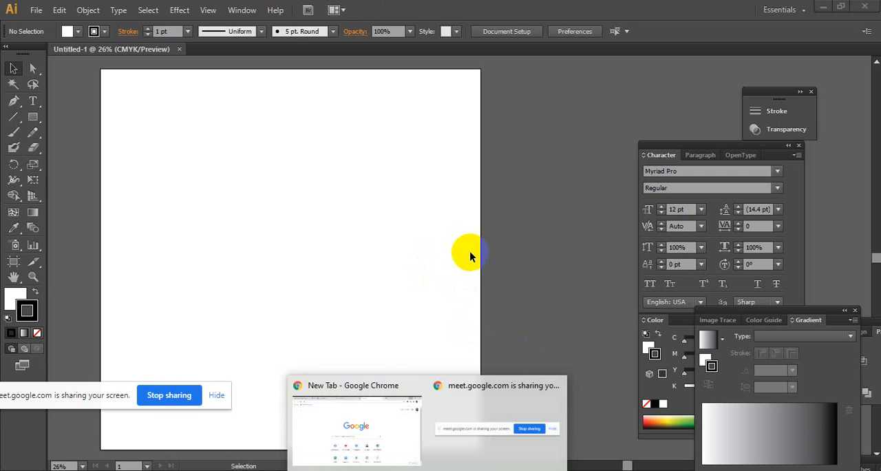
pyautogui.click(379, 413)
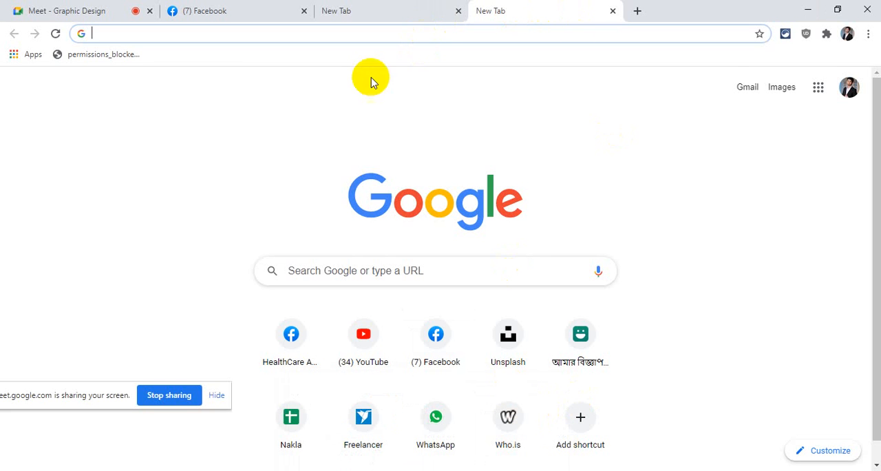
pyautogui.click(62, 8)
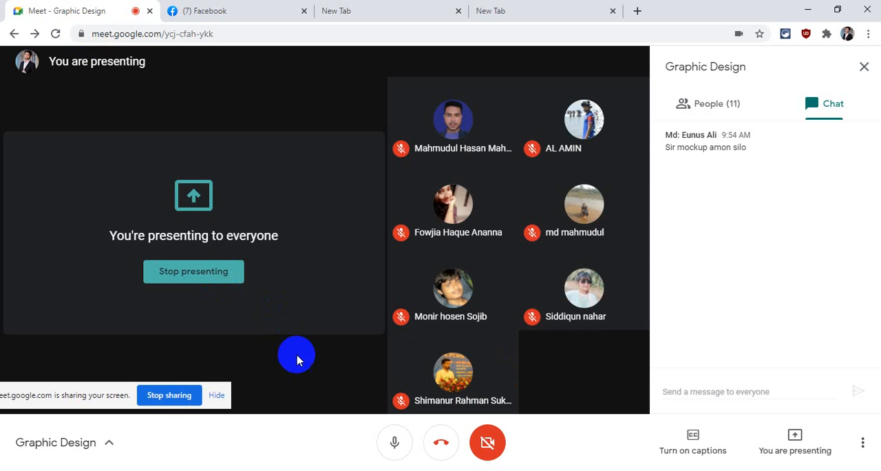
# - Return to the last blank tab and search Google for "png shape"
pyautogui.click(551, 6)
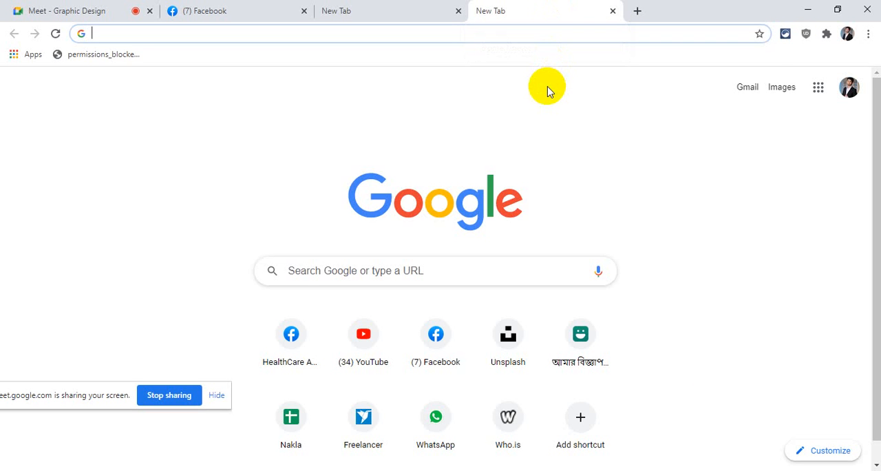
pyautogui.write('png s')
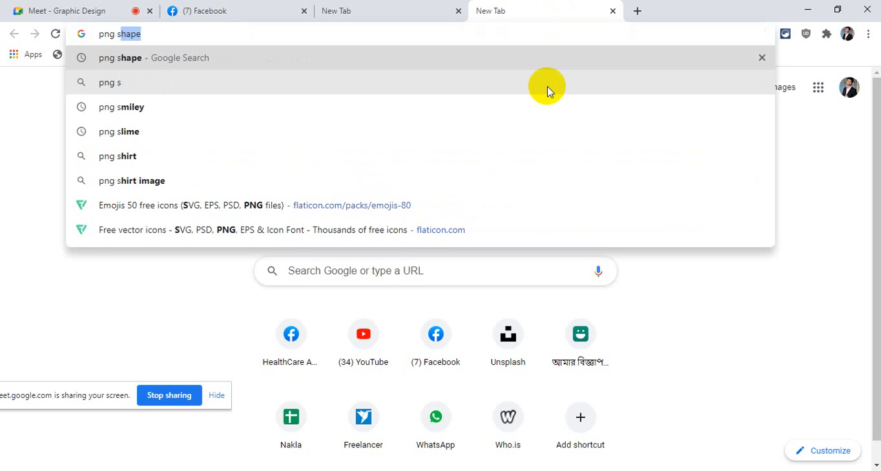
pyautogui.write('hap')
pyautogui.press('Return')
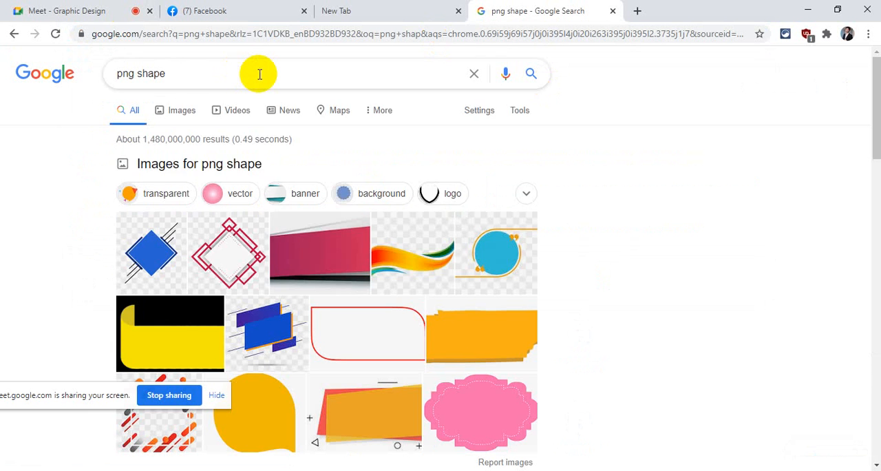
# - Extend the search to "png shape for t shirts" and show the image results
pyautogui.click(258, 73)
pyautogui.write('for t')
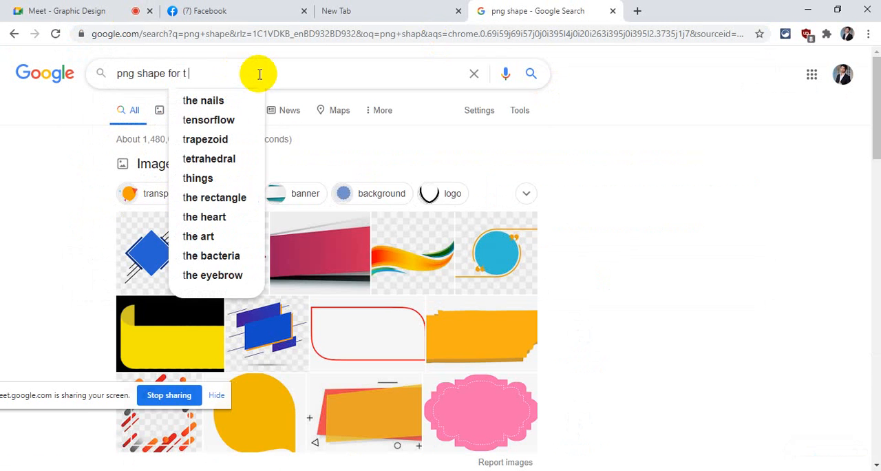
pyautogui.write(' s')
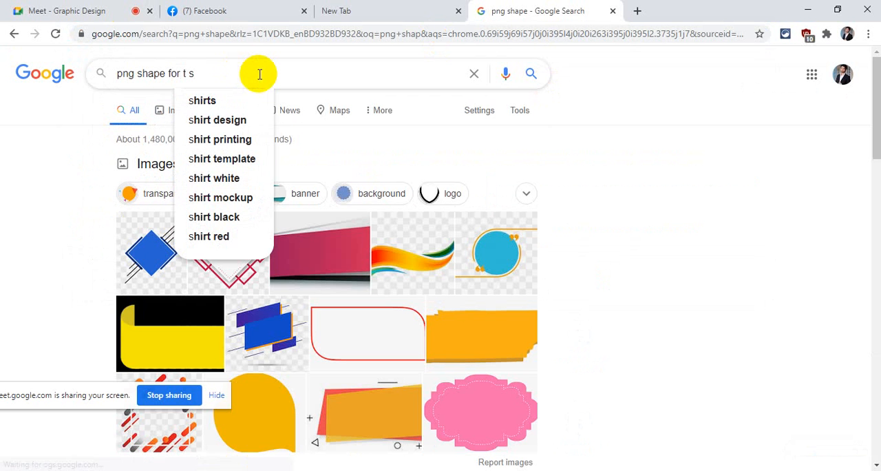
pyautogui.write('hirts')
pyautogui.press('Return')
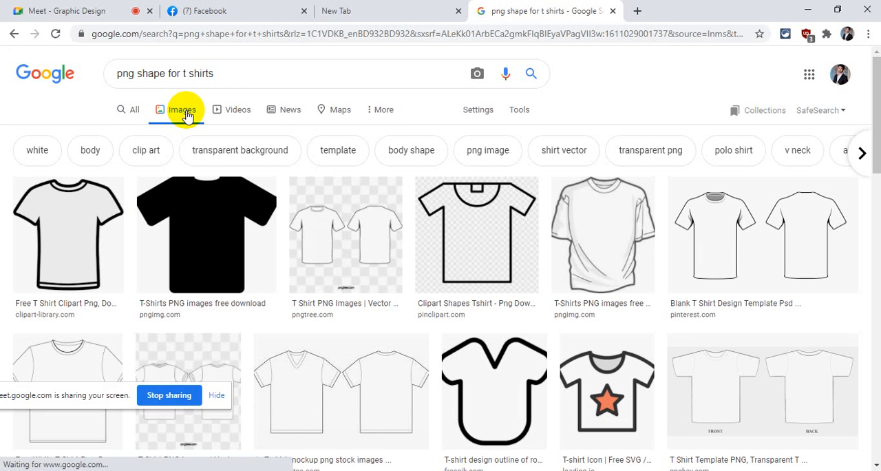
# - Replace the whole query with "hadephone", search for images, and accept the suggested spelling "headphone"
pyautogui.click(227, 67)
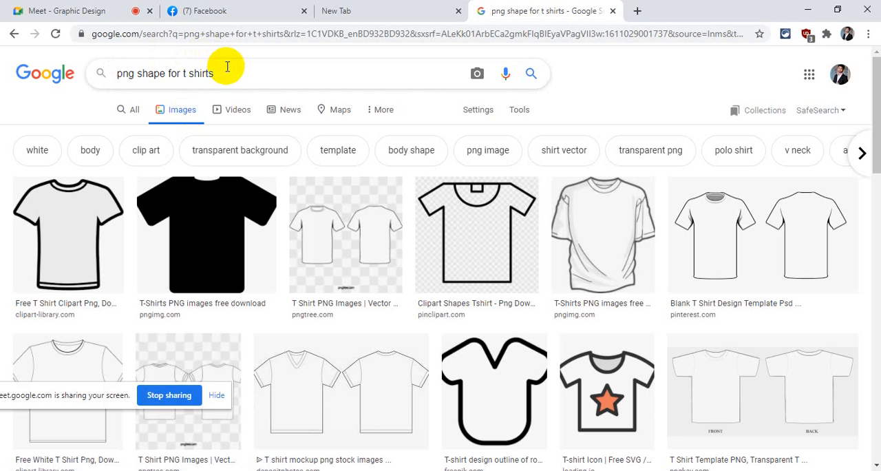
pyautogui.press('BackSpace')
pyautogui.press('BackSpace')
pyautogui.press('BackSpace')
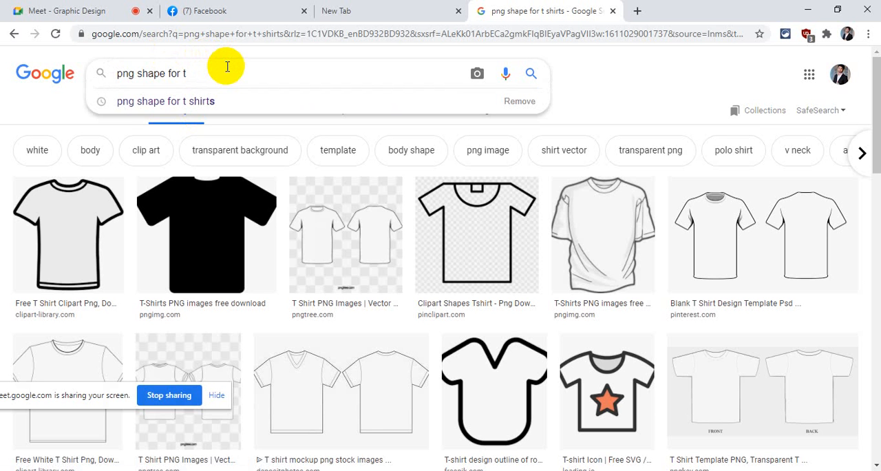
pyautogui.press('BackSpace')
pyautogui.press('BackSpace')
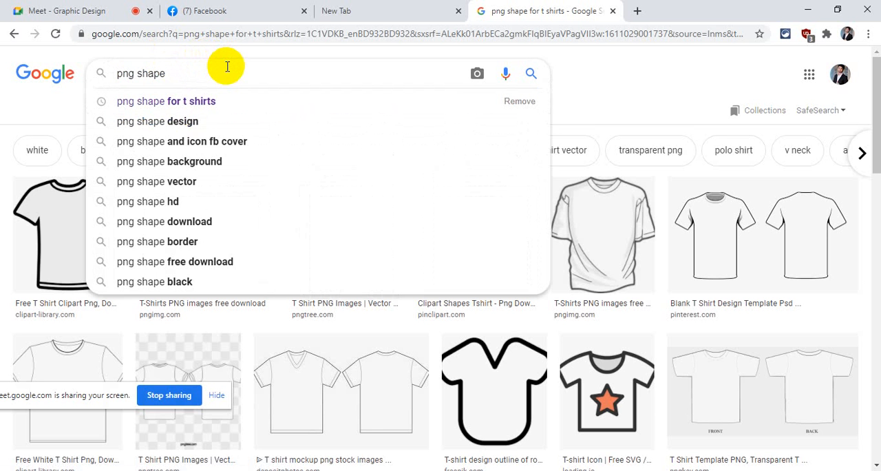
pyautogui.press('BackSpace')
pyautogui.press('BackSpace')
pyautogui.press('BackSpace')
pyautogui.press('BackSpace')
pyautogui.press('BackSpace')
pyautogui.press('BackSpace')
pyautogui.press('BackSpace')
pyautogui.press('BackSpace')
pyautogui.press('BackSpace')
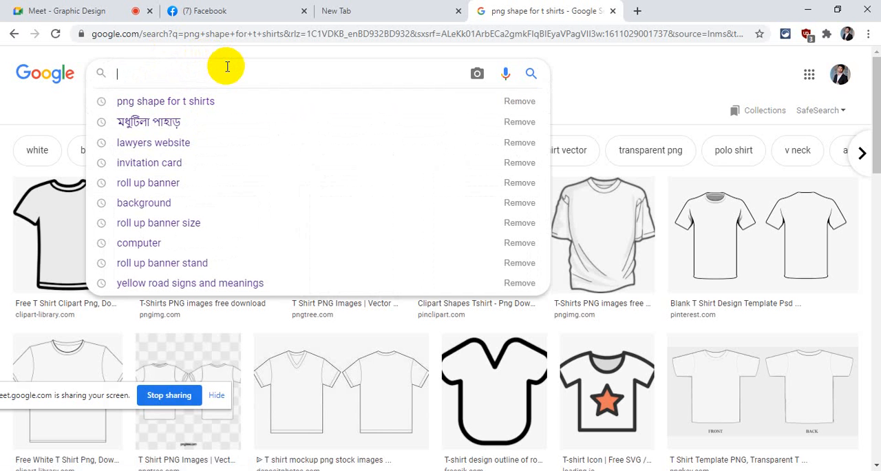
pyautogui.write('me')
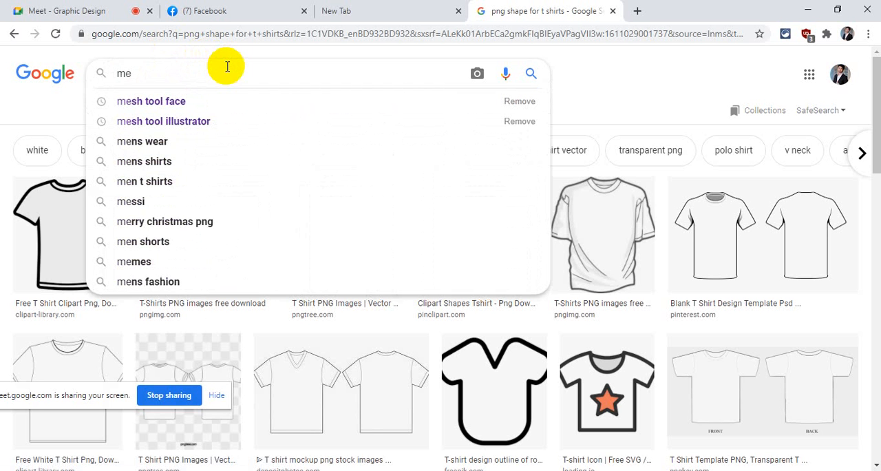
pyautogui.press('BackSpace')
pyautogui.press('BackSpace')
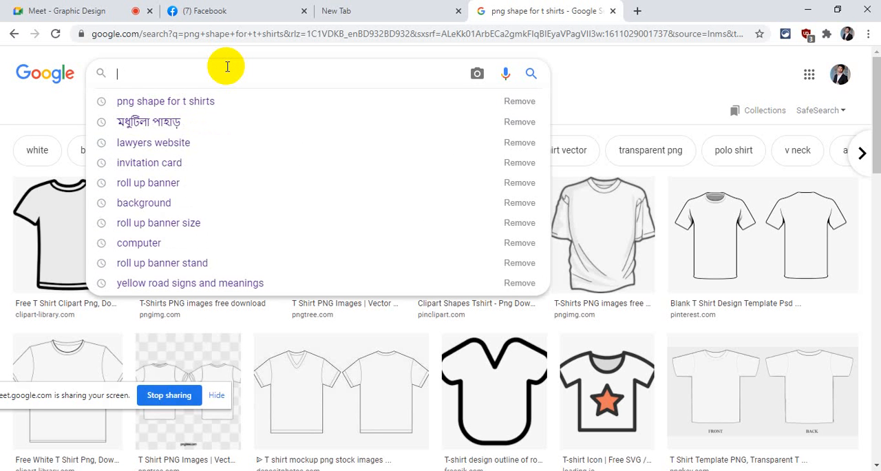
pyautogui.write('hadep')
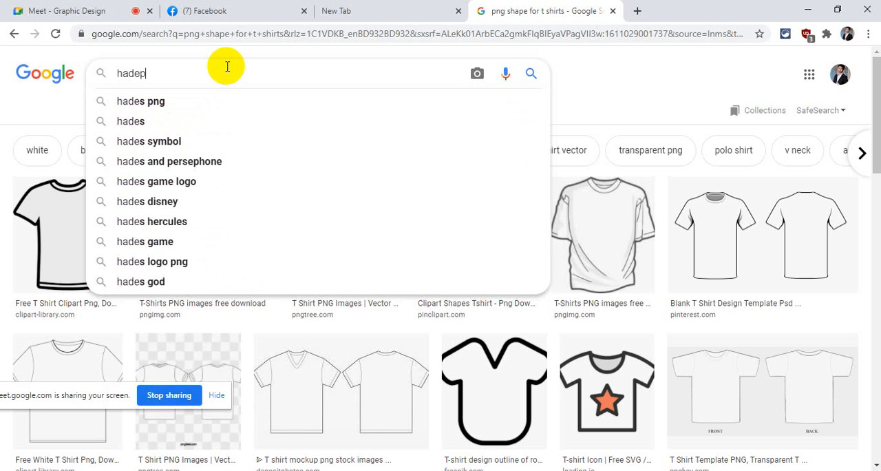
pyautogui.write('hone')
pyautogui.press('Return')
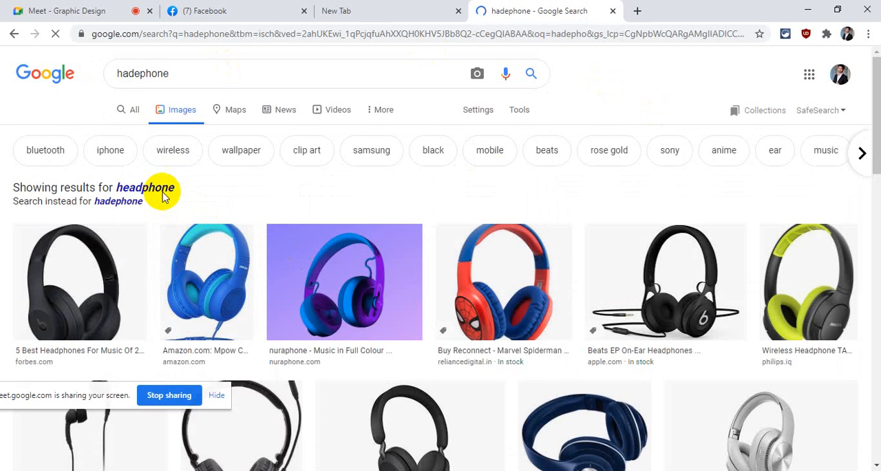
pyautogui.click(161, 189)
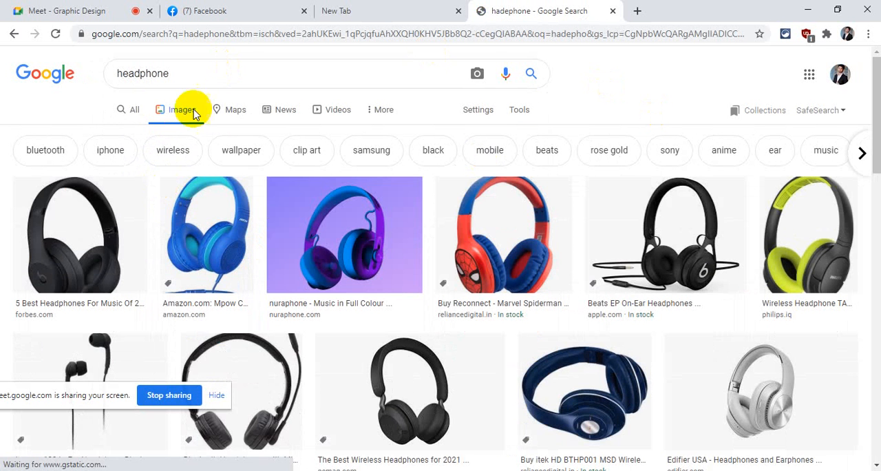
# - Refine the image search to "headphone icon"
pyautogui.click(193, 76)
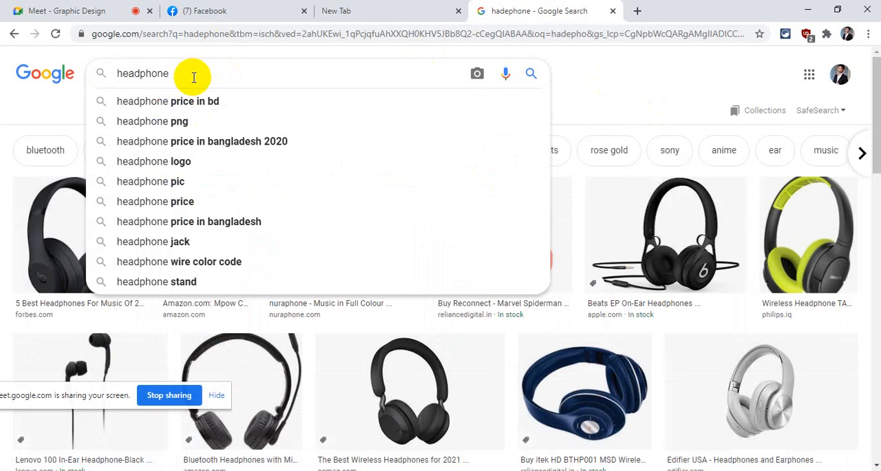
pyautogui.write('icon')
pyautogui.press('Return')
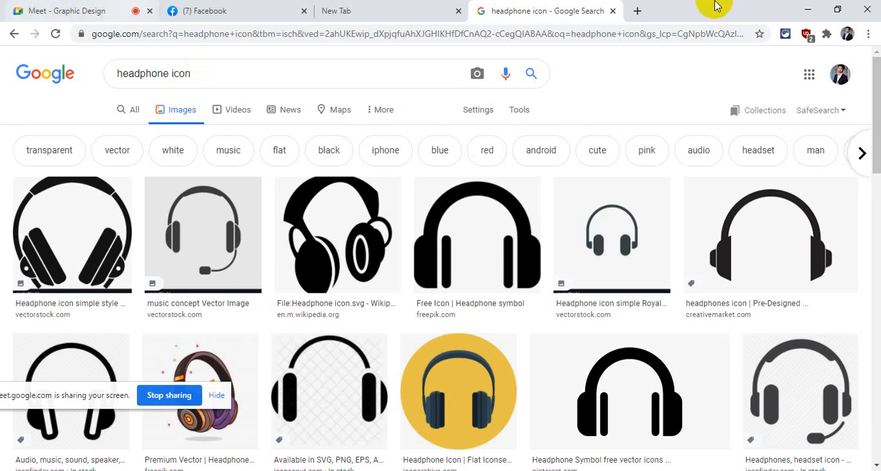
# - Open a new browser tab, search Google for "bit icon", and look over the results
pyautogui.click(638, 10)
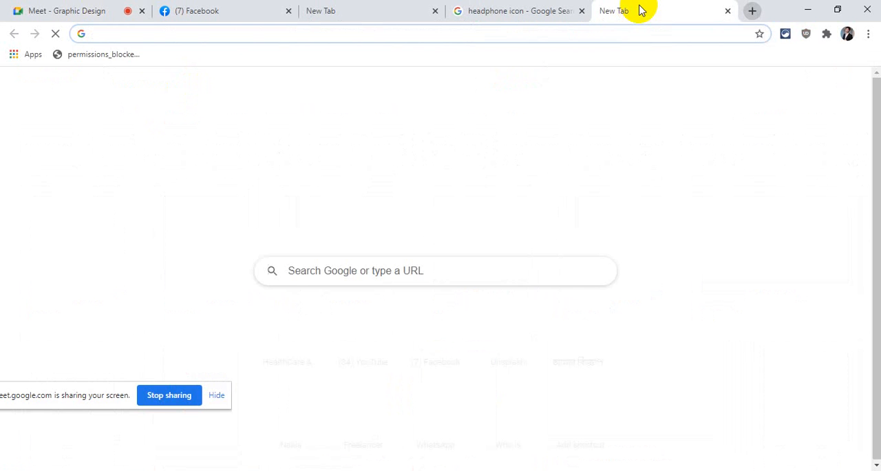
pyautogui.write('bit')
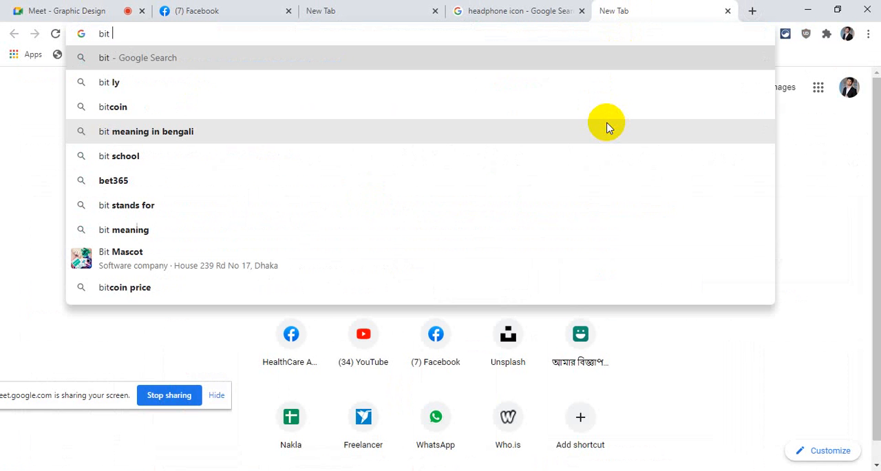
pyautogui.write(' icon')
pyautogui.press('Return')
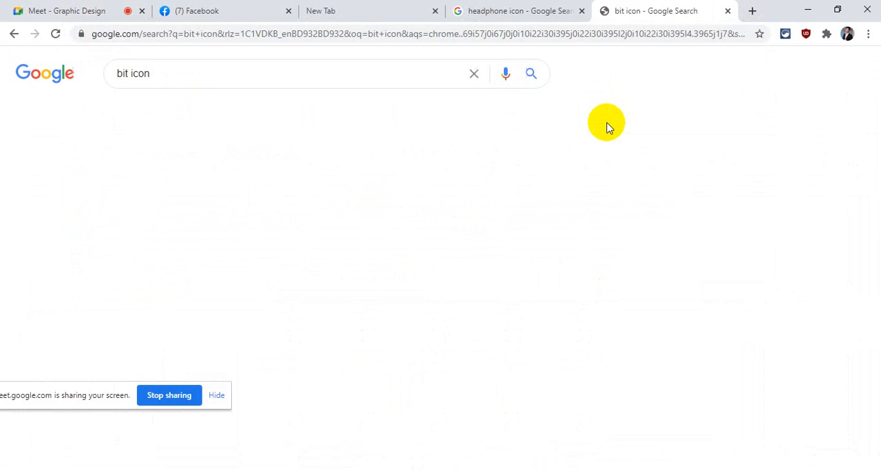
pyautogui.scroll(-4, 364, 232)
pyautogui.scroll(4, 364, 233)
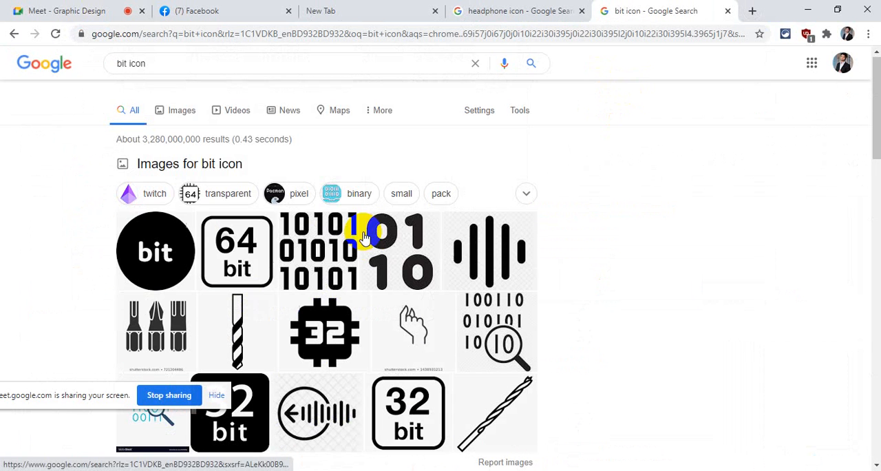
# - Replace "bit" in the query with "music" and search for the suggested phrase "music box icon"
pyautogui.click(128, 72)
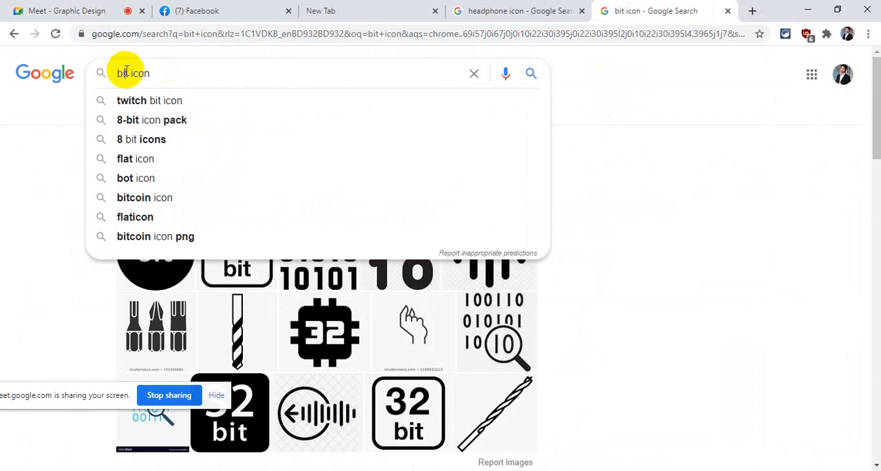
pyautogui.press('BackSpace')
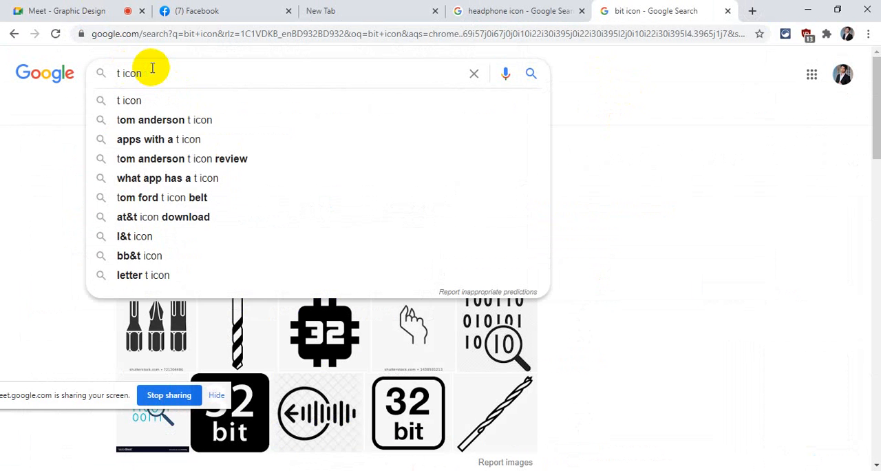
pyautogui.press('Delete')
pyautogui.write('mu')
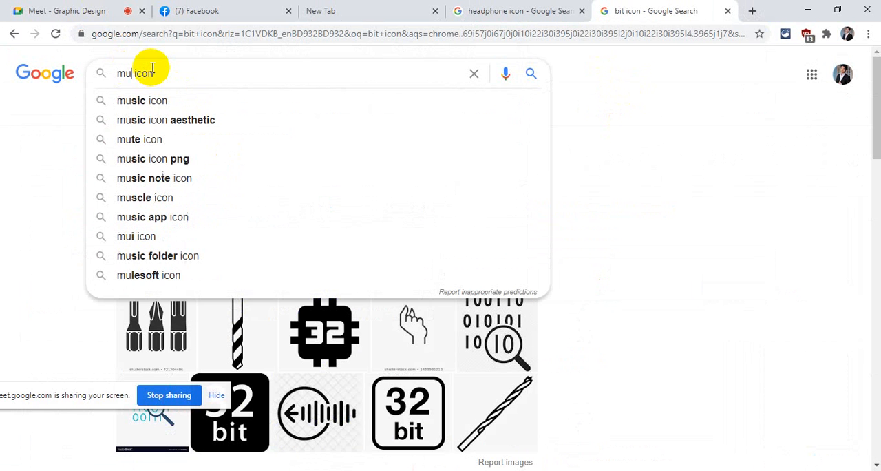
pyautogui.press('Down')
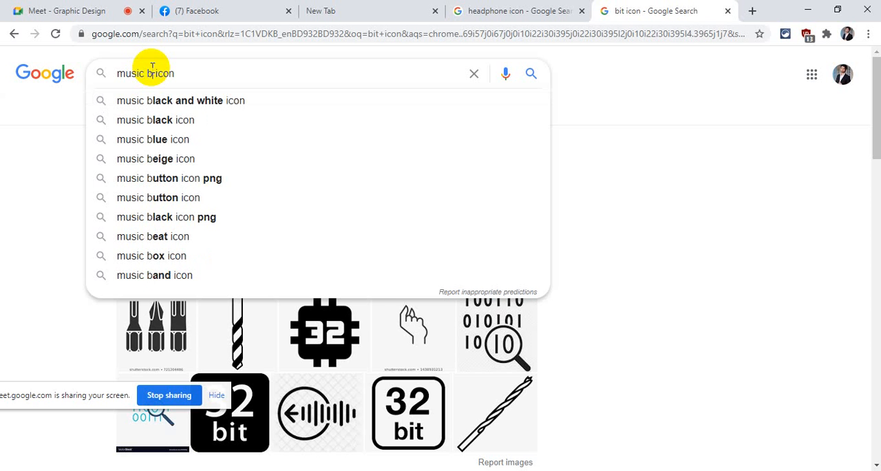
pyautogui.press('Down')
pyautogui.press('Down')
pyautogui.press('Down')
pyautogui.press('Down')
pyautogui.press('Down')
pyautogui.press('Down')
pyautogui.press('Down')
pyautogui.press('Down')
pyautogui.press('Down')
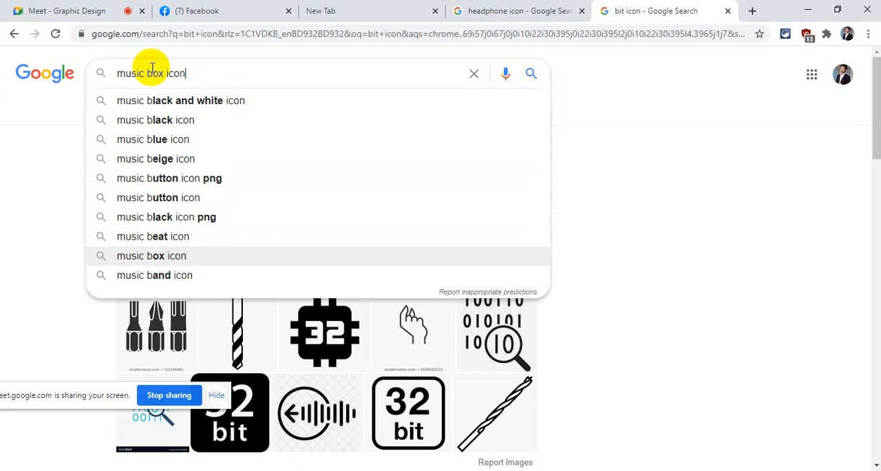
pyautogui.press('Return')
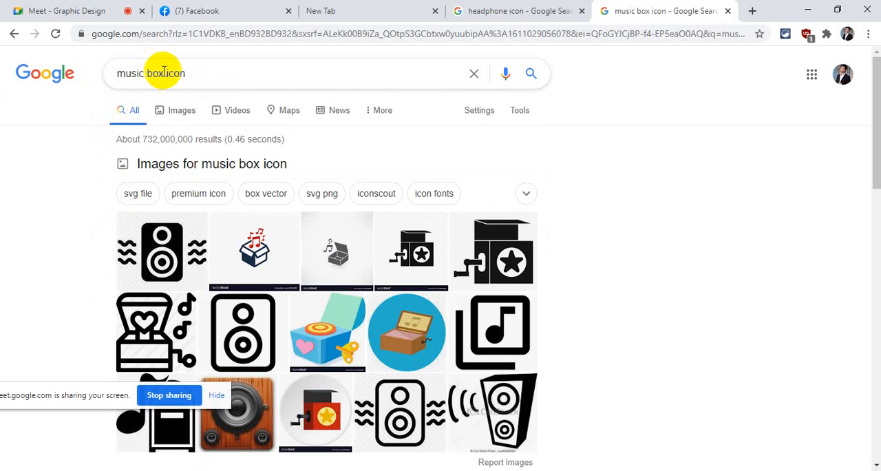
# - Change the search to the suggested "music beat icon" and show its image results
pyautogui.click(164, 73)
pyautogui.press('BackSpace')
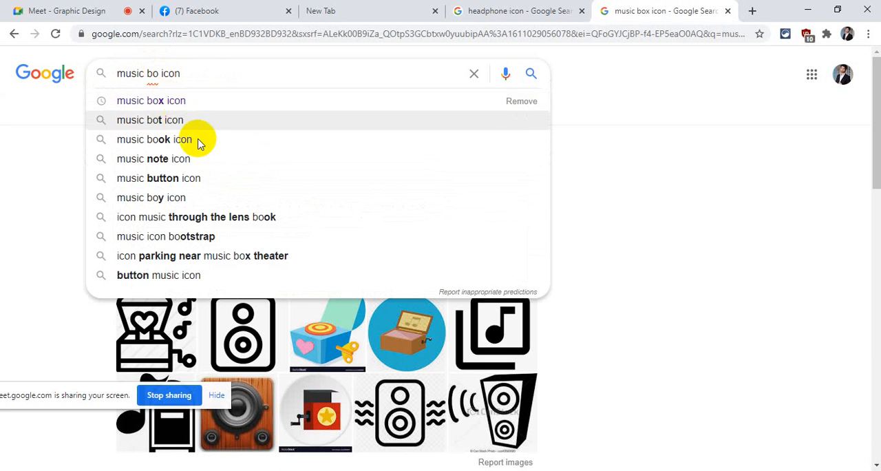
pyautogui.press('BackSpace')
pyautogui.click(182, 236)
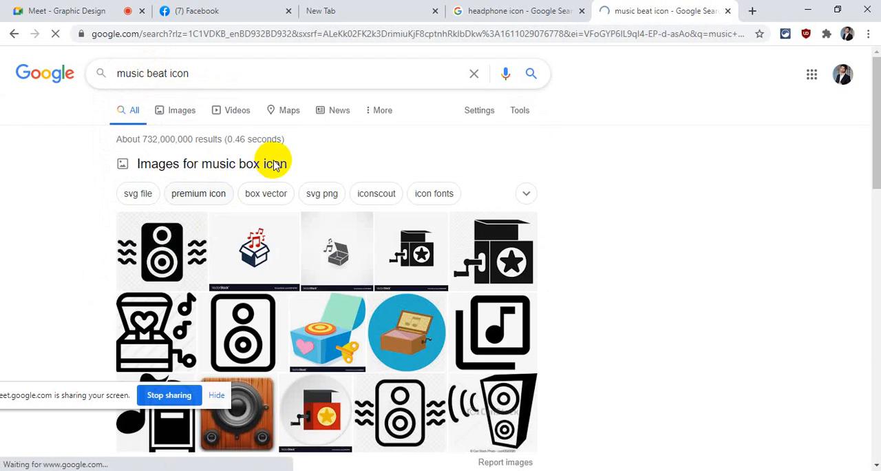
pyautogui.click(183, 117)
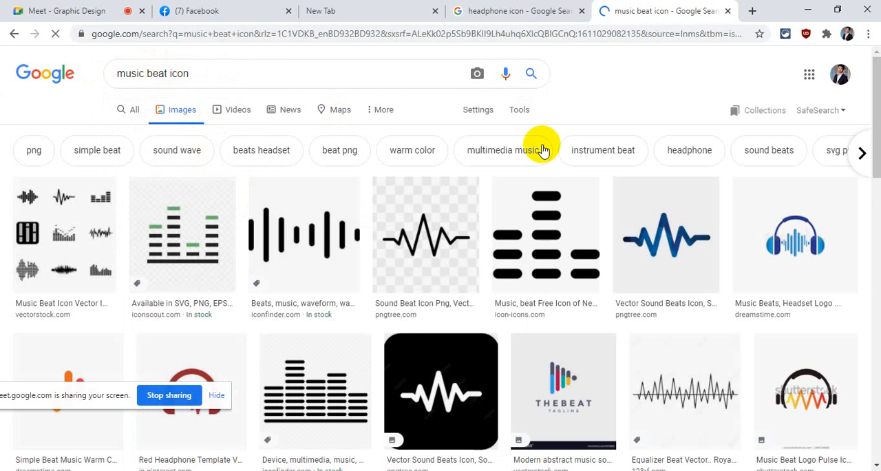
# - Open a new browser tab, search Google for "music icon", and show its image results
pyautogui.click(752, 11)
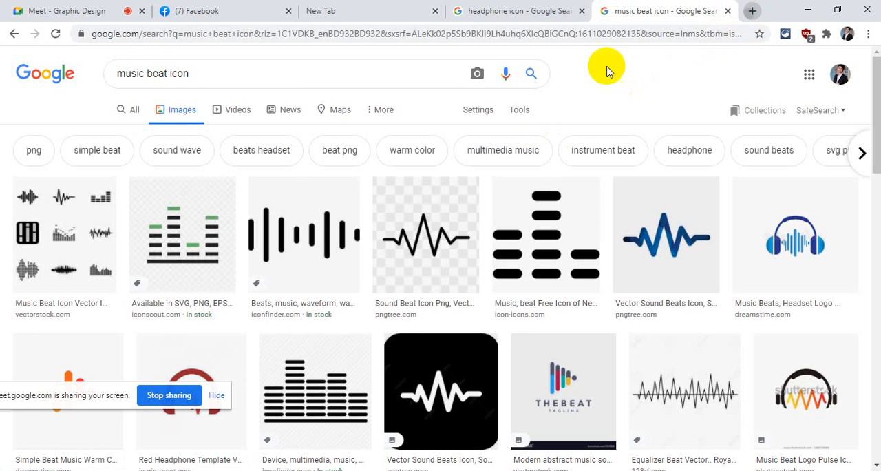
pyautogui.write('mus')
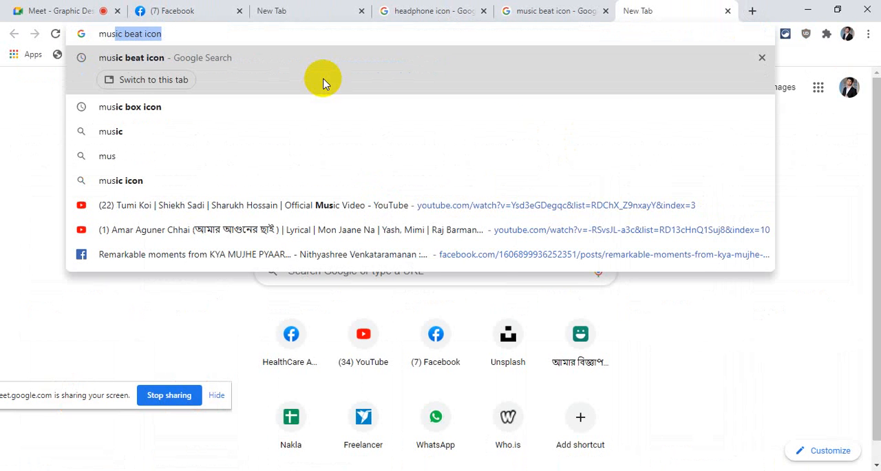
pyautogui.press('Down')
pyautogui.press('Down')
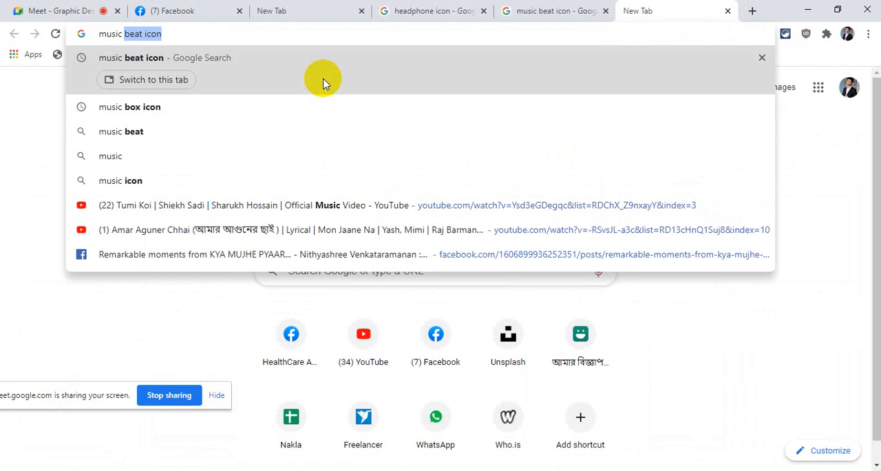
pyautogui.write('icon')
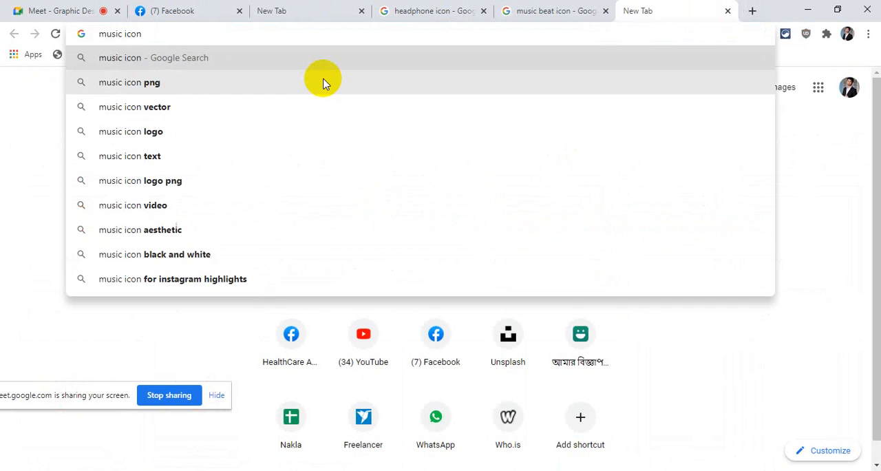
pyautogui.press('Return')
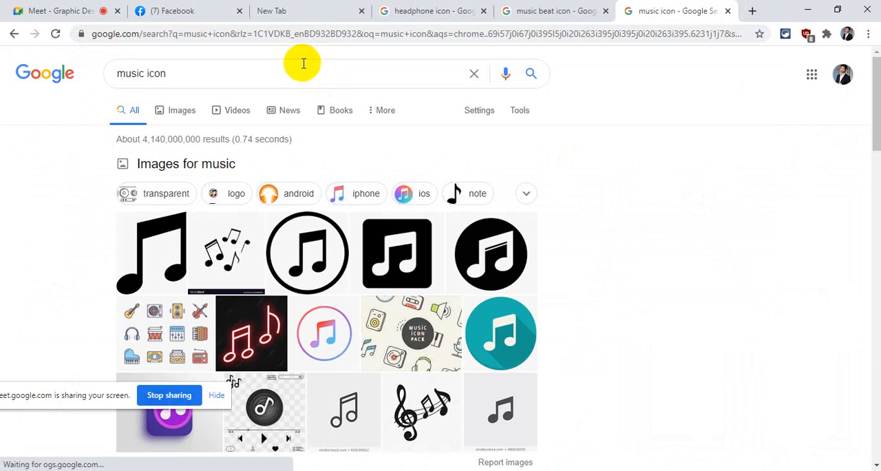
pyautogui.click(179, 115)
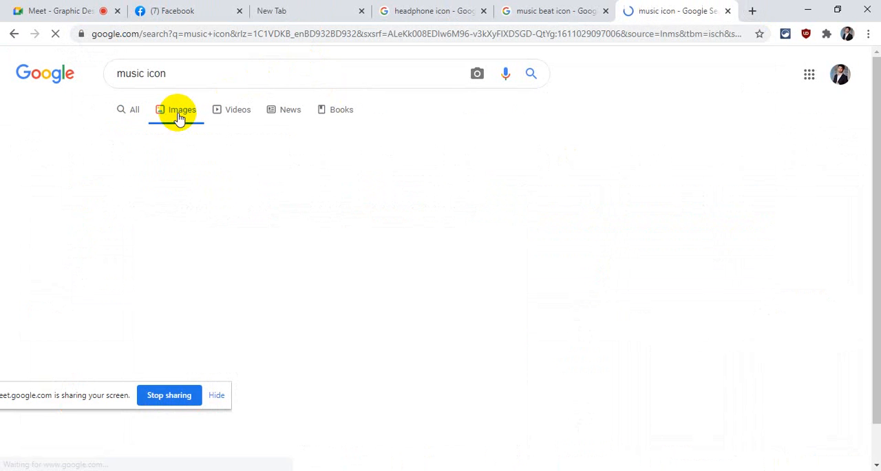
# - Look over the music icon, music beat icon and headphone icon image results, ending on the music icon results
pyautogui.scroll(-2, 400, 170)
pyautogui.scroll(-1, 399, 171)
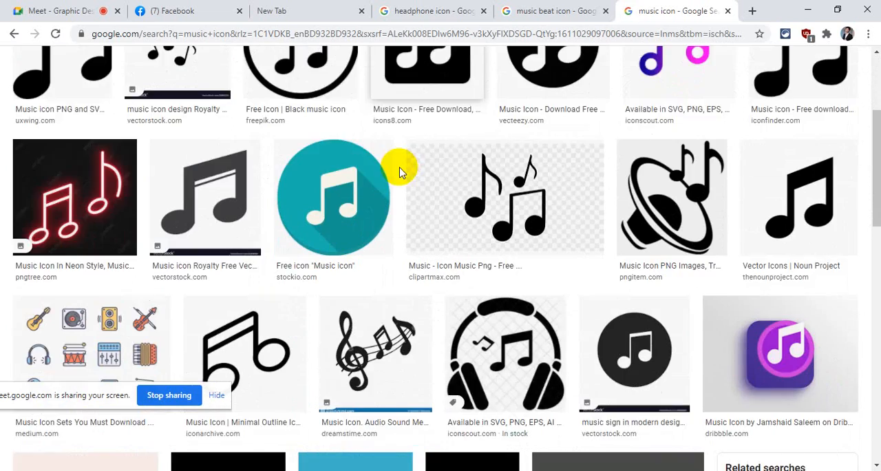
pyautogui.scroll(3, 399, 171)
pyautogui.scroll(-10, 523, 103)
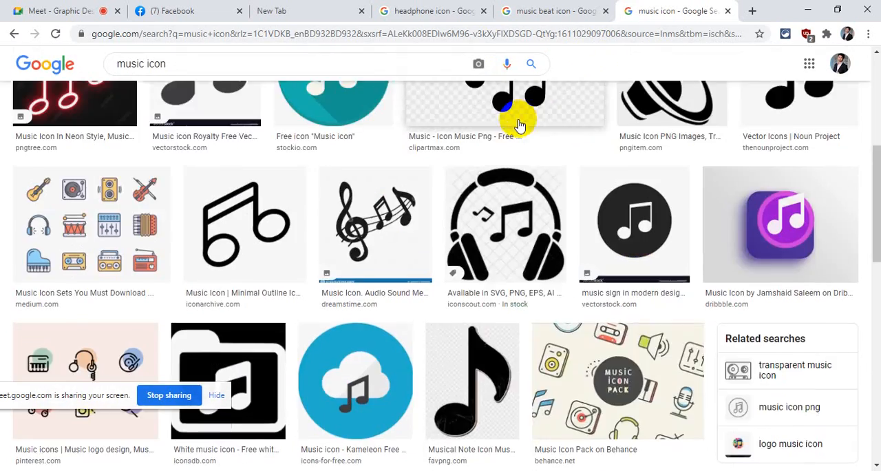
pyautogui.scroll(6, 509, 103)
pyautogui.click(541, 11)
pyautogui.scroll(-14, 482, 183)
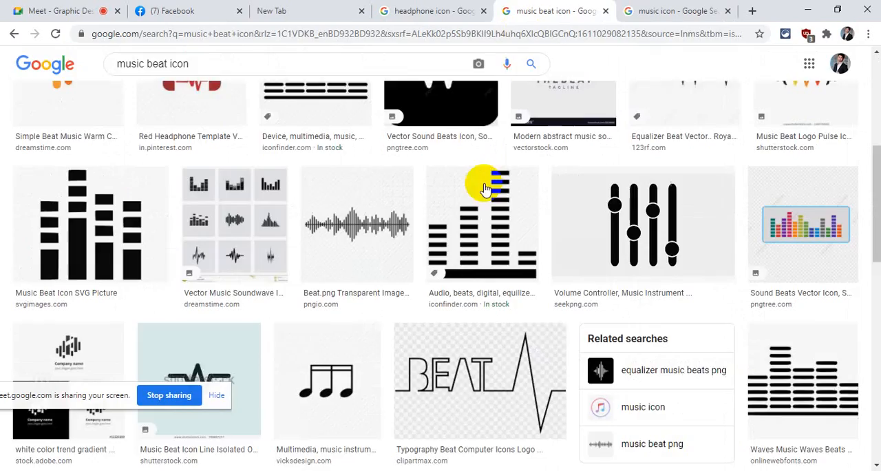
pyautogui.scroll(14, 482, 158)
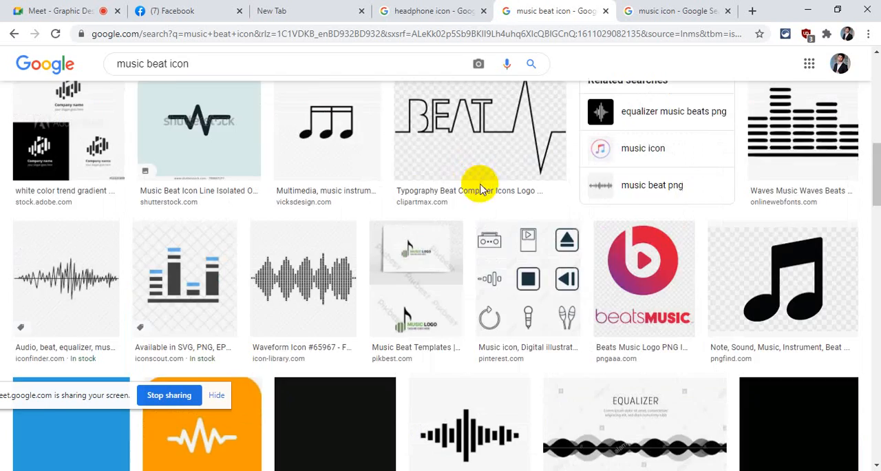
pyautogui.scroll(-4, 475, 137)
pyautogui.scroll(4, 472, 153)
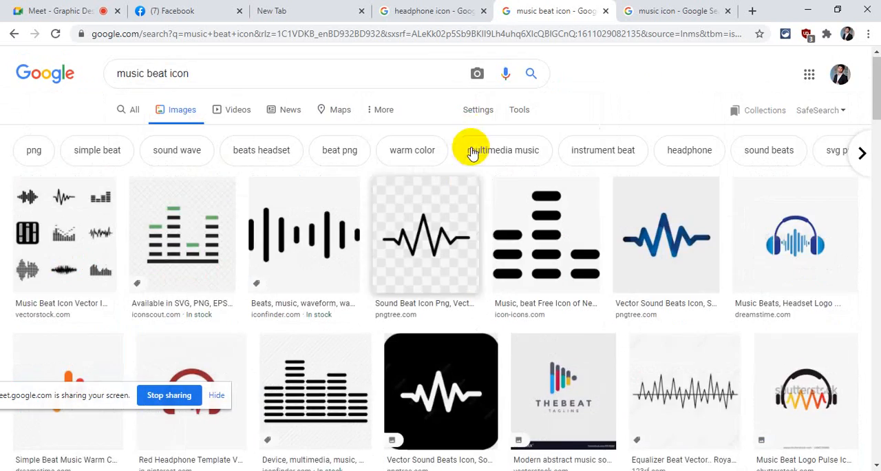
pyautogui.click(425, 11)
pyautogui.scroll(-5, 385, 241)
pyautogui.scroll(5, 490, 144)
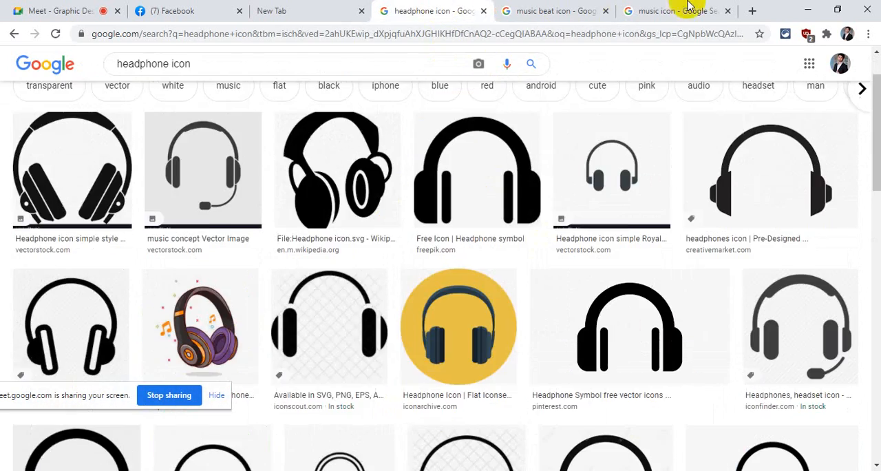
pyautogui.click(677, 10)
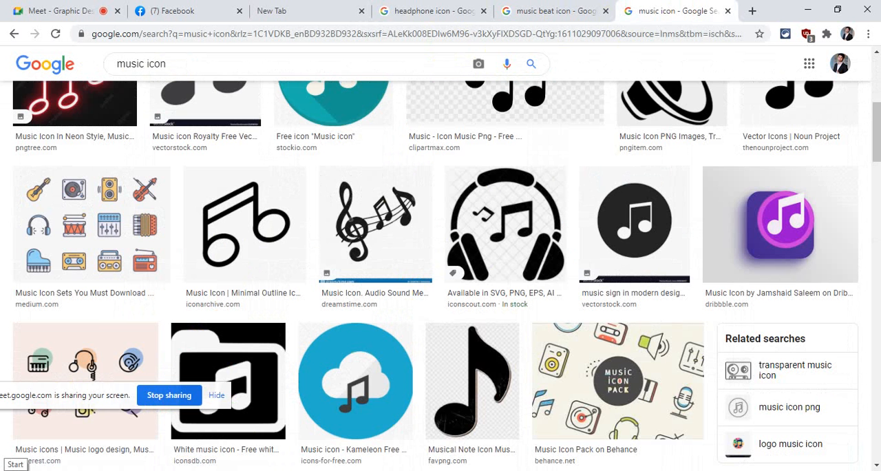
# - Switch to the CS6 Master Collection trial window and dismiss it
pyautogui.moveTo(490, 470)
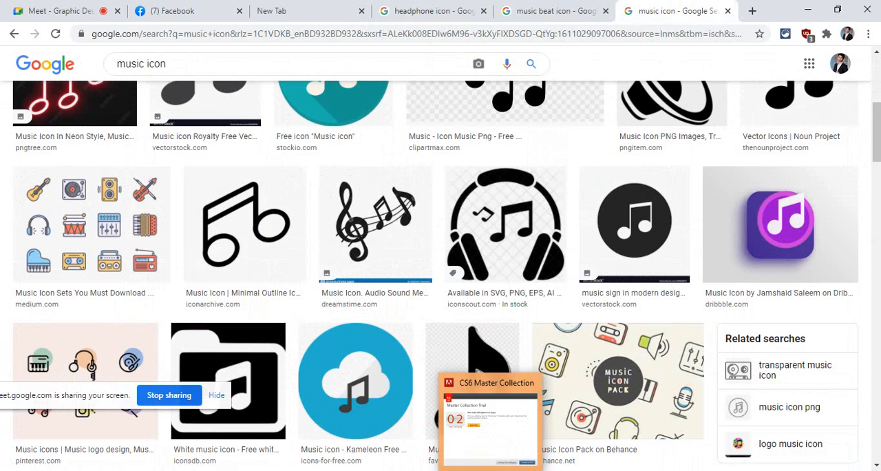
pyautogui.click(499, 435)
pyautogui.click(612, 388)
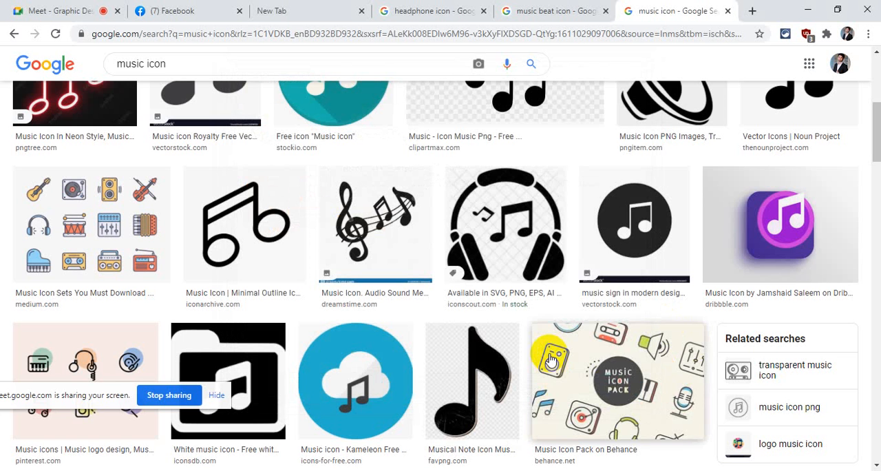
# - Search Google for "google translate" in the empty browser tab
pyautogui.click(278, 7)
pyautogui.click(293, 33)
pyautogui.write('glgassets.com')
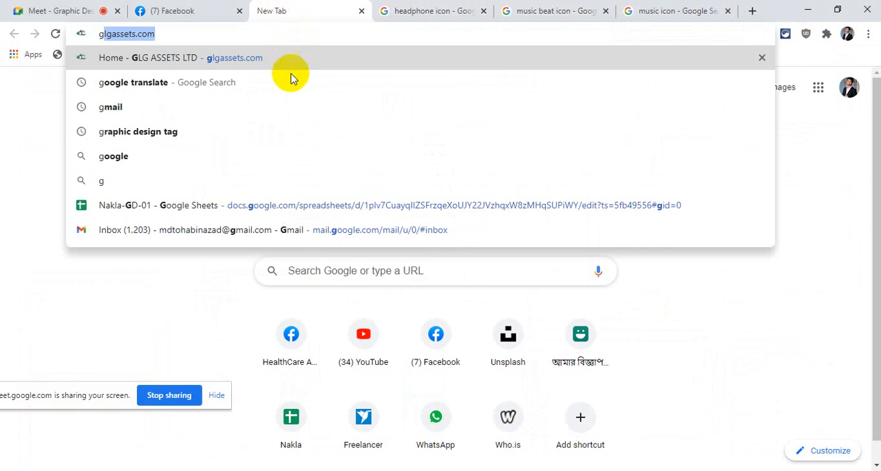
pyautogui.click(299, 89)
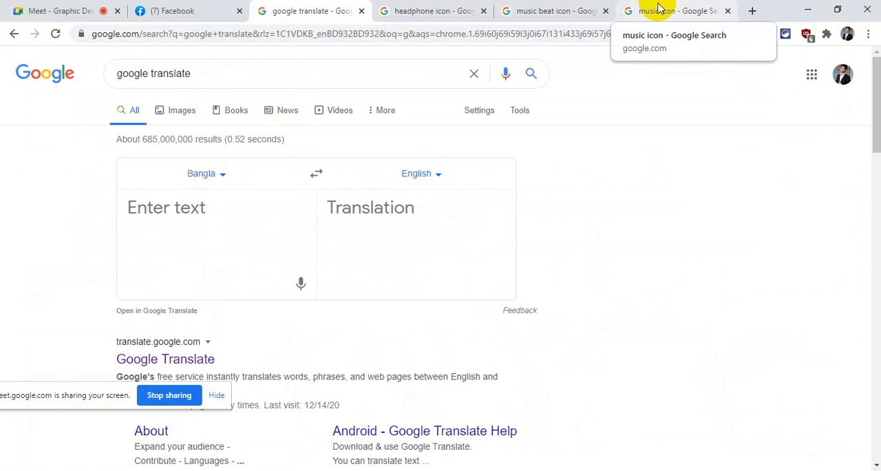
# - Return to the headphone icon results, open the Creative Market headphones icon and copy its image
pyautogui.click(664, 8)
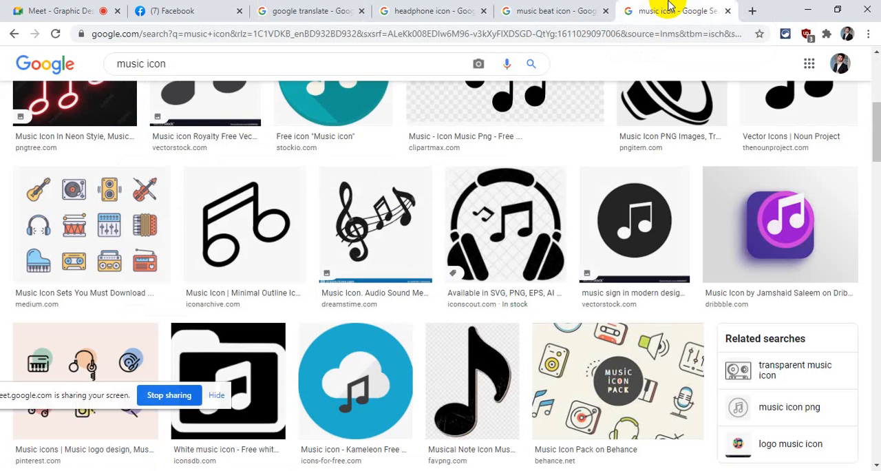
pyautogui.scroll(5, 551, 193)
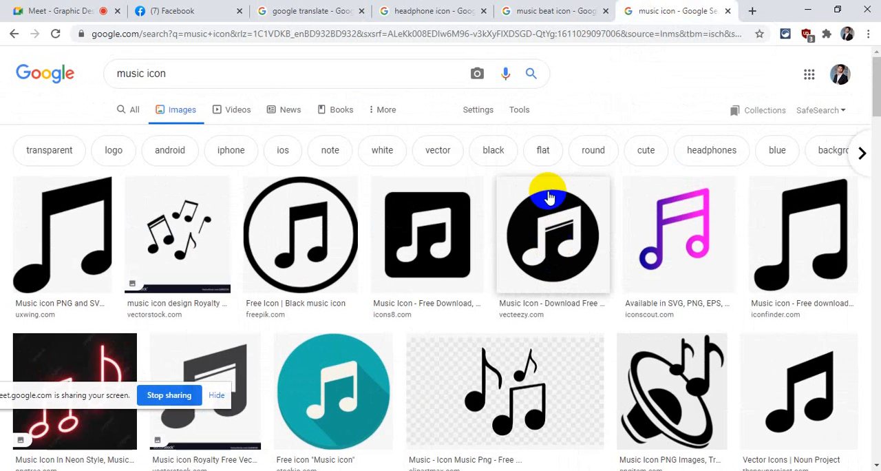
pyautogui.click(515, 10)
pyautogui.click(441, 10)
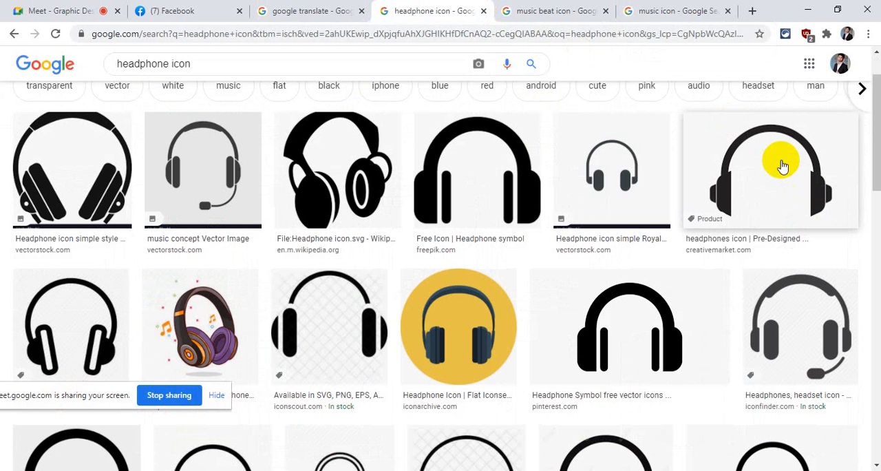
pyautogui.click(783, 167)
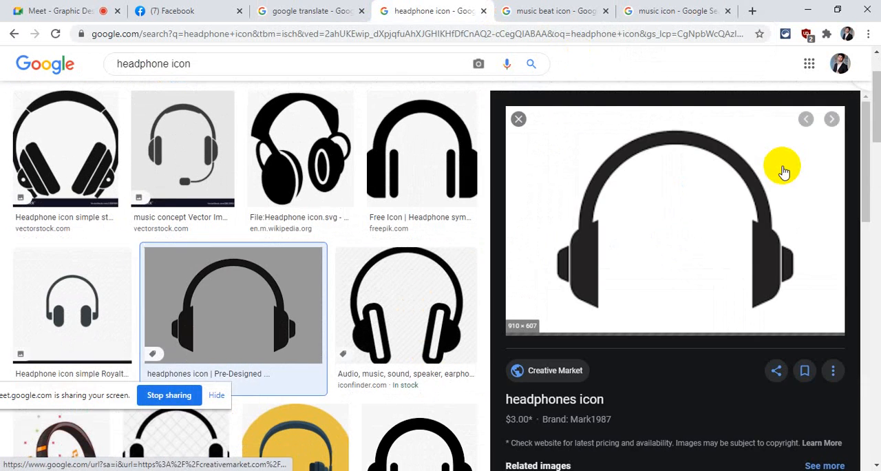
pyautogui.rightClick(658, 196)
pyautogui.click(699, 327)
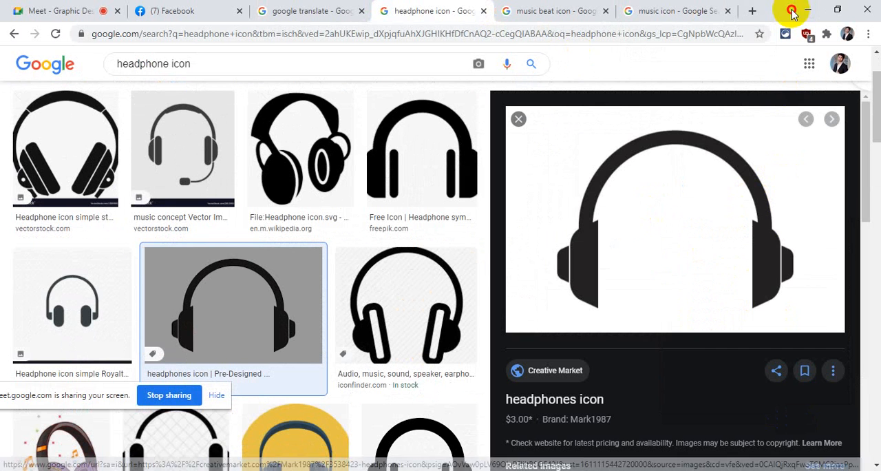
# - Switch to Illustrator, paste the headphone image onto the artboard and enlarge it to about 541 × 361 mm
pyautogui.click(806, 10)
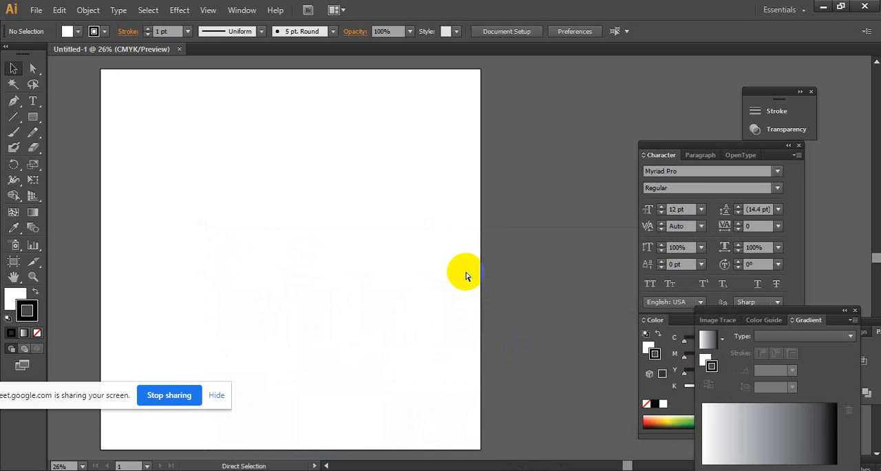
pyautogui.hotkey('ctrl', 'v')
pyautogui.moveTo(474, 246); pyautogui.dragTo(421, 219)
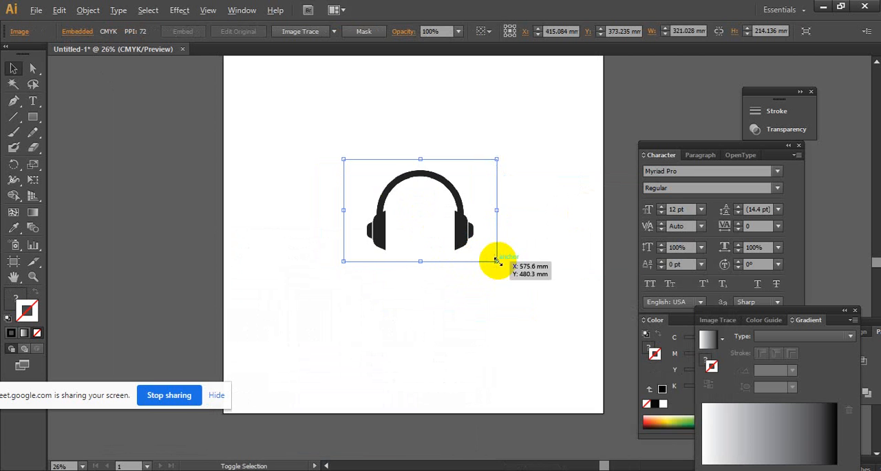
pyautogui.moveTo(497, 262); pyautogui.dragTo(550, 308)
pyautogui.moveTo(498, 227); pyautogui.dragTo(464, 273)
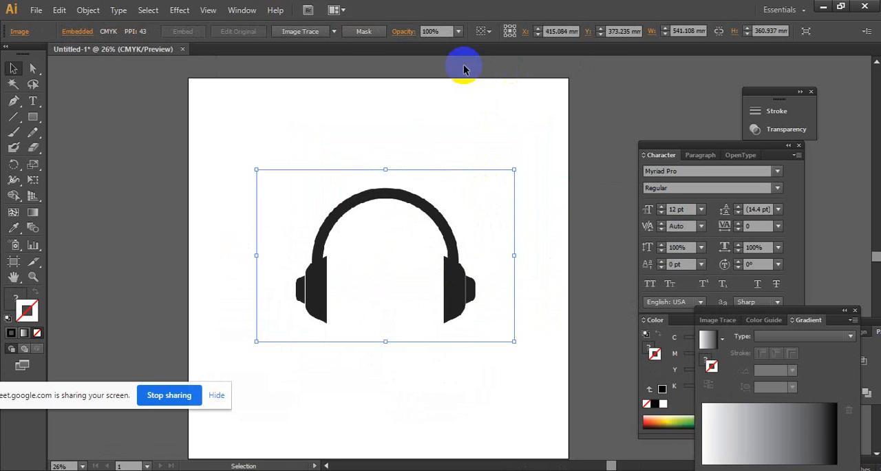
# - Convert the headphone image with Image Trace, expand the tracing into paths and ungroup the result
pyautogui.click(298, 32)
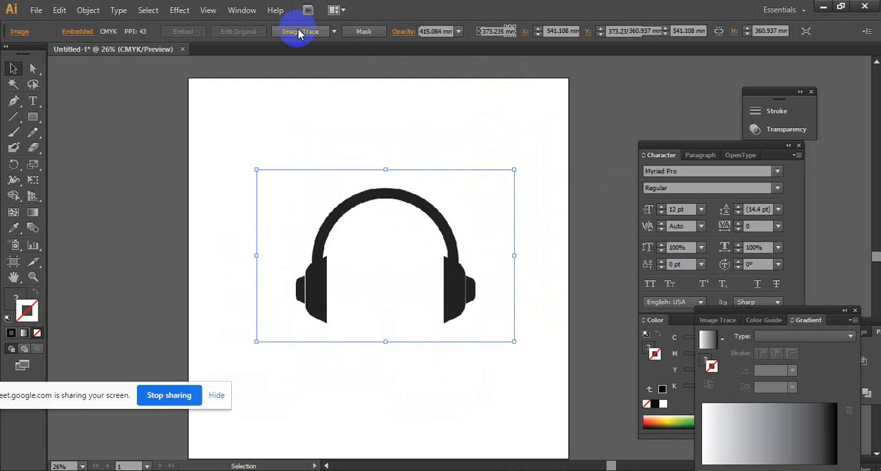
pyautogui.click(314, 32)
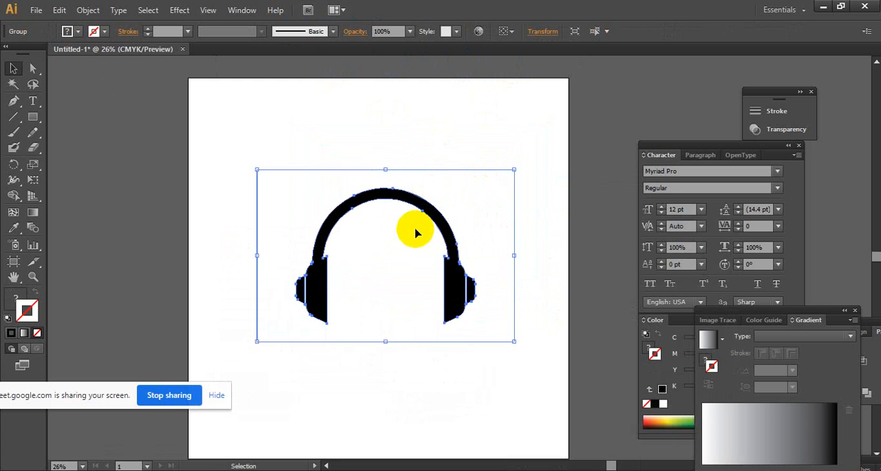
pyautogui.rightClick(413, 230)
pyautogui.click(462, 303)
pyautogui.hotkey('ctrl', '8')
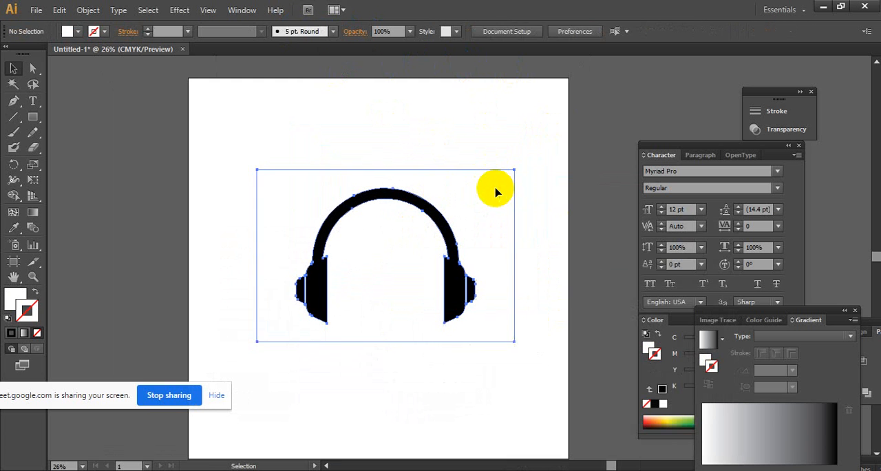
pyautogui.click(495, 192)
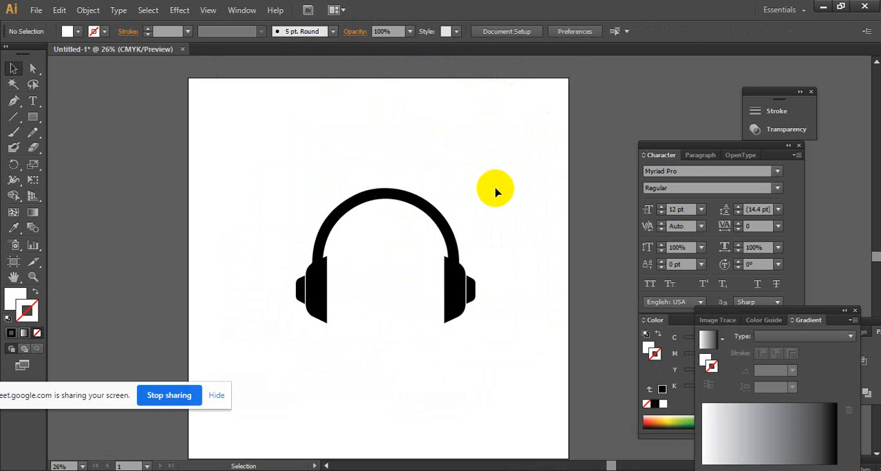
# - Inspect the edges of the traced headphones' band and ear cups up close, and return to the full artboard
pyautogui.hotkey('ctrl', 'space')
pyautogui.keyDown('ctrl'); pyautogui.click(497, 255); pyautogui.keyUp('ctrl')
pyautogui.keyDown('ctrl'); pyautogui.click(366, 241); pyautogui.keyUp('ctrl')
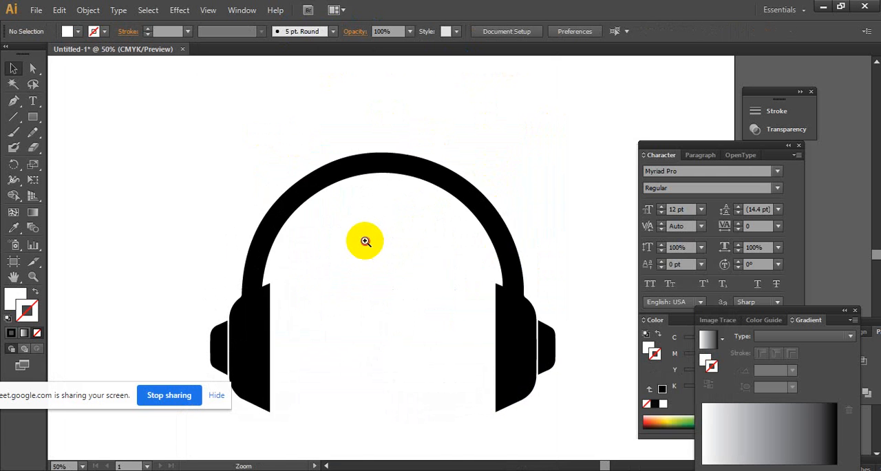
pyautogui.keyDown('ctrl'); pyautogui.click(366, 241); pyautogui.keyUp('ctrl')
pyautogui.keyDown('ctrl'); pyautogui.click(365, 240); pyautogui.keyUp('ctrl')
pyautogui.keyDown('ctrl'); pyautogui.click(405, 252); pyautogui.keyUp('ctrl')
pyautogui.keyDown('ctrl'); pyautogui.click(440, 262); pyautogui.keyUp('ctrl')
pyautogui.keyDown('ctrl'); pyautogui.click(492, 274); pyautogui.keyUp('ctrl')
pyautogui.keyDown('ctrl'); pyautogui.keyDown('alt'); pyautogui.click(541, 283); pyautogui.keyUp('alt'); pyautogui.keyUp('ctrl')
pyautogui.keyDown('ctrl'); pyautogui.keyDown('alt'); pyautogui.click(541, 283); pyautogui.keyUp('alt'); pyautogui.keyUp('ctrl')
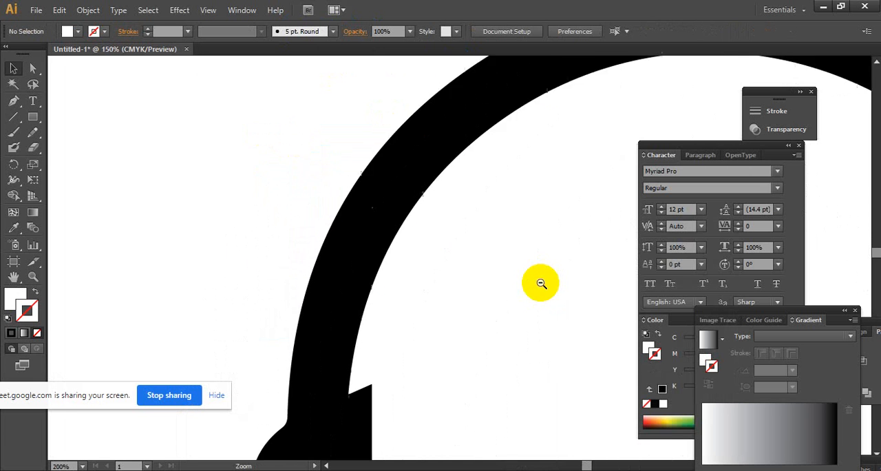
pyautogui.keyDown('ctrl'); pyautogui.keyDown('alt'); pyautogui.click(541, 283); pyautogui.keyUp('alt'); pyautogui.keyUp('ctrl')
pyautogui.keyDown('ctrl'); pyautogui.keyDown('alt'); pyautogui.click(538, 282); pyautogui.keyUp('alt'); pyautogui.keyUp('ctrl')
pyautogui.keyDown('ctrl'); pyautogui.keyDown('alt'); pyautogui.click(475, 275); pyautogui.keyUp('alt'); pyautogui.keyUp('ctrl')
pyautogui.keyDown('ctrl'); pyautogui.keyDown('alt'); pyautogui.click(474, 275); pyautogui.keyUp('alt'); pyautogui.keyUp('ctrl')
pyautogui.keyDown('ctrl'); pyautogui.keyDown('alt'); pyautogui.click(472, 274); pyautogui.keyUp('alt'); pyautogui.keyUp('ctrl')
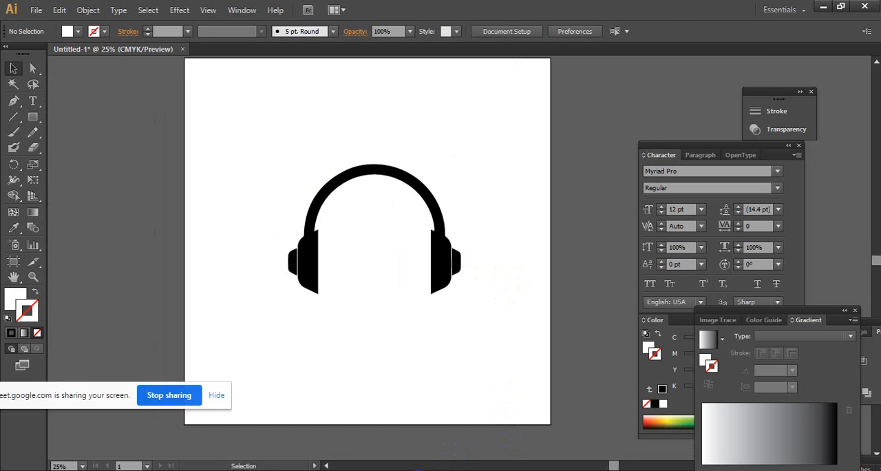
# - Switch to the Google Meet call in the browser to check the class chat, and return to Illustrator
pyautogui.moveTo(426, 469)
pyautogui.click(351, 438)
pyautogui.click(110, 11)
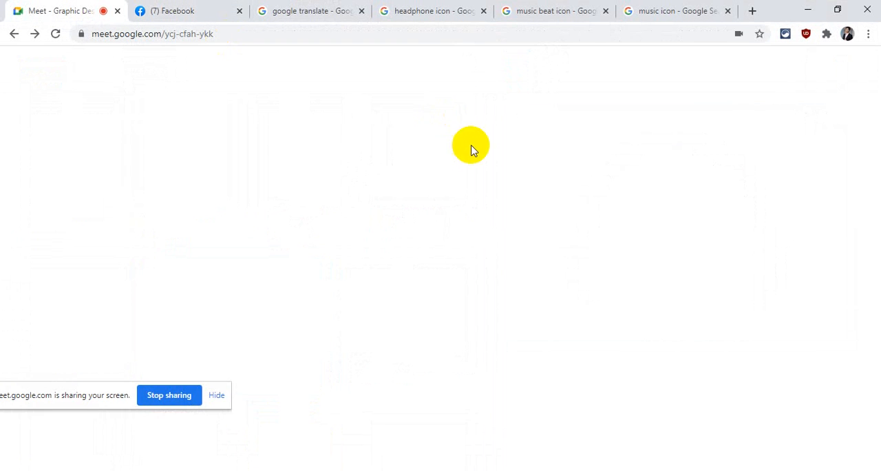
pyautogui.click(582, 130)
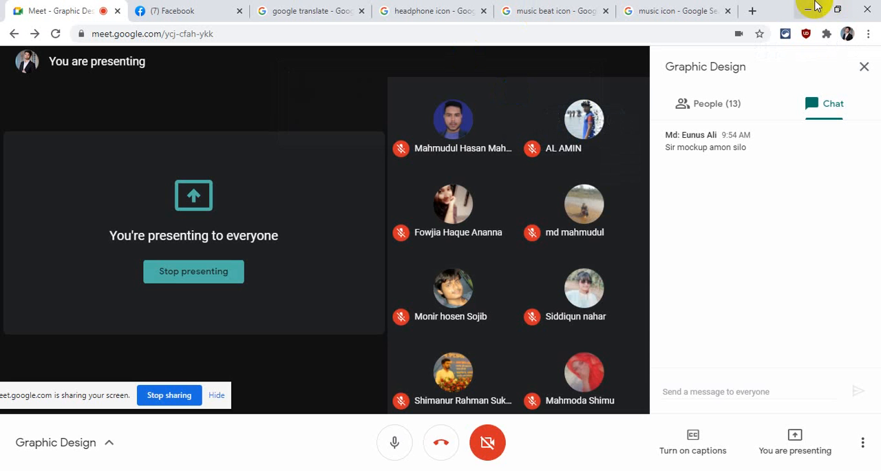
pyautogui.click(810, 8)
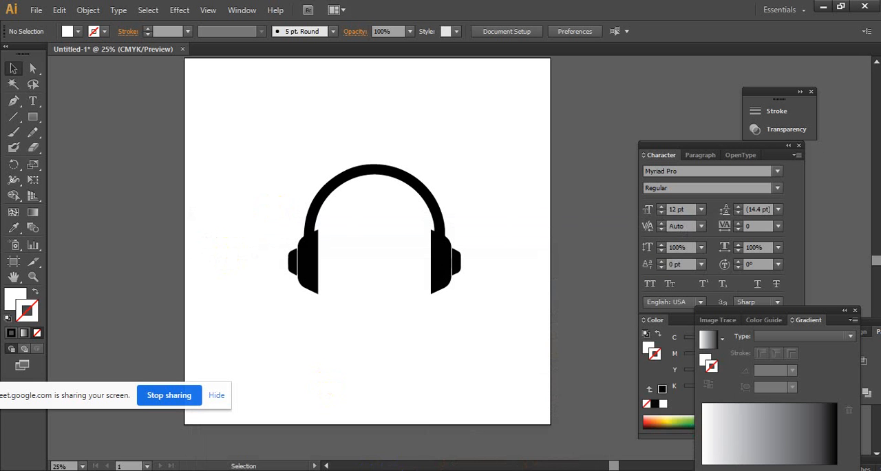
# - Check the Google Meet chat in the browser once more and return to Illustrator
pyautogui.moveTo(426, 469)
pyautogui.click(391, 437)
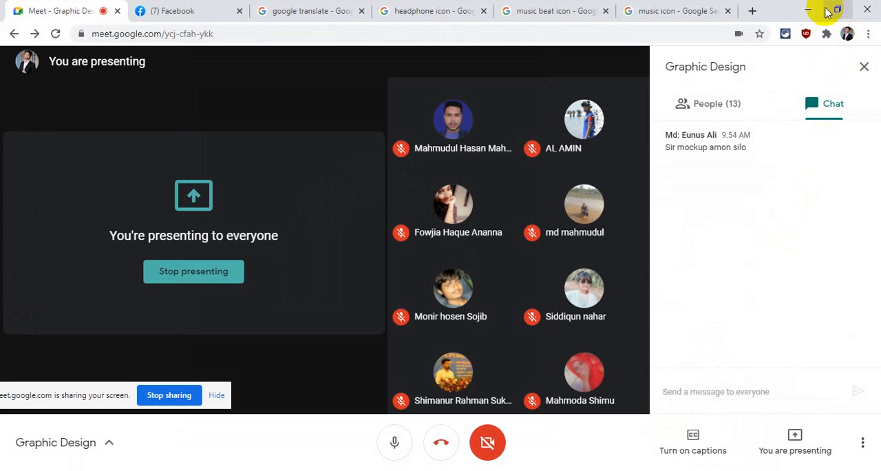
pyautogui.click(826, 10)
# - Select all the traced headphone paths, enlarge them proportionally to fill more of the artboard, and deselect them
pyautogui.moveTo(261, 142); pyautogui.dragTo(498, 323)
pyautogui.moveTo(509, 332); pyautogui.dragTo(534, 358)
pyautogui.moveTo(515, 307)
pyautogui.mouseDown()
pyautogui.moveTo(507, 305)
pyautogui.moveTo(512, 311)
pyautogui.mouseUp()
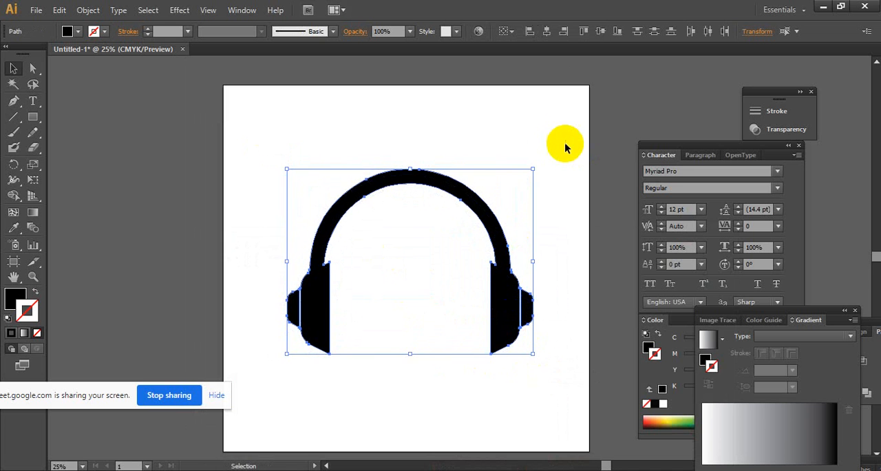
pyautogui.click(553, 152)
pyautogui.press('space')
pyautogui.moveTo(475, 260); pyautogui.dragTo(540, 470)
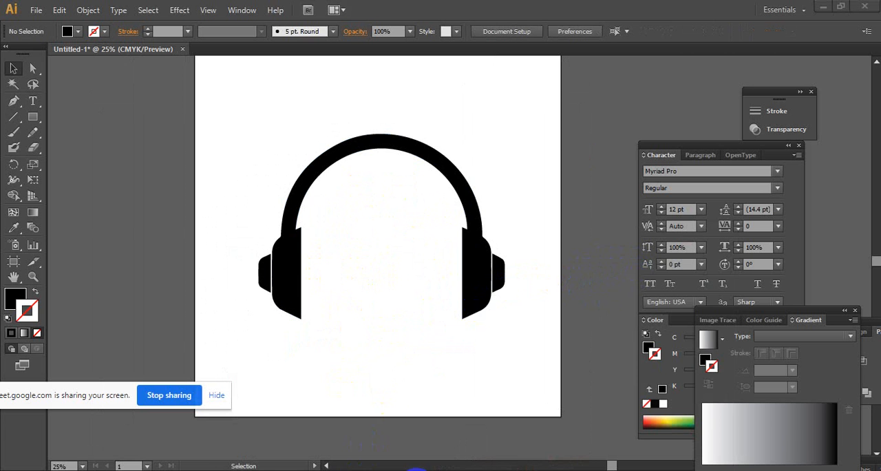
# - Switch to the browser and look through the Google image results for "music beat icon"
pyautogui.click(416, 468)
pyautogui.click(356, 423)
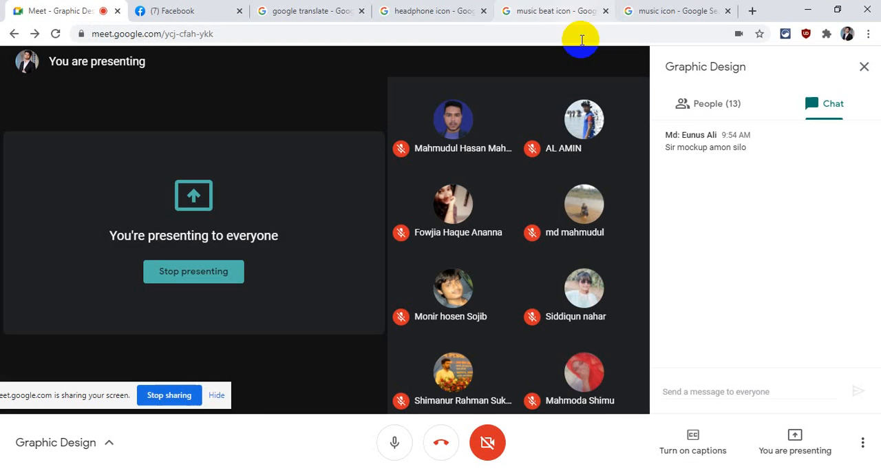
pyautogui.click(551, 9)
pyautogui.click(447, 9)
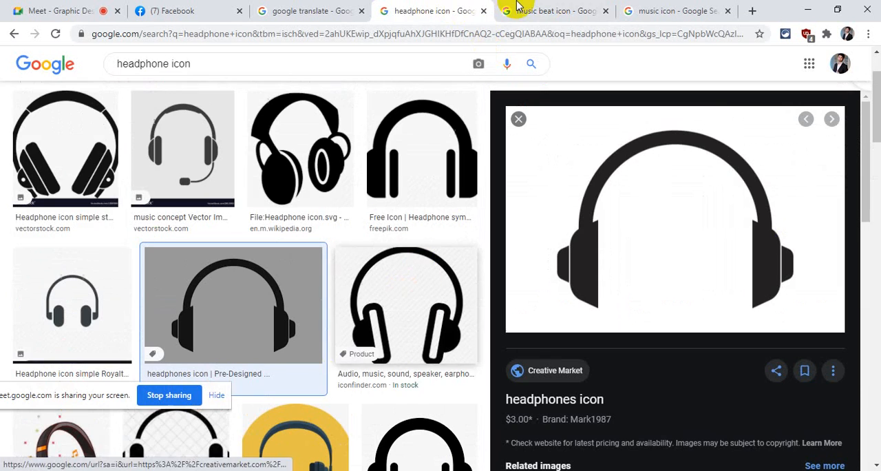
pyautogui.click(520, 7)
pyautogui.scroll(-4, 366, 383)
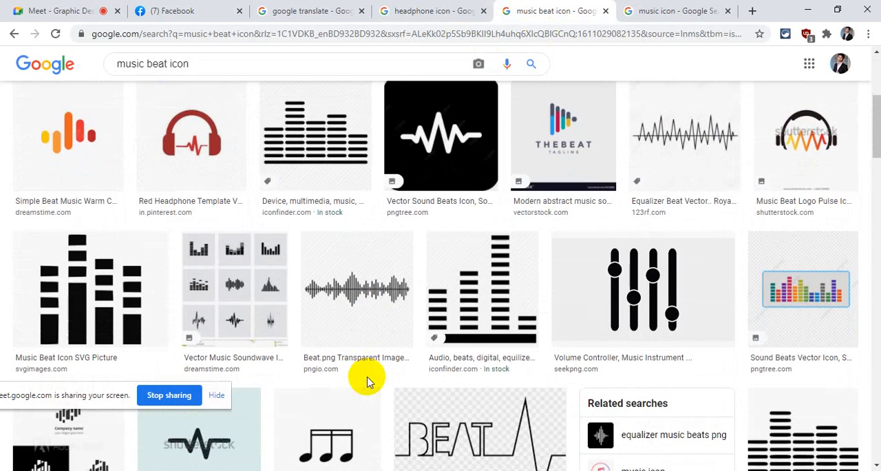
pyautogui.scroll(-2, 367, 383)
pyautogui.scroll(6, 367, 382)
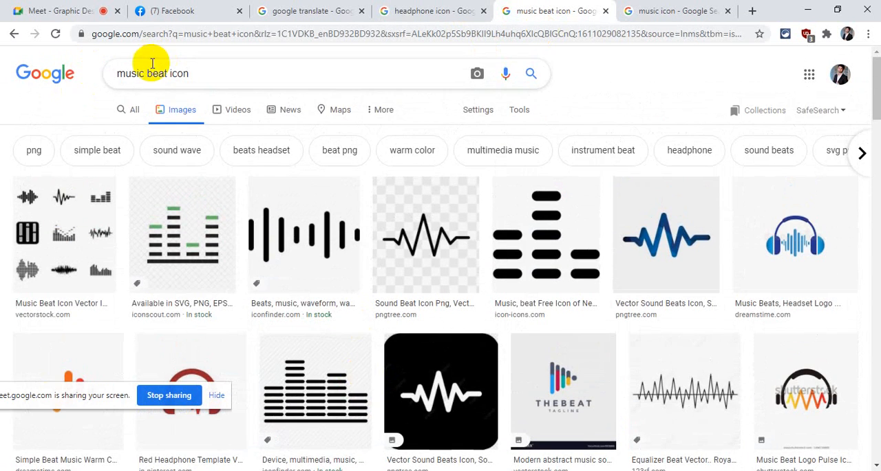
# - Search Google Images for "beat icon" and look through the results for a suitable sound wave
pyautogui.moveTo(147, 71); pyautogui.dragTo(75, 73)
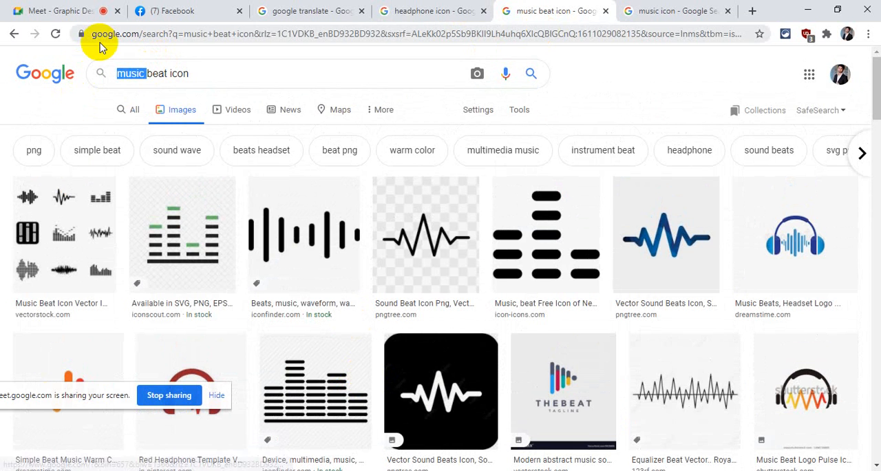
pyautogui.press('BackSpace')
pyautogui.press('Return')
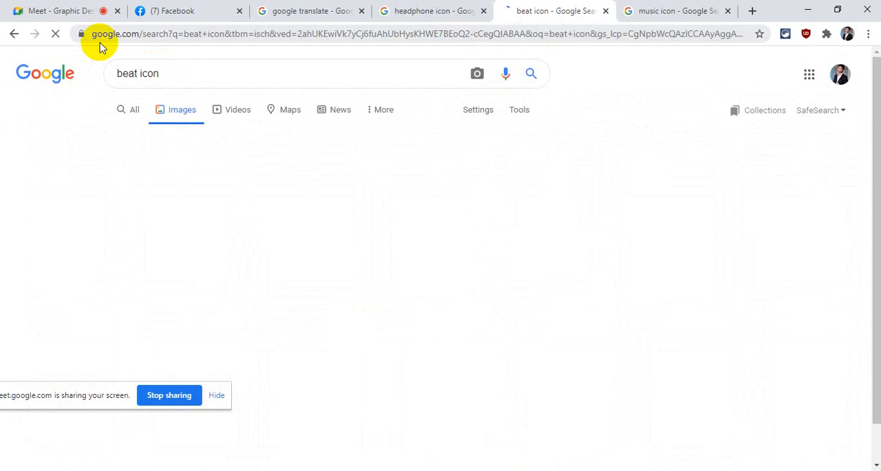
pyautogui.scroll(-1, 552, 227)
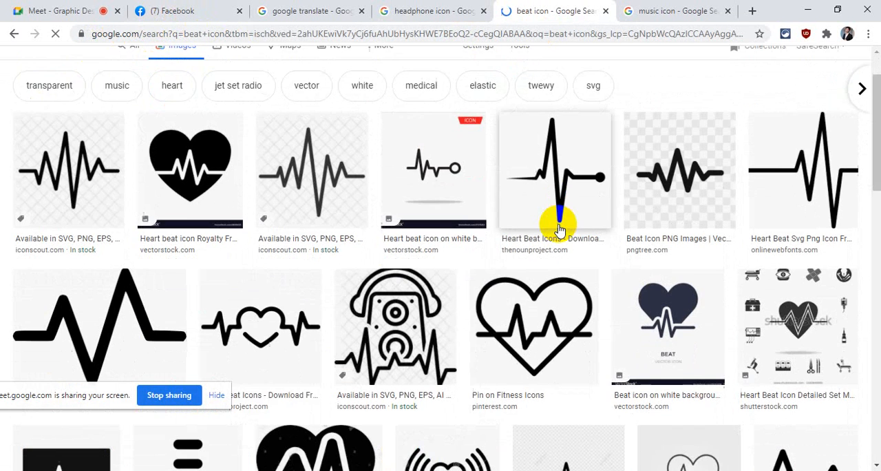
pyautogui.scroll(-3, 557, 229)
pyautogui.scroll(-1, 558, 229)
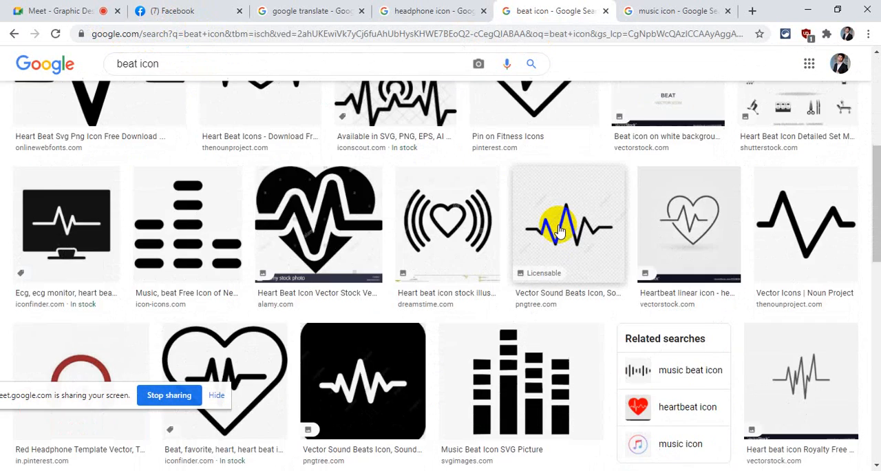
pyautogui.scroll(-7, 559, 230)
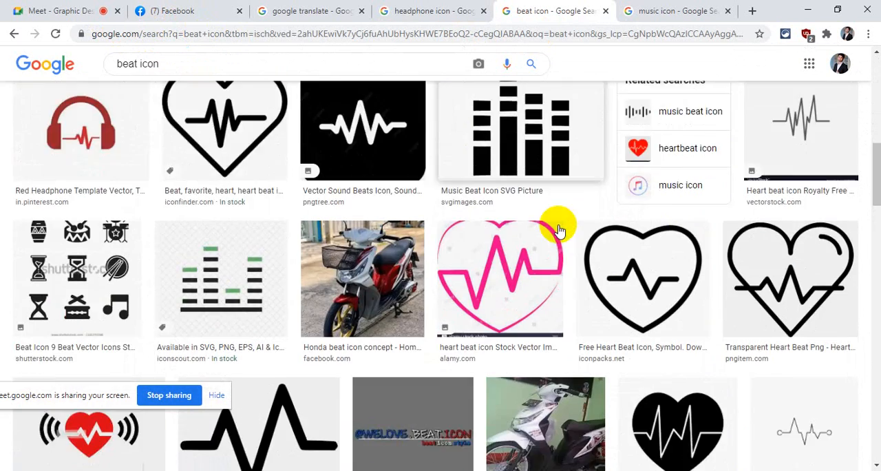
pyautogui.scroll(-3, 557, 231)
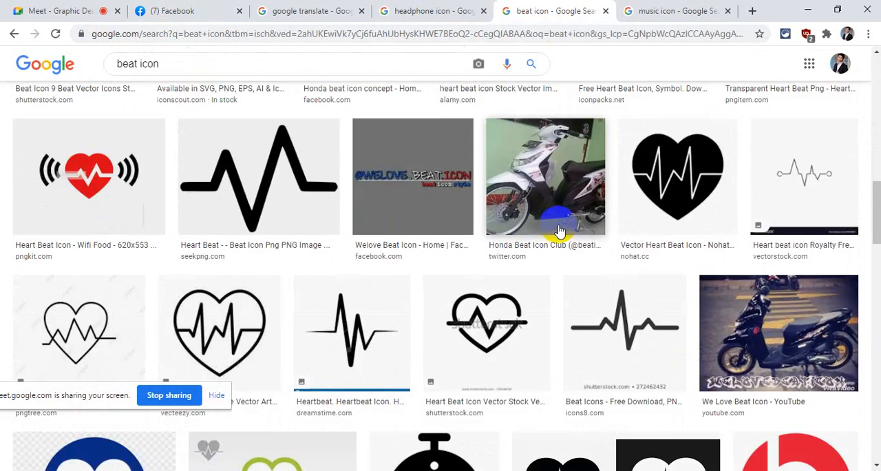
pyautogui.scroll(6, 555, 241)
pyautogui.scroll(10, 413, 179)
# - Return to the "music beat icon" image results and look through them for a sound wave icon
pyautogui.click(14, 34)
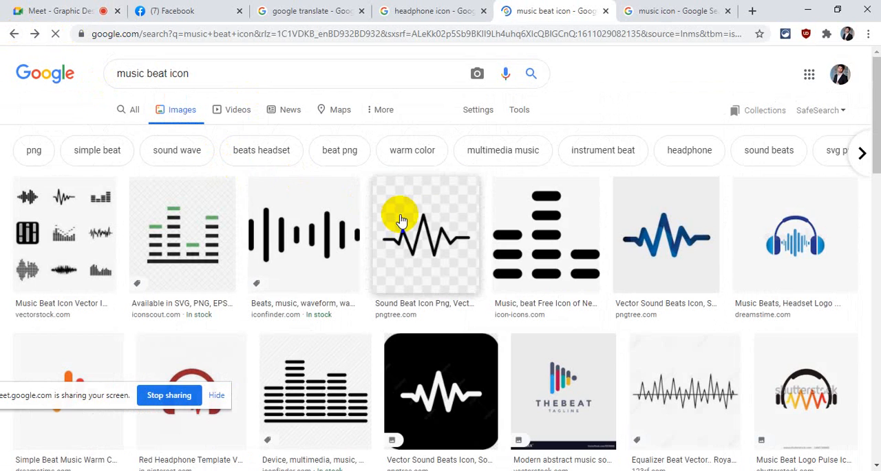
pyautogui.scroll(-4, 660, 276)
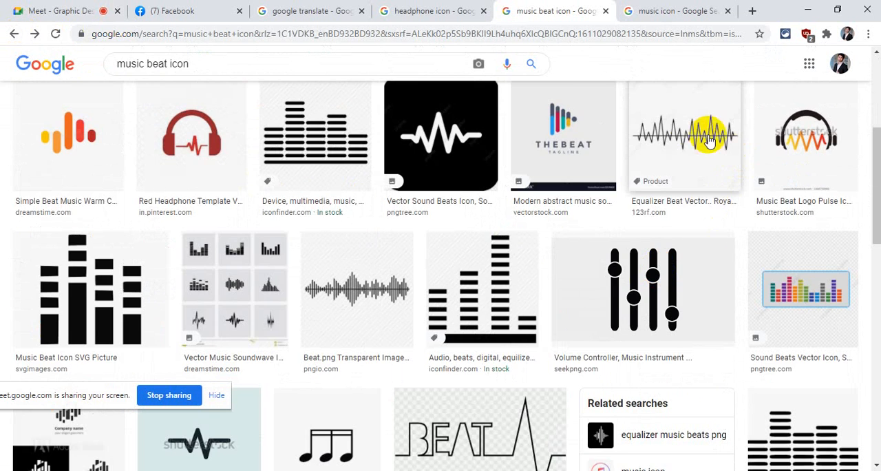
pyautogui.scroll(-3, 696, 161)
pyautogui.scroll(4, 689, 227)
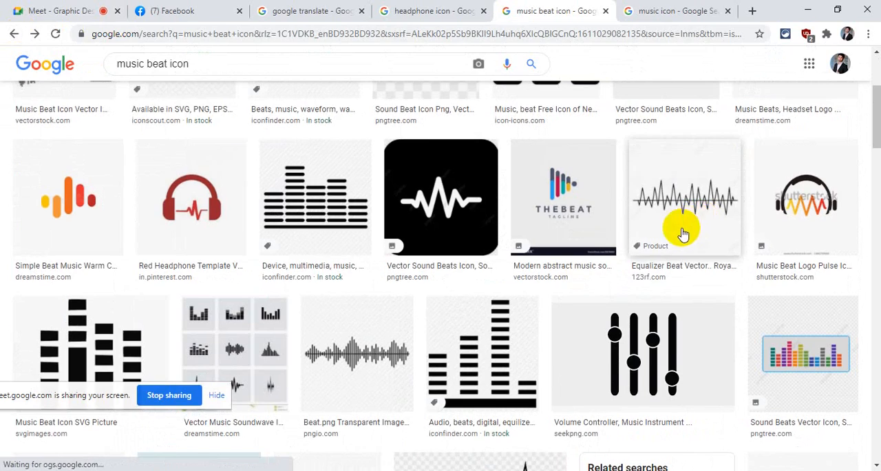
pyautogui.scroll(-3, 678, 238)
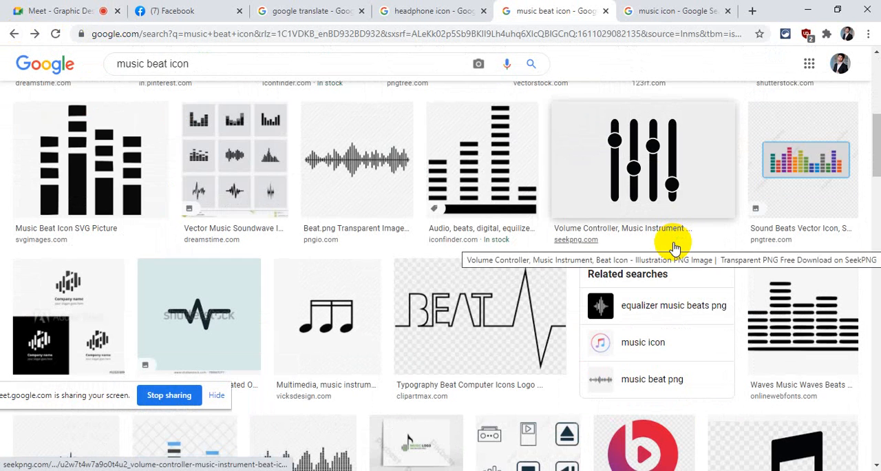
pyautogui.scroll(-2, 674, 248)
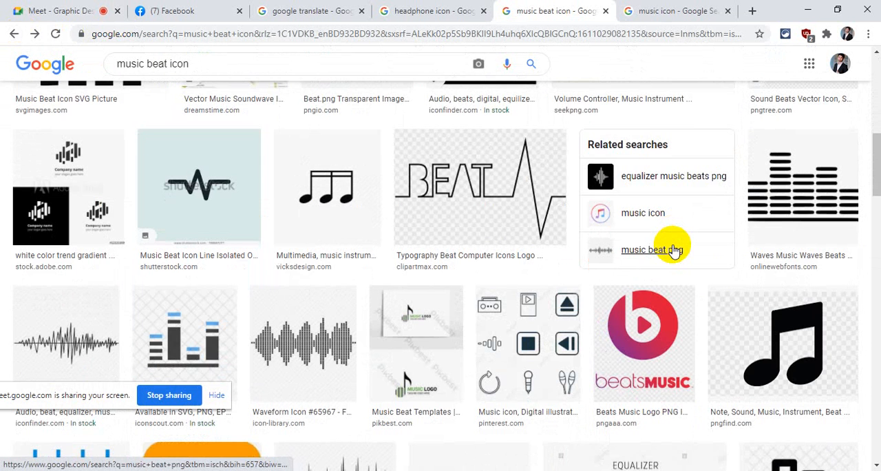
pyautogui.scroll(1, 443, 147)
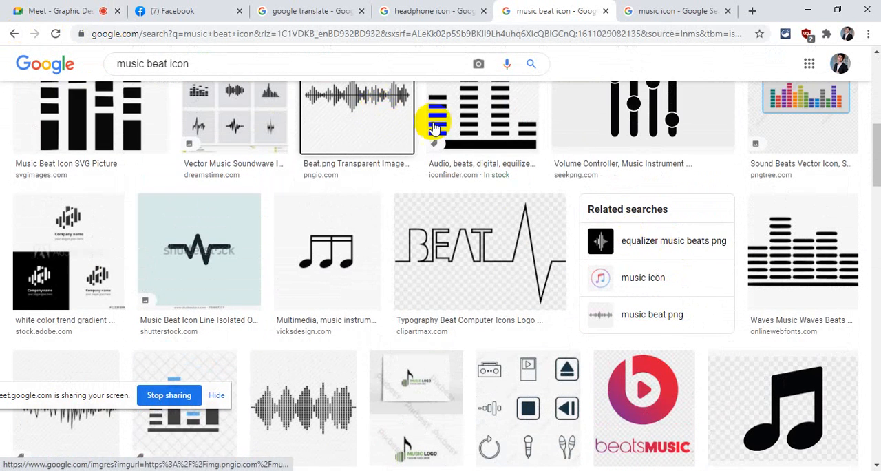
# - Preview the Beat.png waveform from pngio.com and the related Iconfinder waveform icon, and examine their related images
pyautogui.click(431, 126)
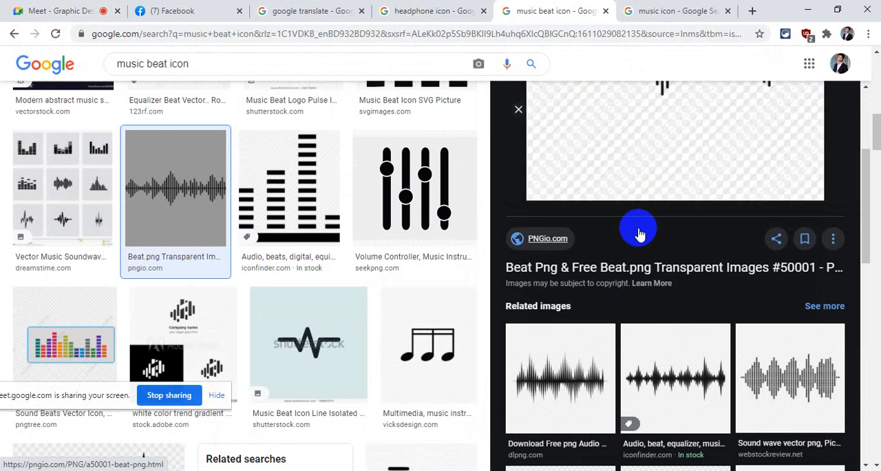
pyautogui.scroll(-2, 639, 234)
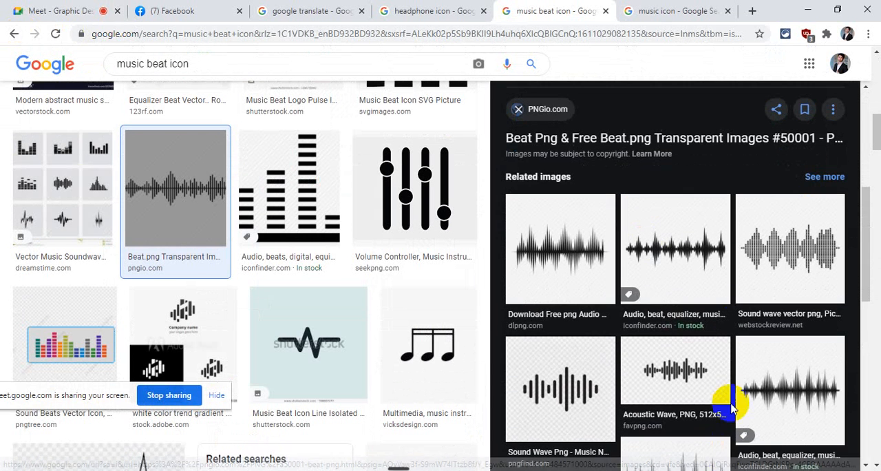
pyautogui.click(702, 236)
pyautogui.scroll(-4, 689, 266)
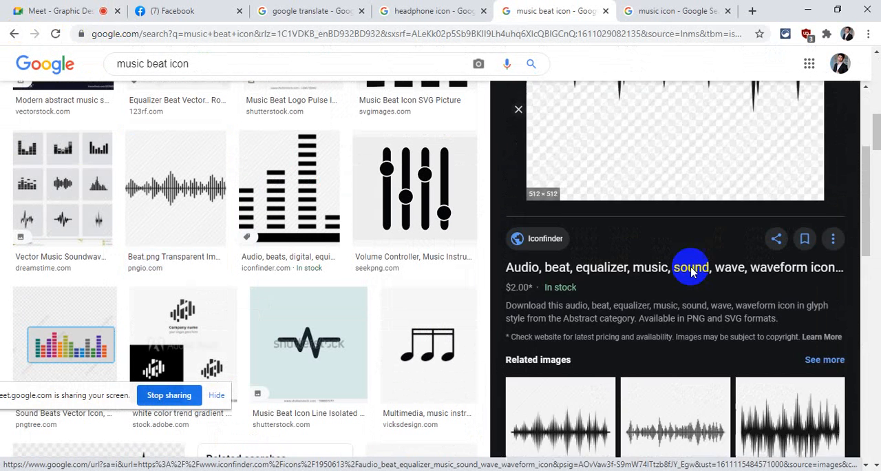
pyautogui.scroll(-3, 688, 275)
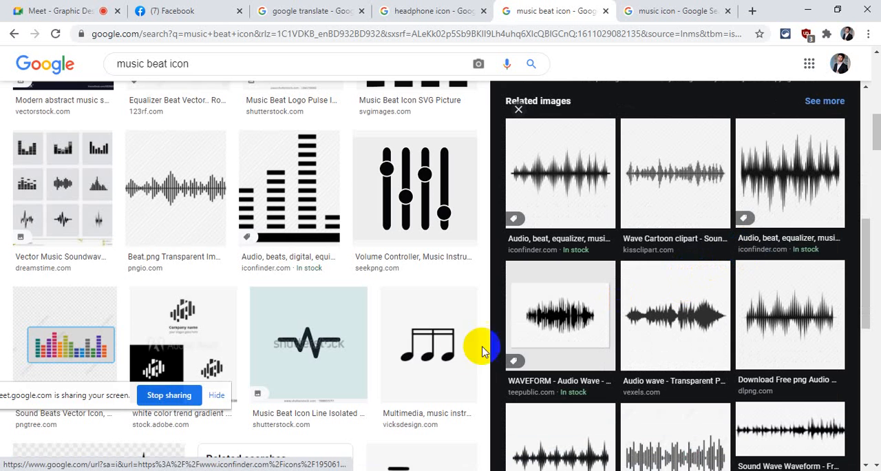
# - Look further down the "music beat icon" results for more waveform designs, and return to the first results
pyautogui.scroll(1, 479, 344)
pyautogui.scroll(-6, 480, 344)
pyautogui.scroll(-4, 334, 276)
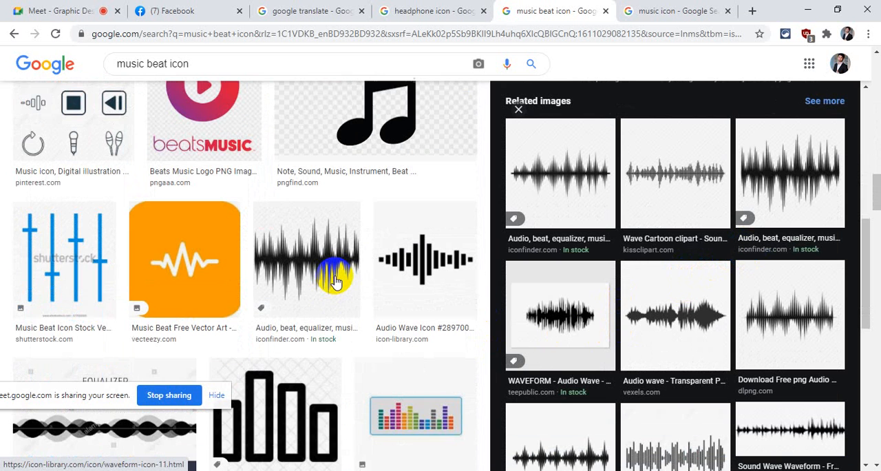
pyautogui.scroll(-6, 337, 279)
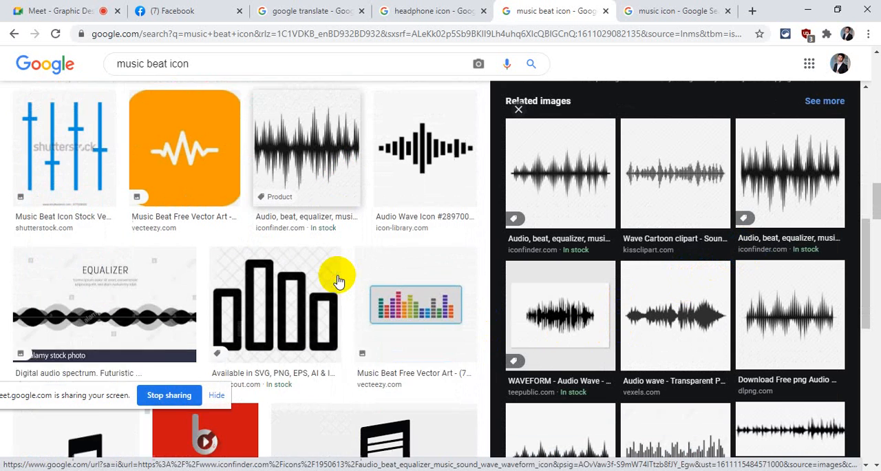
pyautogui.scroll(-10, 351, 284)
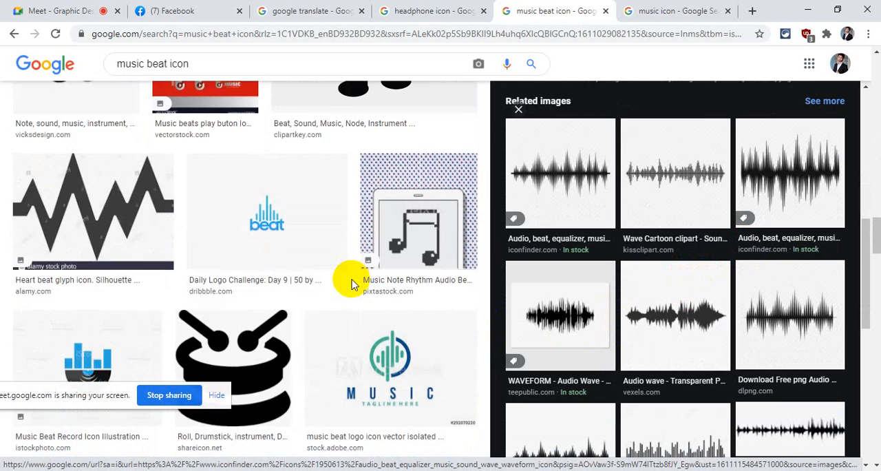
pyautogui.scroll(-3, 385, 294)
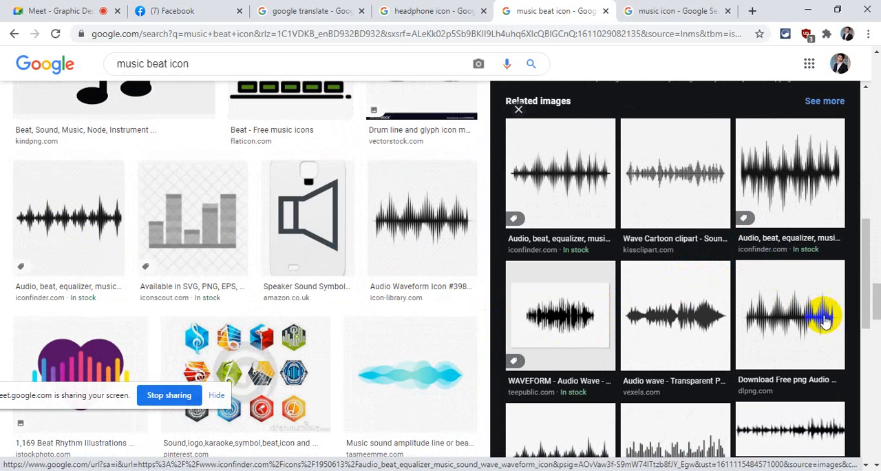
pyautogui.moveTo(875, 313); pyautogui.dragTo(871, 99)
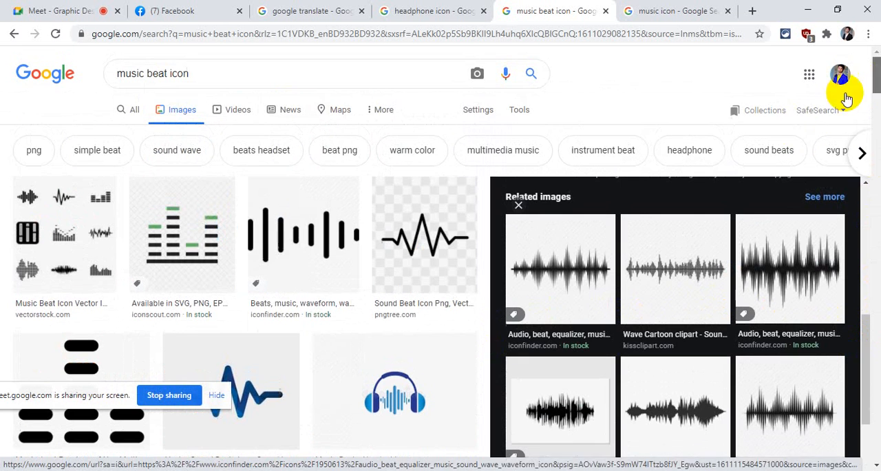
# - Preview the Iconfinder waveform, the VectorStock icon set and the related Alamy and Depositphotos sound waves, and close the preview
pyautogui.click(320, 256)
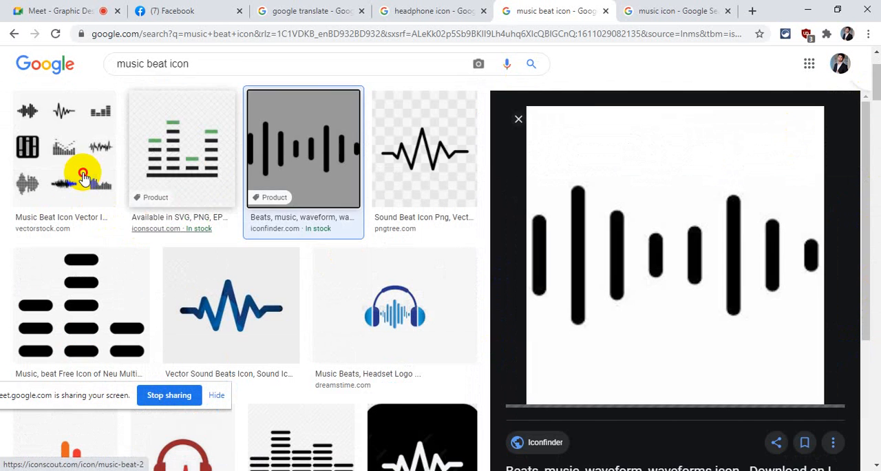
pyautogui.click(76, 176)
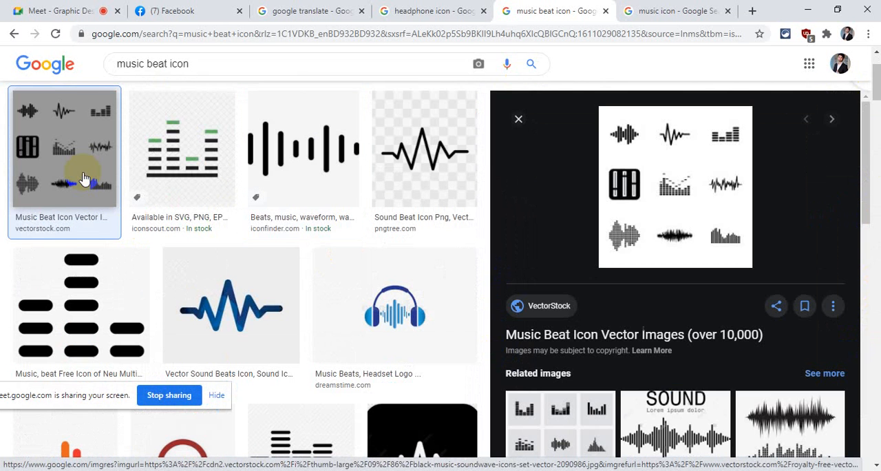
pyautogui.click(692, 418)
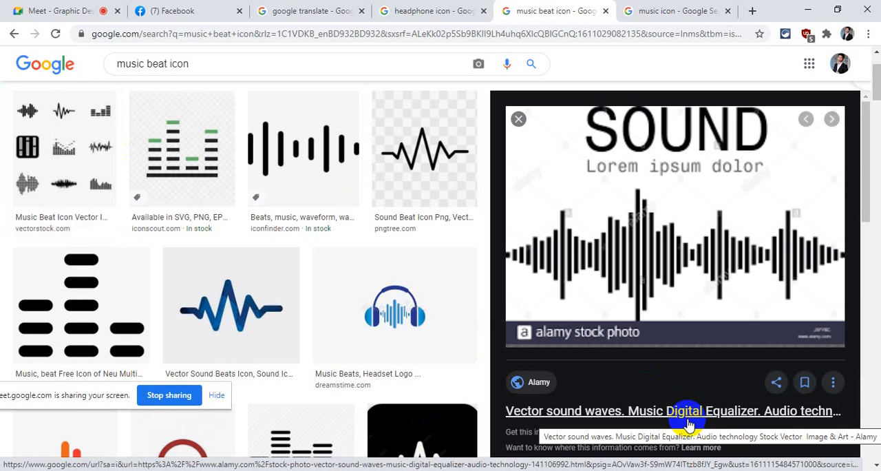
pyautogui.scroll(-4, 748, 169)
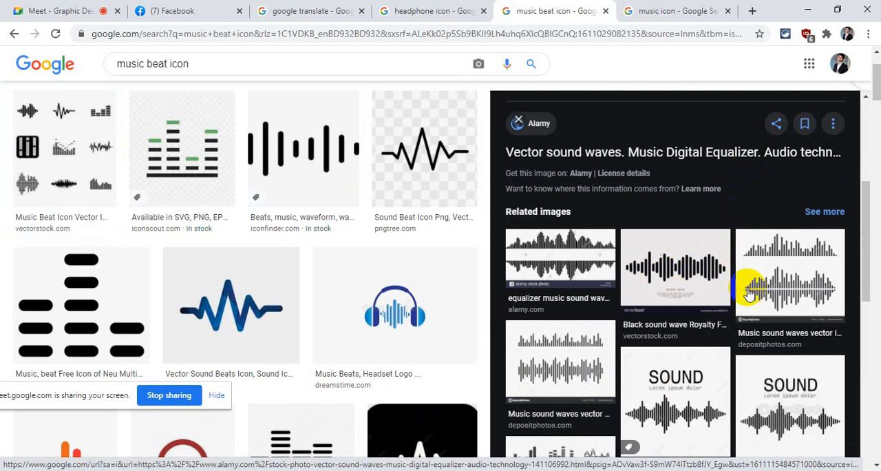
pyautogui.click(826, 286)
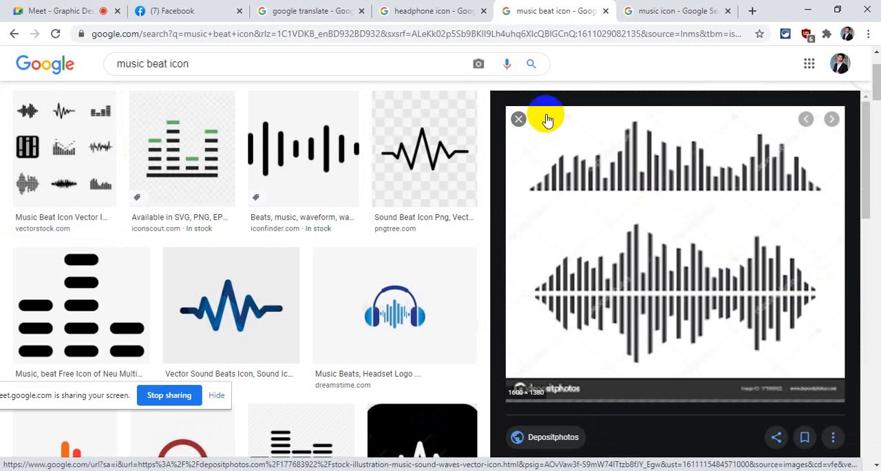
pyautogui.click(519, 118)
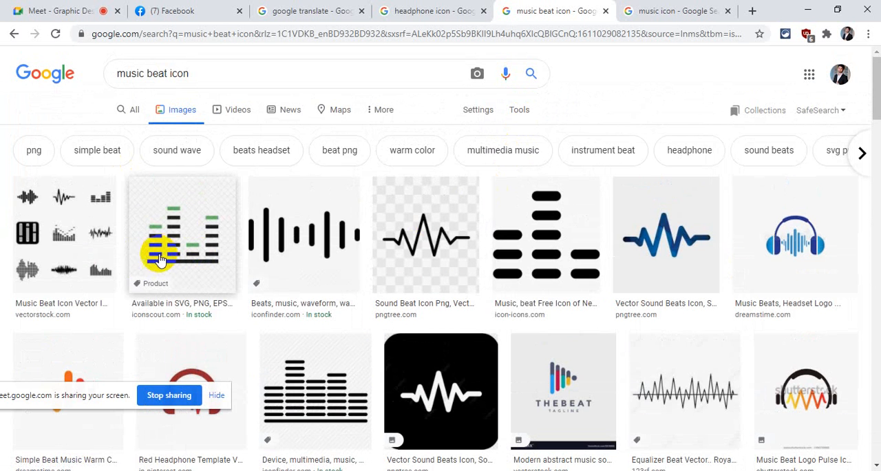
# - Narrow the "music beat icon" image results to the png suggestion
pyautogui.click(35, 152)
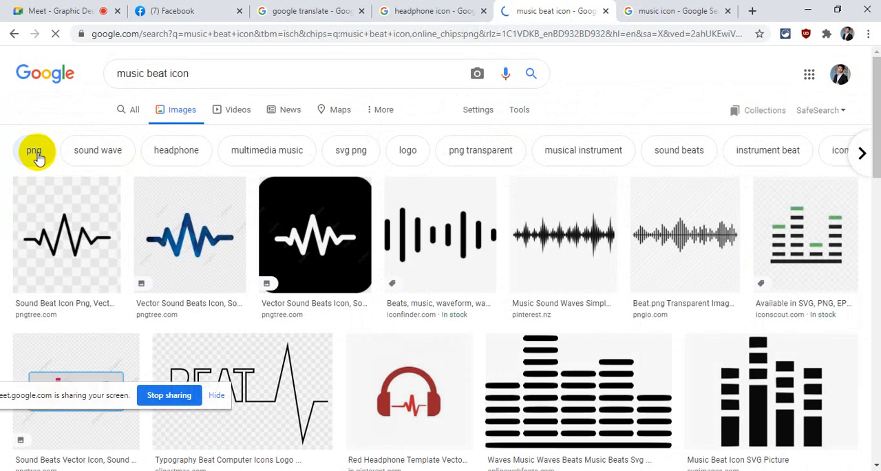
# - Look through the png-filtered results, preview the Iconfinder audio waveform icon and examine its related images
pyautogui.scroll(-5, 505, 203)
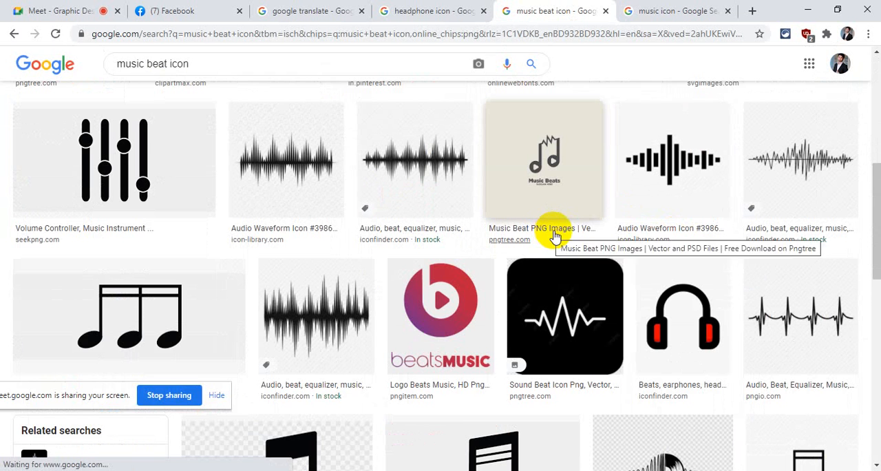
pyautogui.scroll(-1, 556, 234)
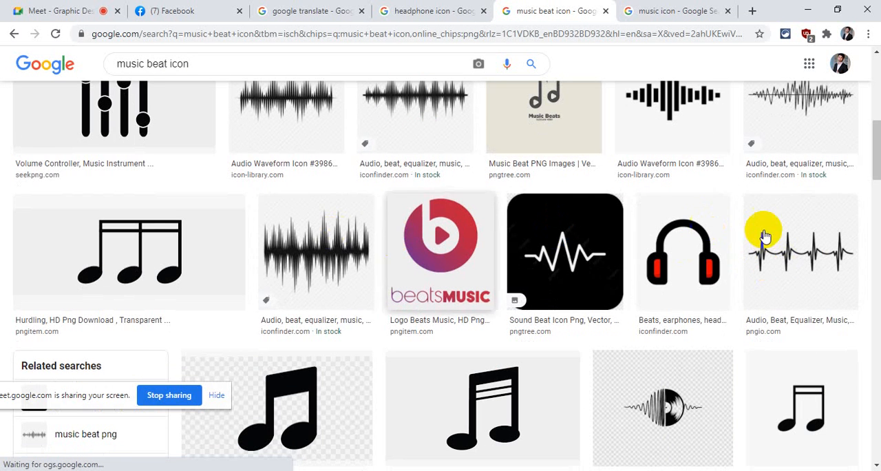
pyautogui.click(294, 256)
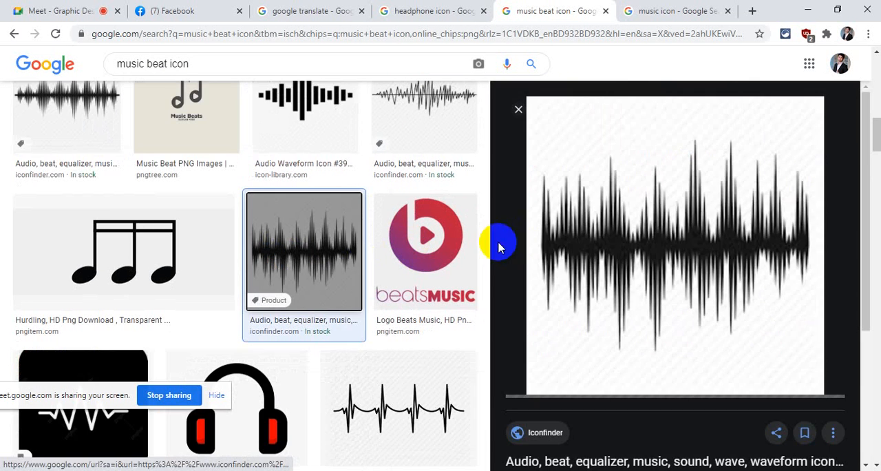
pyautogui.scroll(-3, 516, 244)
pyautogui.scroll(3, 520, 245)
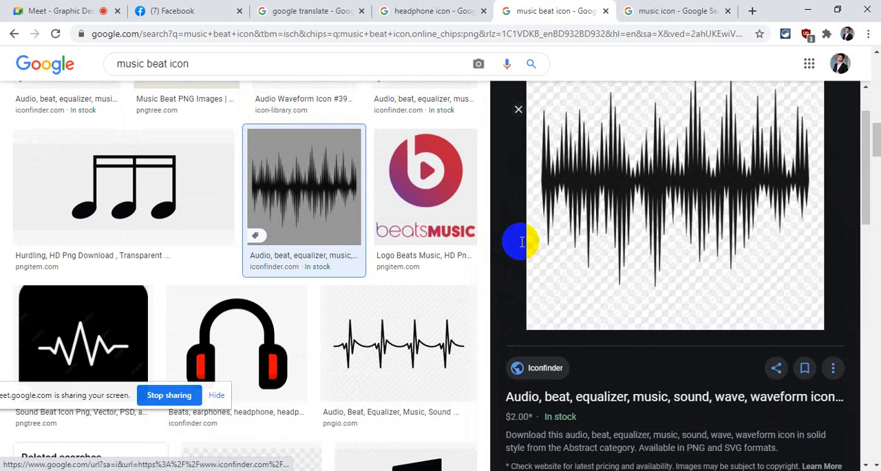
pyautogui.scroll(-7, 521, 246)
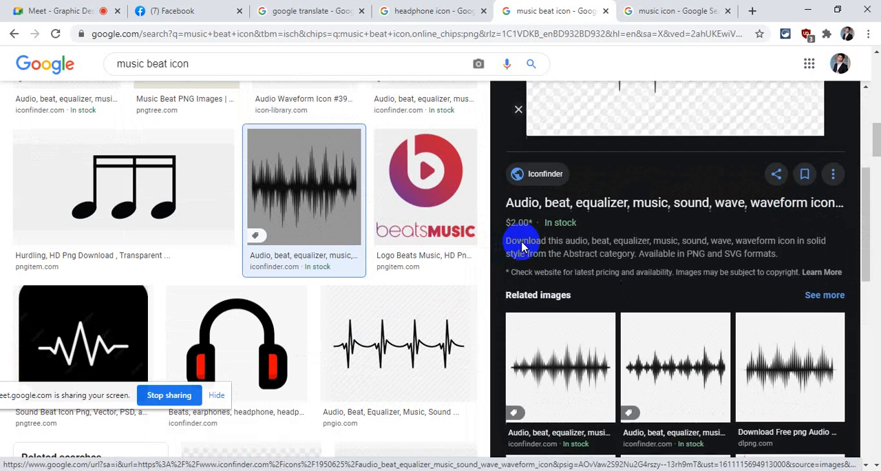
pyautogui.scroll(-8, 331, 256)
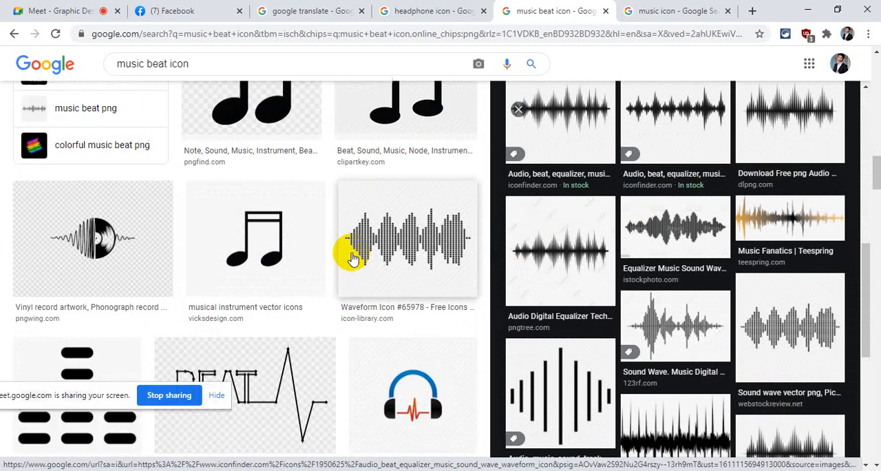
# - Preview the dotted waveform from Free Icons Library and rerun the "music beat icon" image search without the png filter
pyautogui.click(433, 229)
pyautogui.scroll(-5, 321, 238)
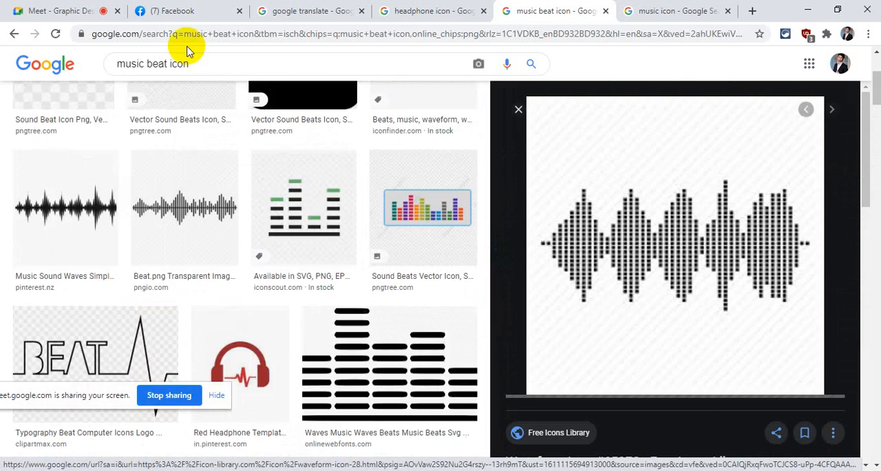
pyautogui.click(202, 63)
pyautogui.press('Return')
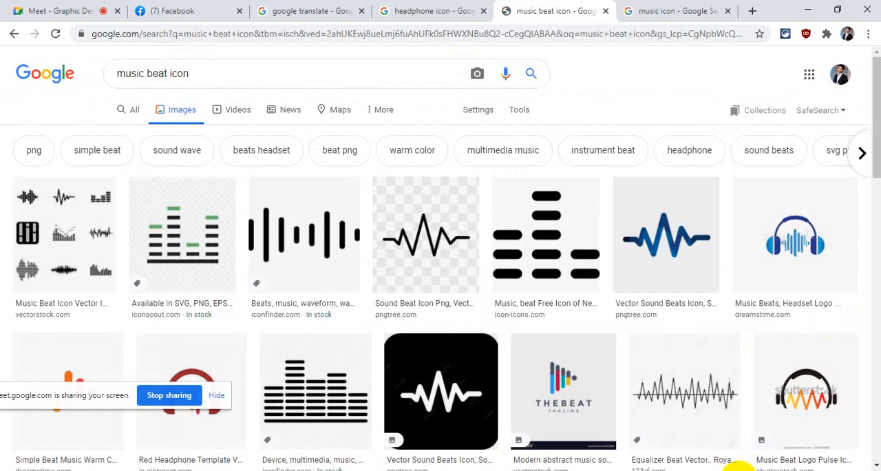
# - Switch to Illustrator, paste the copied Alamy sound wave picture and move it off the artboard beside the headphones
pyautogui.click(737, 469)
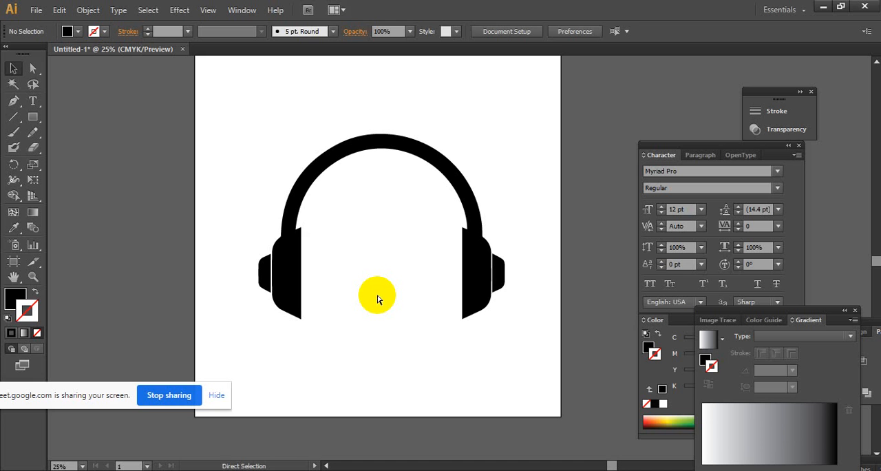
pyautogui.hotkey('ctrl', 'v')
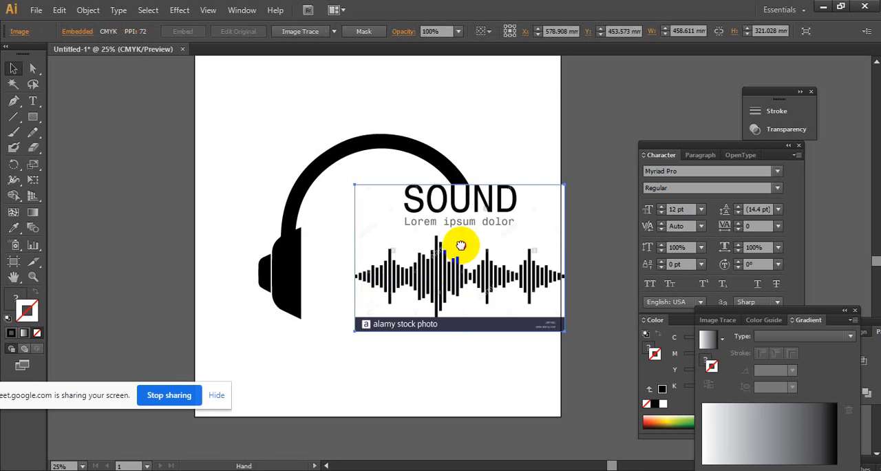
pyautogui.scroll(-3, 459, 206)
pyautogui.moveTo(459, 169); pyautogui.dragTo(354, 282)
# - Image-trace the sound wave picture with the Default preset and expand it into ungrouped vector paths
pyautogui.keyDown('ctrl'); pyautogui.click(441, 268); pyautogui.keyUp('ctrl')
pyautogui.moveTo(409, 271); pyautogui.dragTo(385, 265)
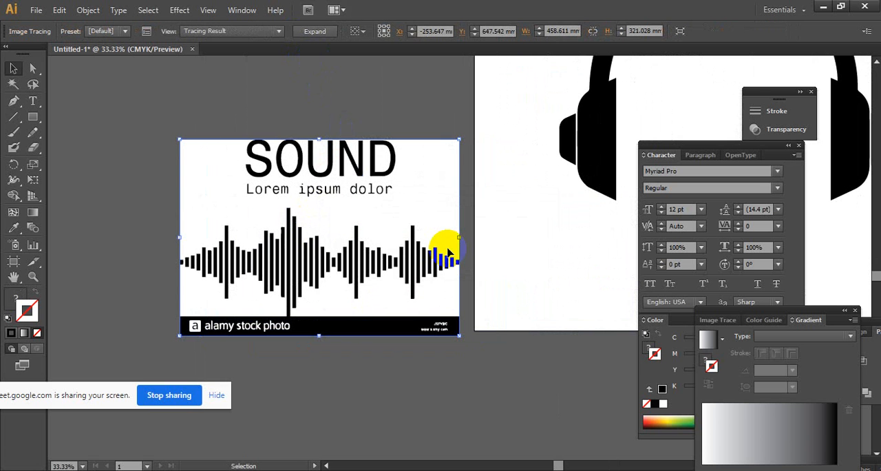
pyautogui.click(315, 31)
pyautogui.rightClick(358, 181)
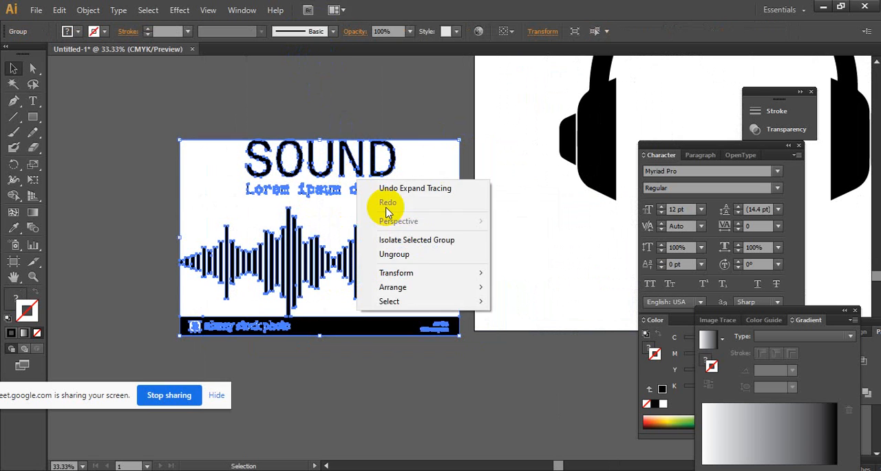
pyautogui.click(412, 254)
# - Delete the white background, the SOUND title and its subtitle from the traced sound wave
pyautogui.click(297, 114)
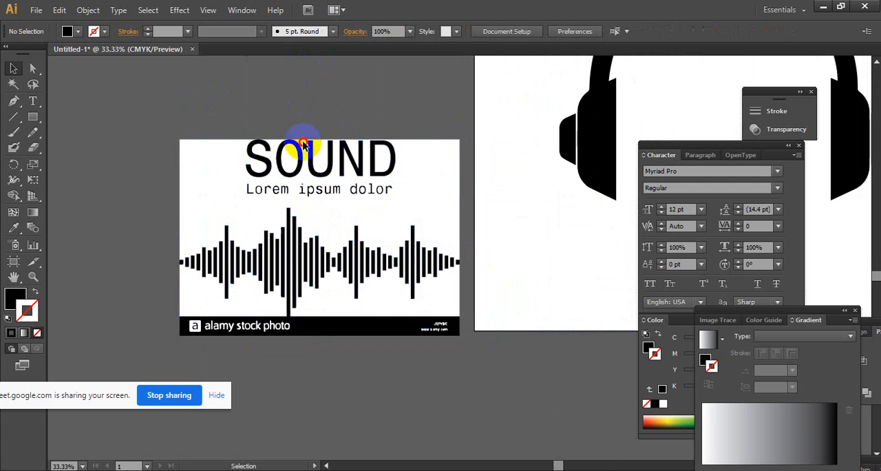
pyautogui.moveTo(436, 202); pyautogui.dragTo(436, 203)
pyautogui.press('Delete')
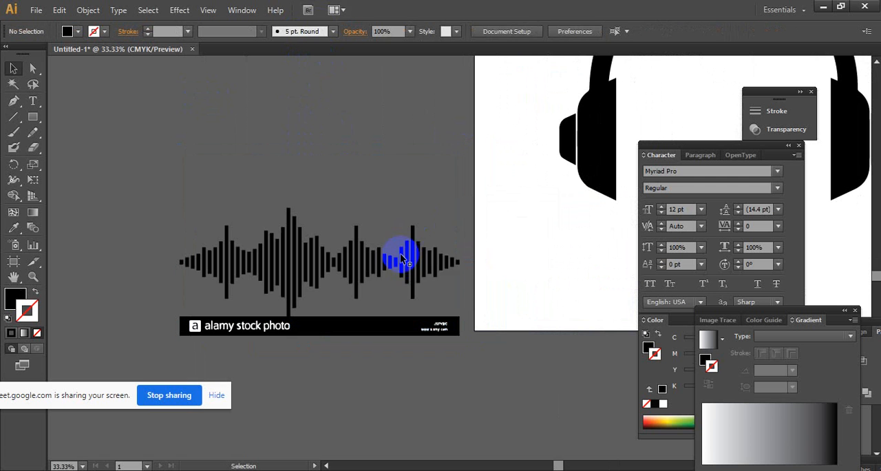
# - Try to delete the black stock photo band joined to the tall waveform bar, and undo the deletion
pyautogui.moveTo(363, 334); pyautogui.dragTo(361, 335)
pyautogui.press('Delete')
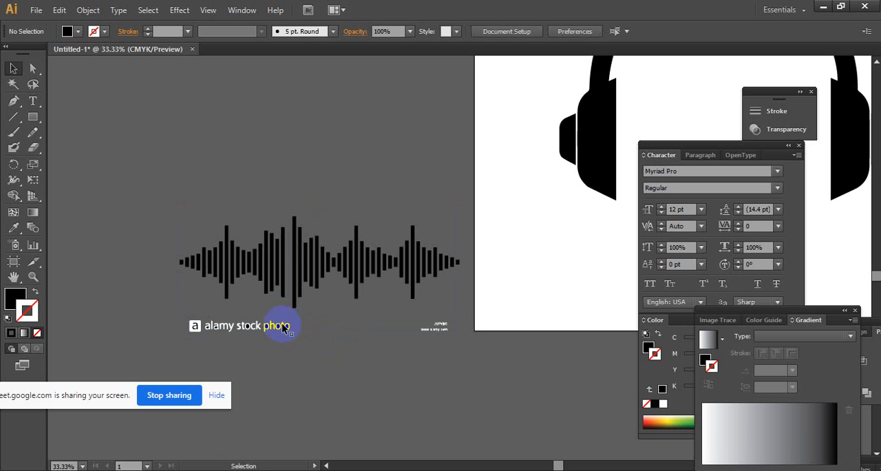
pyautogui.hotkey('ctrl', 'z')
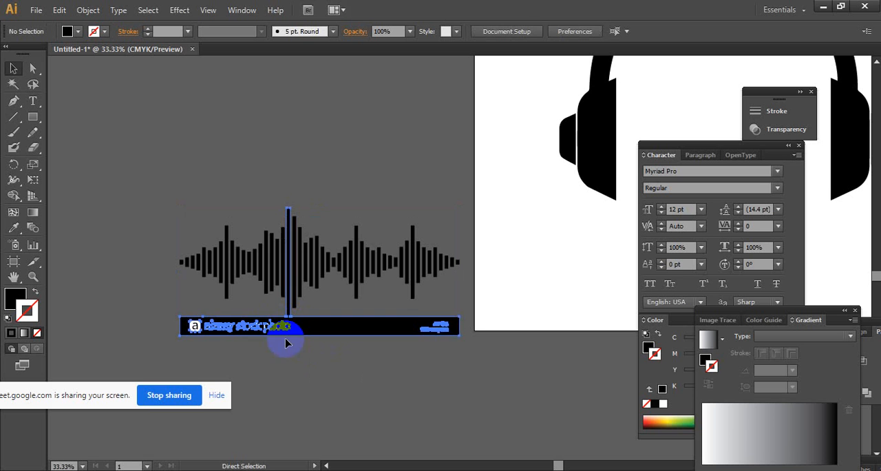
pyautogui.hotkey('ctrl', 'z')
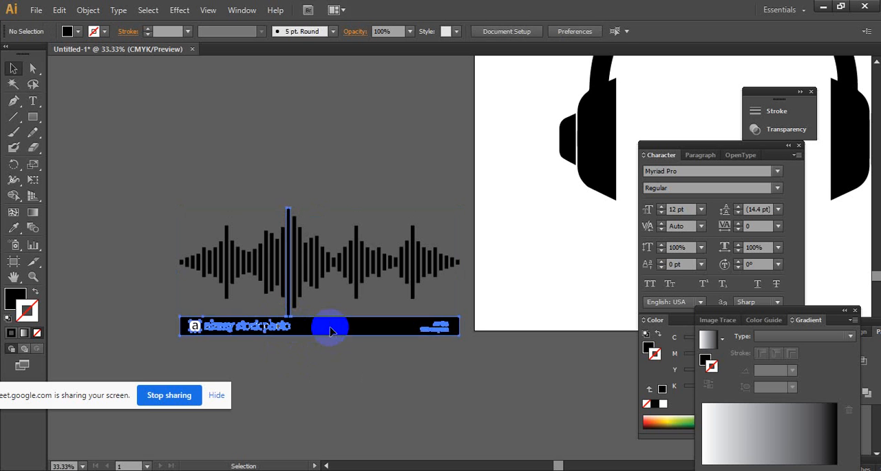
pyautogui.press('Delete')
pyautogui.hotkey('ctrl', 'z')
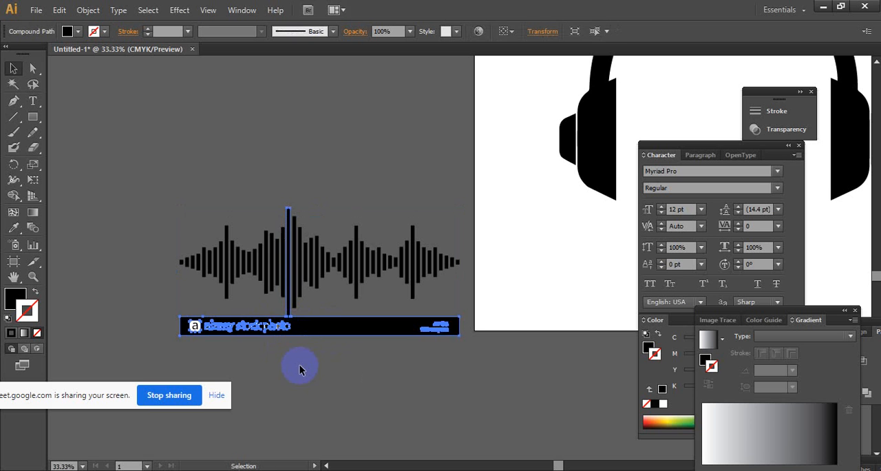
pyautogui.hotkey('ctrl', 'z')
# - Delete the black band with its attached tall bar, and the alamy stock photo lettering below the waveform
pyautogui.keyDown('ctrl'); pyautogui.click(303, 341); pyautogui.keyUp('ctrl')
pyautogui.keyDown('ctrl'); pyautogui.click(461, 238); pyautogui.keyUp('ctrl')
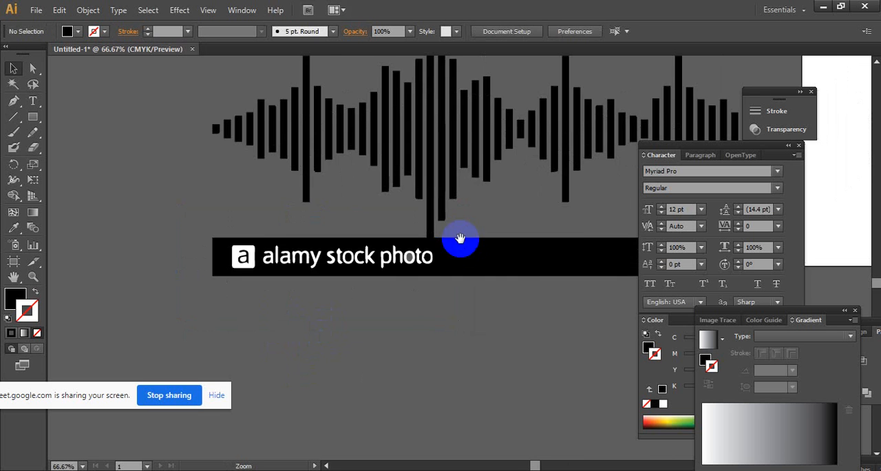
pyautogui.moveTo(460, 239); pyautogui.dragTo(329, 318)
pyautogui.click(332, 333)
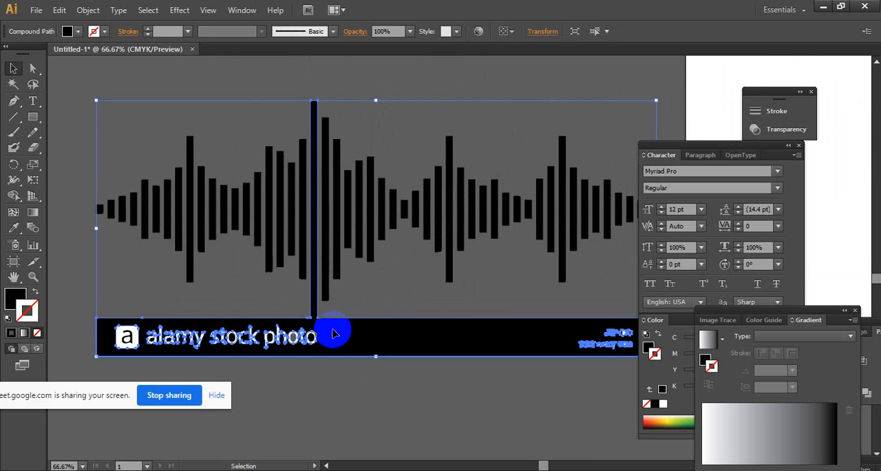
pyautogui.press('Delete')
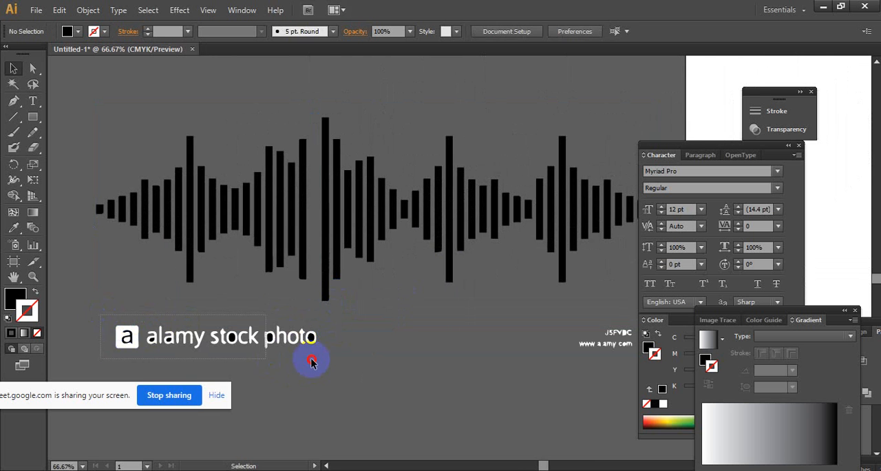
pyautogui.click(330, 360)
pyautogui.press('Delete')
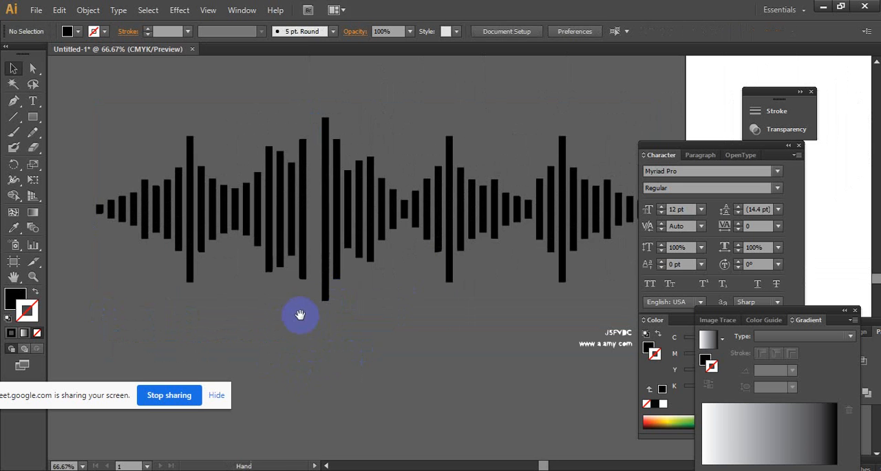
# - Duplicate the tallest waveform bar into the gap beside it and shorten the copy at both ends
pyautogui.moveTo(300, 314); pyautogui.dragTo(298, 354)
pyautogui.moveTo(322, 247); pyautogui.dragTo(309, 248)
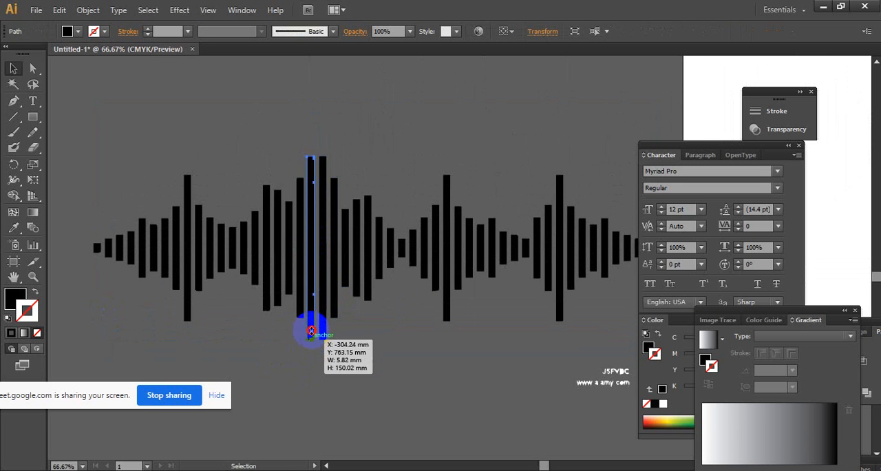
pyautogui.moveTo(311, 332); pyautogui.dragTo(311, 329)
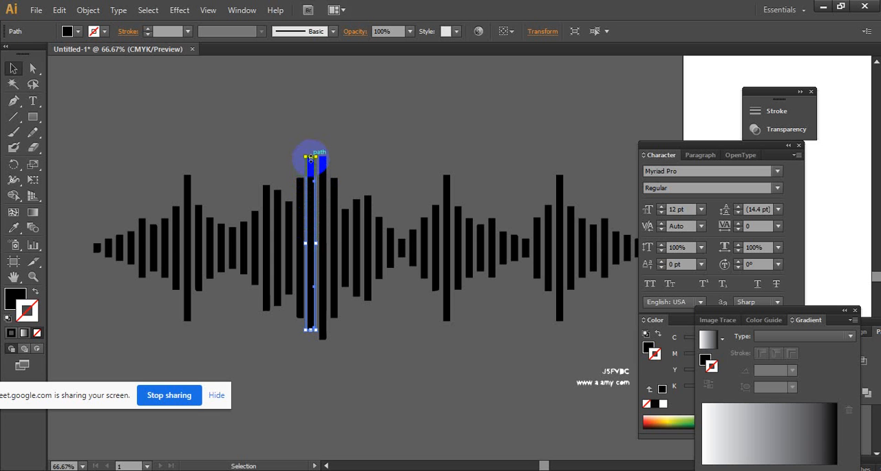
pyautogui.moveTo(312, 165); pyautogui.dragTo(311, 167)
pyautogui.click(374, 197)
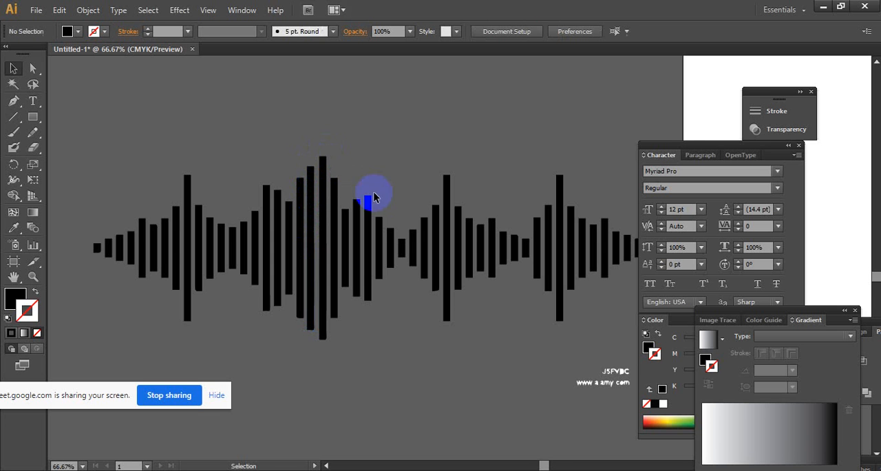
# - Delete the leftover image code and web address lettering below the waveform
pyautogui.keyDown('alt'); pyautogui.click(447, 273); pyautogui.keyUp('alt')
pyautogui.moveTo(334, 305); pyautogui.dragTo(379, 264)
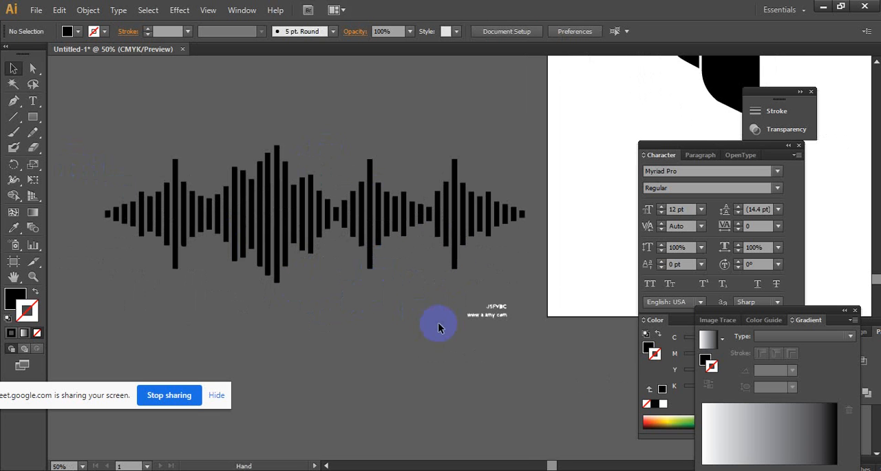
pyautogui.press('Delete')
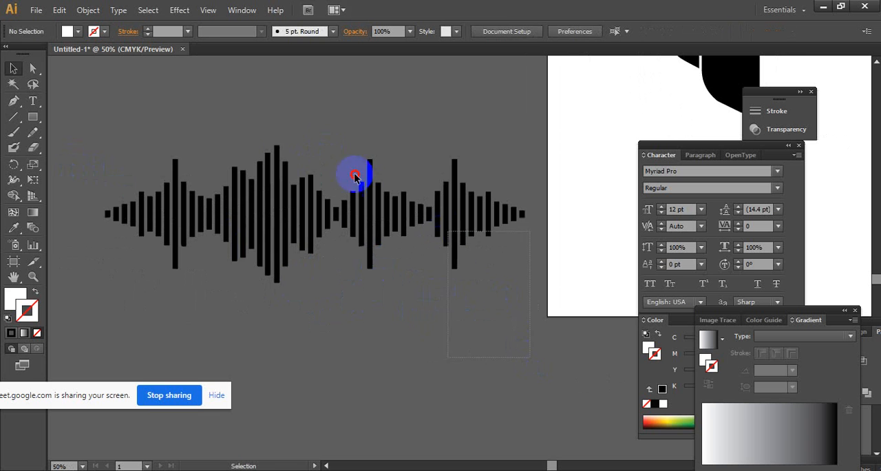
pyautogui.moveTo(95, 104); pyautogui.dragTo(270, 137)
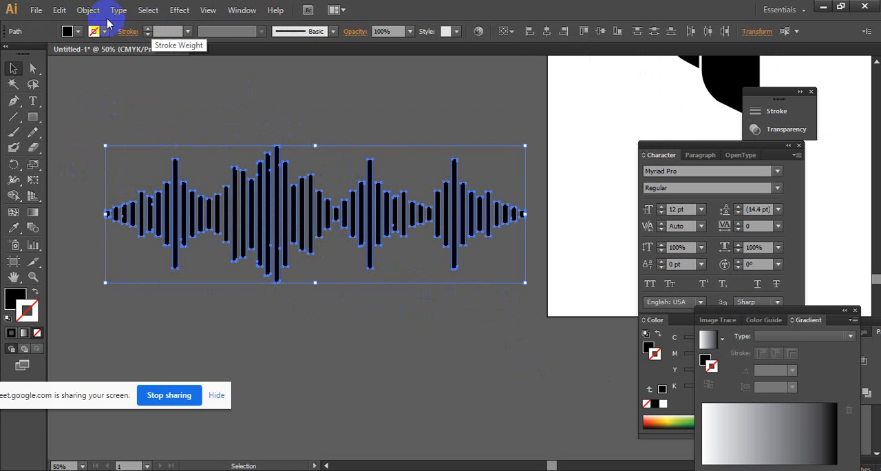
pyautogui.click(76, 30)
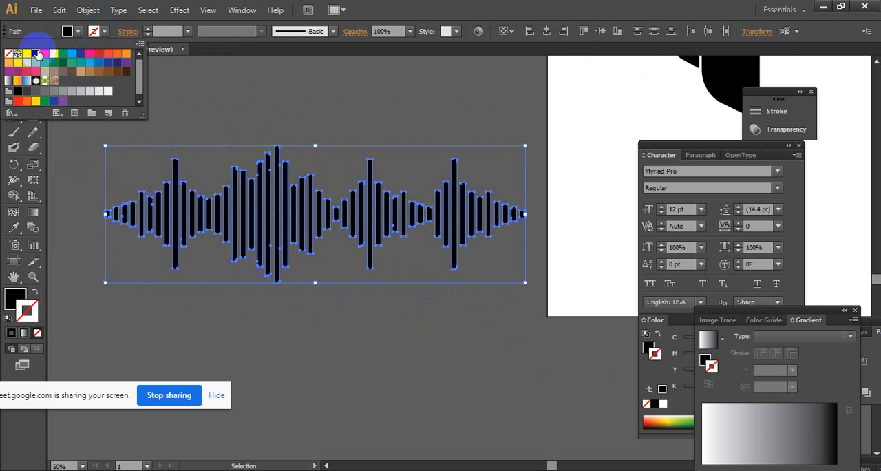
pyautogui.click(413, 104)
# - Select all the waveform bars and move them onto the artboard between the headphones' ear cups
pyautogui.click(464, 328)
pyautogui.keyDown('ctrl'); pyautogui.keyDown('alt'); pyautogui.click(465, 288); pyautogui.keyUp('alt'); pyautogui.keyUp('ctrl')
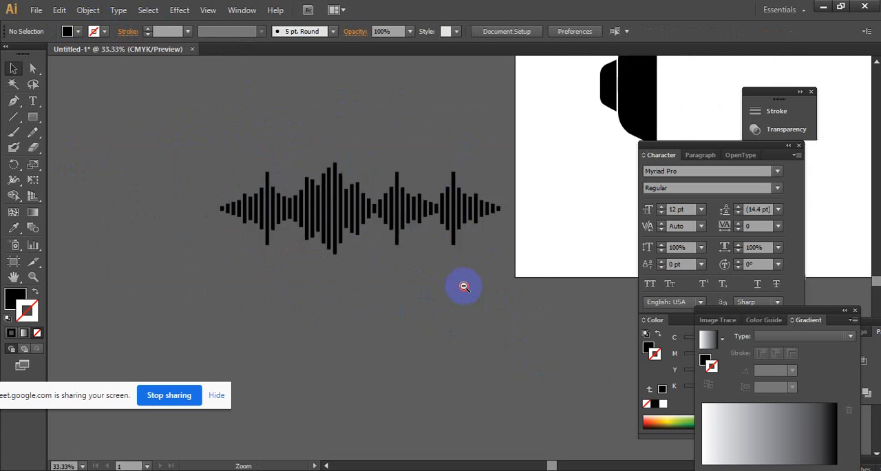
pyautogui.keyDown('ctrl'); pyautogui.keyDown('alt'); pyautogui.click(463, 285); pyautogui.keyUp('alt'); pyautogui.keyUp('ctrl')
pyautogui.moveTo(443, 251); pyautogui.dragTo(394, 380)
pyautogui.moveTo(293, 337); pyautogui.dragTo(234, 336)
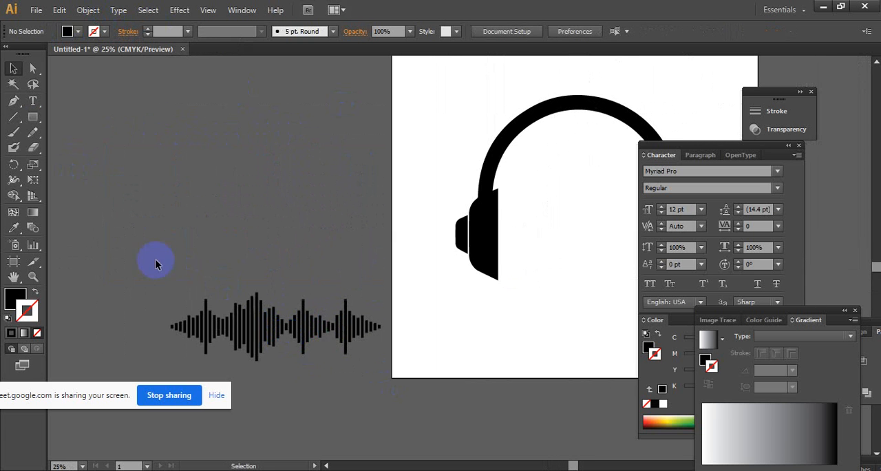
pyautogui.moveTo(390, 403); pyautogui.dragTo(390, 405)
pyautogui.moveTo(313, 332); pyautogui.dragTo(570, 319)
pyautogui.moveTo(569, 318); pyautogui.dragTo(402, 280)
pyautogui.keyDown('ctrl'); pyautogui.click(402, 283); pyautogui.keyUp('ctrl')
pyautogui.moveTo(463, 254); pyautogui.dragTo(422, 318)
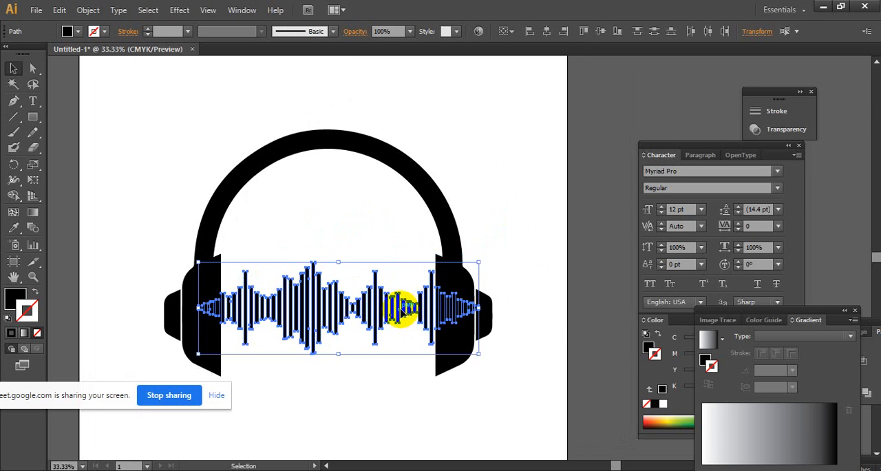
# - Move the waveform bars below the headphones at the artboard's lower edge and group them
pyautogui.keyDown('ctrl'); pyautogui.keyDown('alt'); pyautogui.click(399, 307); pyautogui.keyUp('alt'); pyautogui.keyUp('ctrl')
pyautogui.moveTo(387, 255); pyautogui.dragTo(398, 375)
pyautogui.rightClick(397, 375)
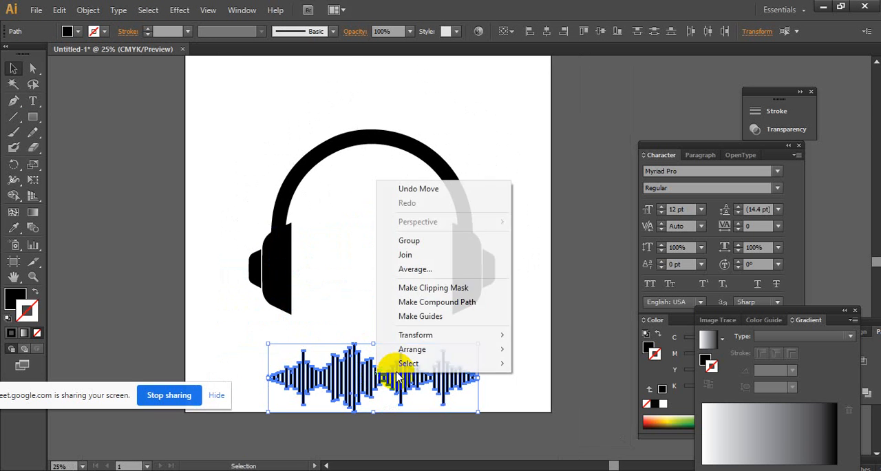
pyautogui.click(436, 240)
# - Enlarge the headphones above the waveform to nearly fill the artboard's width, and select the waveform group
pyautogui.moveTo(256, 128); pyautogui.dragTo(491, 252)
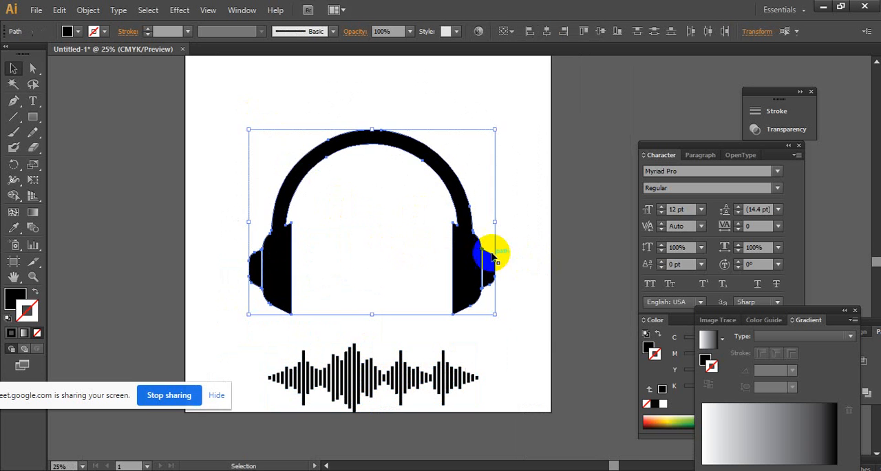
pyautogui.keyDown('ctrl'); pyautogui.keyDown('alt'); pyautogui.click(490, 252); pyautogui.keyUp('alt'); pyautogui.keyUp('ctrl')
pyautogui.moveTo(393, 231); pyautogui.dragTo(388, 199)
pyautogui.moveTo(448, 307); pyautogui.dragTo(473, 324)
pyautogui.moveTo(448, 289); pyautogui.dragTo(444, 289)
pyautogui.click(513, 249)
pyautogui.moveTo(475, 407); pyautogui.dragTo(474, 408)
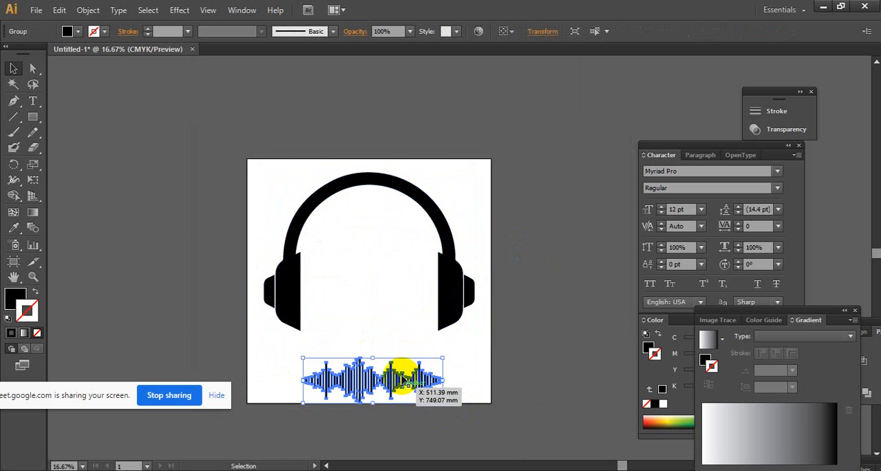
# - Move the waveform group up between the headphones' ear cups and scale it down slightly to fit the gap
pyautogui.hotkey('ctrl', '=')
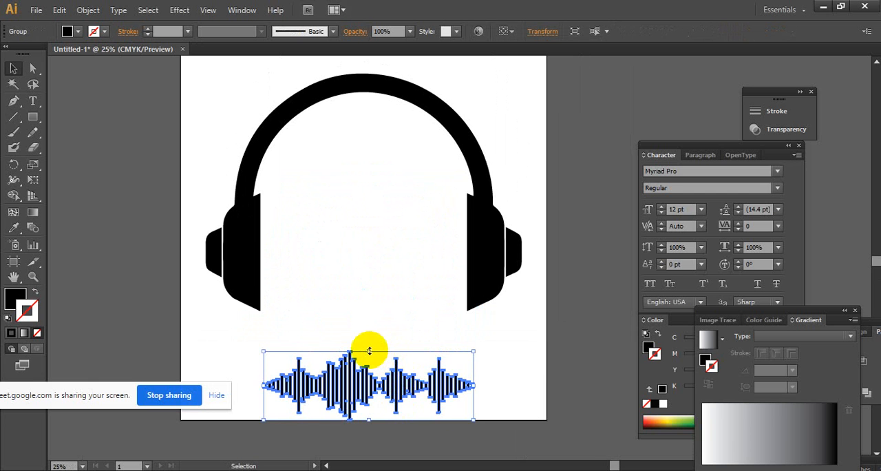
pyautogui.moveTo(369, 351); pyautogui.dragTo(363, 259)
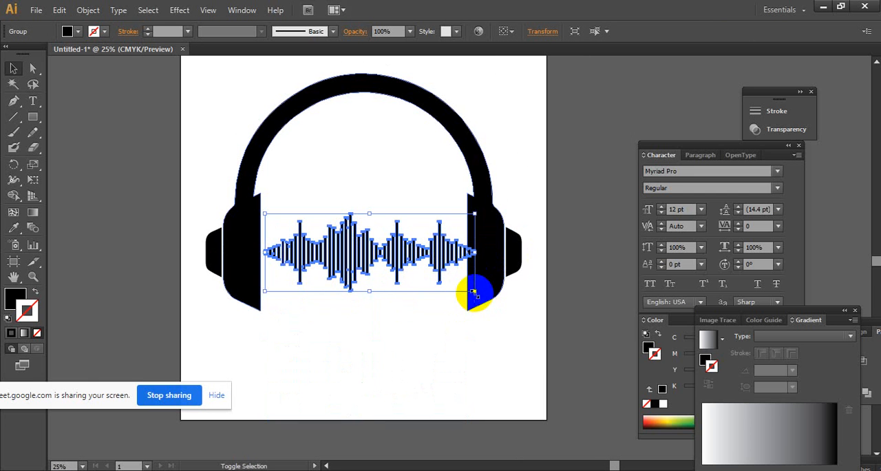
pyautogui.moveTo(472, 291); pyautogui.dragTo(460, 285)
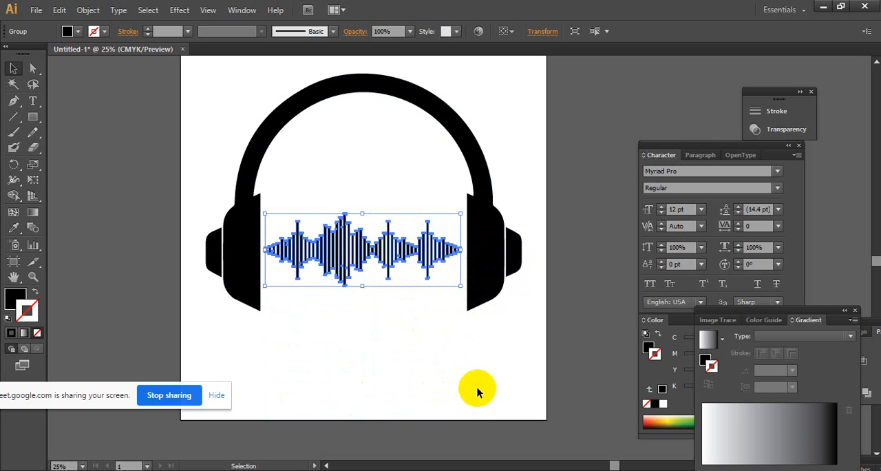
pyautogui.press('Up')
pyautogui.press('Up')
pyautogui.press('Up')
pyautogui.press('Up')
pyautogui.press('Up')
pyautogui.press('Up')
pyautogui.press('Up')
pyautogui.press('Up')
pyautogui.press('Up')
pyautogui.press('Up')
pyautogui.press('Up')
pyautogui.press('Up')
pyautogui.press('Up')
pyautogui.press('Up')
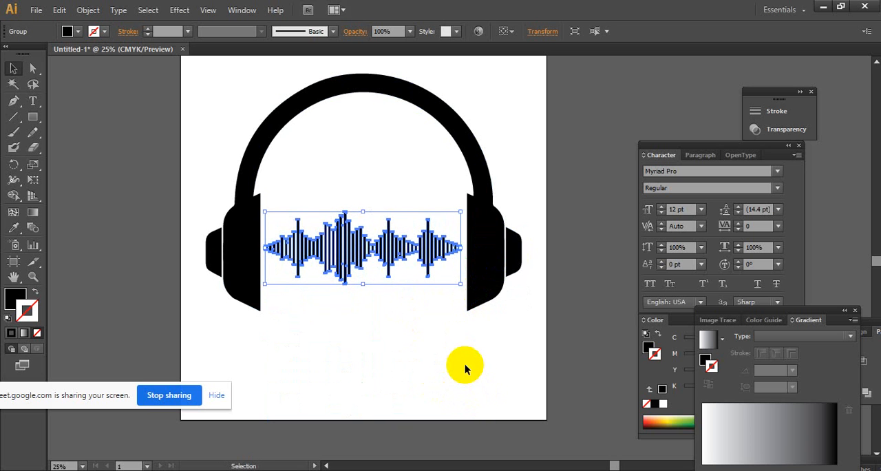
pyautogui.press('Down')
pyautogui.press('Down')
pyautogui.press('Down')
pyautogui.press('Down')
pyautogui.press('Down')
pyautogui.press('Down')
pyautogui.press('Down')
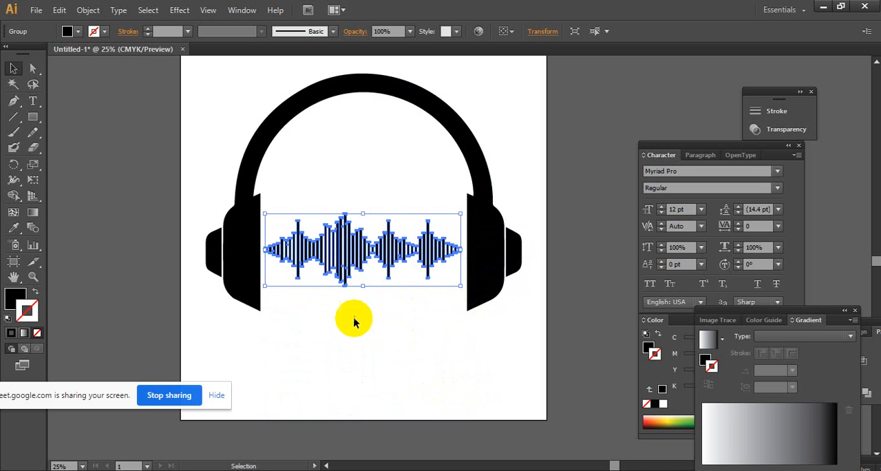
# - Deselect the waveform and check its fit between the headphones' ear cups up close
pyautogui.click(455, 391)
pyautogui.press('z')
pyautogui.click(407, 316)
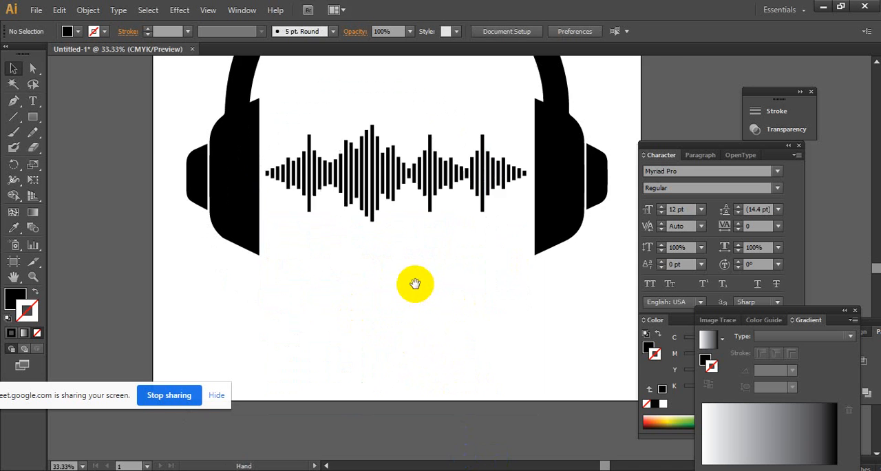
pyautogui.scroll(3, 420, 370)
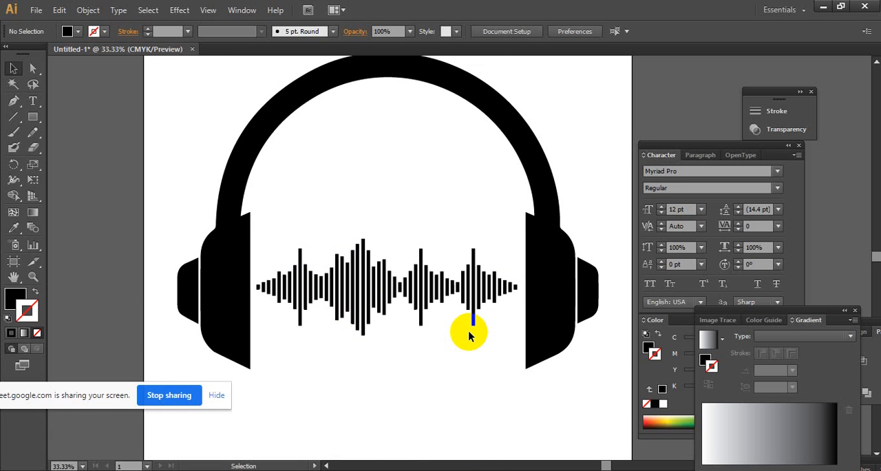
# - Switch to Chrome and review the open Google image searches for "music beat icon" and "music icon"
pyautogui.moveTo(428, 470)
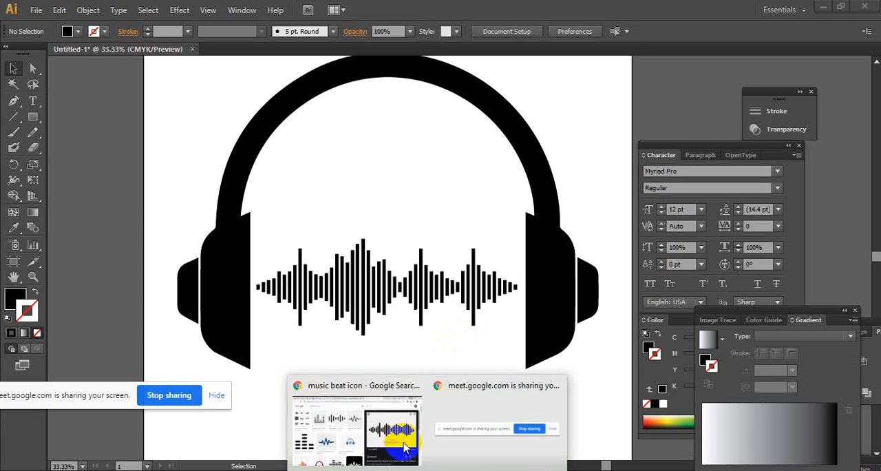
pyautogui.click(404, 439)
pyautogui.scroll(2, 477, 155)
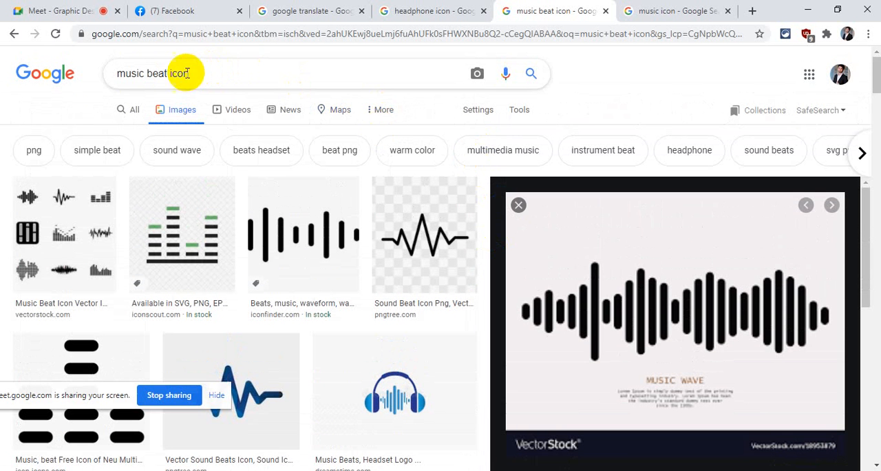
pyautogui.doubleClick(141, 73)
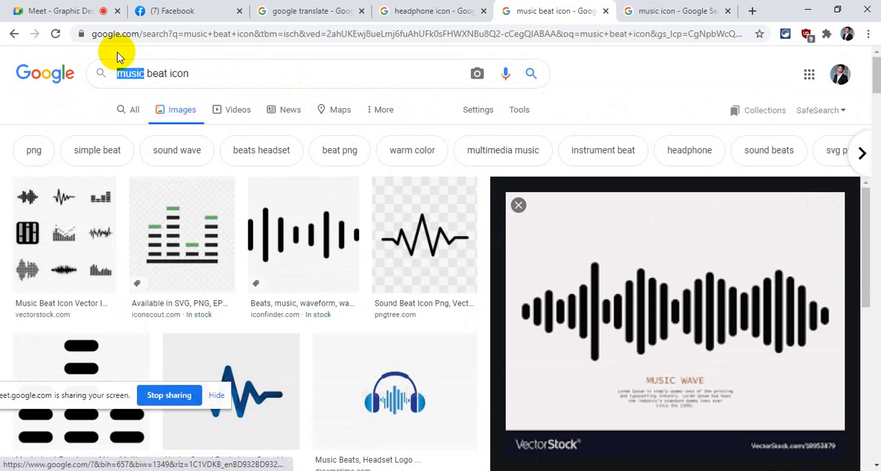
pyautogui.click(697, 9)
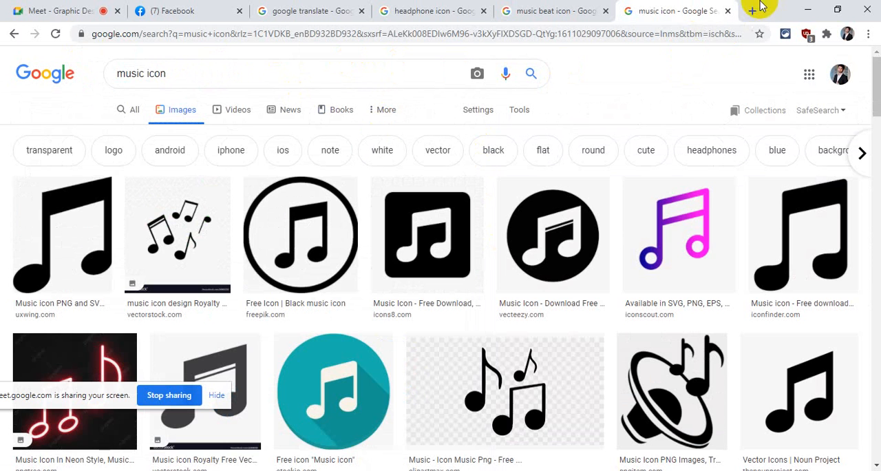
pyautogui.click(805, 6)
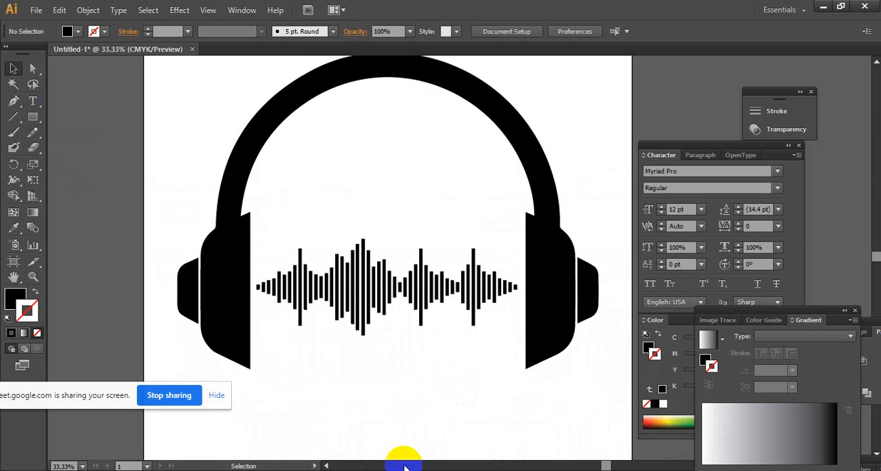
pyautogui.click(388, 448)
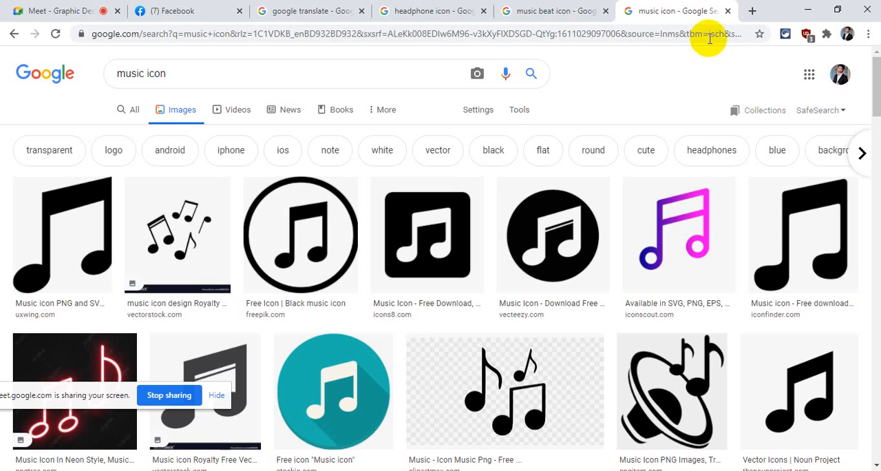
# - Search Google Images for "I love music" in a new browser tab and browse the results
pyautogui.click(752, 12)
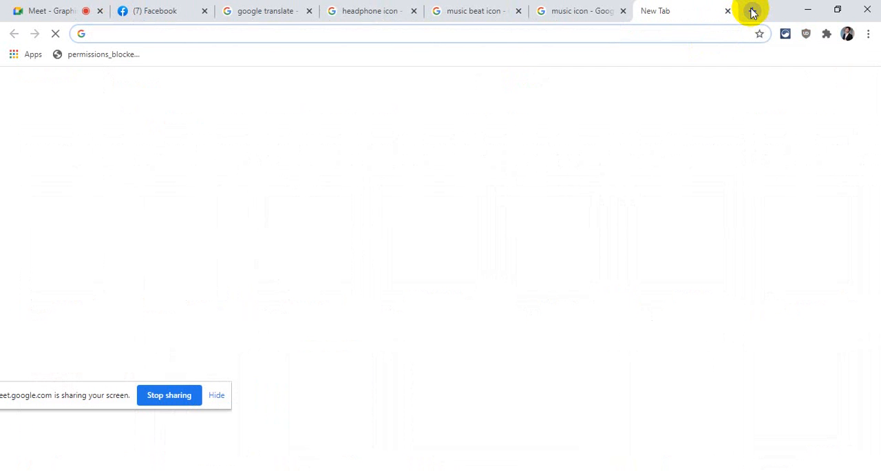
pyautogui.write('I love ')
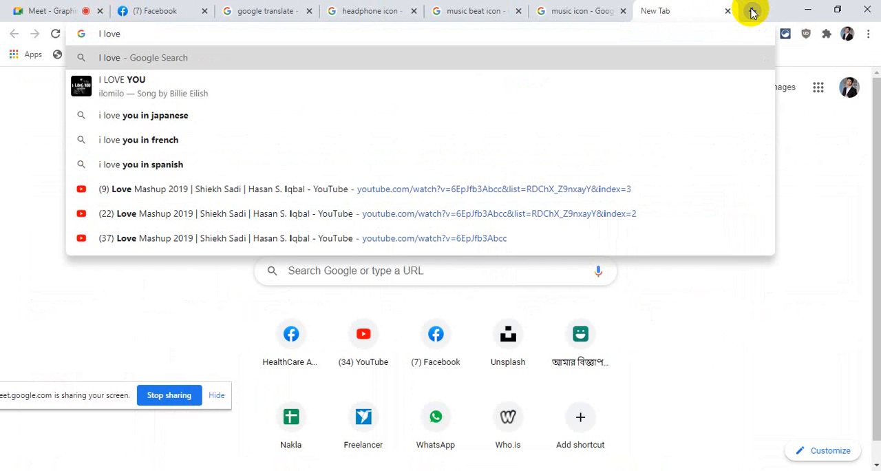
pyautogui.write('music')
pyautogui.press('Return')
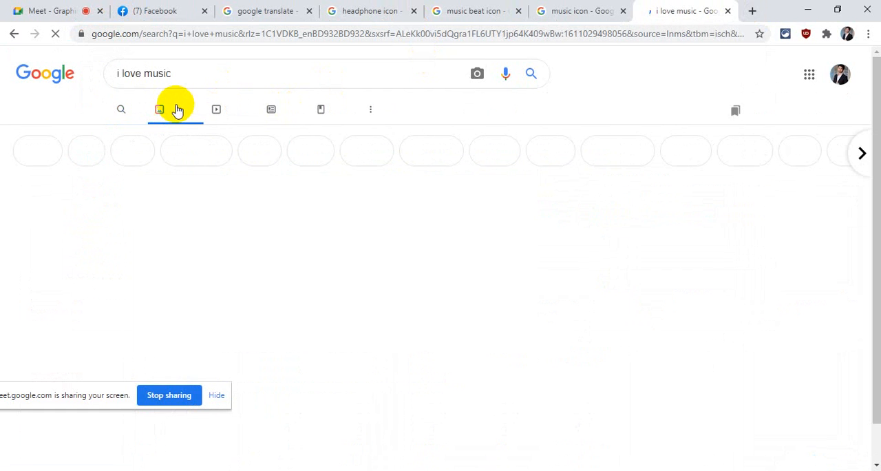
pyautogui.scroll(-7, 248, 145)
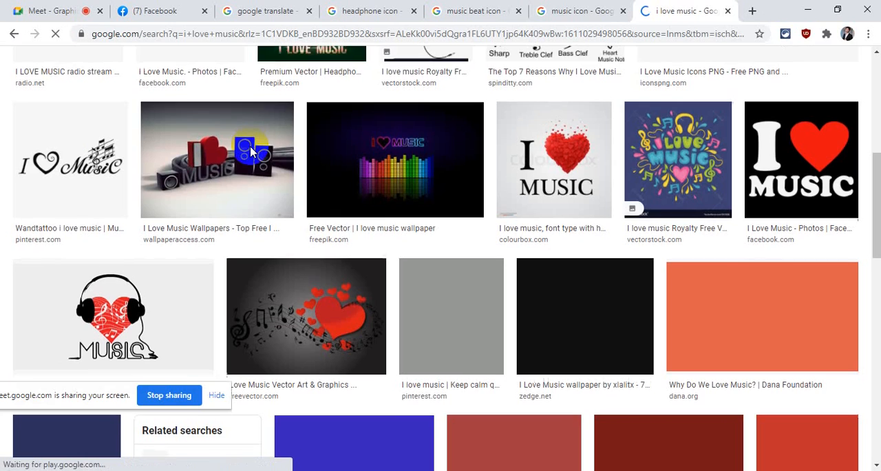
pyautogui.scroll(-4, 458, 209)
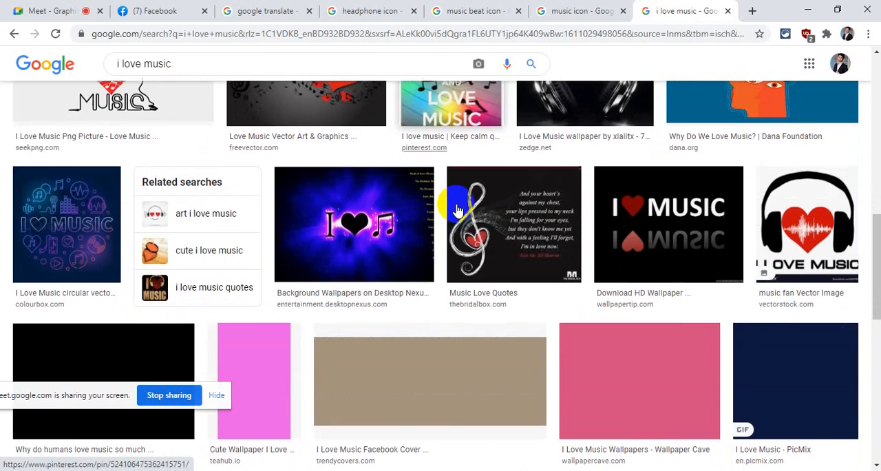
pyautogui.scroll(10, 459, 210)
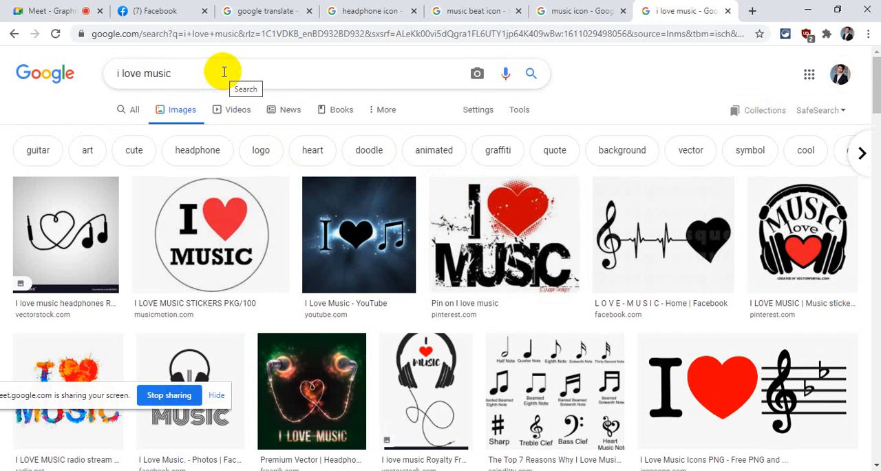
# - Refine the image search to "i love music png", browse the results for design ideas, and return to Illustrator
pyautogui.click(224, 71)
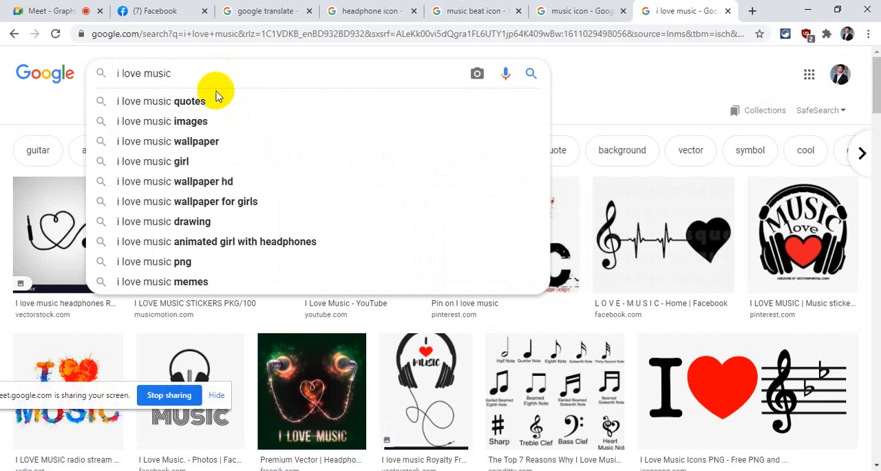
pyautogui.click(198, 261)
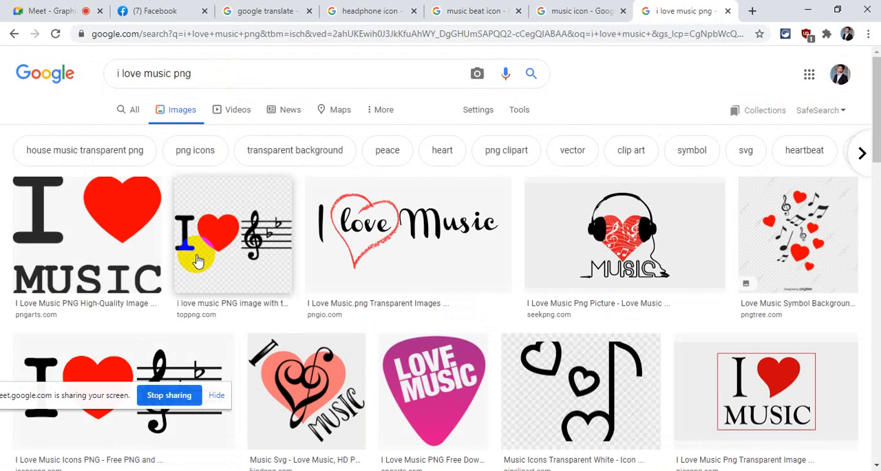
pyautogui.scroll(-5, 255, 152)
pyautogui.scroll(5, 338, 281)
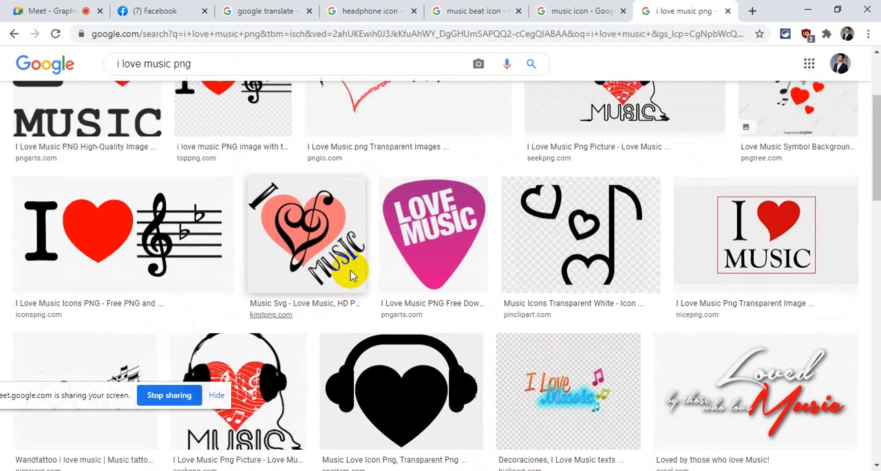
pyautogui.scroll(-10, 351, 276)
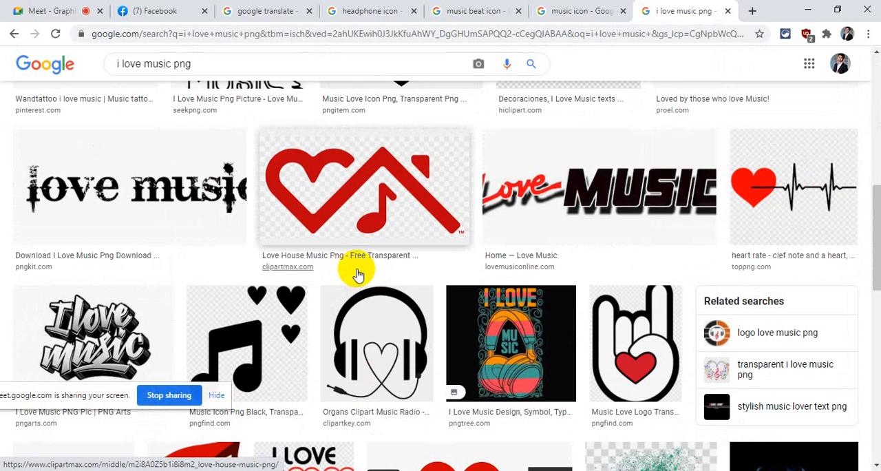
pyautogui.scroll(-5, 351, 272)
pyautogui.scroll(-7, 389, 293)
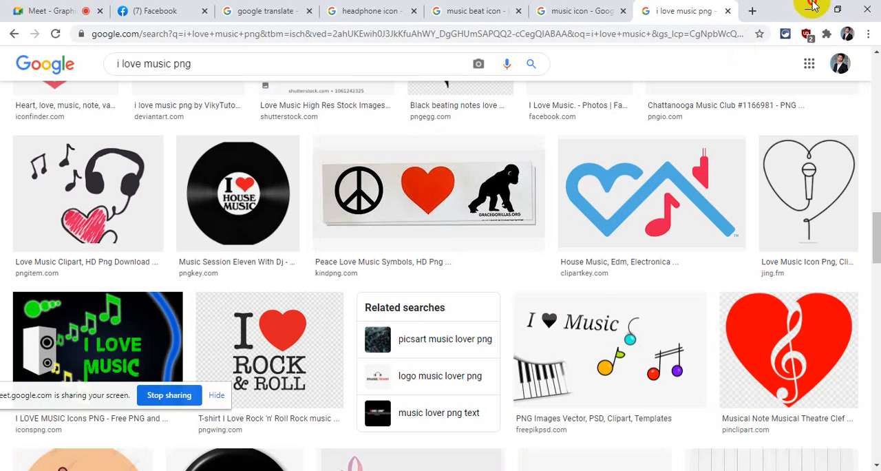
pyautogui.click(812, 7)
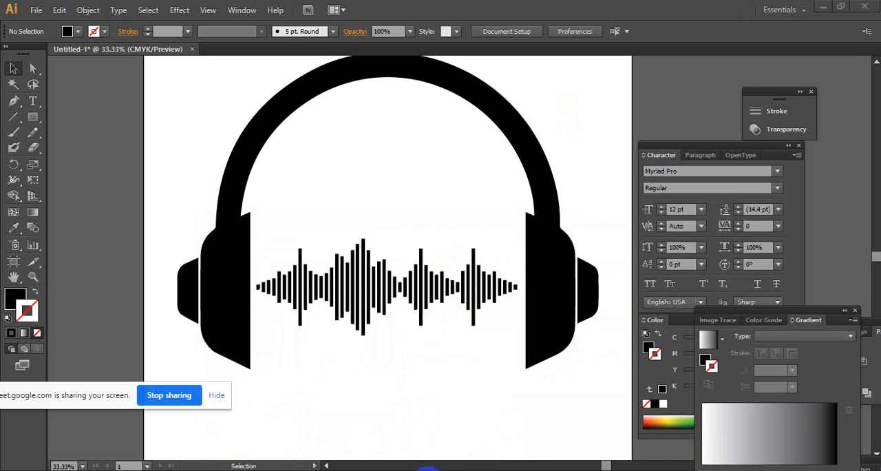
pyautogui.click(385, 382)
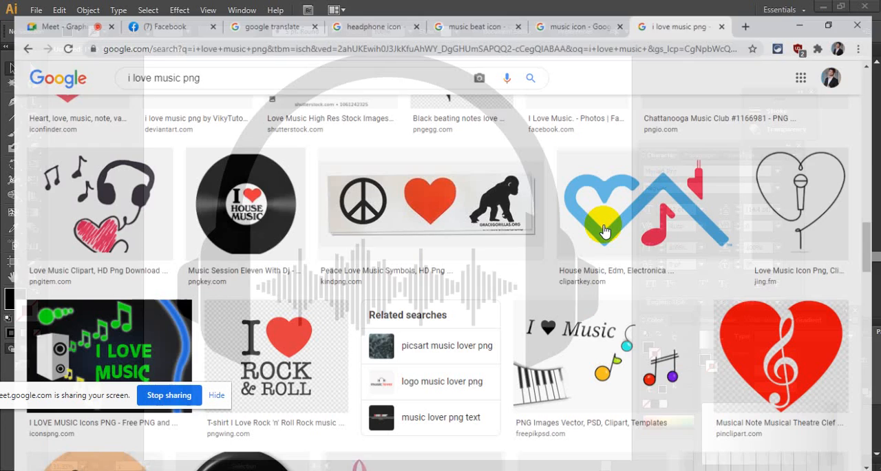
pyautogui.click(805, 10)
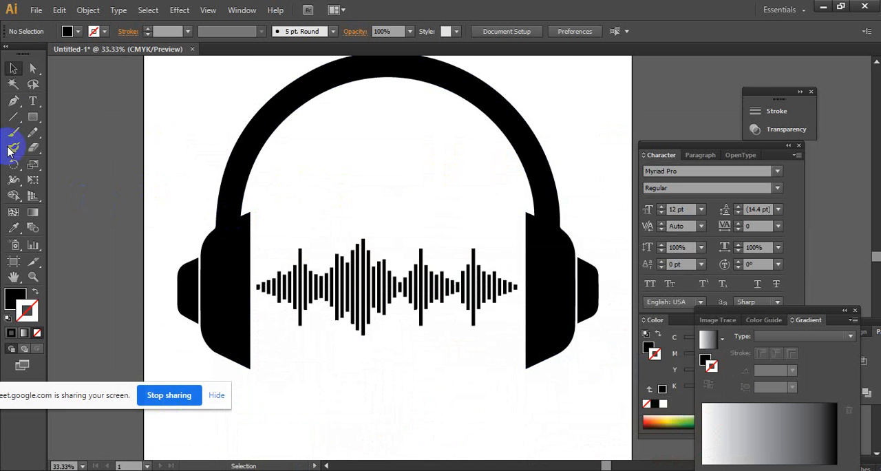
# - Add the text "I LOVE music" in the empty space below the headphones
pyautogui.click(34, 101)
pyautogui.scroll(-5, 332, 276)
pyautogui.click(306, 263)
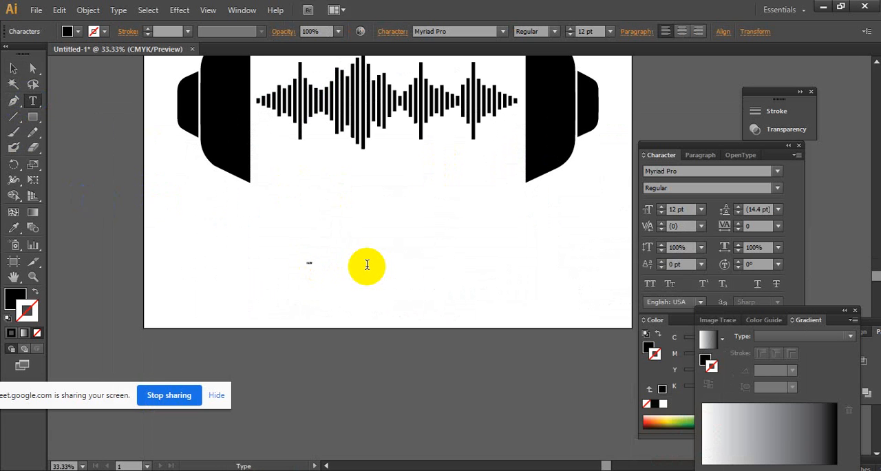
pyautogui.write('I LOVE music')
# - Set the font size of the whole "I LOVE music" text to 200 pt
pyautogui.hotkey('ctrl', 'a')
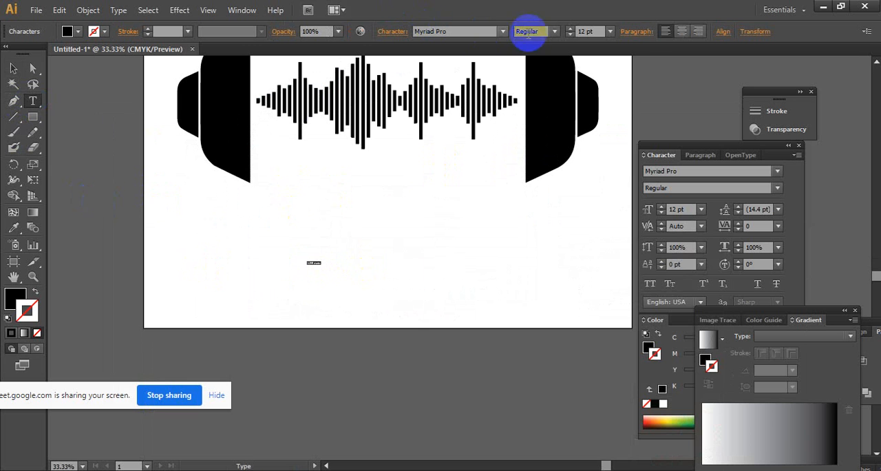
pyautogui.click(611, 32)
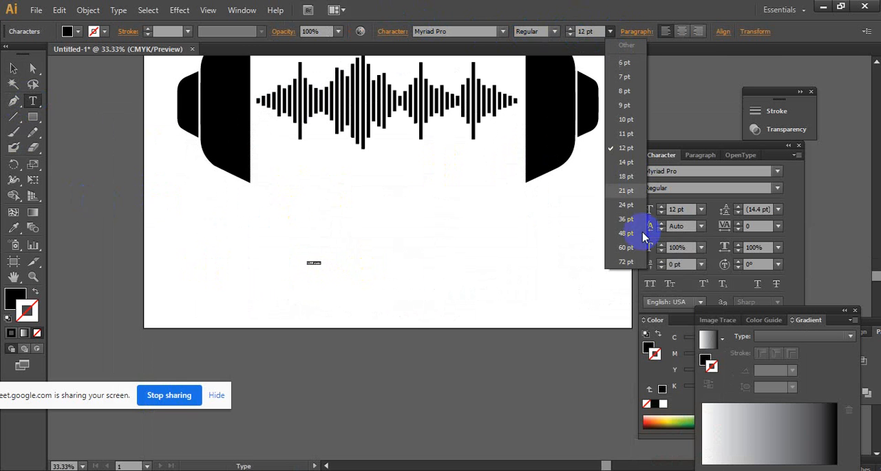
pyautogui.click(626, 262)
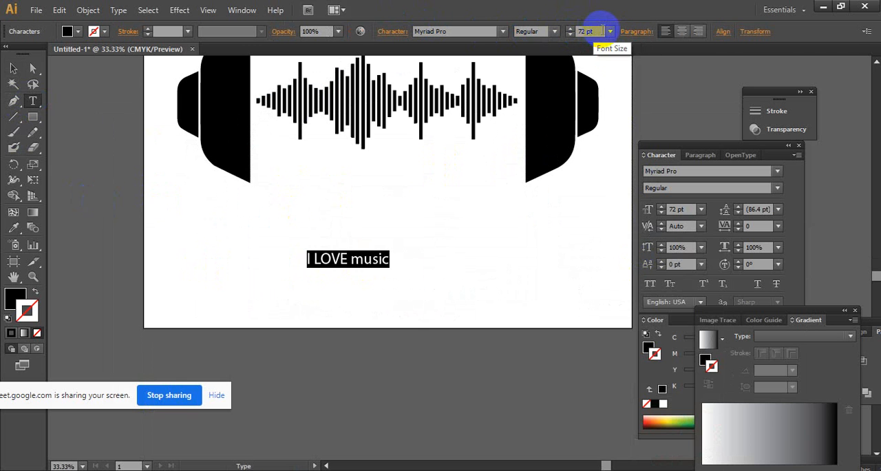
pyautogui.click(592, 31)
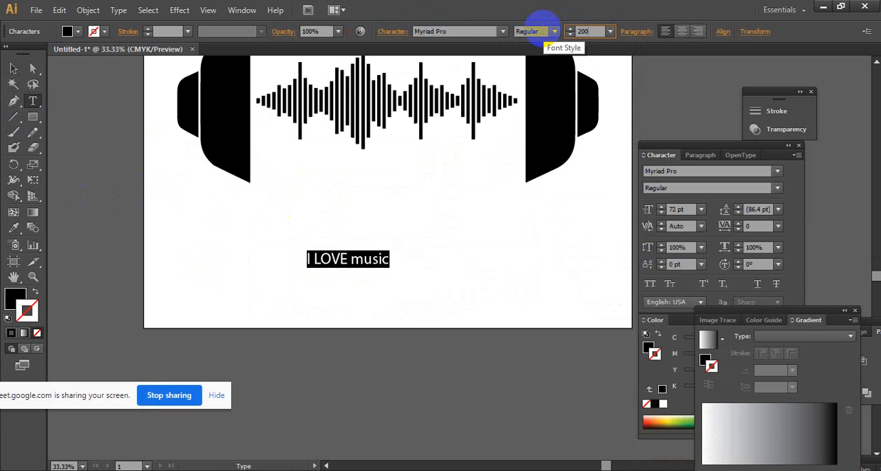
pyautogui.write('200')
pyautogui.press('Return')
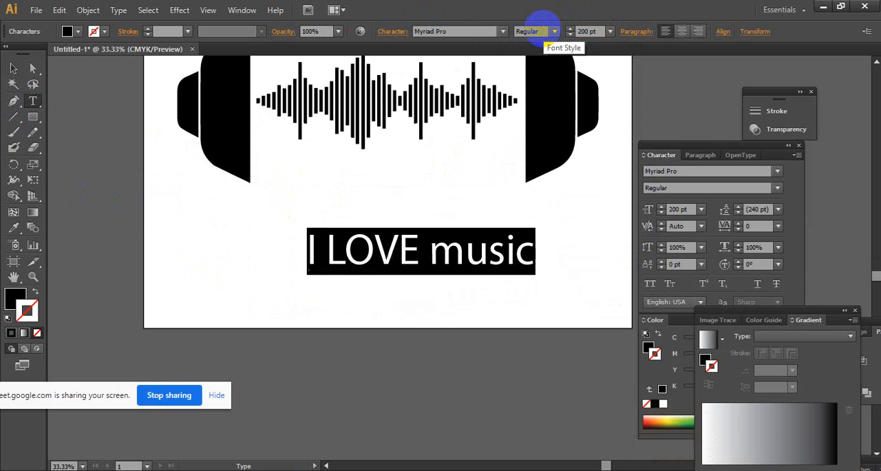
# - Apply All Caps to the word "music" in the text line
pyautogui.click(528, 254)
pyautogui.doubleClick(444, 248)
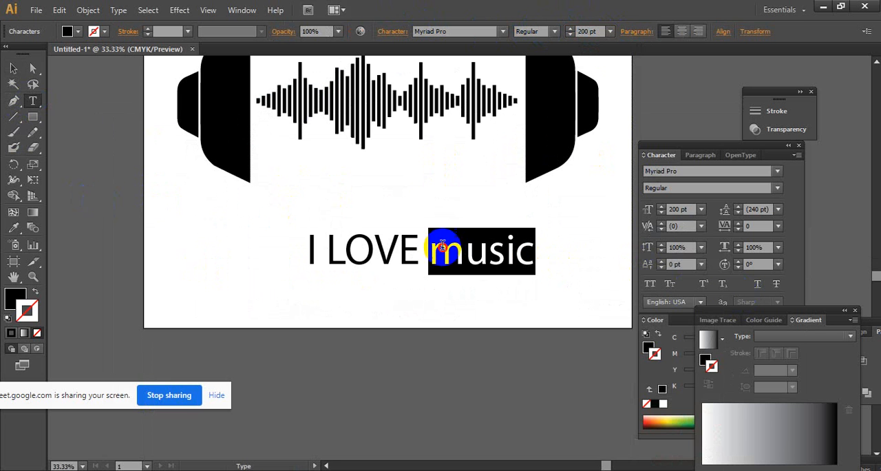
pyautogui.click(648, 287)
pyautogui.click(515, 249)
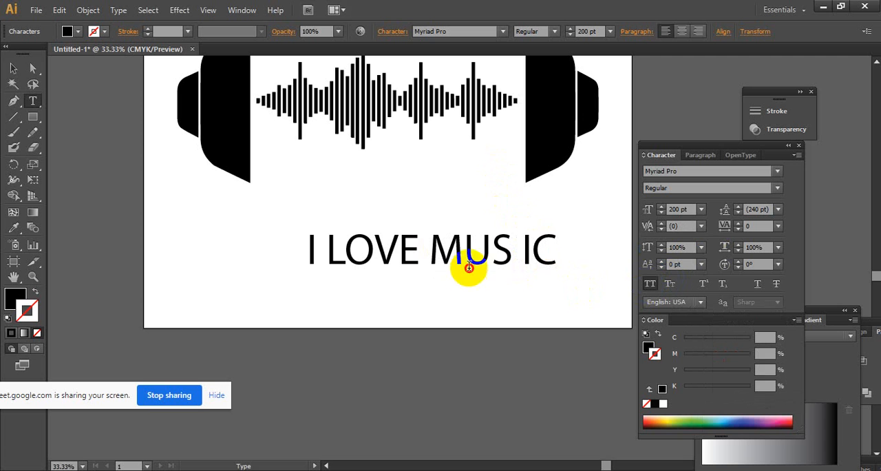
# - Remove the stray gap inside "MUS IC" so the caption reads "I LOVE MUSIC"
pyautogui.moveTo(469, 267); pyautogui.dragTo(483, 266)
pyautogui.hotkey('ctrl', 'z')
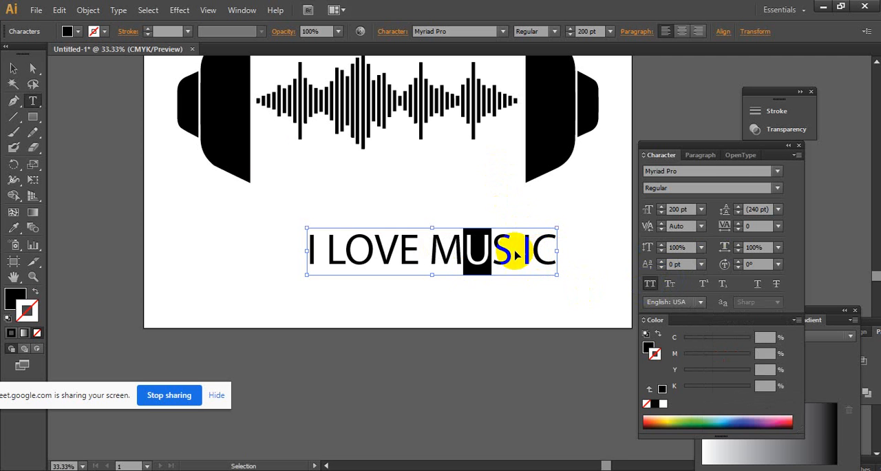
pyautogui.click(14, 71)
pyautogui.click(468, 234)
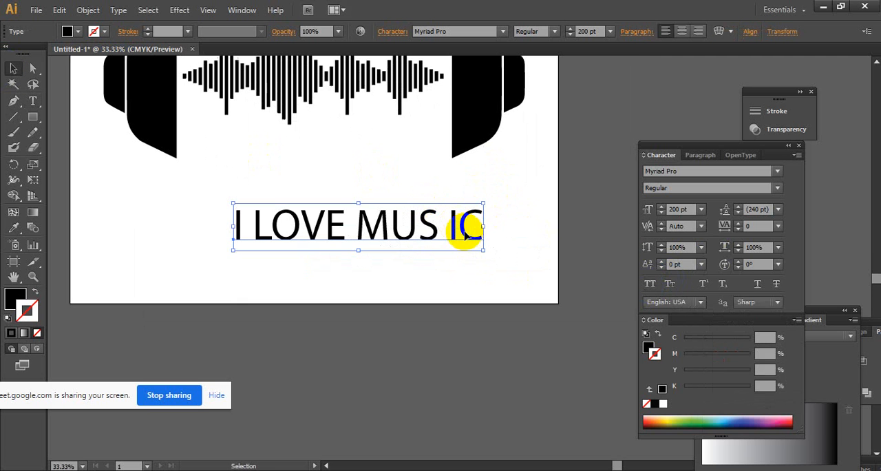
pyautogui.doubleClick(447, 229)
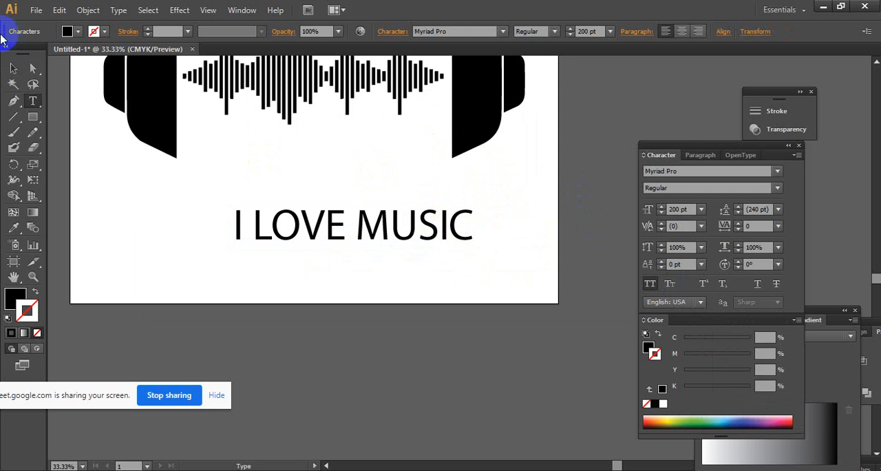
pyautogui.click(13, 67)
pyautogui.moveTo(387, 280); pyautogui.dragTo(371, 356)
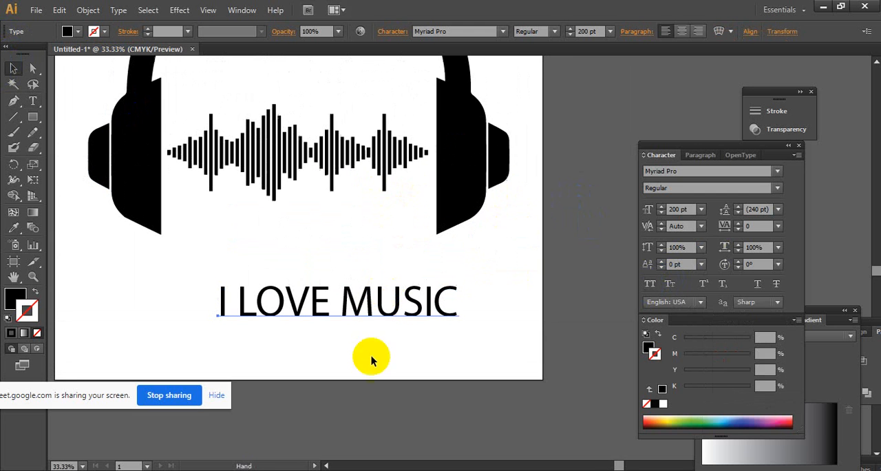
# - Review the "i love music png" image results in the browser, and look over the artwork back in Illustrator
pyautogui.click(393, 448)
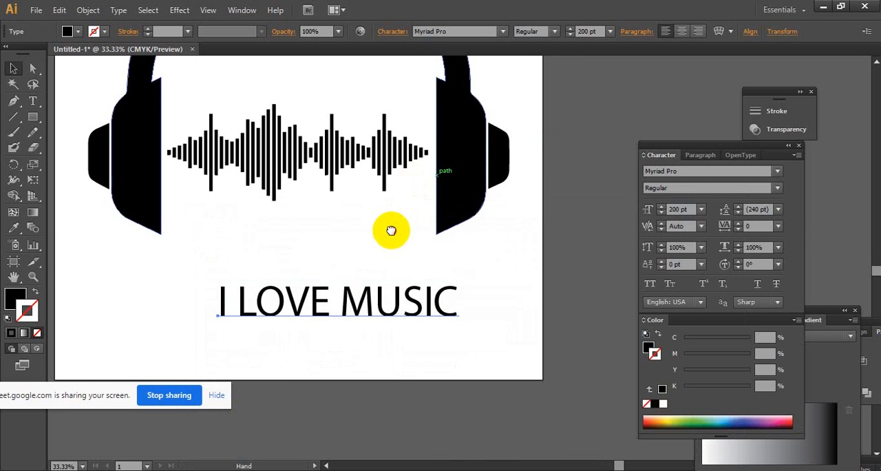
pyautogui.moveTo(390, 230); pyautogui.dragTo(490, 302)
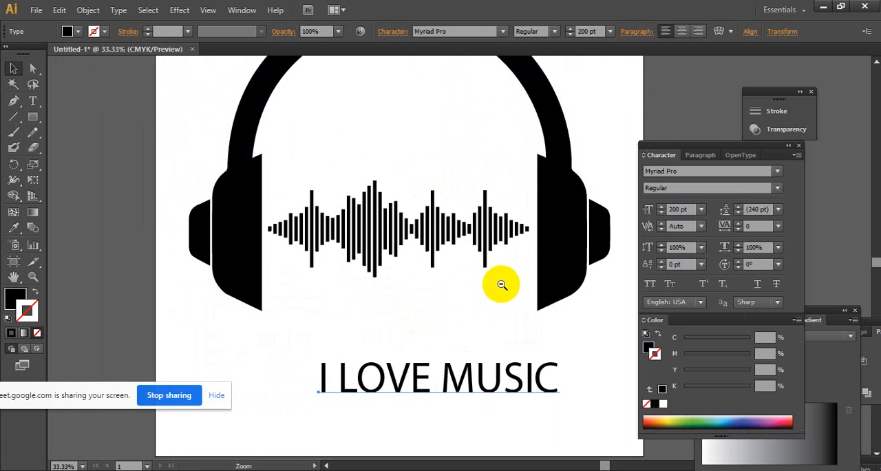
pyautogui.keyDown('ctrl'); pyautogui.keyDown('alt'); pyautogui.click(501, 278); pyautogui.keyUp('alt'); pyautogui.keyUp('ctrl')
pyautogui.moveTo(455, 270); pyautogui.dragTo(410, 228)
pyautogui.keyDown('ctrl'); pyautogui.click(457, 278); pyautogui.keyUp('ctrl')
pyautogui.click(462, 240)
pyautogui.click(442, 188)
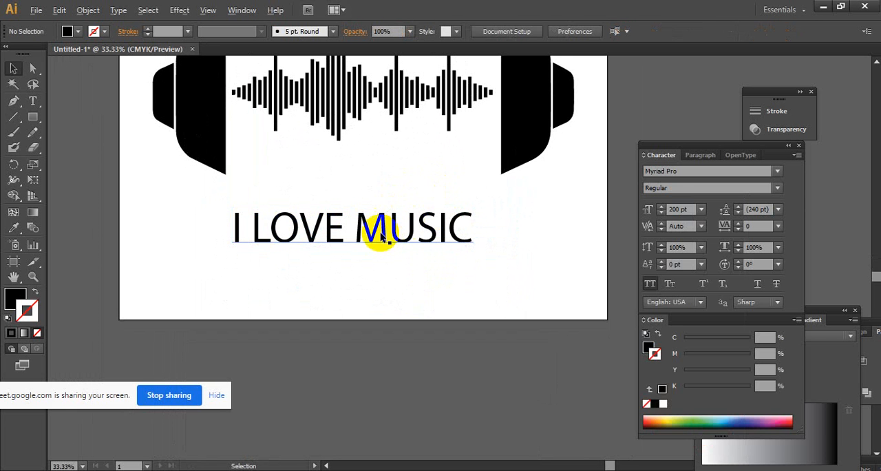
# - Switch to Google Meet, admit the participant waiting to join the call, and return to Illustrator
pyautogui.moveTo(427, 469)
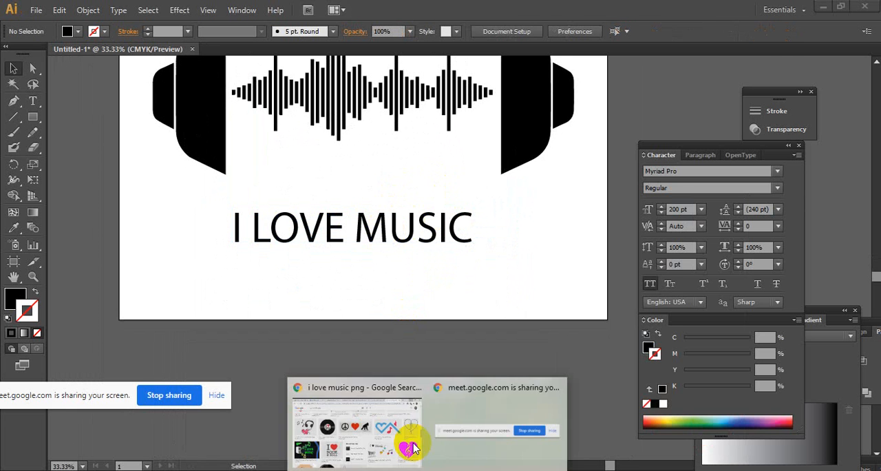
pyautogui.click(413, 448)
pyautogui.click(73, 9)
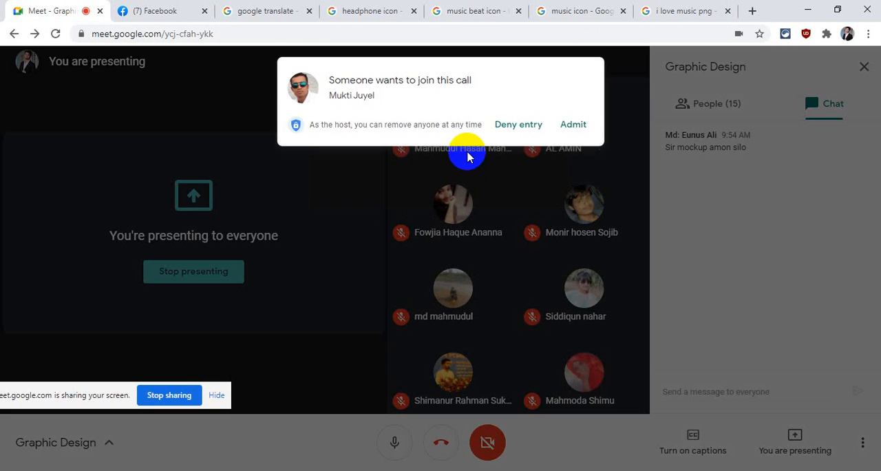
pyautogui.click(571, 129)
pyautogui.click(818, 7)
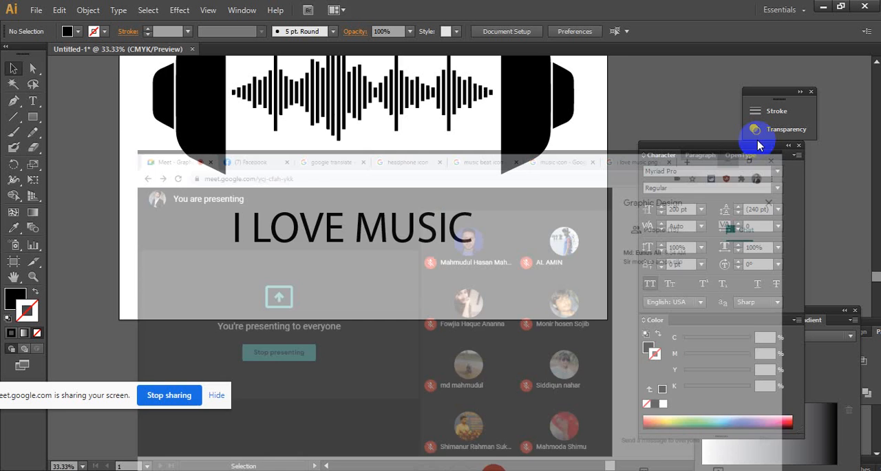
# - Duplicate the "I LOVE MUSIC" line twice, stacking the two copies below the original
pyautogui.scroll(-2, 458, 206)
pyautogui.moveTo(368, 186); pyautogui.dragTo(375, 231)
pyautogui.scroll(1, 457, 207)
pyautogui.moveTo(388, 269); pyautogui.dragTo(389, 321)
# - Move all three "I LOVE MUSIC" lines together onto the empty canvas beside the artboard
pyautogui.moveTo(174, 205); pyautogui.dragTo(407, 317)
pyautogui.press('space')
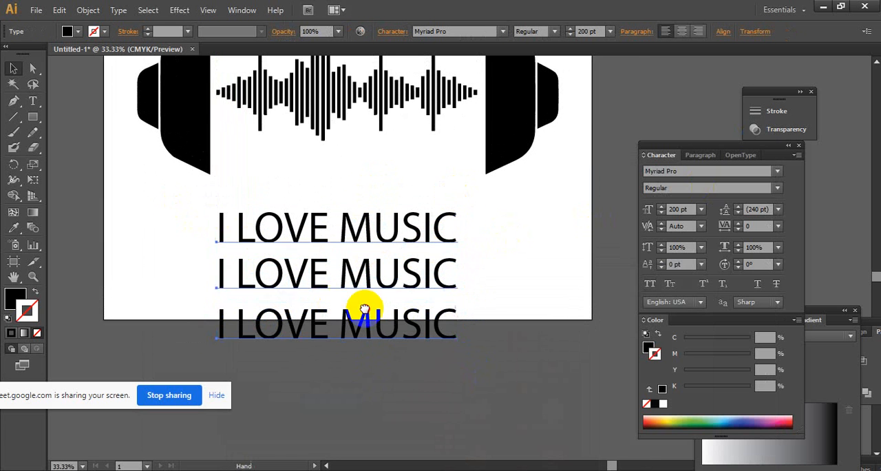
pyautogui.moveTo(265, 260); pyautogui.dragTo(131, 177)
pyautogui.press('space')
pyautogui.moveTo(206, 194); pyautogui.dragTo(220, 222)
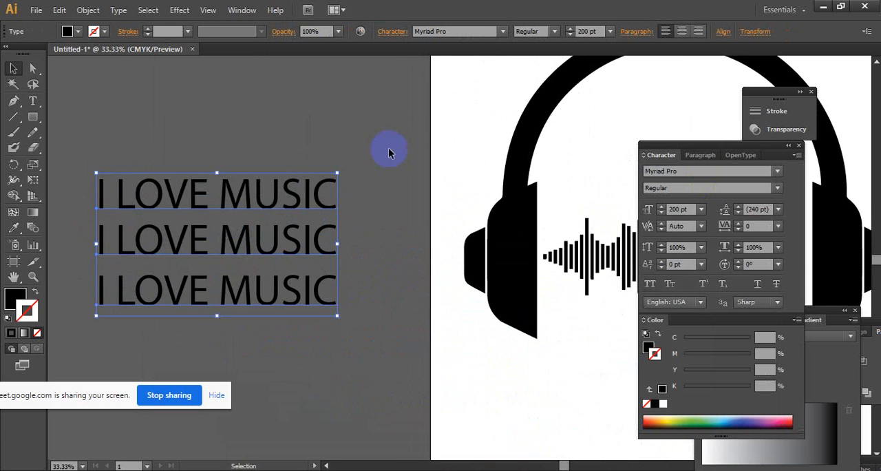
# - Examine the three text lines beside the artboard and the headphones artwork with its music beat
pyautogui.click(399, 130)
pyautogui.moveTo(316, 230); pyautogui.dragTo(353, 162)
pyautogui.keyDown('ctrl'); pyautogui.click(418, 212); pyautogui.keyUp('ctrl')
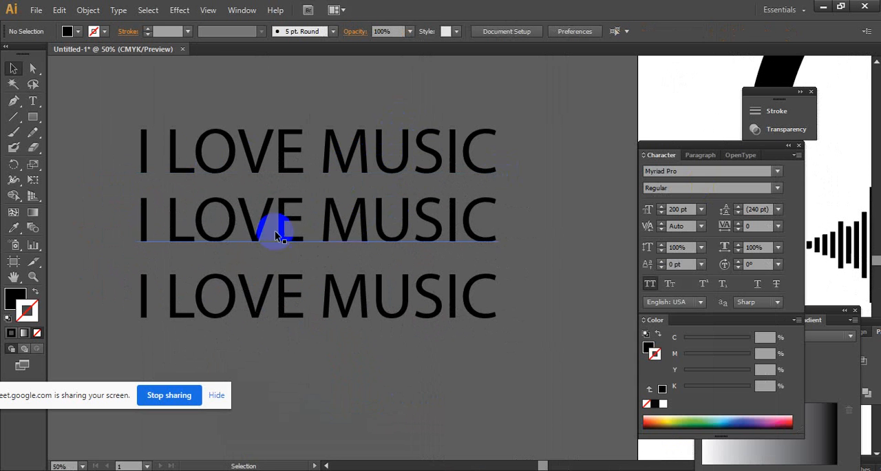
pyautogui.keyDown('ctrl'); pyautogui.keyDown('alt'); pyautogui.click(469, 236); pyautogui.keyUp('alt'); pyautogui.keyUp('ctrl')
pyautogui.moveTo(576, 253); pyautogui.dragTo(299, 258)
pyautogui.moveTo(514, 229); pyautogui.dragTo(345, 287)
pyautogui.keyDown('ctrl'); pyautogui.keyDown('alt'); pyautogui.click(413, 274); pyautogui.keyUp('alt'); pyautogui.keyUp('ctrl')
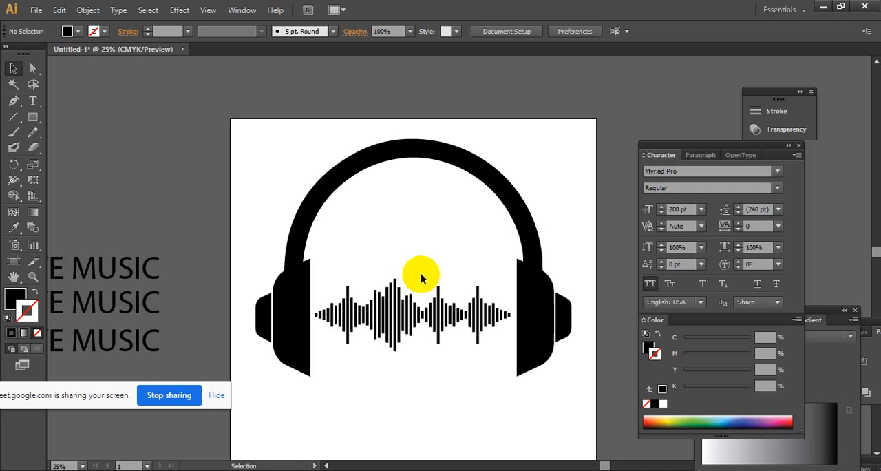
pyautogui.moveTo(320, 279); pyautogui.dragTo(363, 241)
pyautogui.moveTo(252, 248); pyautogui.dragTo(325, 252)
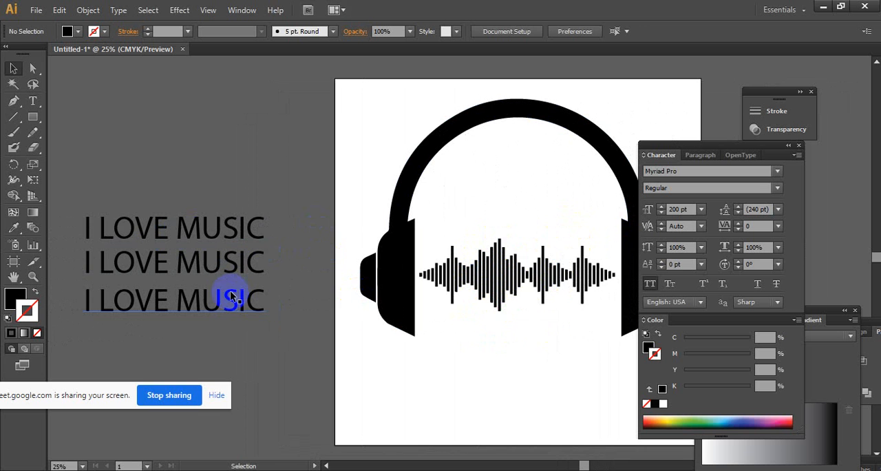
# - Ungroup the music beat bars between the ear cups and deselect them
pyautogui.click(527, 289)
pyautogui.rightClick(533, 284)
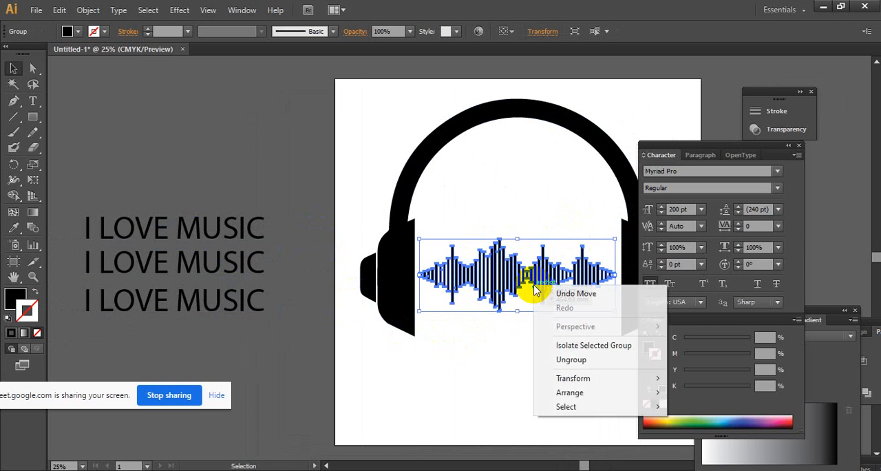
pyautogui.click(577, 359)
pyautogui.click(530, 328)
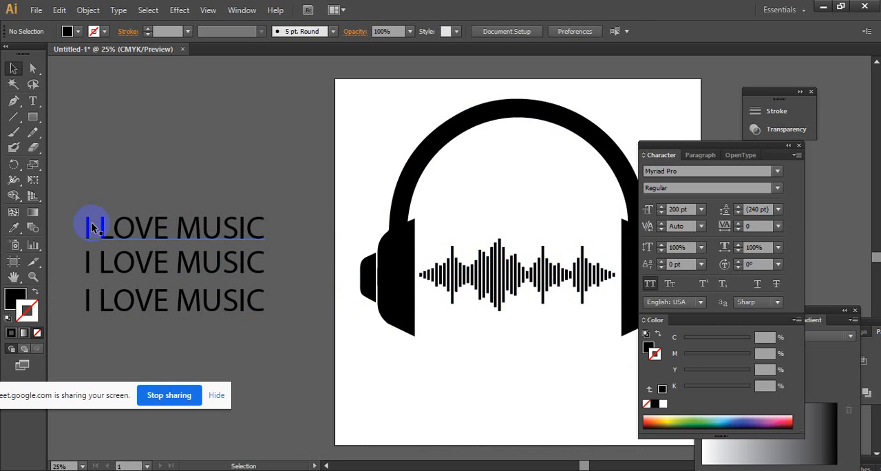
# - Step through font families for the uppermost "I LOVE MUSIC" line and settle on Rosewood Std
pyautogui.click(154, 228)
pyautogui.moveTo(278, 232); pyautogui.dragTo(184, 208)
pyautogui.keyDown('ctrl'); pyautogui.click(278, 230); pyautogui.keyUp('ctrl')
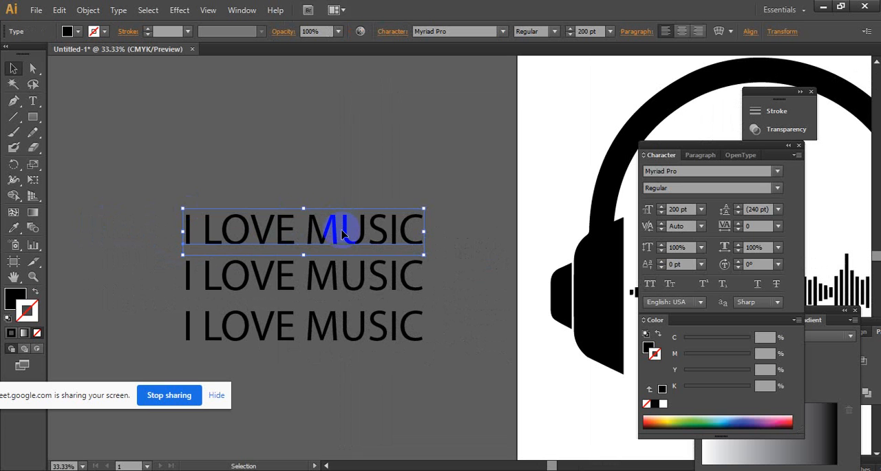
pyautogui.click(728, 173)
pyautogui.press('Down')
pyautogui.press('Down')
pyautogui.press('Down')
pyautogui.press('Down')
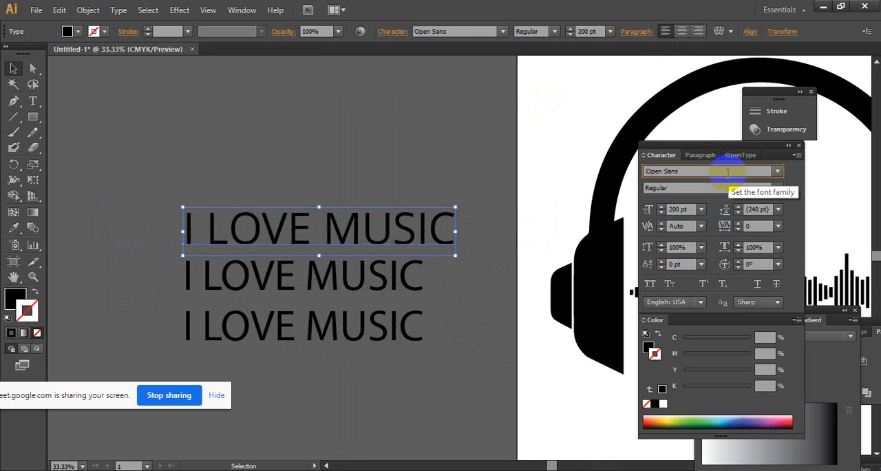
pyautogui.press('Down')
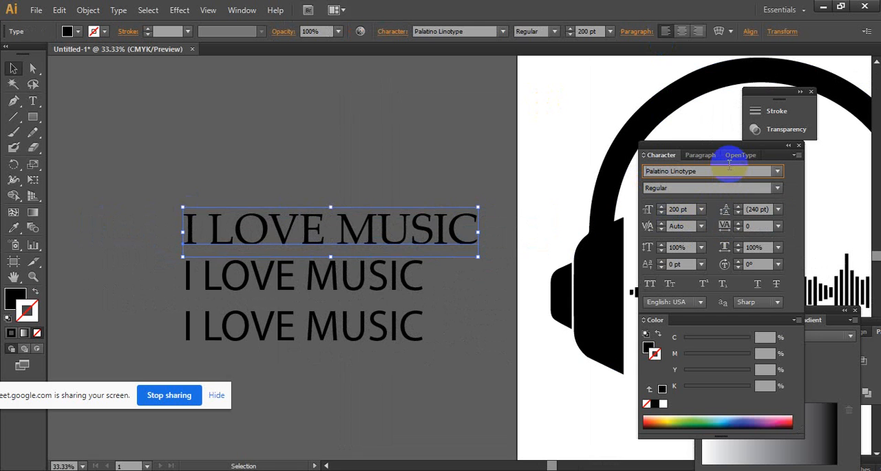
pyautogui.press('Down')
pyautogui.press('Down')
pyautogui.press('Down')
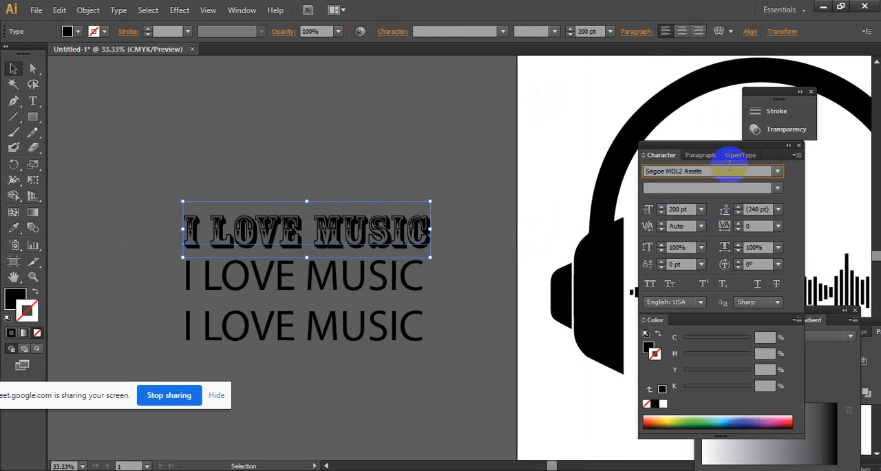
pyautogui.press('Down')
pyautogui.press('Down')
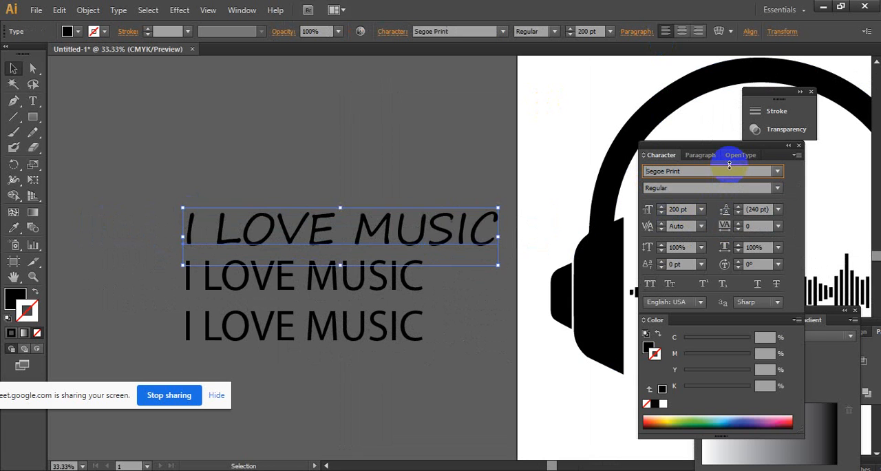
pyautogui.press('Up')
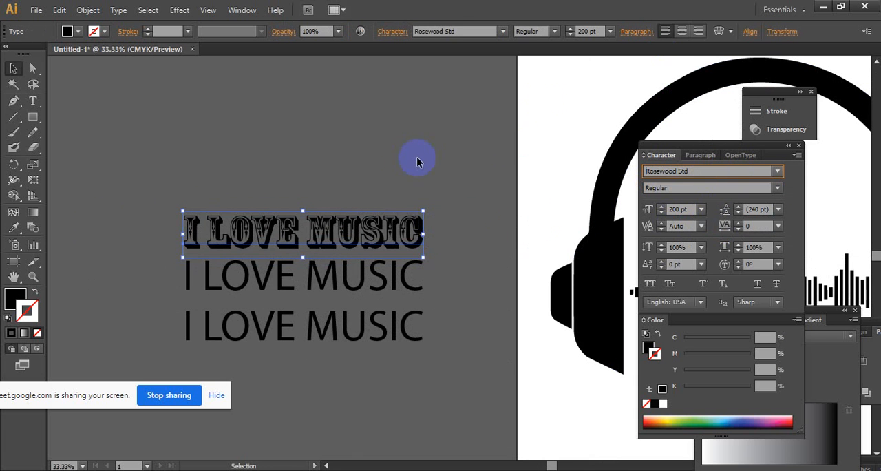
# - Move the Rosewood Std line higher, and shift the middle "I LOVE MUSIC" line slightly upward
pyautogui.click(387, 188)
pyautogui.moveTo(370, 233); pyautogui.dragTo(365, 202)
pyautogui.click(412, 237)
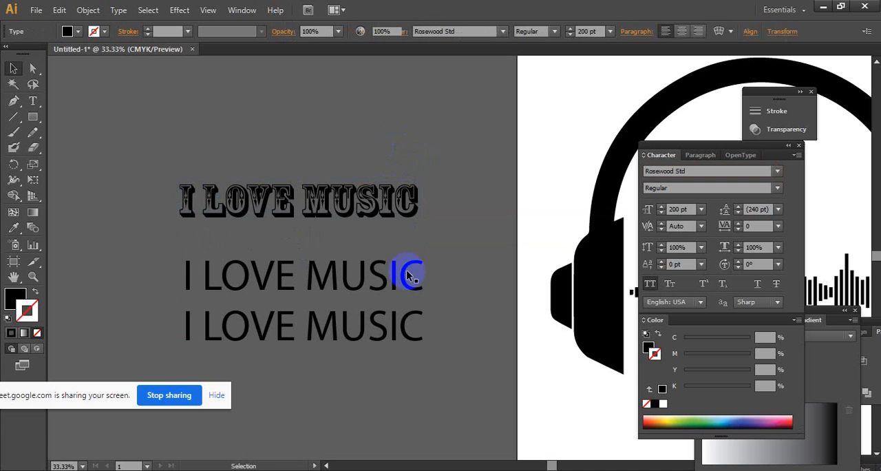
pyautogui.moveTo(379, 277); pyautogui.dragTo(379, 265)
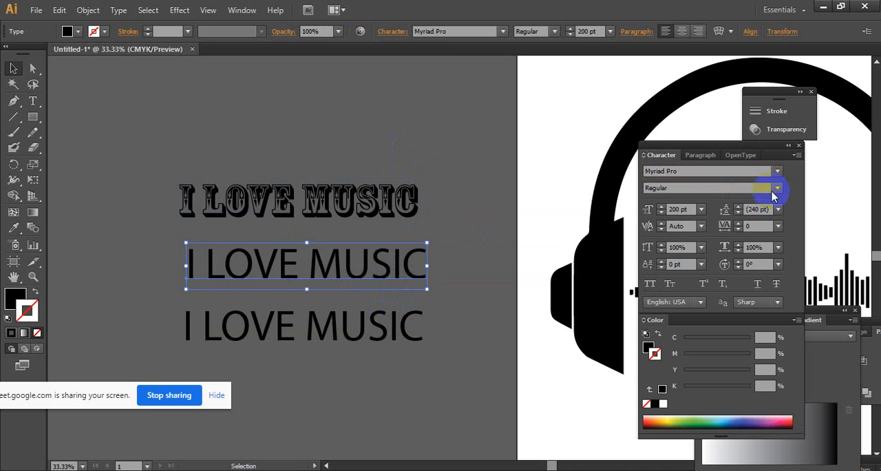
# - Try successive font families on the middle "I LOVE MUSIC" line, including Prestige Elite Std Bold, Symbol, Trebuchet MS and the Asian-language fonts
pyautogui.click(750, 174)
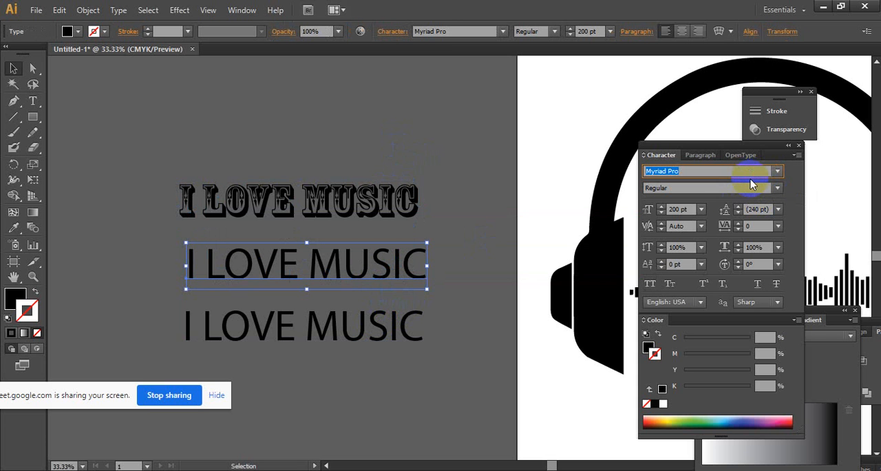
pyautogui.click(417, 265)
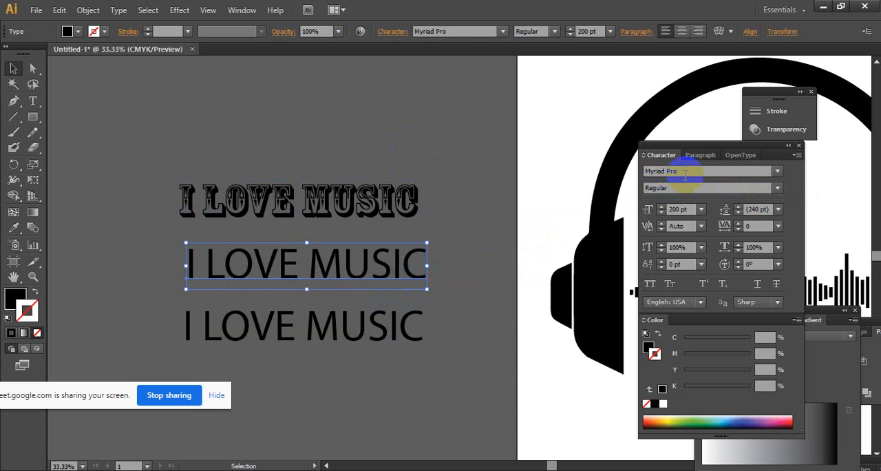
pyautogui.click(685, 175)
pyautogui.press('Down')
pyautogui.press('Down')
pyautogui.press('Down')
pyautogui.press('Down')
pyautogui.press('Down')
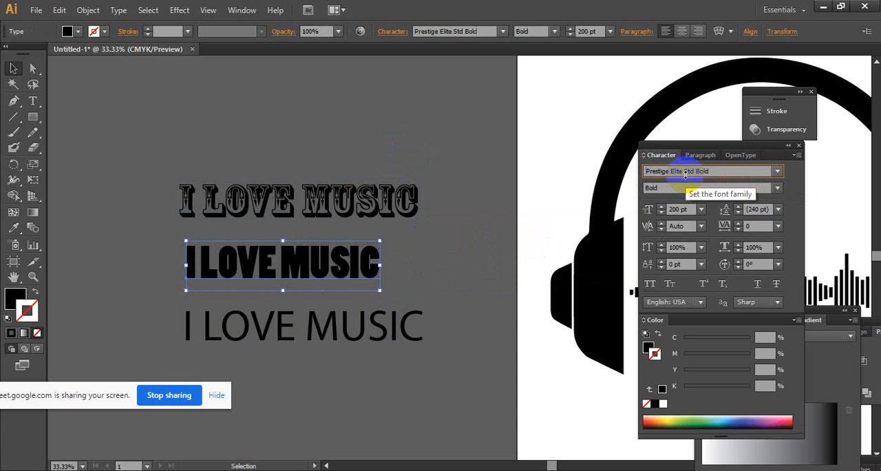
pyautogui.press('Down')
pyautogui.press('Down')
pyautogui.press('Down')
pyautogui.press('Down')
pyautogui.press('Down')
pyautogui.press('Down')
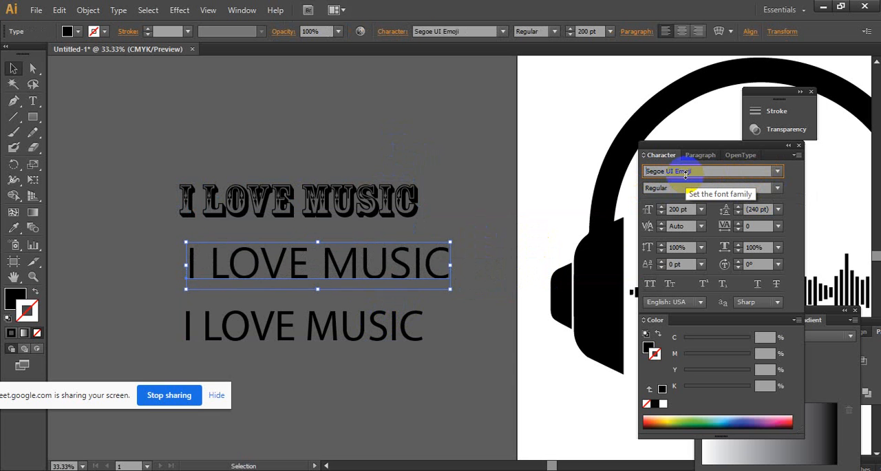
pyautogui.press('Down')
pyautogui.press('Down')
pyautogui.press('Down')
pyautogui.press('Down')
pyautogui.press('Down')
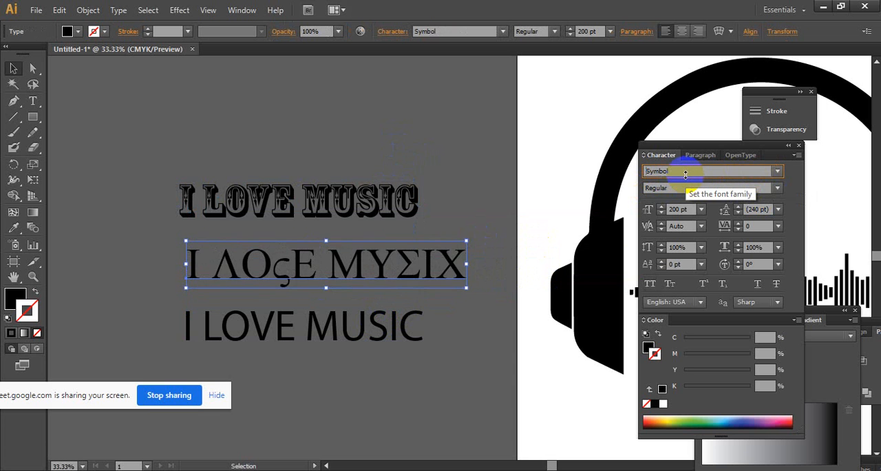
pyautogui.press('Down')
pyautogui.press('Down')
pyautogui.press('Down')
pyautogui.press('Down')
pyautogui.press('Down')
pyautogui.press('Down')
pyautogui.press('Down')
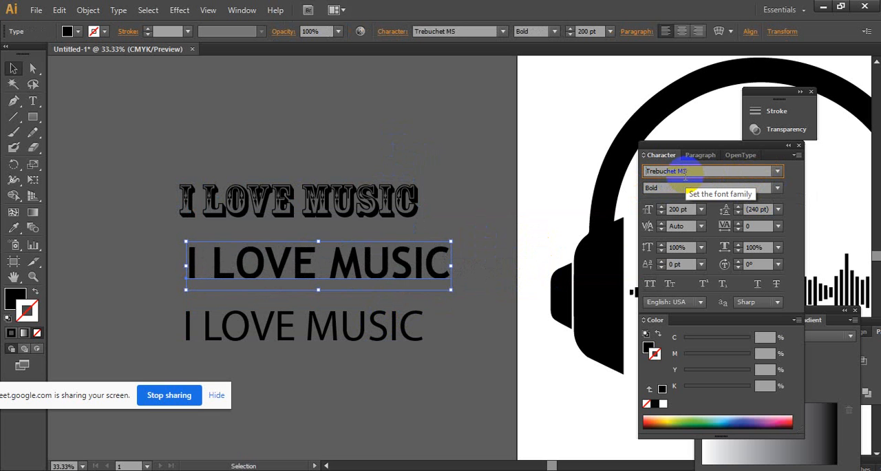
pyautogui.press('Down')
pyautogui.press('Down')
pyautogui.press('Down')
pyautogui.press('Down')
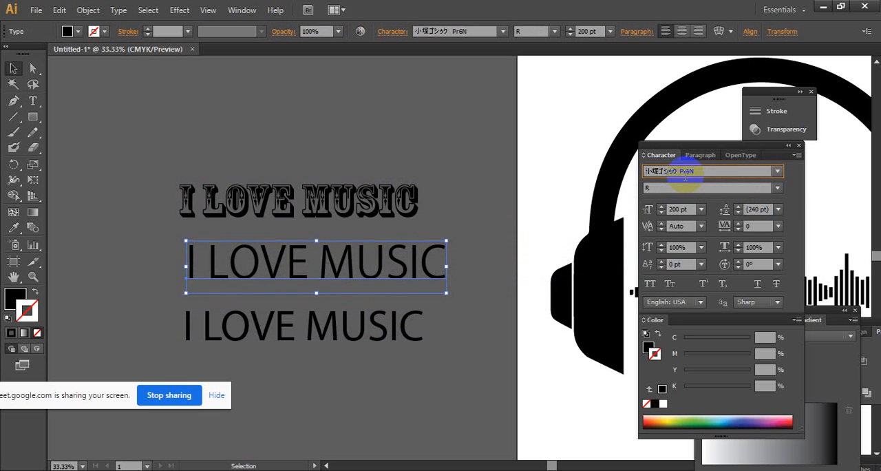
pyautogui.press('Down')
pyautogui.press('Down')
pyautogui.press('Down')
pyautogui.press('Down')
pyautogui.press('Down')
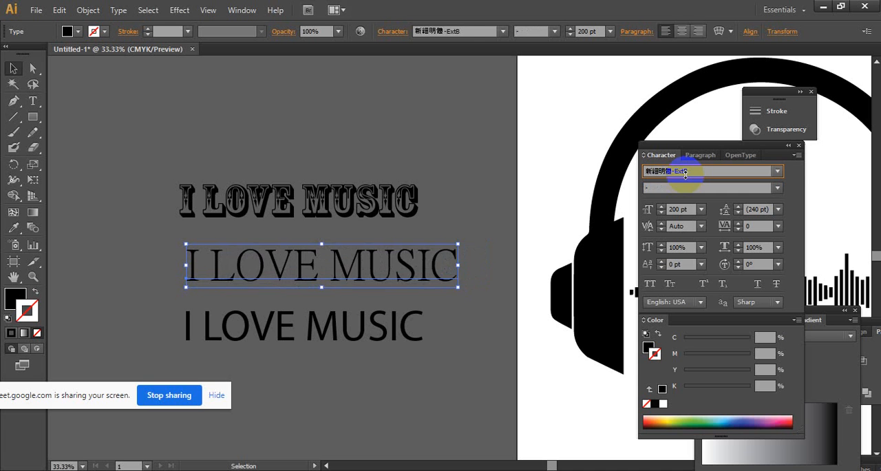
pyautogui.press('Down')
# - Try Brush Script Std Medium on the middle line, apply Giddyup Std, and reopen the font choices
pyautogui.click(779, 172)
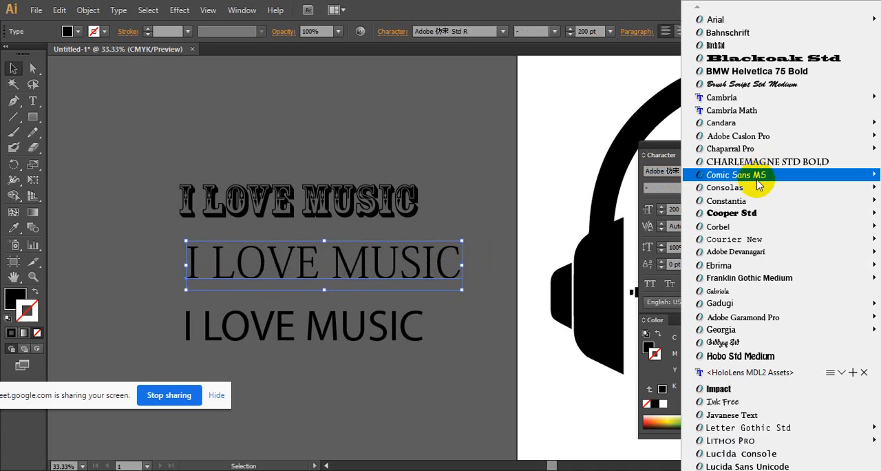
pyautogui.click(795, 84)
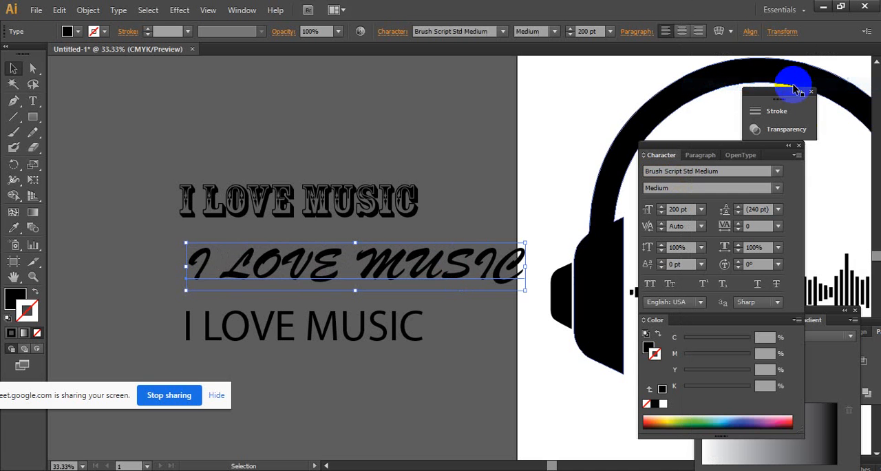
pyautogui.click(777, 174)
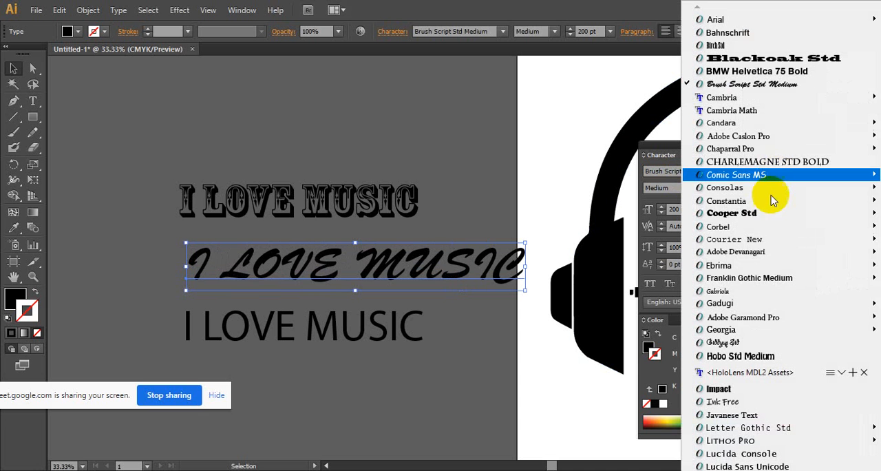
pyautogui.click(780, 342)
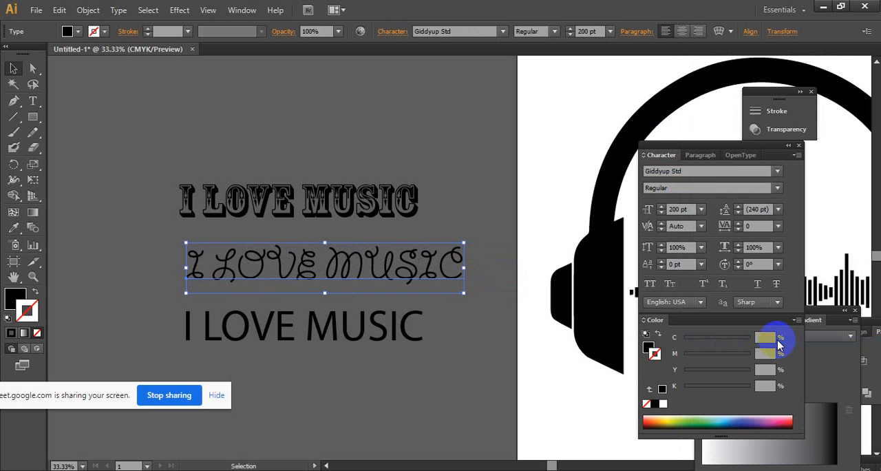
pyautogui.click(779, 172)
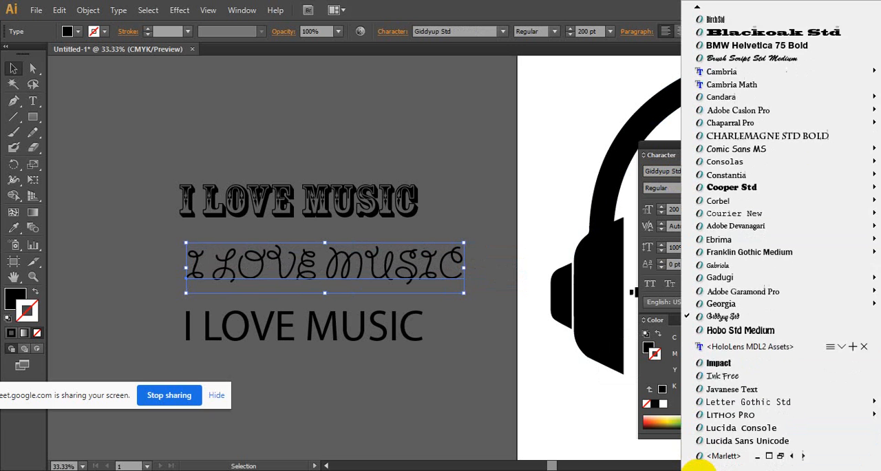
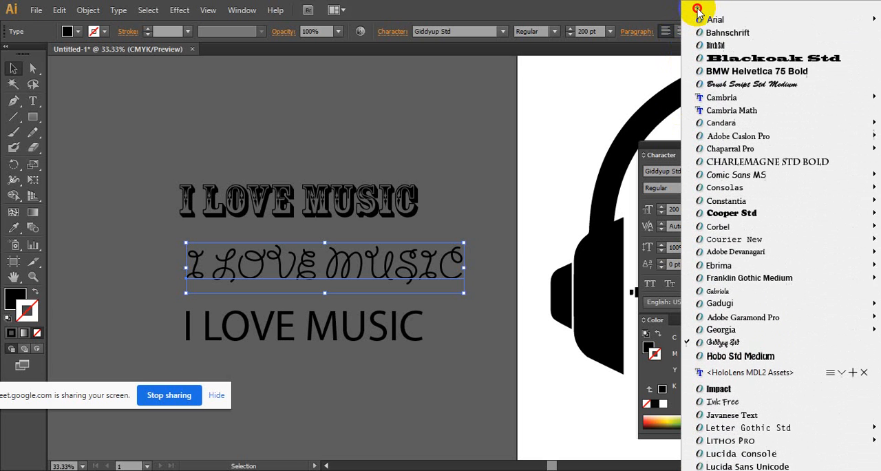
# - Set the middle "I LOVE MUSIC" line in Brush Script Std Medium and move the Myriad Pro line lower and further left
pyautogui.click(737, 84)
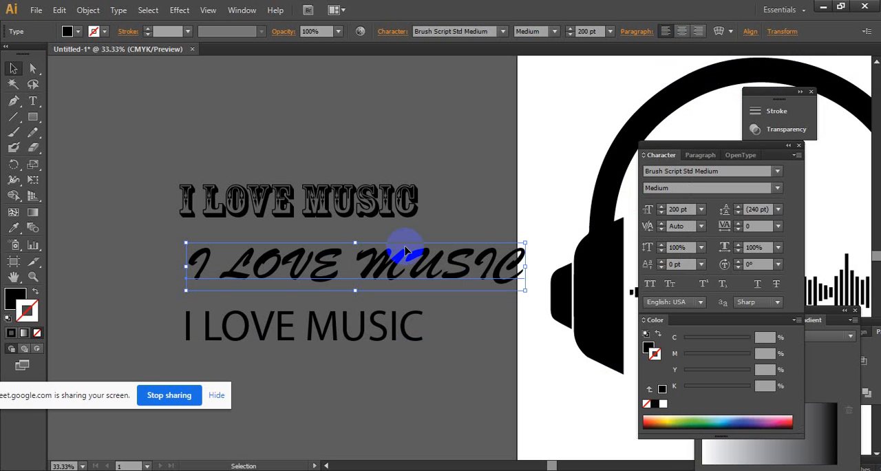
pyautogui.click(343, 340)
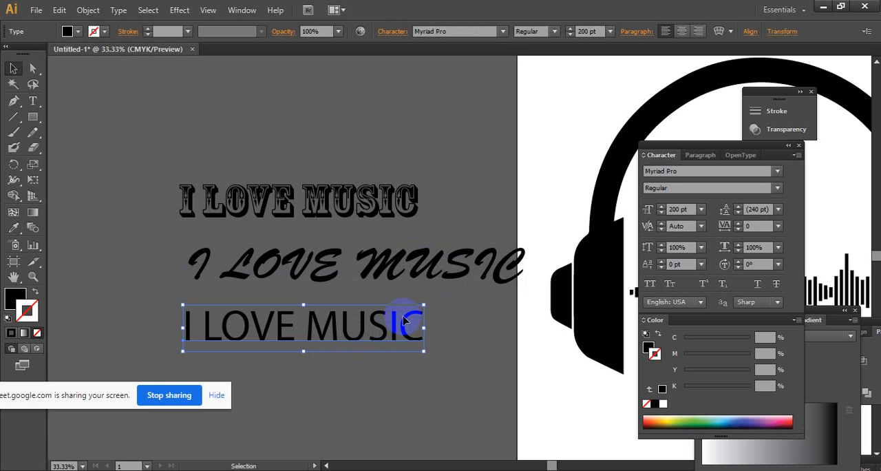
pyautogui.moveTo(333, 328); pyautogui.dragTo(243, 367)
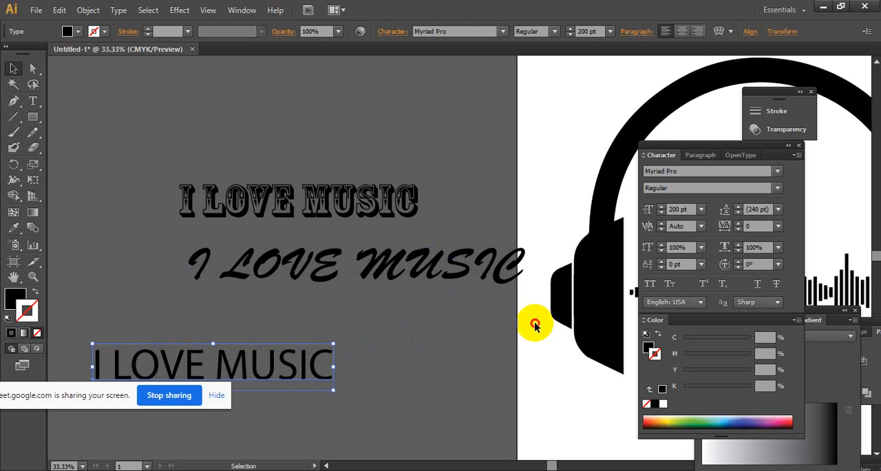
# - Convert the Rosewood Std and Brush Script Std "I LOVE MUSIC" lines to outlines
pyautogui.click(535, 323)
pyautogui.press('space')
pyautogui.moveTo(448, 301); pyautogui.dragTo(340, 262)
pyautogui.click(272, 153)
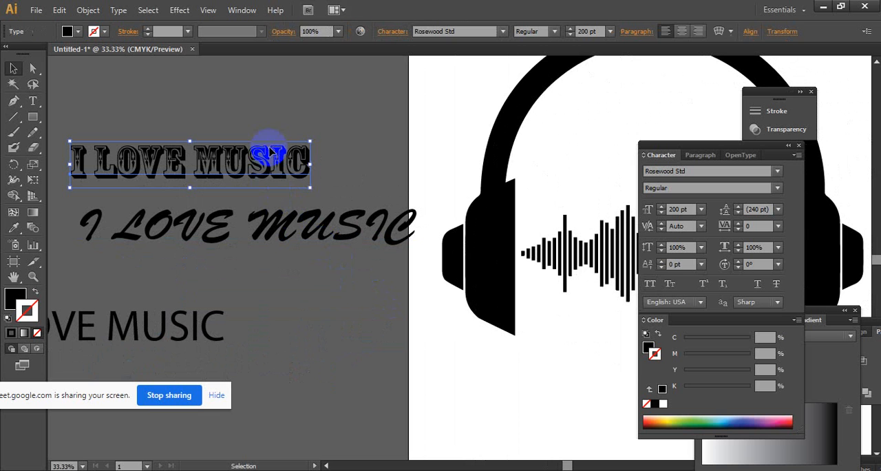
pyautogui.rightClick(217, 158)
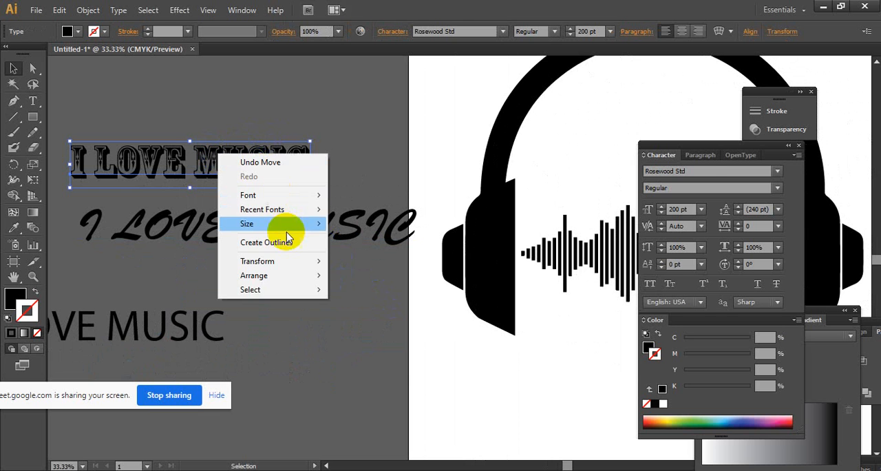
pyautogui.click(354, 121)
pyautogui.rightClick(290, 231)
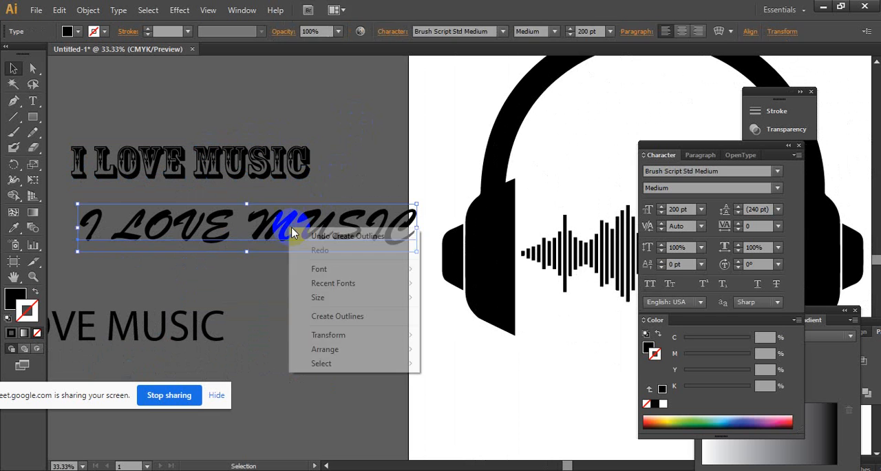
pyautogui.moveTo(357, 346)
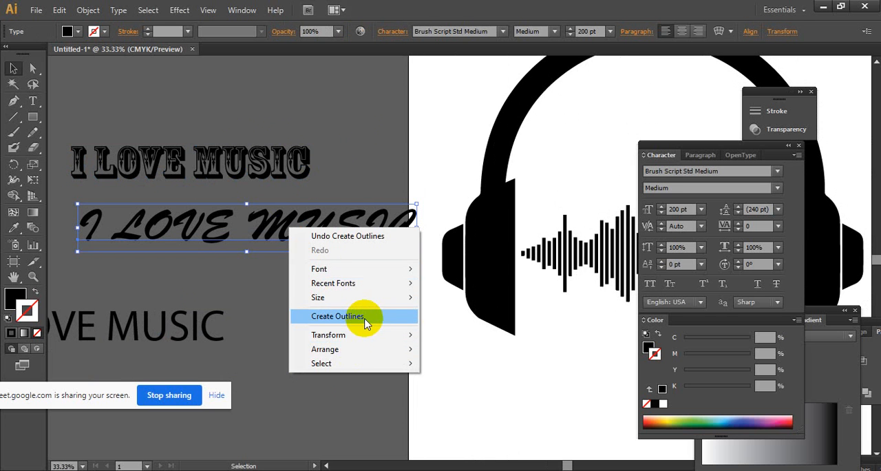
pyautogui.click(365, 316)
pyautogui.click(321, 300)
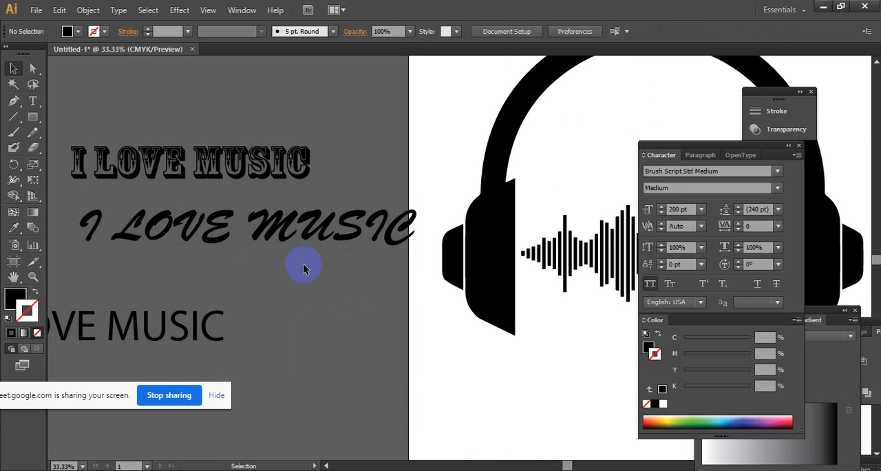
# - Ungroup the outlined Brush Script and Rosewood captions into separate letters
pyautogui.rightClick(298, 235)
pyautogui.click(328, 308)
pyautogui.click(241, 164)
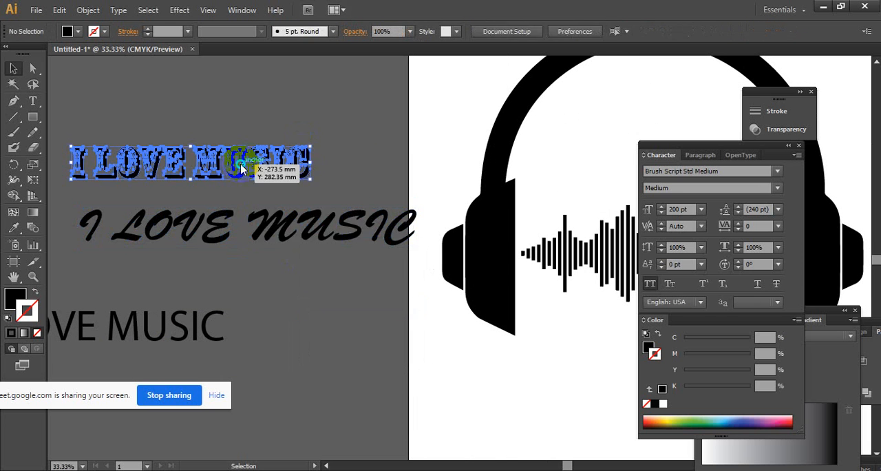
pyautogui.rightClick(241, 164)
pyautogui.click(283, 239)
pyautogui.click(134, 126)
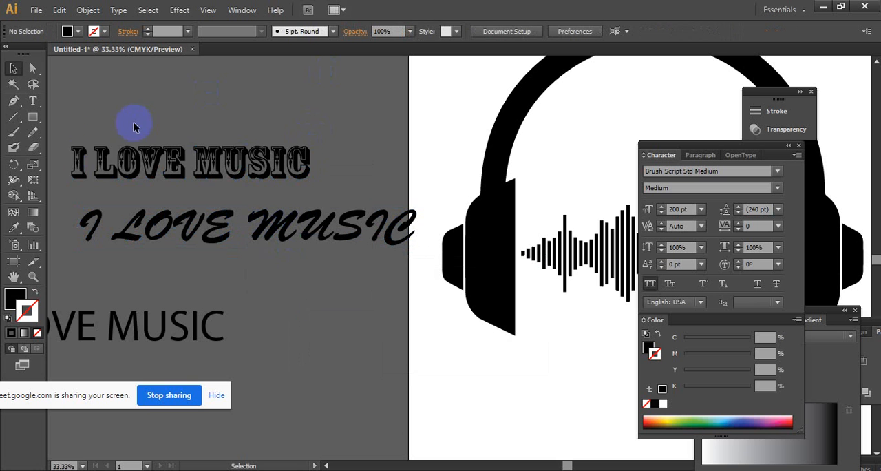
# - Move the Rosewood letter "I" onto the artboard beneath the headband and enlarge it to roughly double height
pyautogui.moveTo(84, 160); pyautogui.dragTo(409, 165)
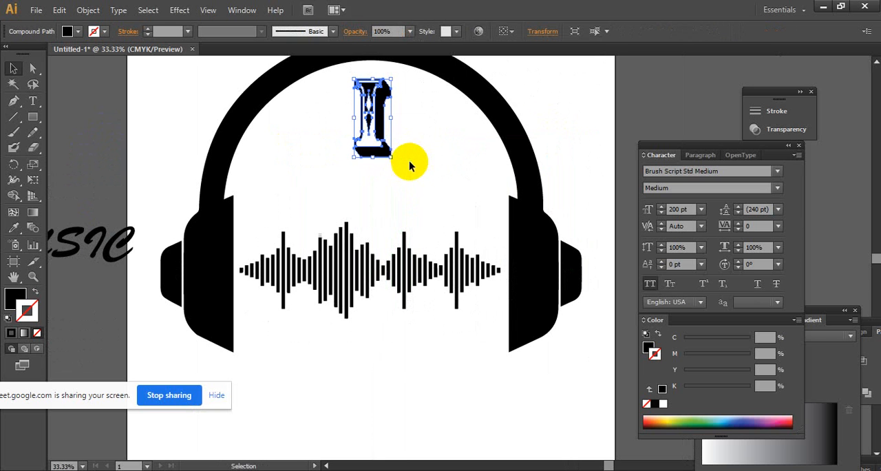
pyautogui.click(433, 169)
pyautogui.keyDown('ctrl'); pyautogui.keyDown('alt'); pyautogui.click(446, 172); pyautogui.keyUp('alt'); pyautogui.keyUp('ctrl')
pyautogui.keyDown('ctrl'); pyautogui.keyDown('alt'); pyautogui.click(447, 173); pyautogui.keyUp('alt'); pyautogui.keyUp('ctrl')
pyautogui.moveTo(462, 275); pyautogui.dragTo(367, 158)
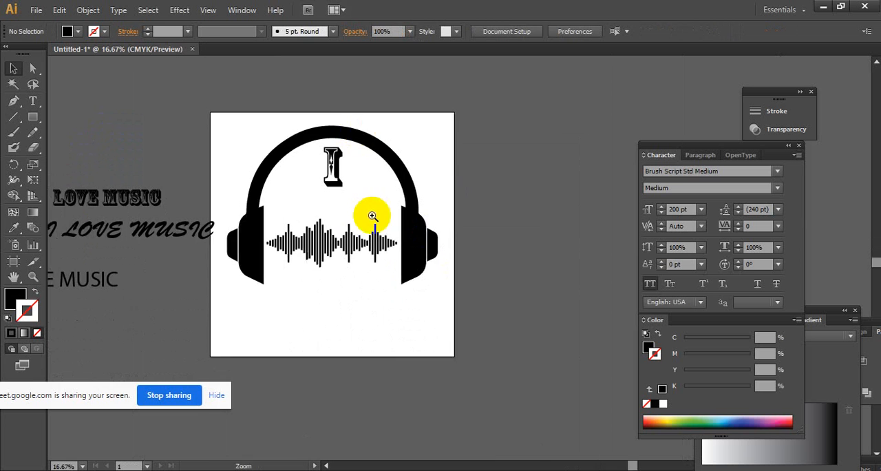
pyautogui.keyDown('ctrl'); pyautogui.click(372, 212); pyautogui.keyUp('ctrl')
pyautogui.moveTo(380, 211); pyautogui.dragTo(360, 195)
# - Shift the Rosewood "I" slightly right and down to centre it beneath the headband
pyautogui.keyDown('shift'); pyautogui.click(350, 134); pyautogui.keyUp('shift')
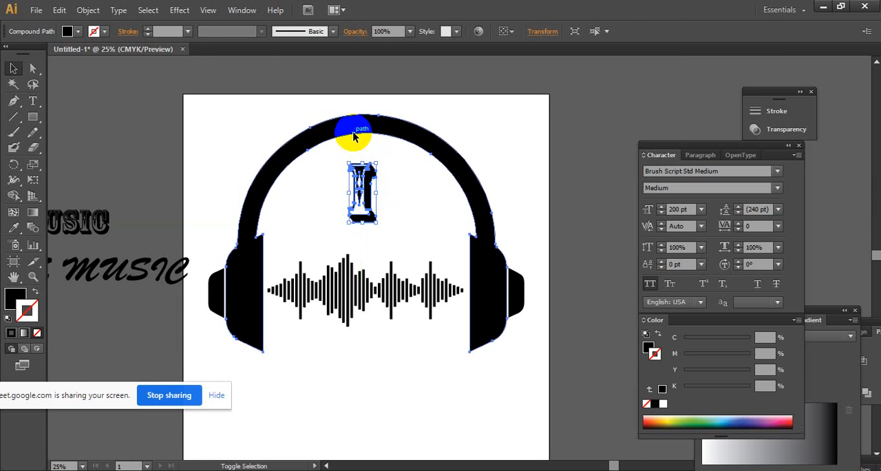
pyautogui.click(363, 187)
pyautogui.click(367, 134)
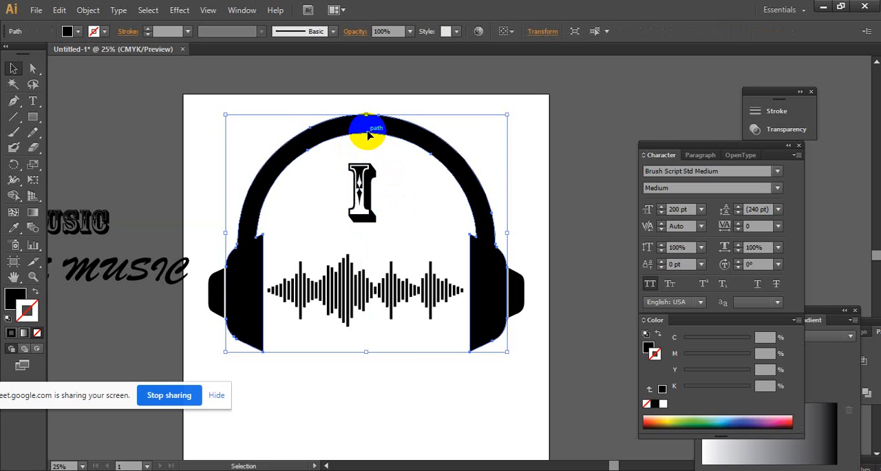
pyautogui.moveTo(363, 177); pyautogui.dragTo(372, 182)
pyautogui.click(376, 126)
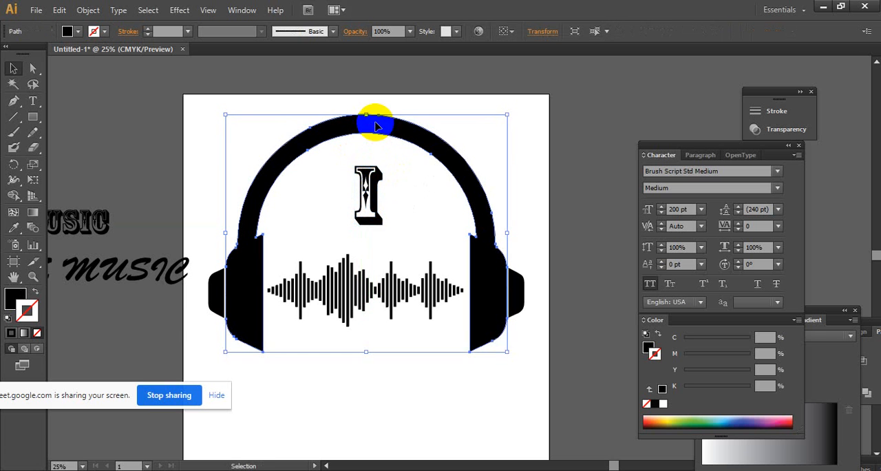
pyautogui.click(363, 172)
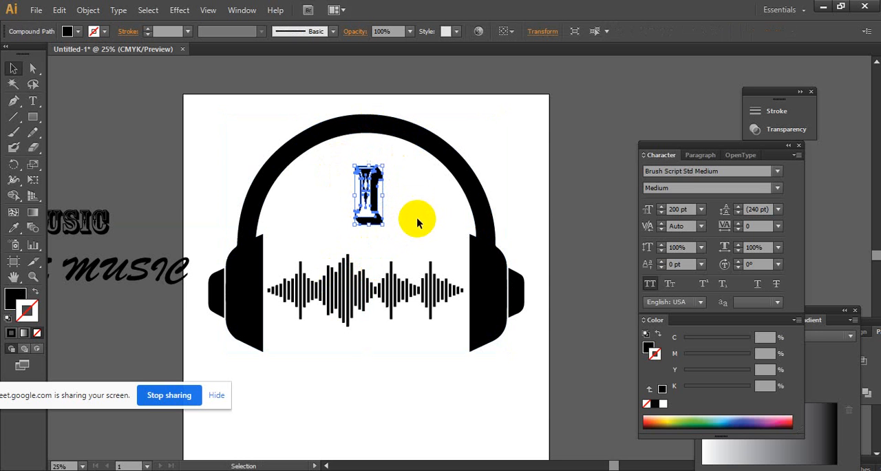
pyautogui.click(416, 221)
# - Select the middle bars of the music beat waveform and move them below the headphones, leaving a gap between both ends
pyautogui.hotkey('ctrl', 'space')
pyautogui.keyDown('ctrl'); pyautogui.click(403, 300); pyautogui.keyUp('ctrl')
pyautogui.moveTo(414, 298); pyautogui.dragTo(383, 300)
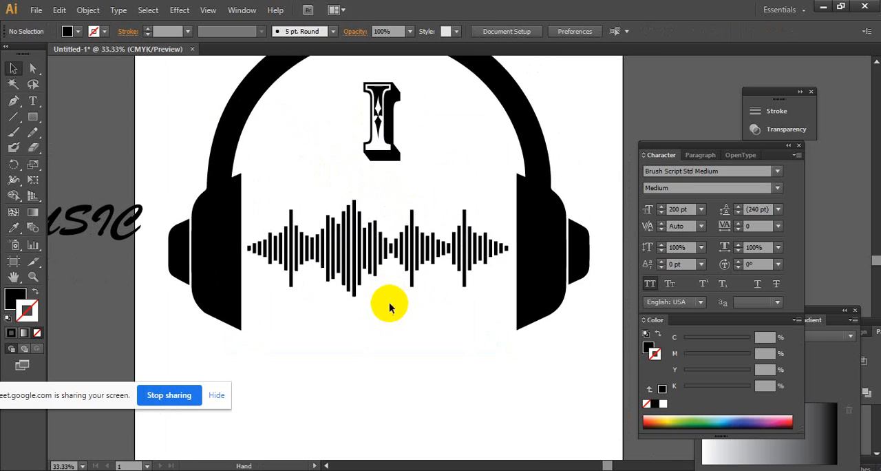
pyautogui.moveTo(339, 327); pyautogui.dragTo(439, 190)
pyautogui.moveTo(413, 264); pyautogui.dragTo(450, 397)
pyautogui.hotkey('ctrl', 'alt', 'space')
pyautogui.keyDown('ctrl'); pyautogui.keyDown('alt'); pyautogui.click(433, 368); pyautogui.keyUp('alt'); pyautogui.keyUp('ctrl')
pyautogui.moveTo(413, 365); pyautogui.dragTo(329, 342)
pyautogui.moveTo(370, 266); pyautogui.dragTo(351, 363)
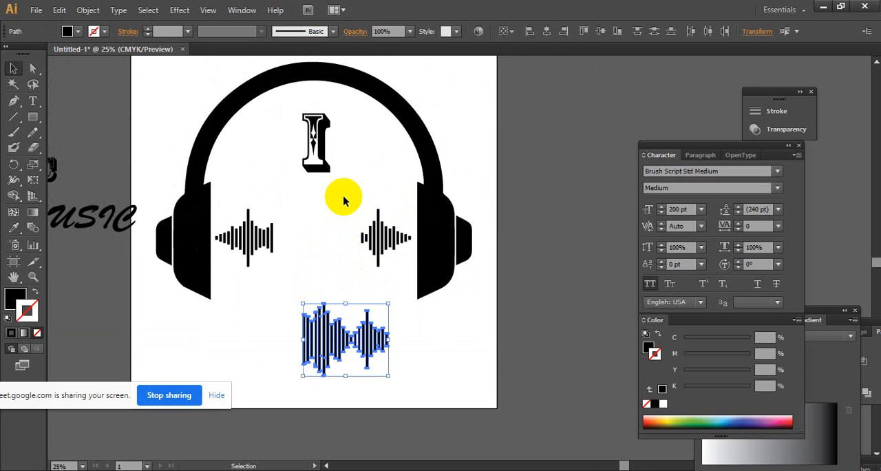
# - Move the removed waveform bars to the lower-right corner of the artboard
pyautogui.moveTo(350, 163); pyautogui.dragTo(318, 145)
pyautogui.click(339, 161)
pyautogui.moveTo(254, 309); pyautogui.dragTo(404, 359)
pyautogui.moveTo(383, 342); pyautogui.dragTo(487, 362)
# - Move the outlined Brush Script word "LOVE" into the gap between the two waveform ends
pyautogui.moveTo(277, 302); pyautogui.dragTo(338, 286)
pyautogui.click(323, 318)
pyautogui.moveTo(241, 266); pyautogui.dragTo(347, 308)
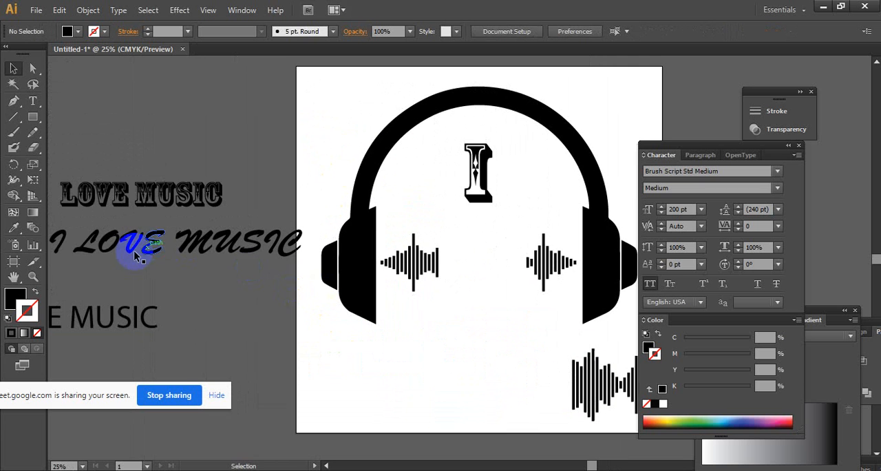
pyautogui.moveTo(162, 241); pyautogui.dragTo(517, 260)
# - Scale "LOVE" down slightly and centre it in the gap between the waveform pieces
pyautogui.keyDown('ctrl'); pyautogui.click(523, 261); pyautogui.keyUp('ctrl')
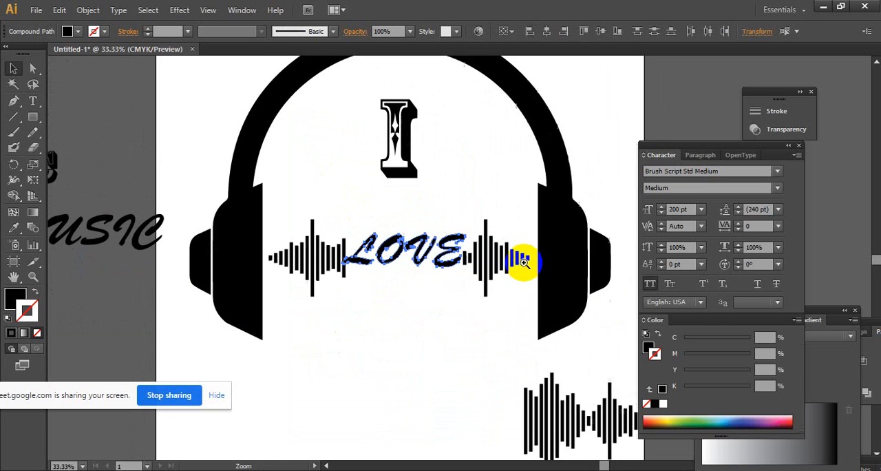
pyautogui.keyDown('ctrl'); pyautogui.click(428, 225); pyautogui.keyUp('ctrl')
pyautogui.moveTo(465, 291); pyautogui.dragTo(411, 265)
pyautogui.click(430, 295)
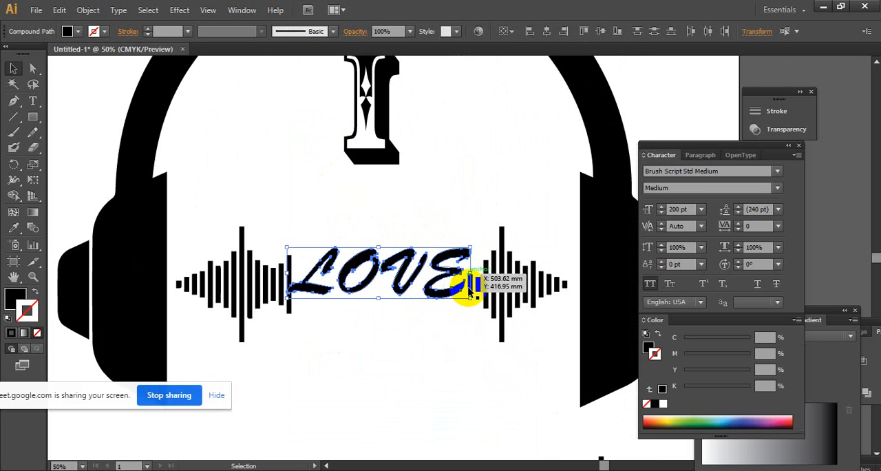
pyautogui.moveTo(470, 297); pyautogui.dragTo(446, 292)
pyautogui.moveTo(392, 269); pyautogui.dragTo(409, 278)
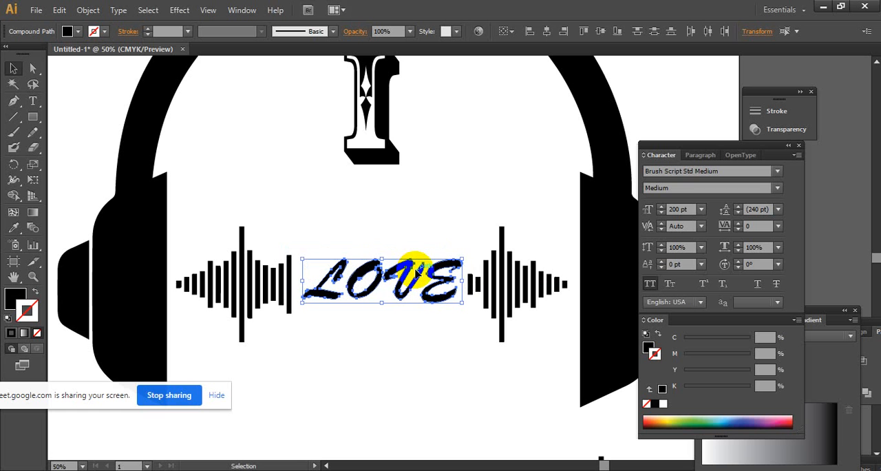
pyautogui.click(428, 215)
pyautogui.keyDown('ctrl'); pyautogui.keyDown('alt'); pyautogui.click(429, 212); pyautogui.keyUp('alt'); pyautogui.keyUp('ctrl')
pyautogui.keyDown('ctrl'); pyautogui.keyDown('alt'); pyautogui.click(429, 211); pyautogui.keyUp('alt'); pyautogui.keyUp('ctrl')
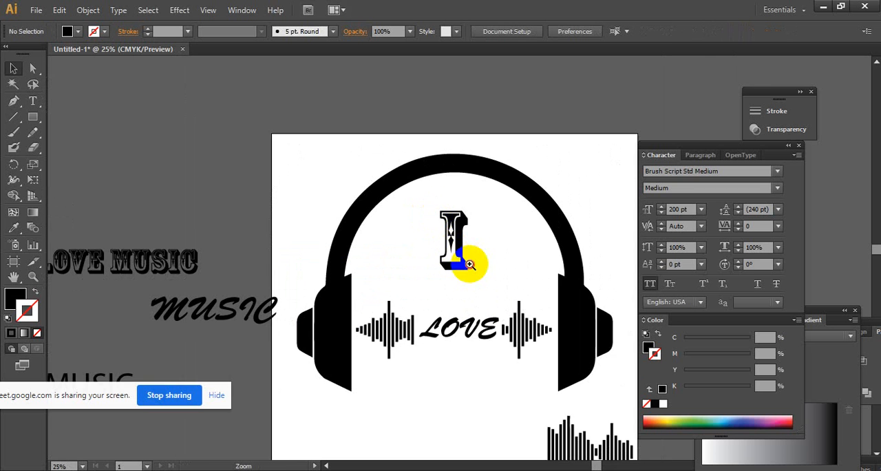
# - Stretch the waveform pieces and "LOVE" together downward to make them taller
pyautogui.keyDown('ctrl'); pyautogui.click(470, 264); pyautogui.keyUp('ctrl')
pyautogui.moveTo(476, 268); pyautogui.dragTo(436, 244)
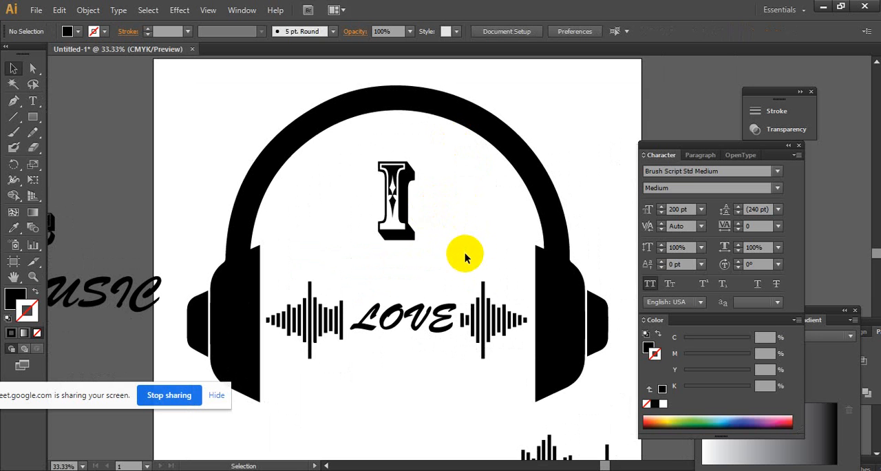
pyautogui.click(404, 210)
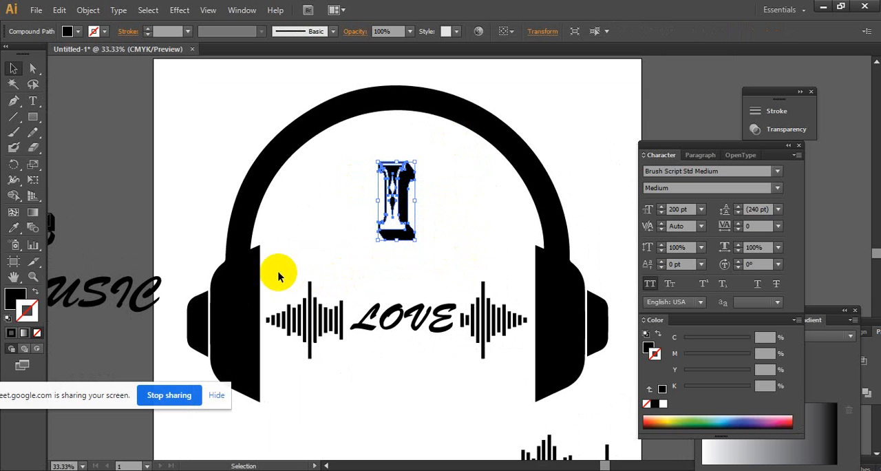
pyautogui.moveTo(263, 272); pyautogui.dragTo(517, 374)
pyautogui.moveTo(395, 359); pyautogui.dragTo(396, 391)
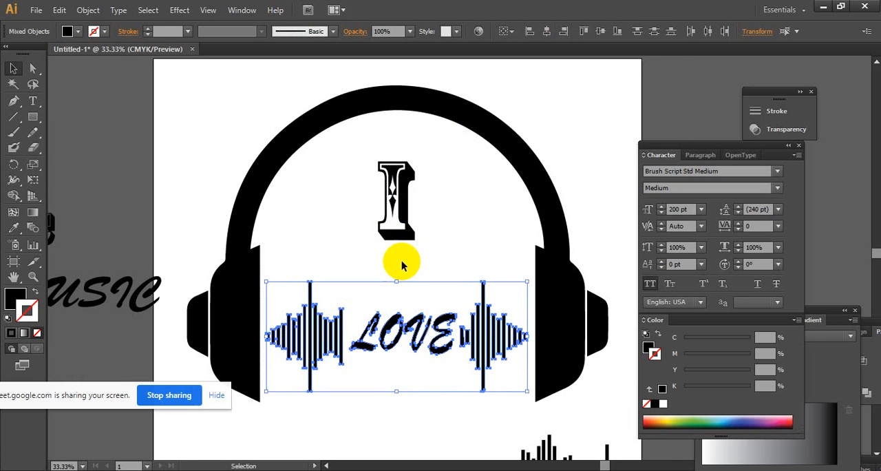
pyautogui.click(402, 265)
# - Stretch the waveform pieces and "LOVE" slightly taller at their upper edge, and nudge them up
pyautogui.moveTo(272, 401); pyautogui.dragTo(521, 299)
pyautogui.click(525, 413)
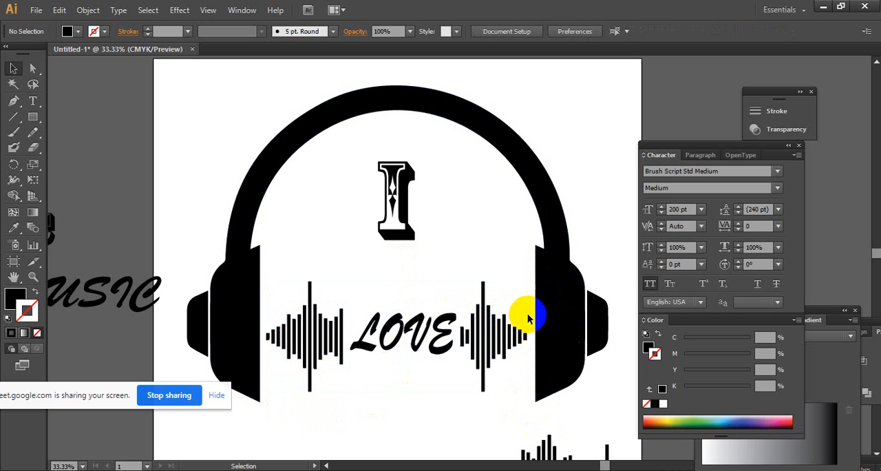
pyautogui.moveTo(525, 264); pyautogui.dragTo(267, 406)
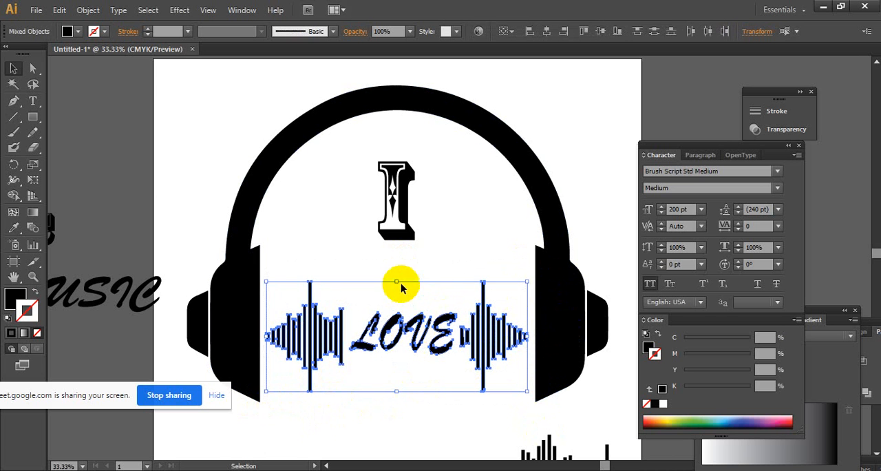
pyautogui.moveTo(397, 282); pyautogui.dragTo(398, 274)
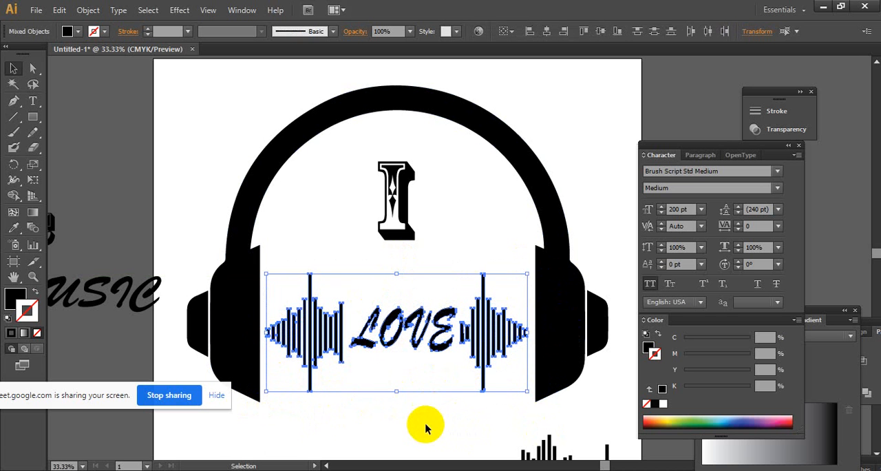
pyautogui.press('Up')
pyautogui.press('Up')
pyautogui.press('Up')
pyautogui.press('Up')
pyautogui.press('Up')
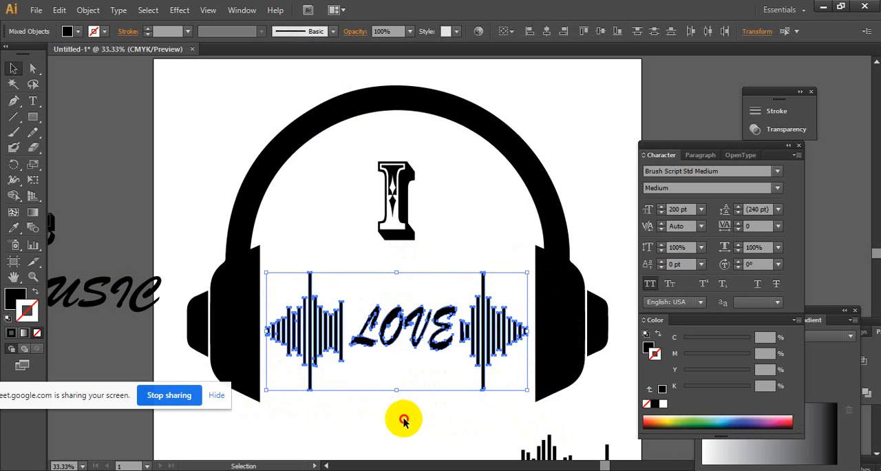
pyautogui.click(403, 418)
# - Move the Rosewood "I" down closer to the word "LOVE"
pyautogui.moveTo(398, 206); pyautogui.dragTo(406, 239)
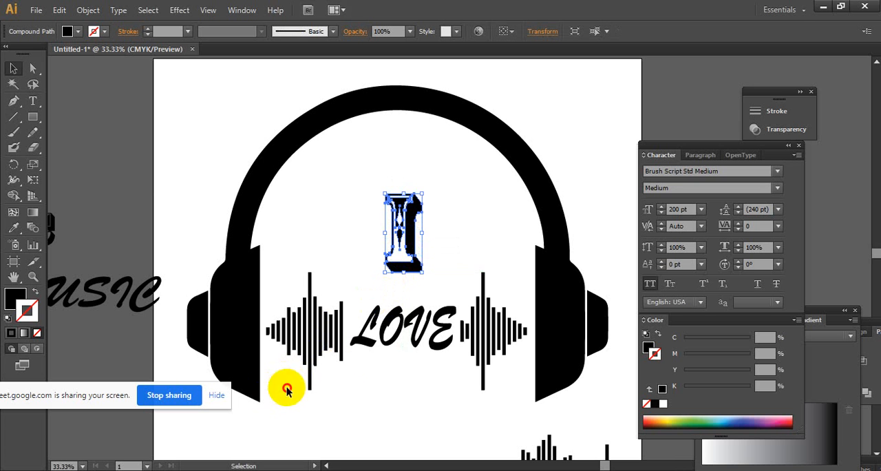
pyautogui.moveTo(272, 392); pyautogui.dragTo(527, 195)
pyautogui.click(272, 411)
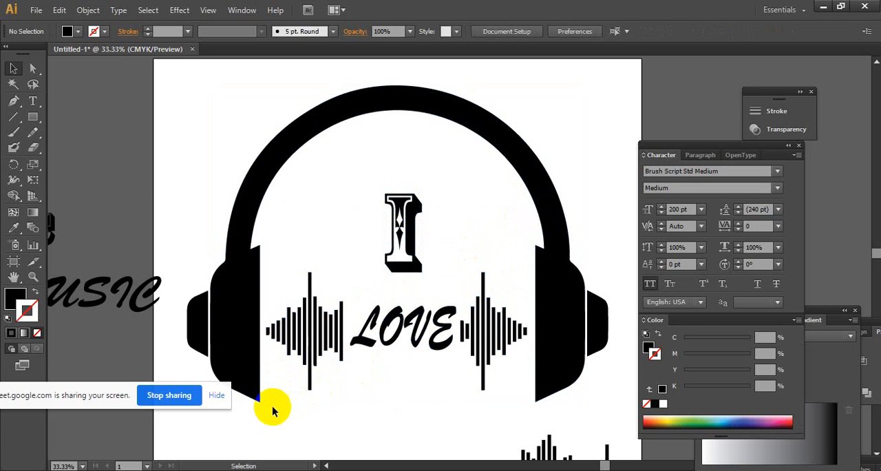
# - Nudge the "I", "LOVE" and both waveform pieces upward together inside the headphones
pyautogui.moveTo(263, 408); pyautogui.dragTo(527, 206)
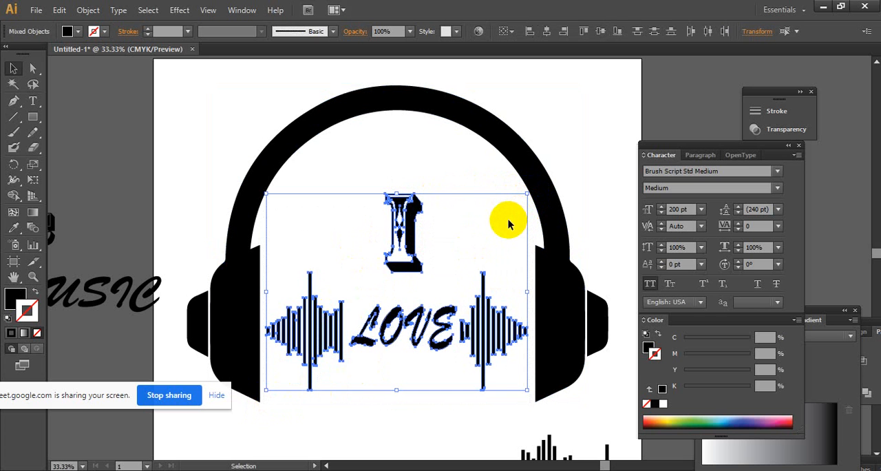
pyautogui.press('Up')
pyautogui.press('Up')
pyautogui.press('Up')
pyautogui.press('Up')
pyautogui.press('Up')
pyautogui.press('Up')
pyautogui.press('Up')
pyautogui.press('Up')
pyautogui.press('Up')
pyautogui.press('Up')
pyautogui.press('Up')
pyautogui.press('Up')
pyautogui.press('Up')
pyautogui.press('Up')
pyautogui.press('Up')
pyautogui.press('Up')
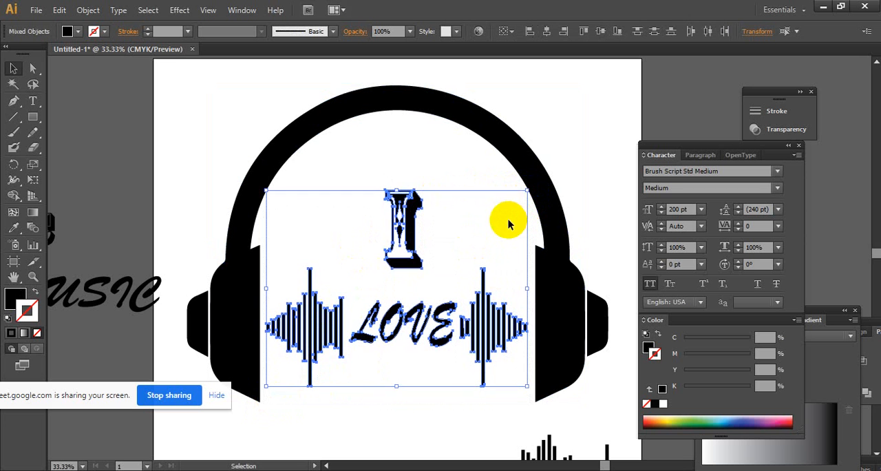
pyautogui.press('Up')
pyautogui.press('Up')
pyautogui.press('Up')
pyautogui.click(600, 135)
# - Move the outlined Rosewood "MUSIC" lettering from the pasteboard into the headphones, directly beneath the word "LOVE"
pyautogui.press('space')
pyautogui.moveTo(419, 386); pyautogui.dragTo(499, 350)
pyautogui.moveTo(86, 285); pyautogui.dragTo(198, 294)
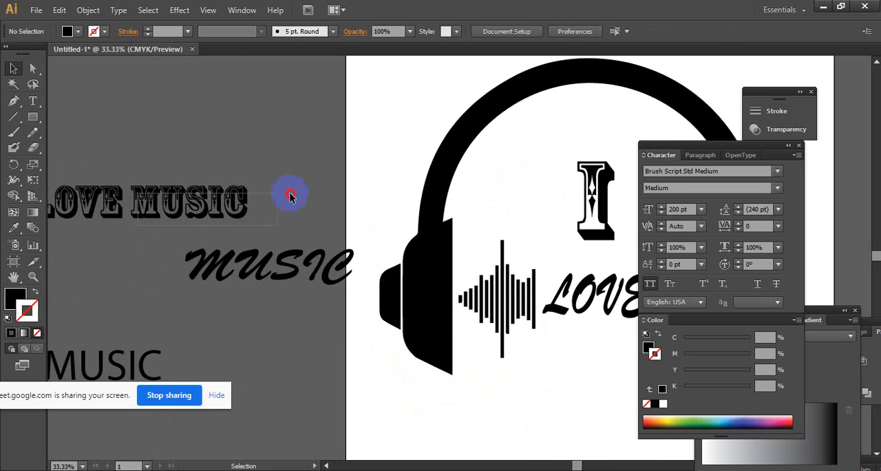
pyautogui.moveTo(290, 195); pyautogui.dragTo(292, 196)
pyautogui.moveTo(229, 205); pyautogui.dragTo(442, 363)
pyautogui.press('space')
pyautogui.click(424, 430)
pyautogui.moveTo(441, 427); pyautogui.dragTo(294, 355)
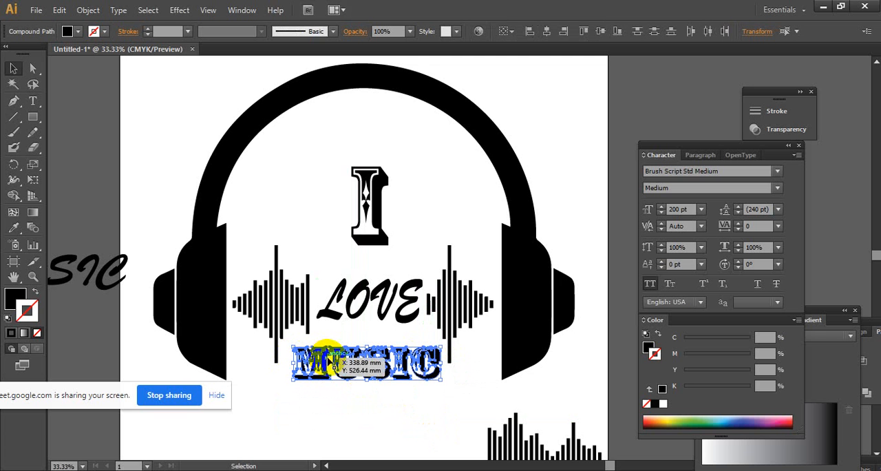
pyautogui.click(404, 419)
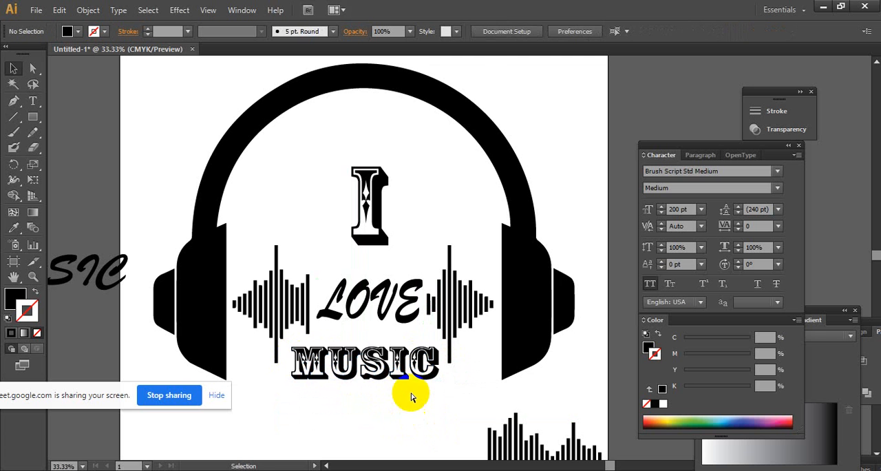
# - Scale the Rosewood "I" above "LOVE" down slightly, keeping its lower edge in place
pyautogui.keyDown('ctrl'); pyautogui.keyDown('alt'); pyautogui.click(412, 351); pyautogui.keyUp('alt'); pyautogui.keyUp('ctrl')
pyautogui.moveTo(411, 317); pyautogui.dragTo(337, 397)
pyautogui.keyDown('ctrl'); pyautogui.click(424, 338); pyautogui.keyUp('ctrl')
pyautogui.moveTo(435, 336); pyautogui.dragTo(383, 408)
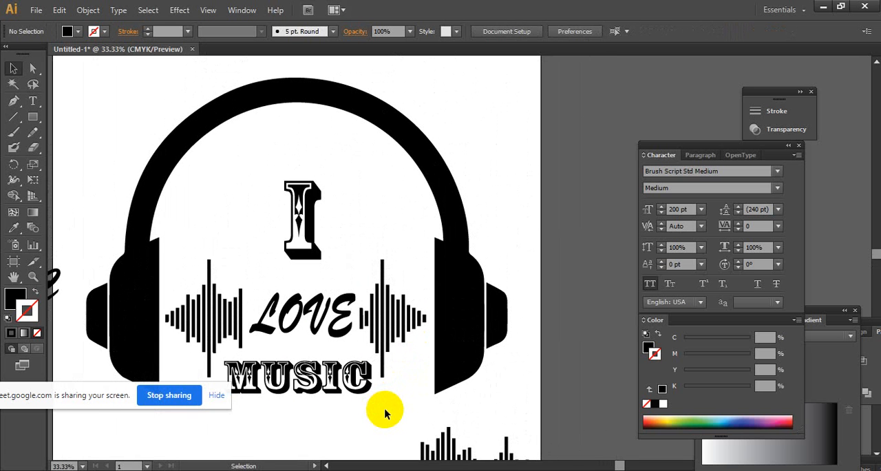
pyautogui.moveTo(347, 246); pyautogui.dragTo(345, 248)
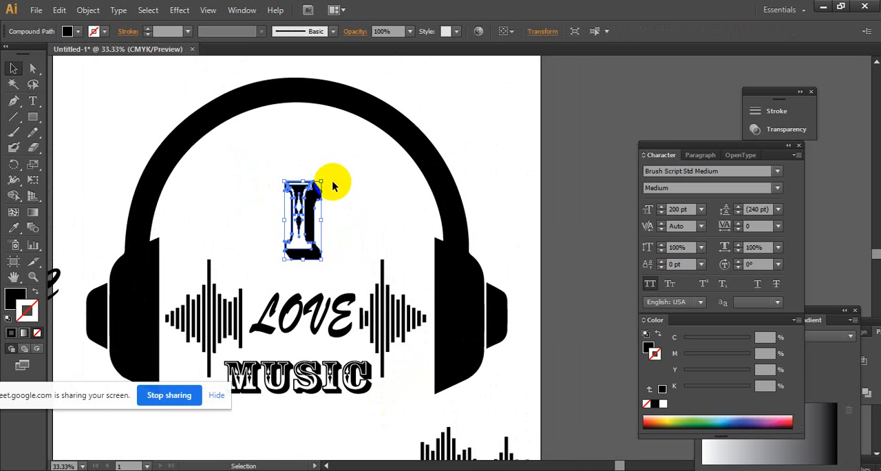
pyautogui.moveTo(322, 181); pyautogui.dragTo(316, 194)
pyautogui.click(261, 199)
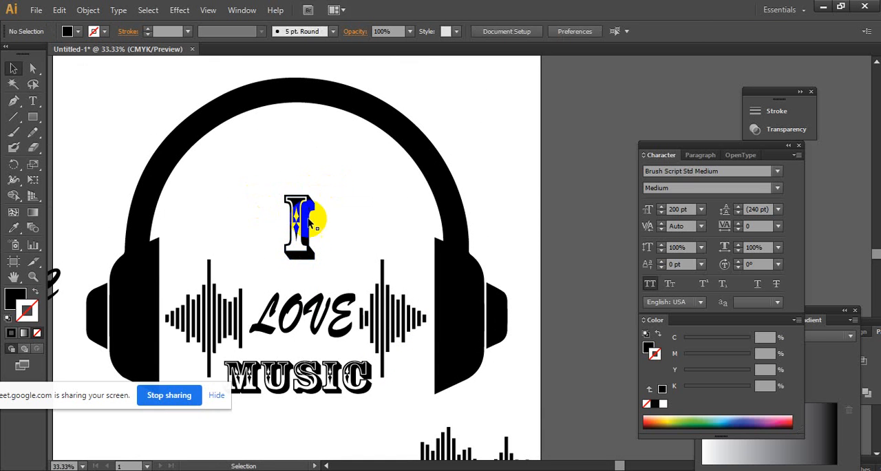
# - Move the leftover "LOVE", "I", "MUSIC" and "I LOVE MUSIC" lettering on the pasteboard farther away from the artboard
pyautogui.click(300, 203)
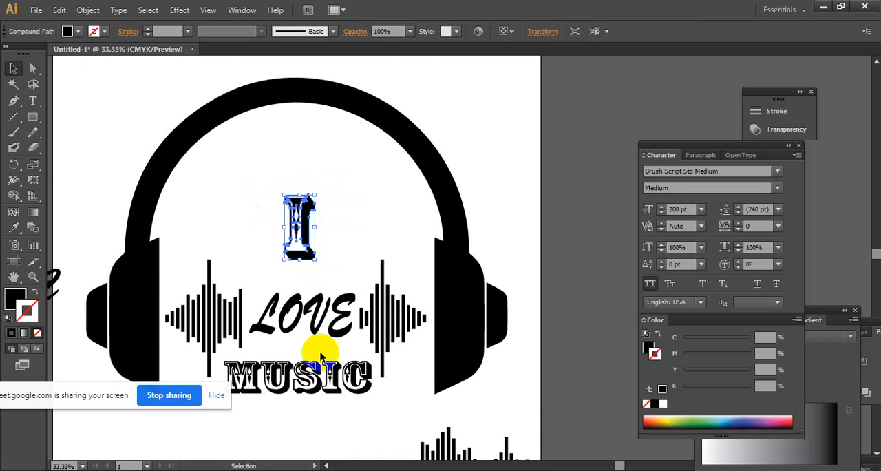
pyautogui.click(321, 427)
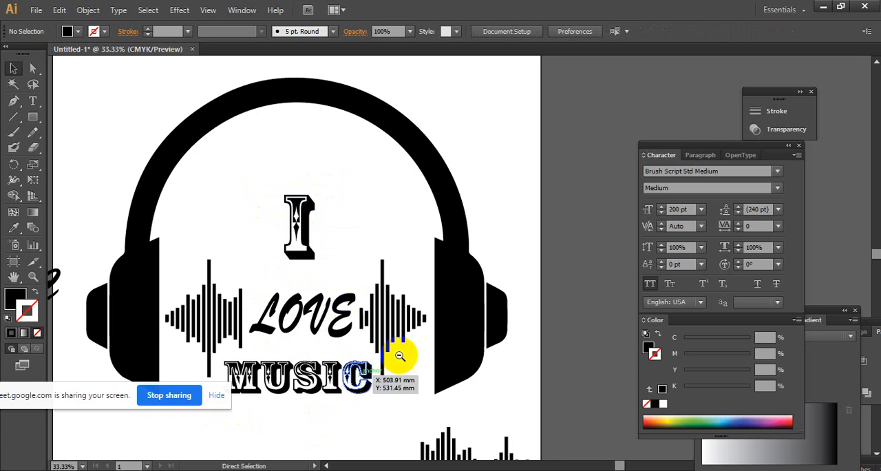
pyautogui.keyDown('ctrl'); pyautogui.keyDown('alt'); pyautogui.click(402, 332); pyautogui.keyUp('alt'); pyautogui.keyUp('ctrl')
pyautogui.moveTo(412, 246); pyautogui.dragTo(299, 281)
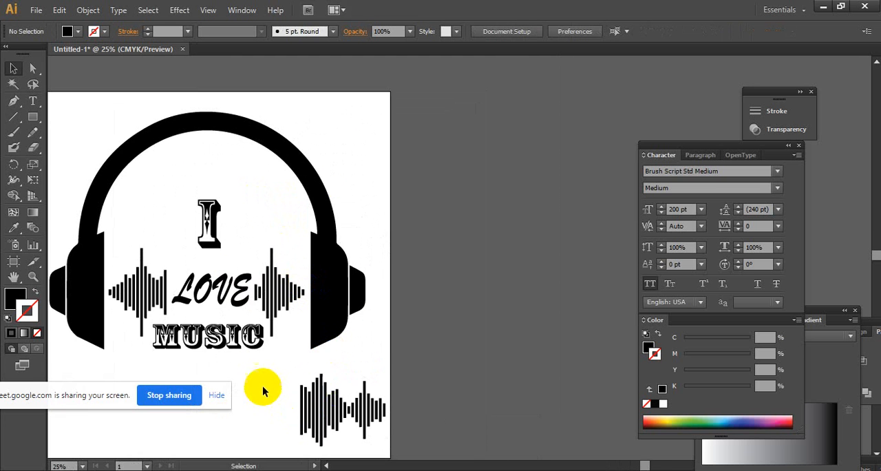
pyautogui.moveTo(300, 360); pyautogui.dragTo(348, 337)
pyautogui.moveTo(240, 310); pyautogui.dragTo(326, 312)
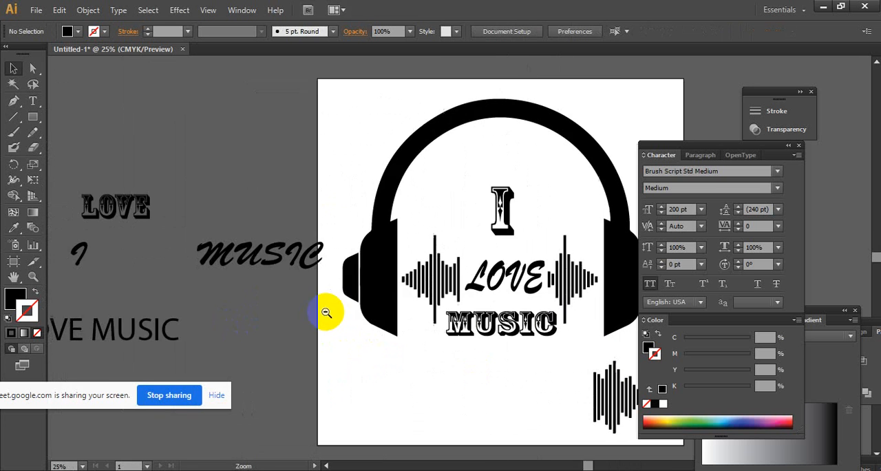
pyautogui.keyDown('ctrl'); pyautogui.keyDown('alt'); pyautogui.click(307, 305); pyautogui.keyUp('alt'); pyautogui.keyUp('ctrl')
pyautogui.moveTo(416, 309); pyautogui.dragTo(313, 307)
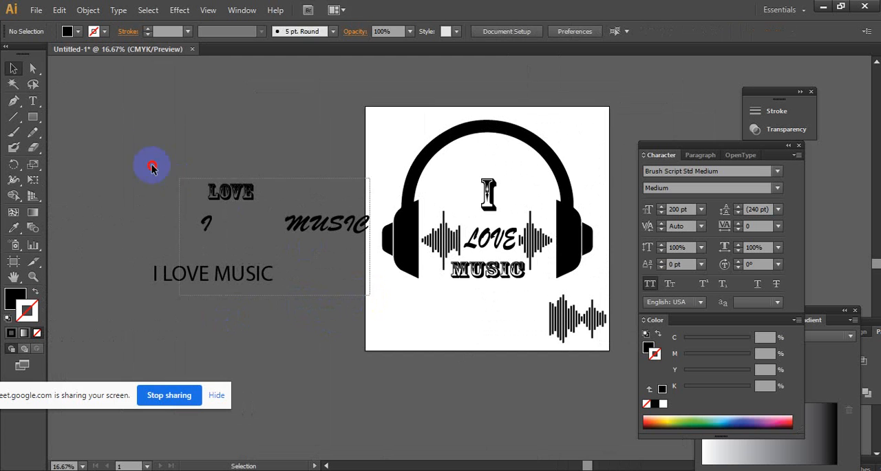
pyautogui.moveTo(164, 172); pyautogui.dragTo(165, 177)
pyautogui.moveTo(207, 273); pyautogui.dragTo(115, 256)
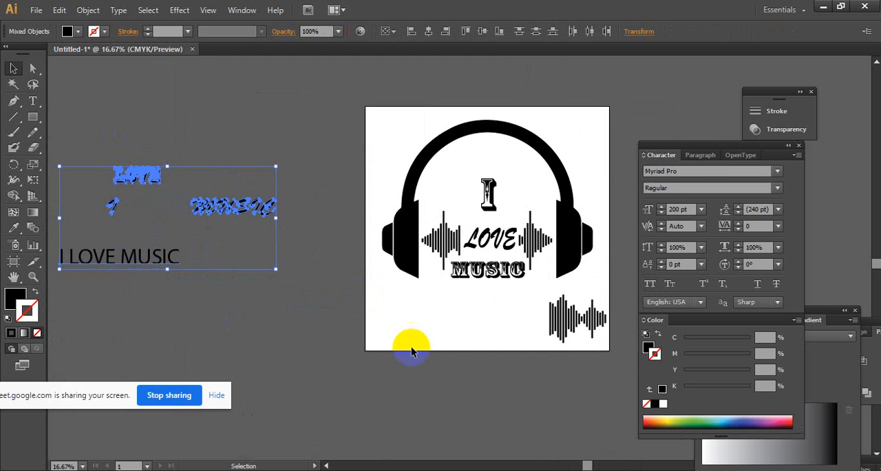
# - Move the leftover music beat waveform off the artboard to the pasteboard below the unused lettering
pyautogui.moveTo(505, 297); pyautogui.dragTo(557, 328)
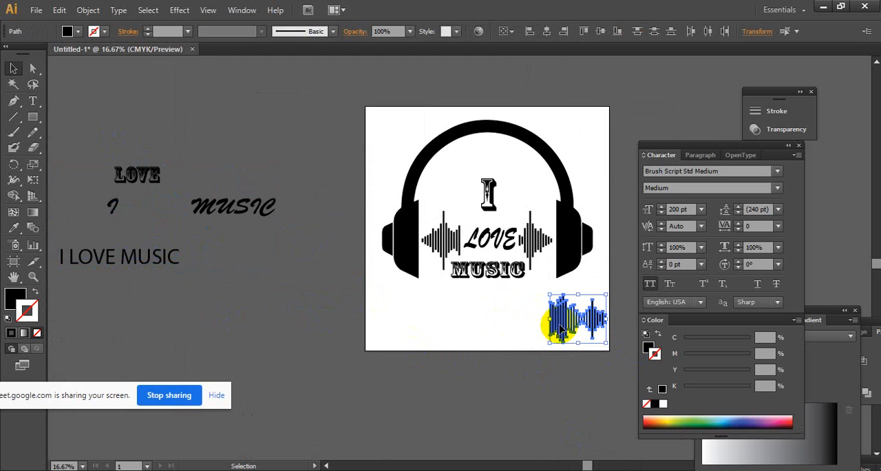
pyautogui.moveTo(449, 331); pyautogui.dragTo(305, 322)
pyautogui.moveTo(519, 301); pyautogui.dragTo(641, 352)
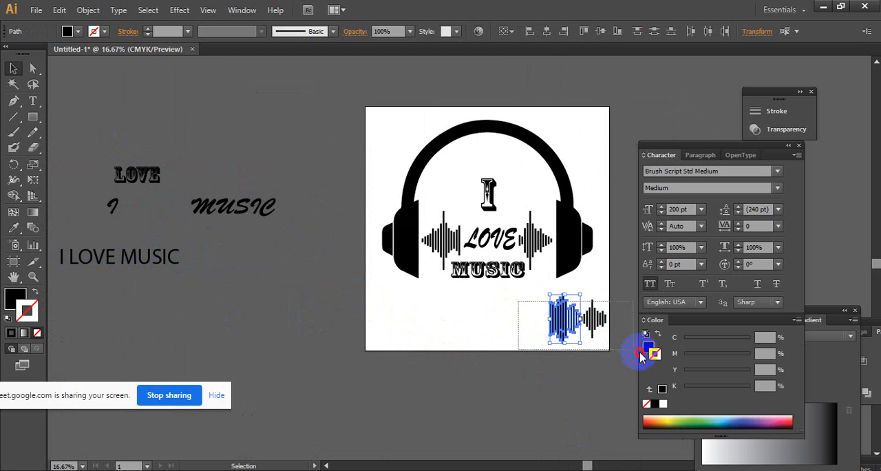
pyautogui.moveTo(581, 329); pyautogui.dragTo(133, 331)
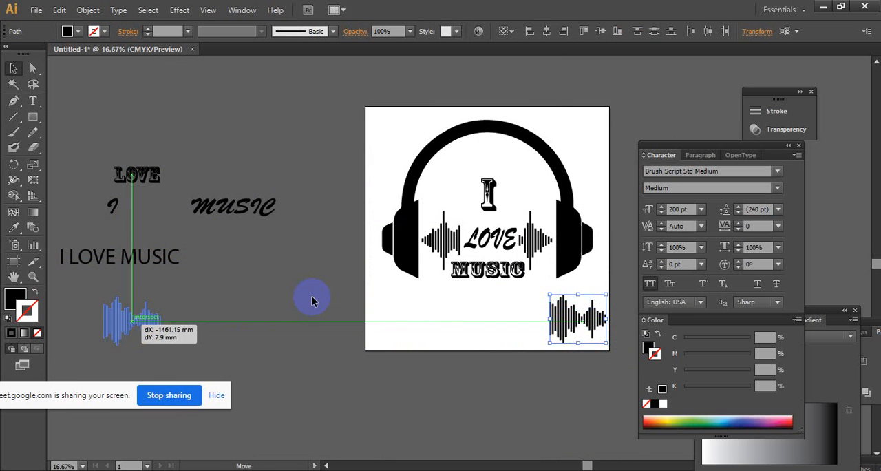
pyautogui.click(272, 383)
# - Fill the word "LOVE" and both waveform pieces with the orange-red swatch
pyautogui.moveTo(449, 348); pyautogui.dragTo(241, 398)
pyautogui.keyDown('ctrl'); pyautogui.click(318, 323); pyautogui.keyUp('ctrl')
pyautogui.moveTo(419, 296); pyautogui.dragTo(409, 442)
pyautogui.keyDown('ctrl'); pyautogui.click(429, 349); pyautogui.keyUp('ctrl')
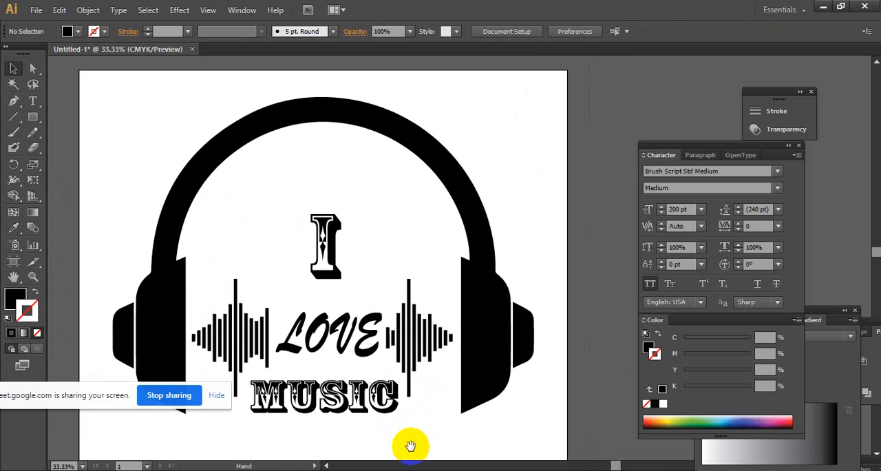
pyautogui.moveTo(419, 380); pyautogui.dragTo(397, 349)
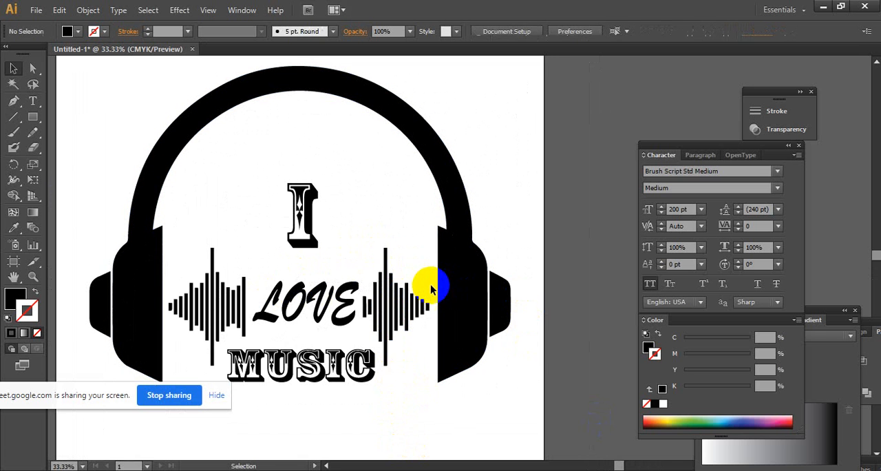
pyautogui.moveTo(433, 304); pyautogui.dragTo(171, 265)
pyautogui.click(79, 31)
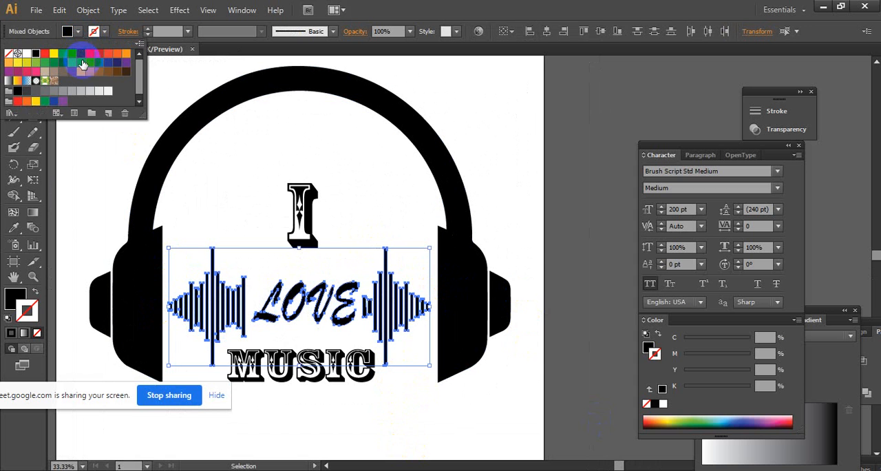
pyautogui.click(81, 54)
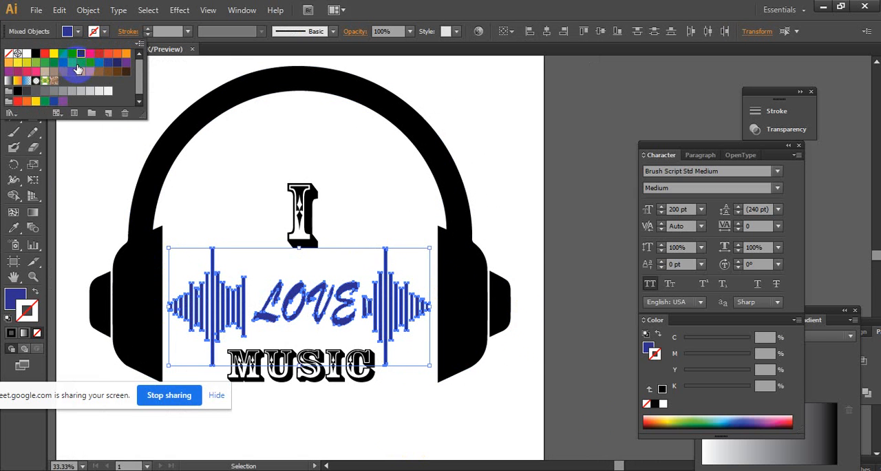
pyautogui.click(107, 54)
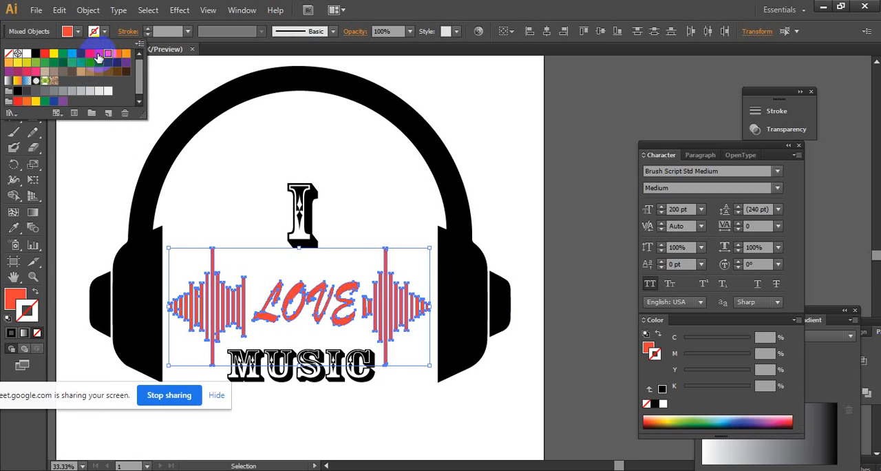
pyautogui.click(566, 133)
pyautogui.click(561, 136)
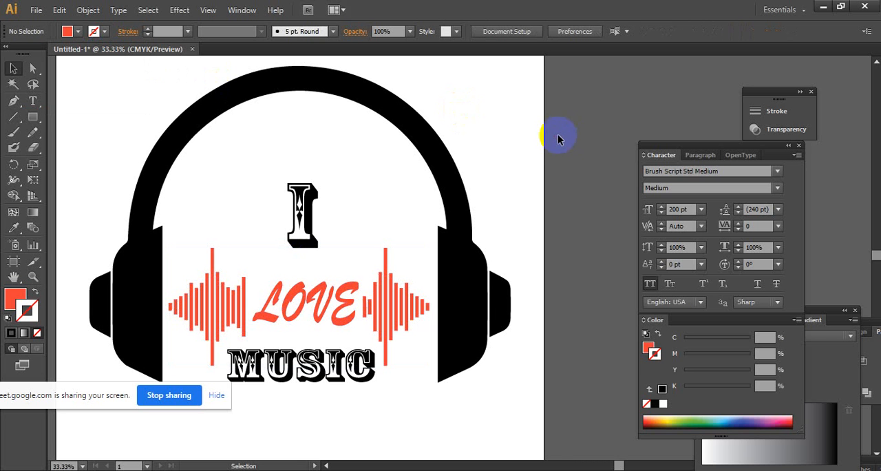
# - Fill the Rosewood "I" and the word "MUSIC" with the dark blue swatch
pyautogui.click(303, 213)
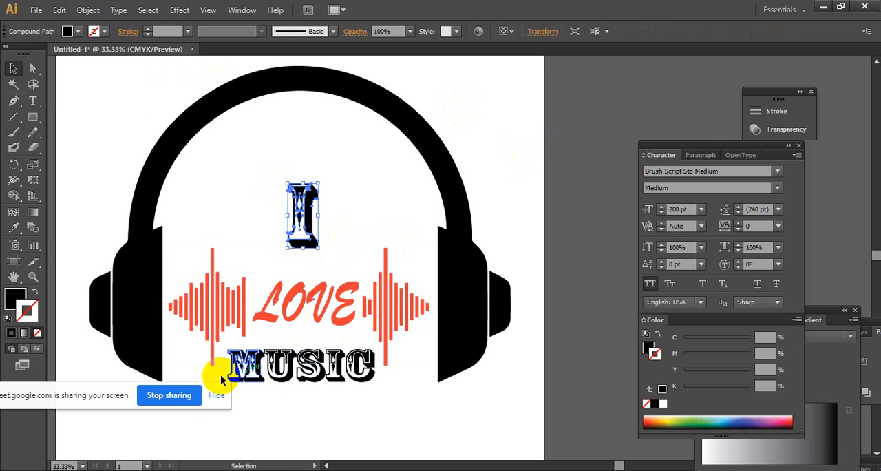
pyautogui.keyDown('shift'); pyautogui.click(371, 377); pyautogui.keyUp('shift')
pyautogui.click(69, 31)
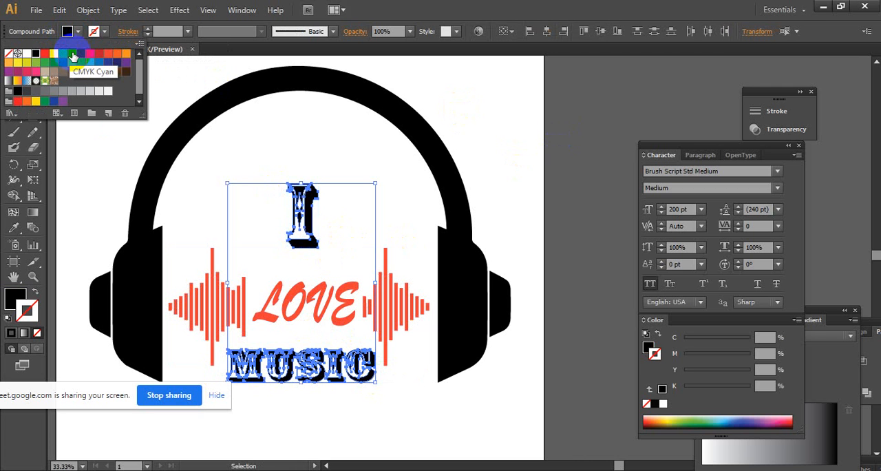
pyautogui.click(81, 55)
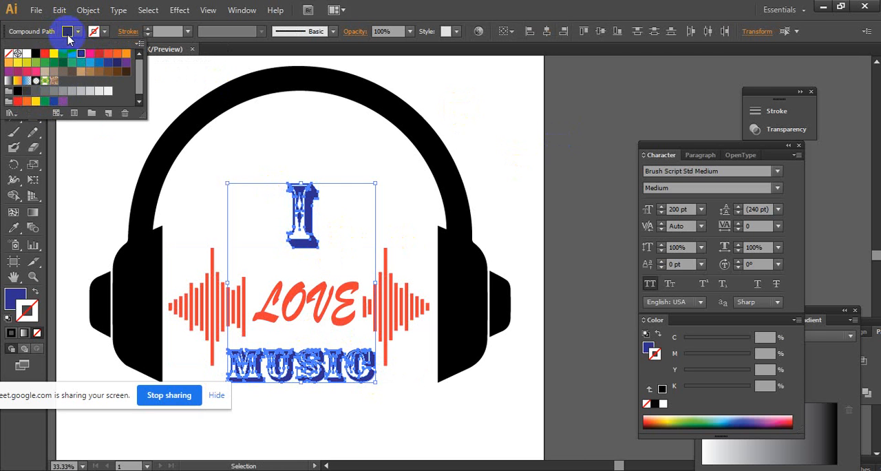
# - Give the "I" and "MUSIC" lettering a blue stroke of about C 88.64, M 80.6, Y 0, K 0 with the Color Picker
pyautogui.doubleClick(14, 299)
pyautogui.click(684, 195)
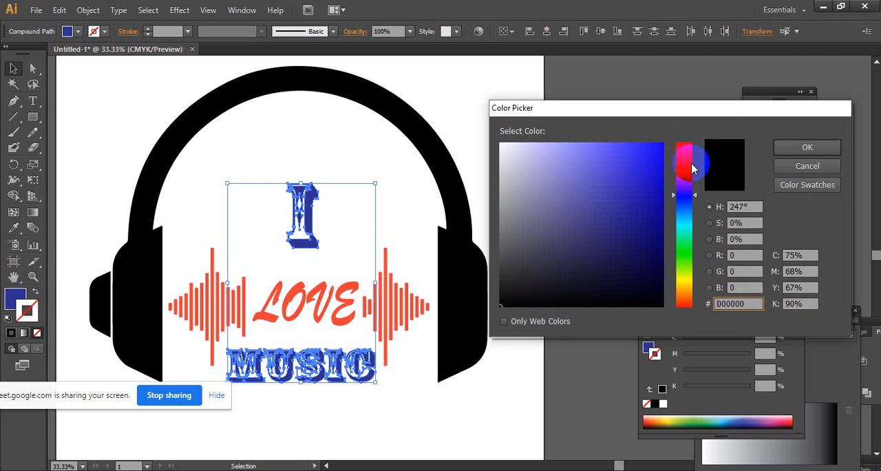
pyautogui.click(659, 158)
pyautogui.click(791, 147)
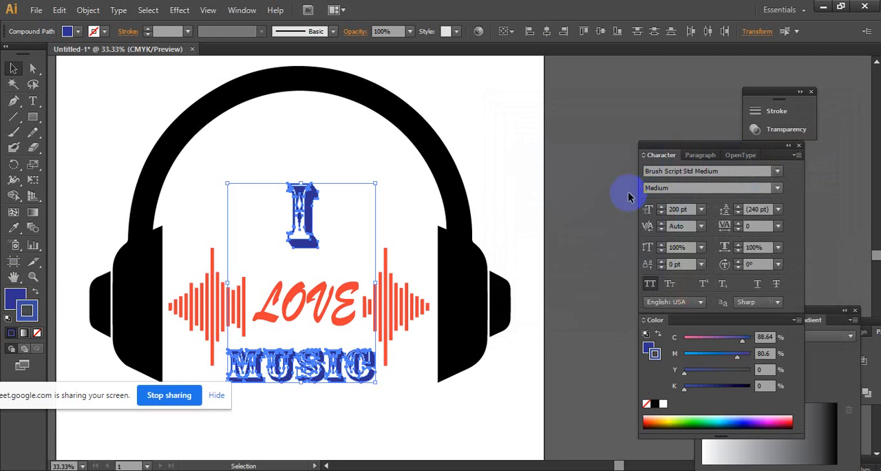
pyautogui.click(561, 193)
pyautogui.keyDown('ctrl'); pyautogui.keyDown('alt'); pyautogui.click(448, 309); pyautogui.keyUp('alt'); pyautogui.keyUp('ctrl')
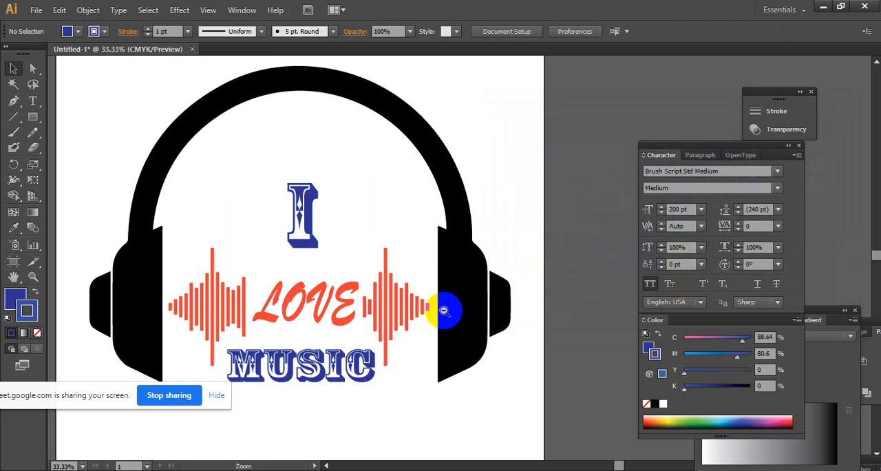
pyautogui.keyDown('ctrl'); pyautogui.click(460, 280); pyautogui.keyUp('ctrl')
pyautogui.moveTo(412, 240); pyautogui.dragTo(350, 307)
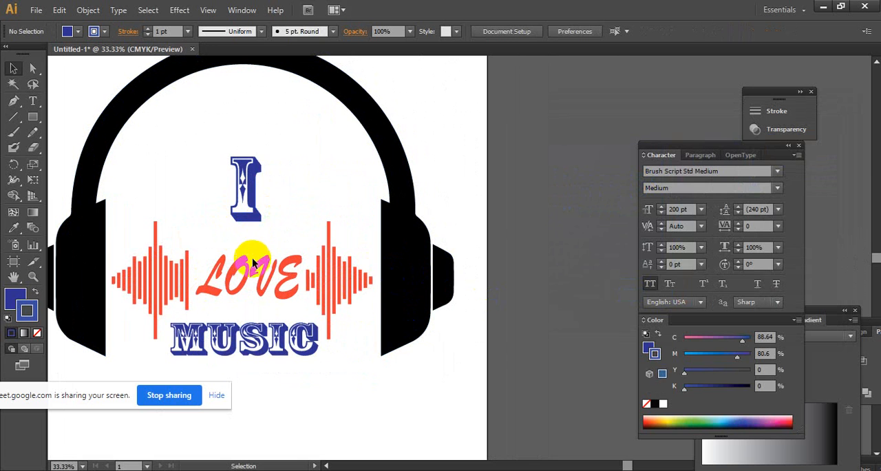
pyautogui.click(274, 64)
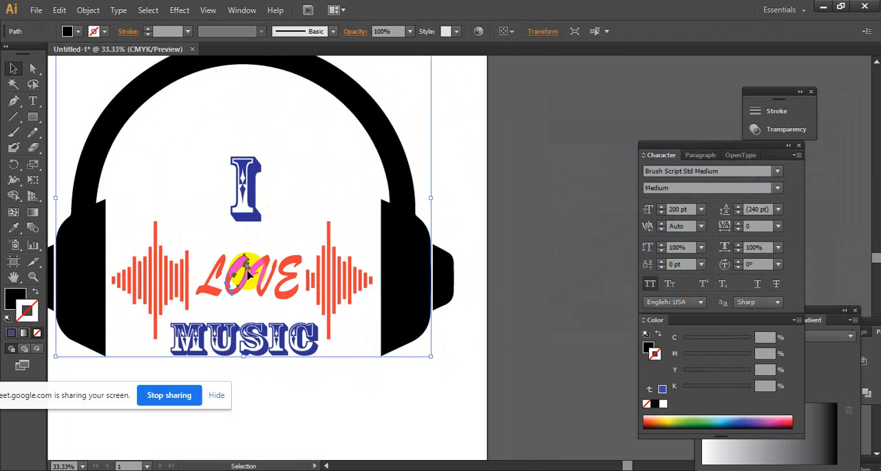
pyautogui.click(246, 270)
pyautogui.click(218, 258)
pyautogui.moveTo(218, 257); pyautogui.dragTo(301, 269)
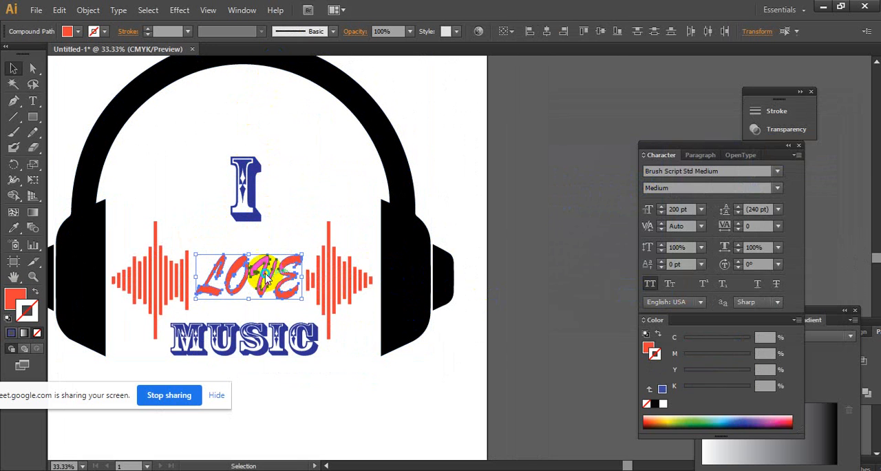
pyautogui.rightClick(268, 274)
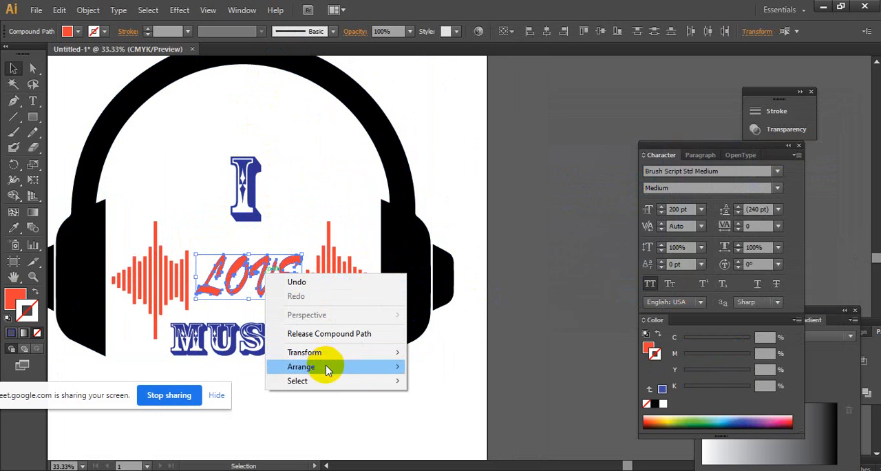
pyautogui.click(268, 235)
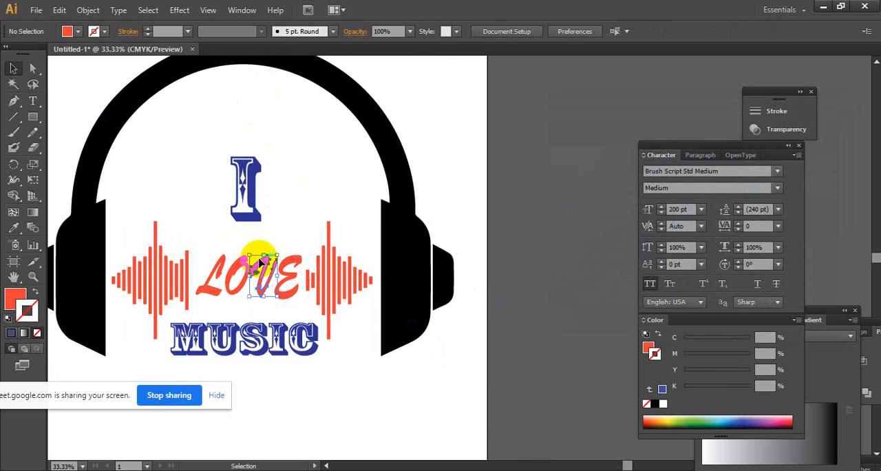
pyautogui.rightClick(258, 259)
pyautogui.click(298, 226)
# - Group the word "LOVE" together with both waveform pieces
pyautogui.click(321, 256)
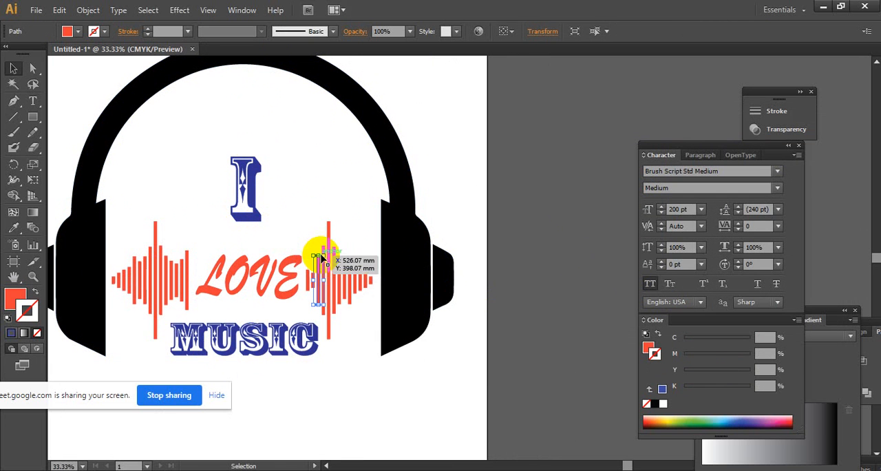
pyautogui.rightClick(321, 256)
pyautogui.click(322, 201)
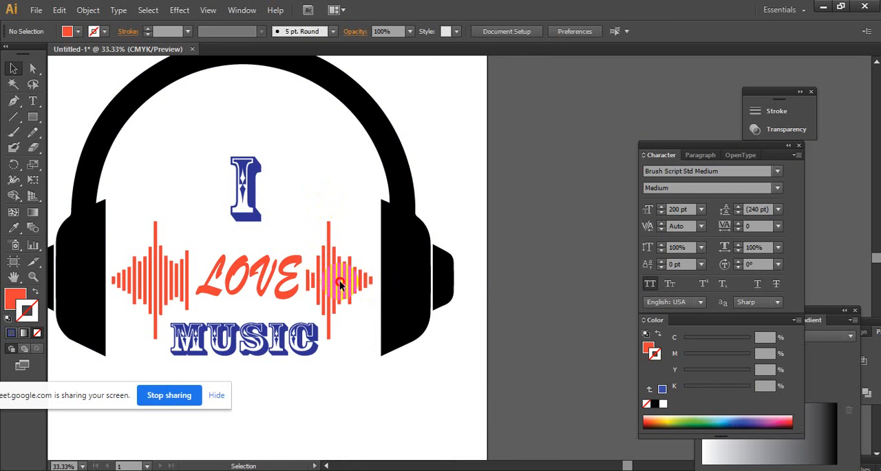
pyautogui.click(111, 289)
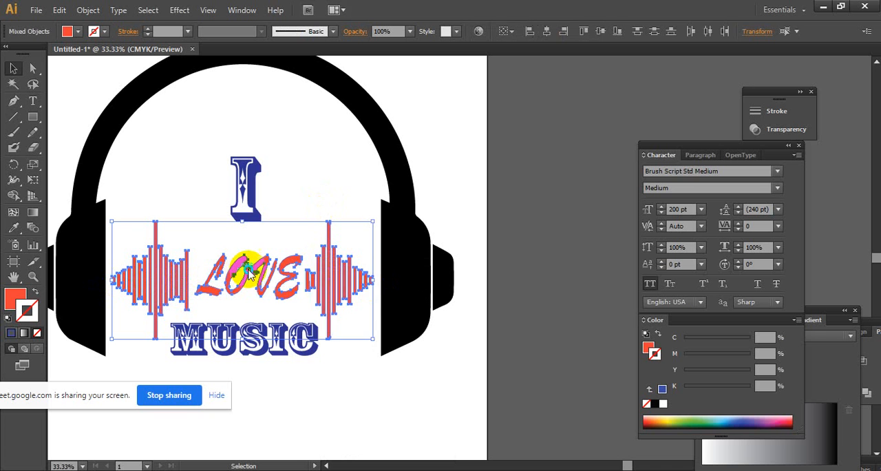
pyautogui.rightClick(249, 263)
pyautogui.click(289, 329)
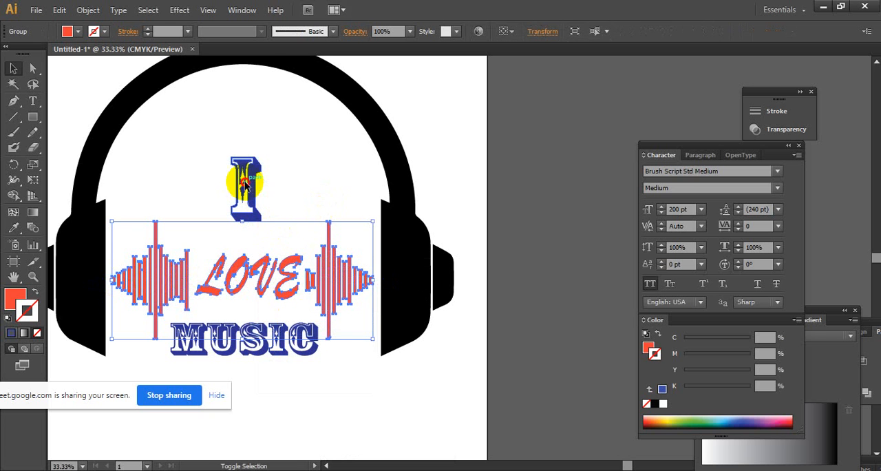
# - Align the "I", the grouped "LOVE" with waveforms and the headphones' main shape to their horizontal centre
pyautogui.keyDown('shift'); pyautogui.click(244, 184); pyautogui.keyUp('shift')
pyautogui.keyDown('shift'); pyautogui.click(261, 59); pyautogui.keyUp('shift')
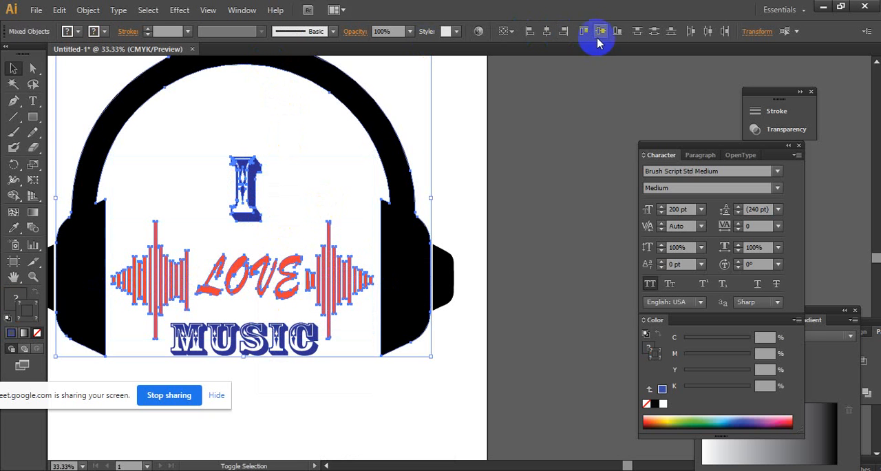
pyautogui.click(545, 34)
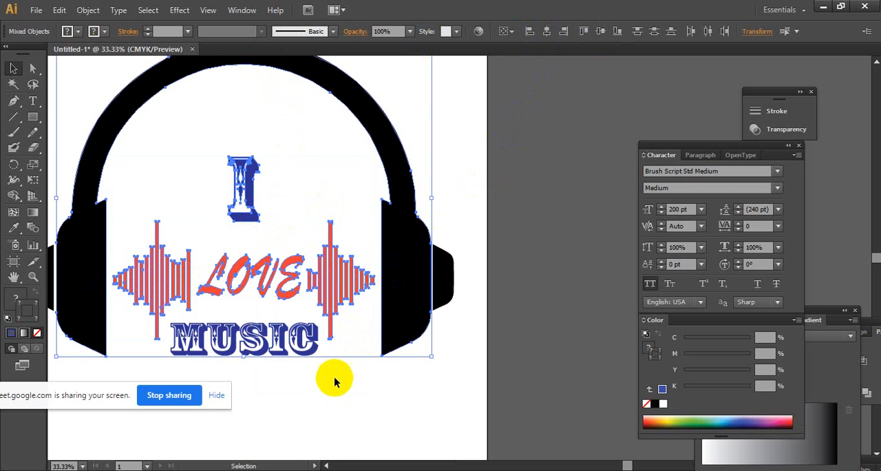
pyautogui.click(410, 400)
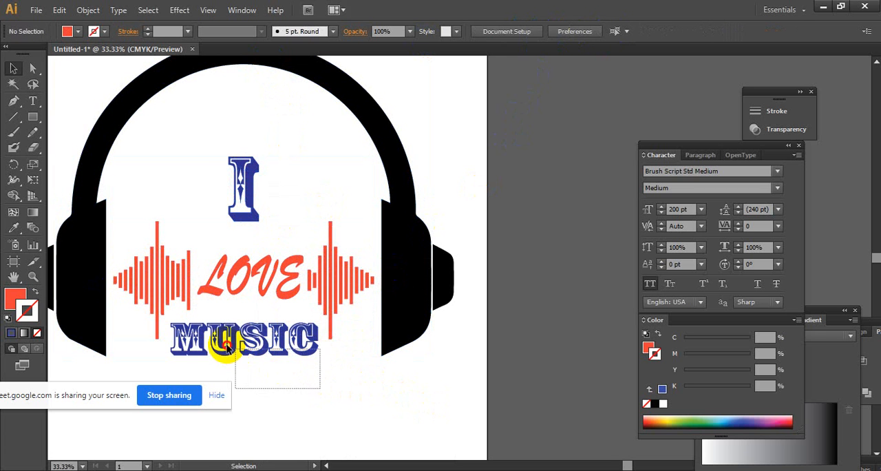
pyautogui.click(212, 335)
pyautogui.rightClick(219, 338)
pyautogui.click(414, 388)
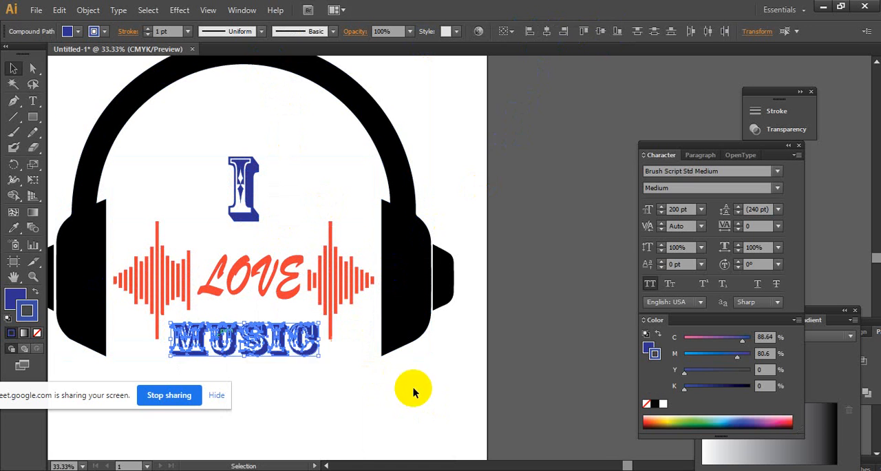
pyautogui.click(414, 386)
pyautogui.keyDown('ctrl'); pyautogui.keyDown('alt'); pyautogui.click(394, 274); pyautogui.keyUp('alt'); pyautogui.keyUp('ctrl')
pyautogui.moveTo(394, 204); pyautogui.dragTo(348, 276)
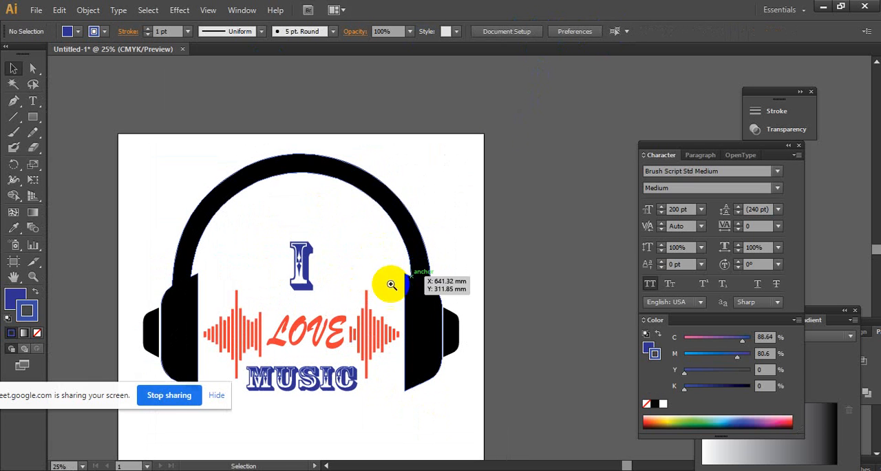
pyautogui.click(365, 190)
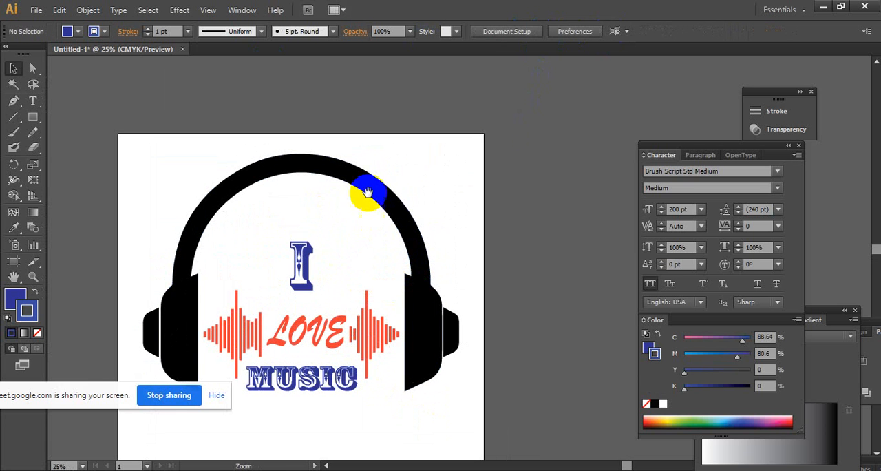
pyautogui.click(78, 35)
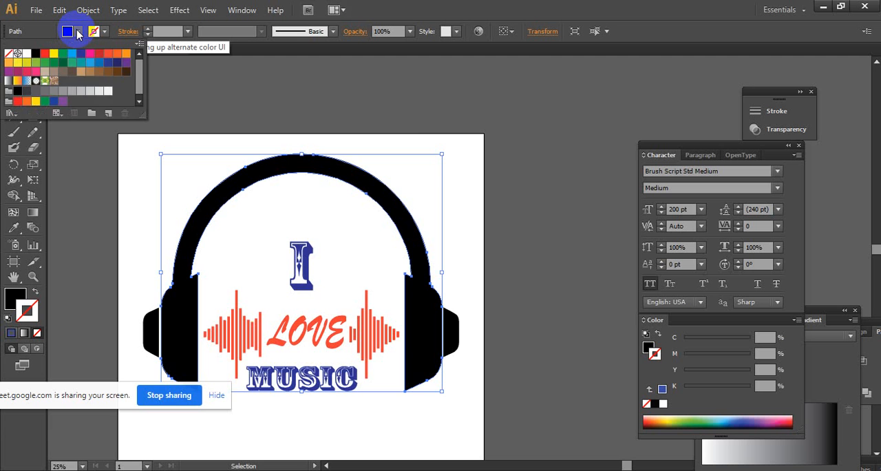
pyautogui.click(462, 134)
# - Select the whole headphone design with its lettering and move it down to about the middle of the artboard
pyautogui.keyDown('ctrl'); pyautogui.keyDown('alt'); pyautogui.click(419, 232); pyautogui.keyUp('alt'); pyautogui.keyUp('ctrl')
pyautogui.moveTo(424, 240); pyautogui.dragTo(362, 237)
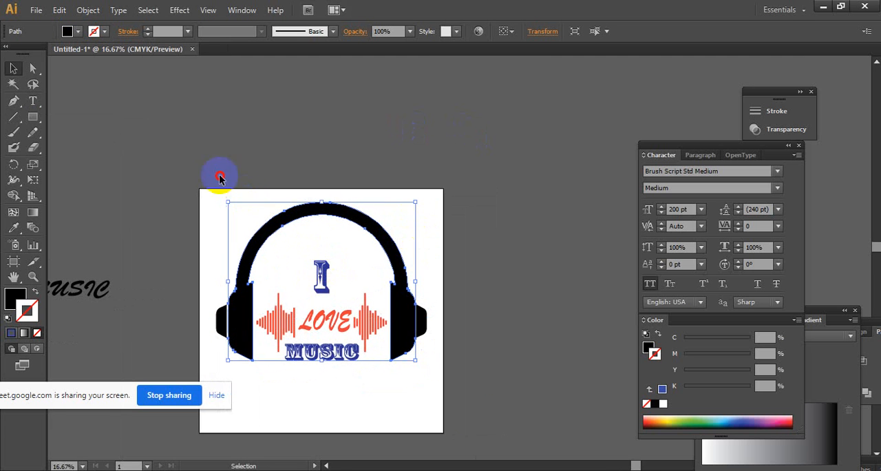
pyautogui.click(520, 422)
pyautogui.scroll(-3, 475, 291)
pyautogui.moveTo(198, 114); pyautogui.dragTo(422, 276)
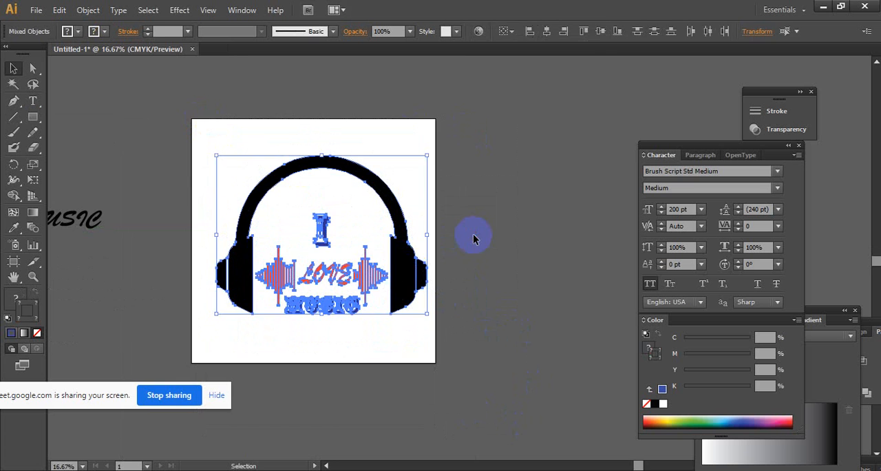
pyautogui.click(472, 236)
pyautogui.click(431, 260)
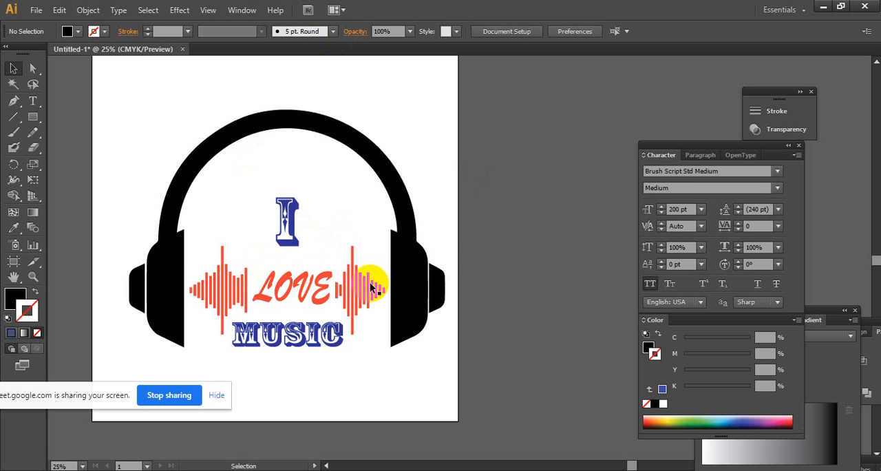
# - Ungroup the word "LOVE" and the two waveform pieces
pyautogui.hotkey('ctrl', 'space')
pyautogui.keyDown('ctrl'); pyautogui.click(354, 303); pyautogui.keyUp('ctrl')
pyautogui.keyDown('ctrl'); pyautogui.click(391, 210); pyautogui.keyUp('ctrl')
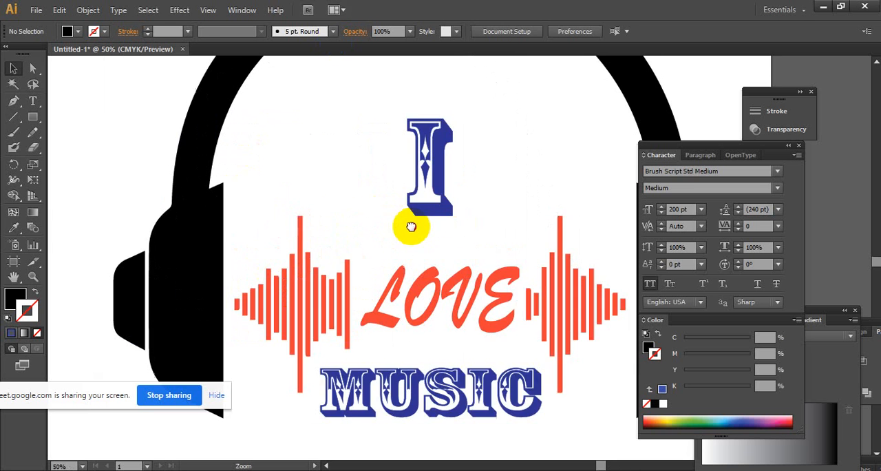
pyautogui.moveTo(409, 223); pyautogui.dragTo(295, 202)
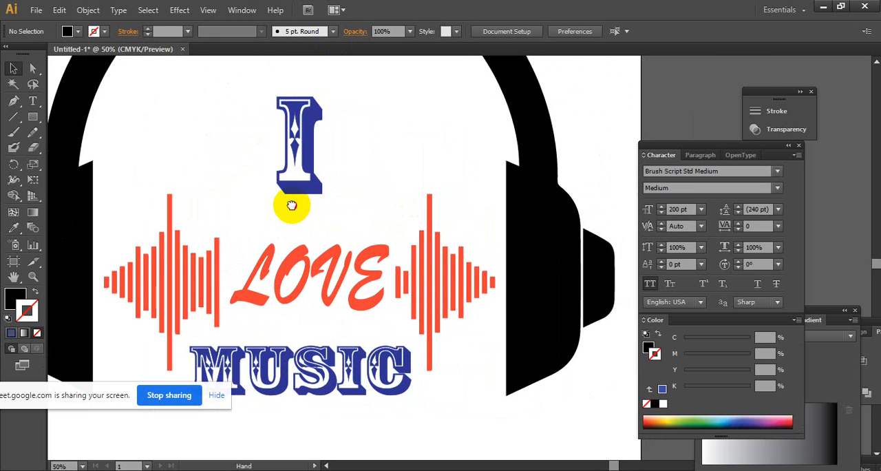
pyautogui.moveTo(281, 205); pyautogui.dragTo(222, 222)
pyautogui.moveTo(338, 288); pyautogui.dragTo(305, 275)
pyautogui.rightClick(305, 275)
pyautogui.click(342, 349)
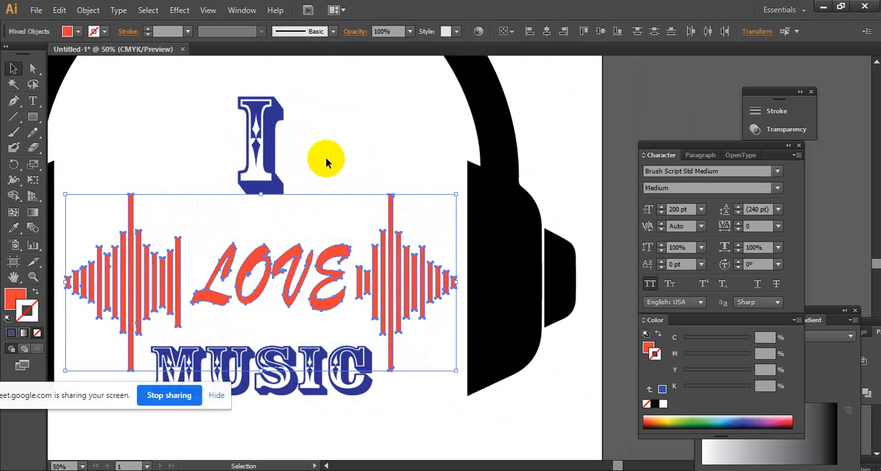
pyautogui.click(197, 241)
# - Recolour the word "LOVE" by sampling the blue fill and stroke of the "I" with the Eyedropper
pyautogui.click(322, 279)
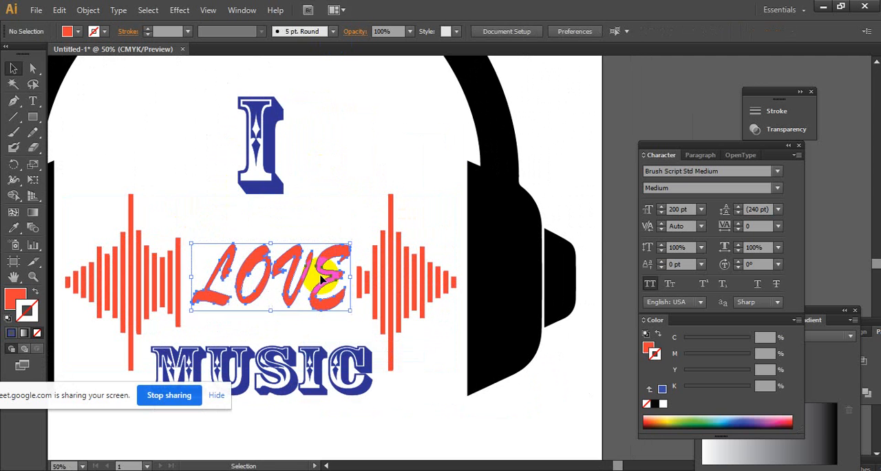
pyautogui.click(13, 228)
pyautogui.click(262, 91)
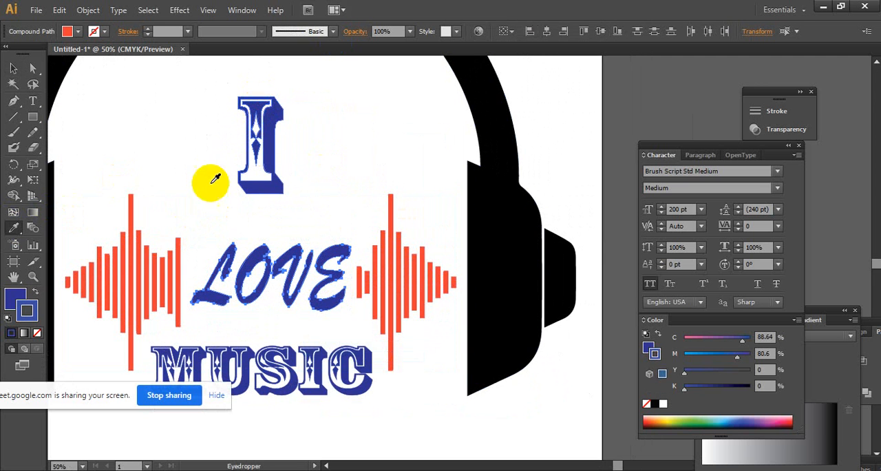
pyautogui.click(13, 68)
pyautogui.click(191, 114)
pyautogui.keyDown('ctrl'); pyautogui.keyDown('alt'); pyautogui.click(377, 174); pyautogui.keyUp('alt'); pyautogui.keyUp('ctrl')
pyautogui.keyDown('ctrl'); pyautogui.keyDown('alt'); pyautogui.click(376, 172); pyautogui.keyUp('alt'); pyautogui.keyUp('ctrl')
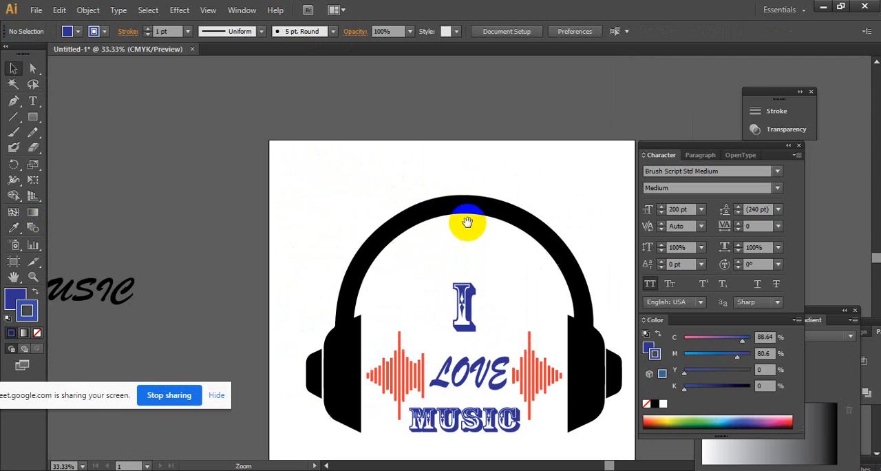
pyautogui.moveTo(467, 222); pyautogui.dragTo(323, 134)
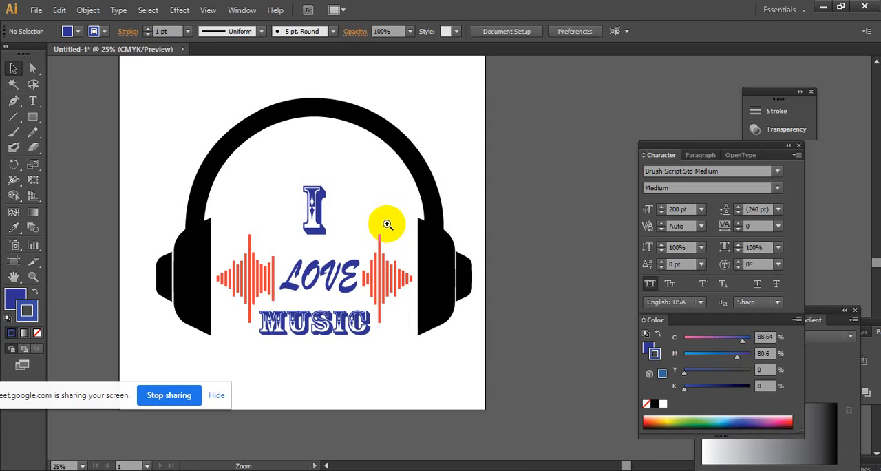
# - Move the word "LOVE" out from between the waveforms to the artboard's lower right corner
pyautogui.keyDown('ctrl'); pyautogui.click(346, 241); pyautogui.keyUp('ctrl')
pyautogui.moveTo(446, 249); pyautogui.dragTo(431, 240)
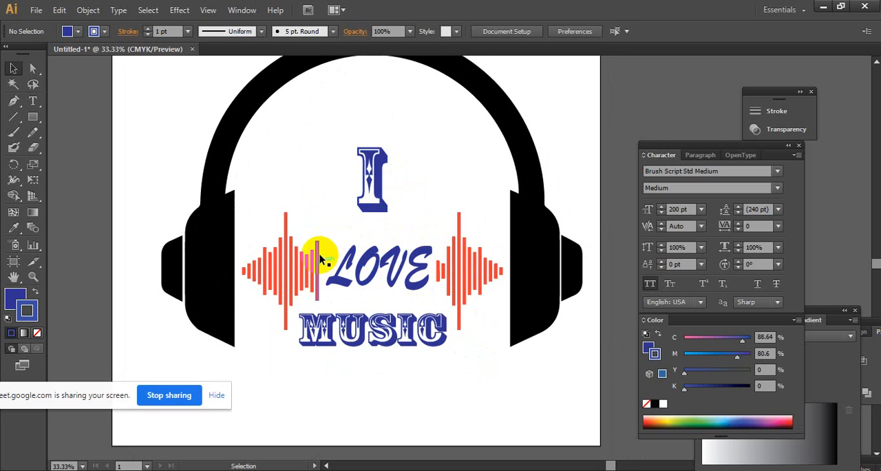
pyautogui.moveTo(325, 236); pyautogui.dragTo(523, 424)
# - Scale the left waveform down to a little over half size and place it beside the left ear cup
pyautogui.press('space')
pyautogui.hotkey('ctrl', 'space')
pyautogui.keyDown('ctrl'); pyautogui.click(353, 218); pyautogui.keyUp('ctrl')
pyautogui.press('space')
pyautogui.moveTo(402, 254); pyautogui.dragTo(159, 321)
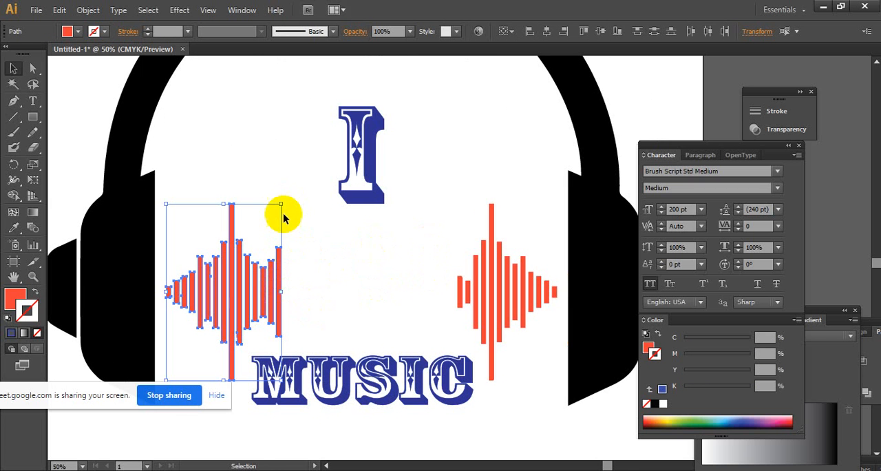
pyautogui.moveTo(282, 208); pyautogui.dragTo(230, 281)
pyautogui.moveTo(197, 335); pyautogui.dragTo(194, 290)
pyautogui.click(308, 273)
# - Scale the right waveform down to match the left one and place it near the right ear cup
pyautogui.moveTo(421, 229); pyautogui.dragTo(558, 346)
pyautogui.moveTo(457, 204); pyautogui.dragTo(502, 282)
pyautogui.moveTo(516, 315); pyautogui.dragTo(518, 292)
# - Group the bars of the right waveform and the bars of the left waveform as two separate groups
pyautogui.rightClick(518, 292)
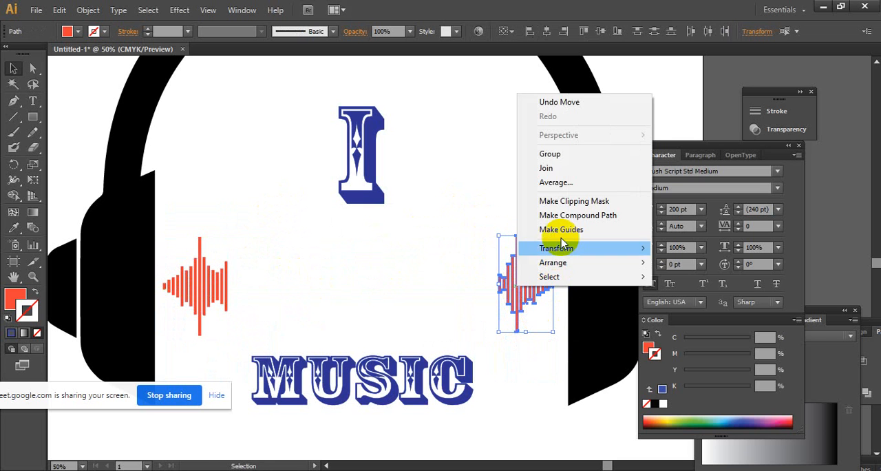
pyautogui.click(561, 157)
pyautogui.click(270, 296)
pyautogui.moveTo(261, 235); pyautogui.dragTo(164, 317)
pyautogui.rightClick(165, 297)
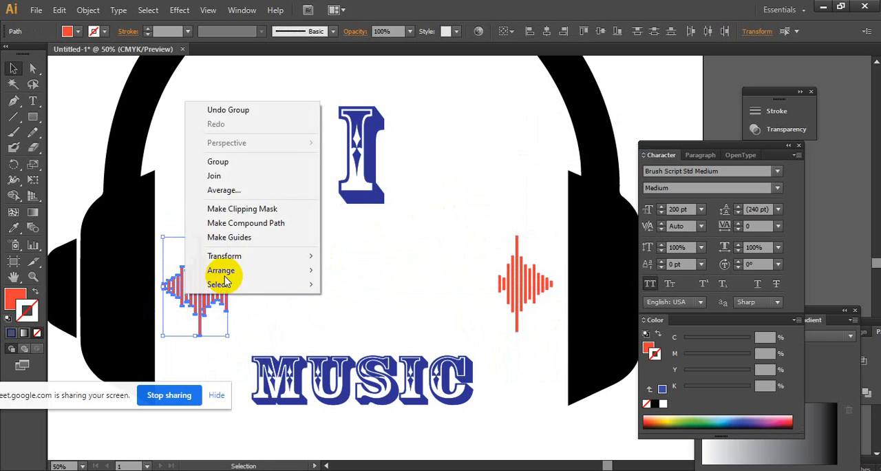
pyautogui.click(279, 162)
# - Align the two waveform groups to a common vertical centre
pyautogui.keyDown('shift'); pyautogui.click(523, 261); pyautogui.keyUp('shift')
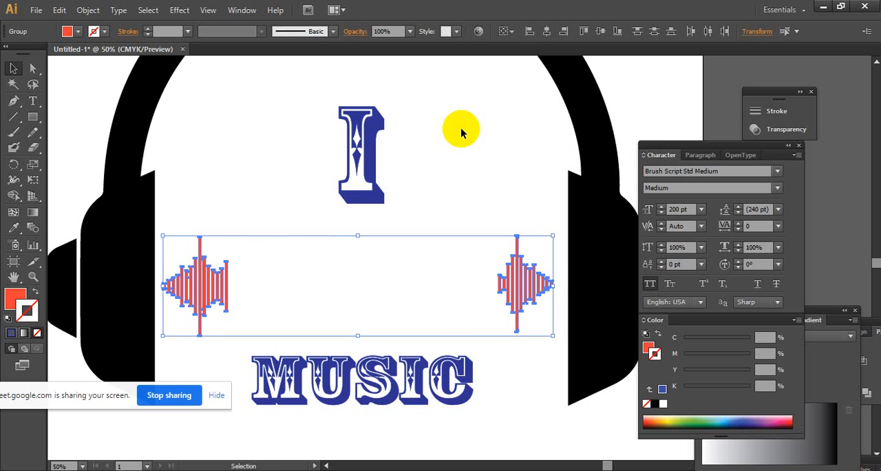
pyautogui.click(599, 33)
pyautogui.click(451, 186)
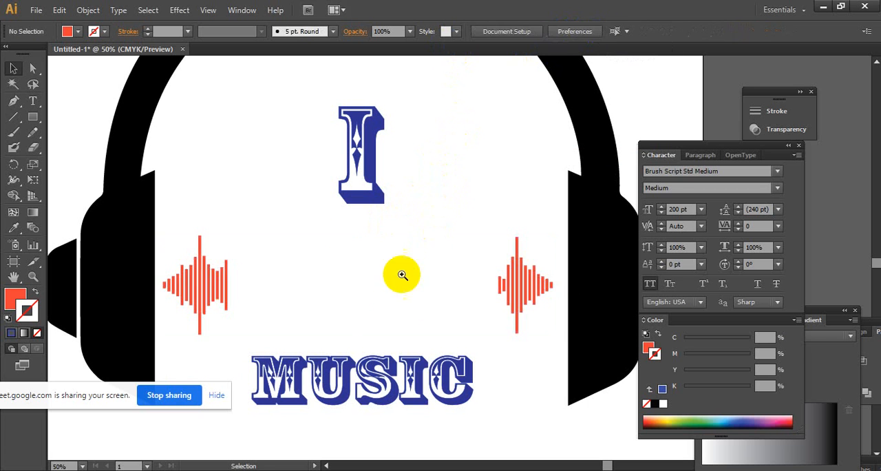
# - Move the word "MUSIC" down and the "I" up to open space between them
pyautogui.click(413, 333)
pyautogui.click(348, 351)
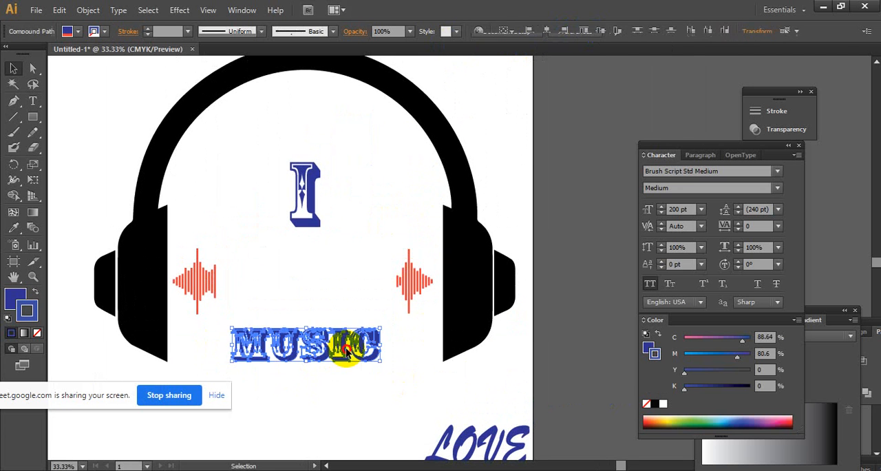
pyautogui.moveTo(348, 352); pyautogui.dragTo(353, 427)
pyautogui.moveTo(301, 193); pyautogui.dragTo(297, 138)
pyautogui.click(335, 219)
# - Place the word "LOVE" between the two waveforms and enlarge it to fill the gap
pyautogui.moveTo(391, 390); pyautogui.dragTo(342, 305)
pyautogui.moveTo(468, 375); pyautogui.dragTo(305, 215)
pyautogui.click(308, 214)
pyautogui.hotkey('ctrl', 'z')
pyautogui.moveTo(325, 244); pyautogui.dragTo(228, 170)
pyautogui.click(371, 292)
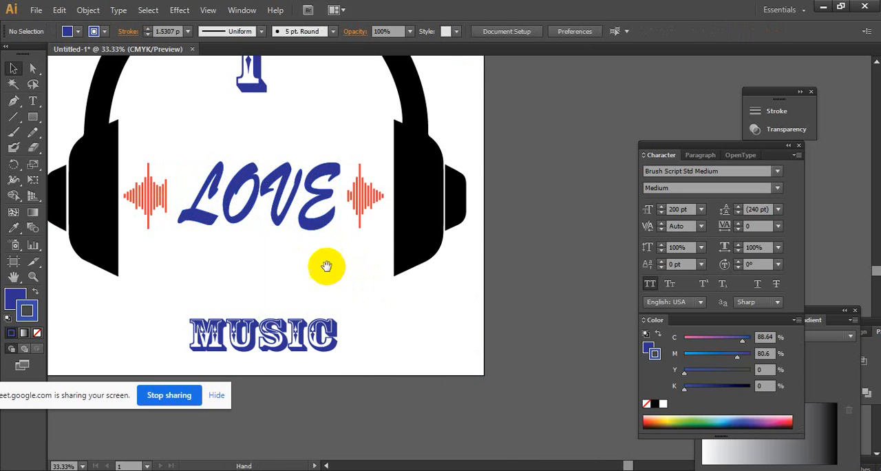
# - Shrink "MUSIC" and "I", placing "MUSIC" just below "LOVE" and the "I" just above it
pyautogui.moveTo(324, 266); pyautogui.dragTo(364, 319)
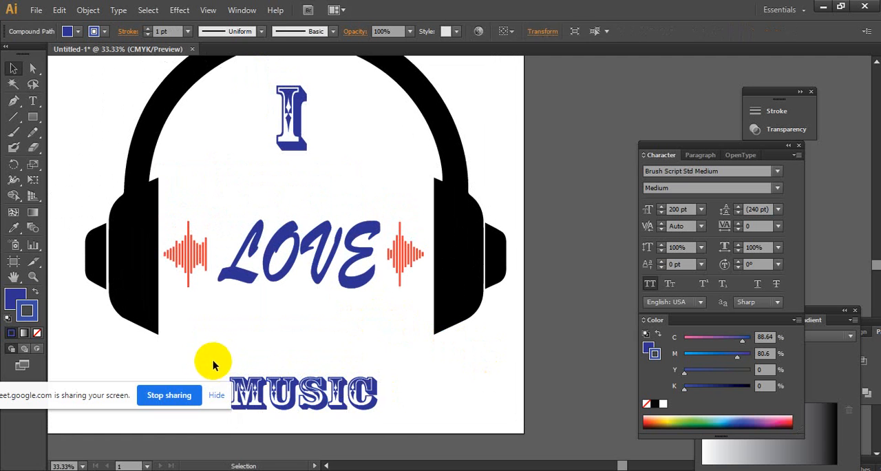
pyautogui.moveTo(211, 360)
pyautogui.mouseDown()
pyautogui.moveTo(373, 409)
pyautogui.moveTo(344, 405)
pyautogui.moveTo(342, 323)
pyautogui.moveTo(362, 327)
pyautogui.moveTo(339, 321)
pyautogui.moveTo(331, 307)
pyautogui.moveTo(336, 315)
pyautogui.mouseUp()
pyautogui.click(373, 371)
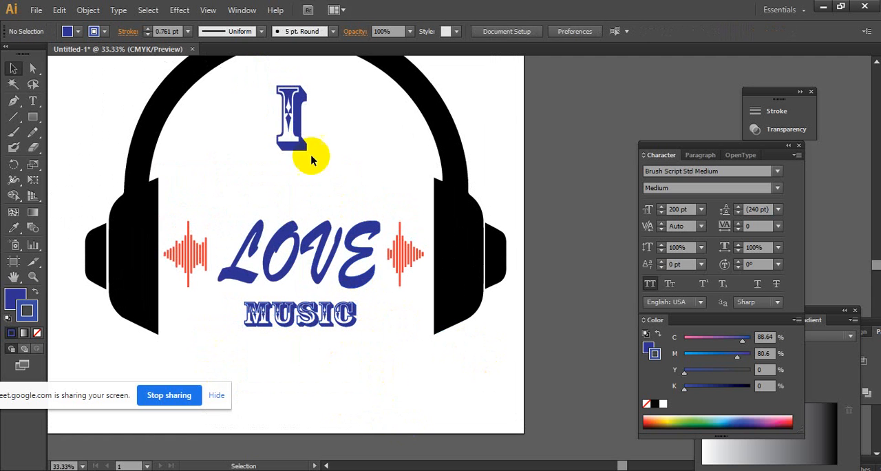
pyautogui.moveTo(291, 116)
pyautogui.mouseDown()
pyautogui.moveTo(311, 118)
pyautogui.moveTo(301, 168)
pyautogui.moveTo(292, 142)
pyautogui.moveTo(298, 171)
pyautogui.mouseUp()
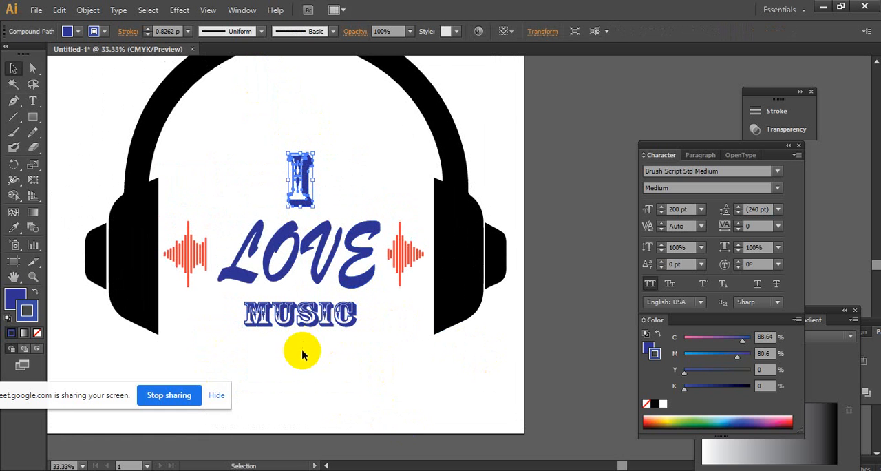
pyautogui.click(303, 353)
# - Examine the balance of the lettering and waveforms inside the headphones
pyautogui.keyDown('ctrl'); pyautogui.keyDown('alt'); pyautogui.click(392, 293); pyautogui.keyUp('alt'); pyautogui.keyUp('ctrl')
pyautogui.keyDown('ctrl'); pyautogui.click(466, 241); pyautogui.keyUp('ctrl')
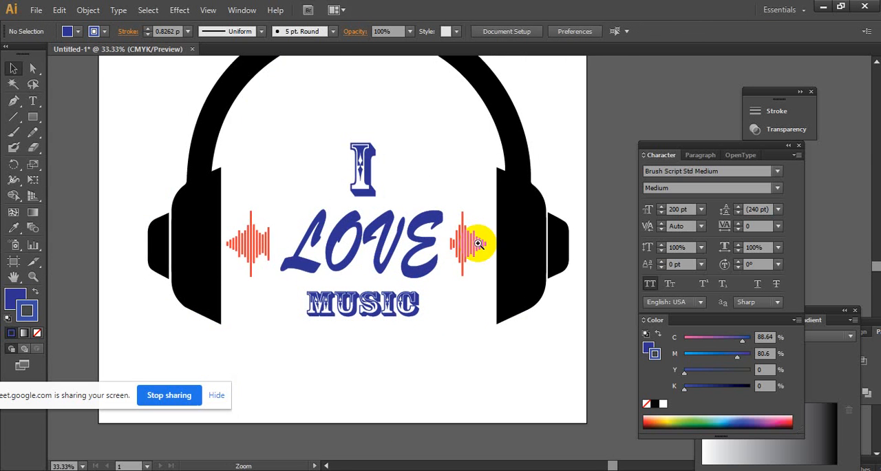
pyautogui.keyDown('ctrl'); pyautogui.click(481, 241); pyautogui.keyUp('ctrl')
pyautogui.keyDown('ctrl'); pyautogui.click(473, 251); pyautogui.keyUp('ctrl')
pyautogui.keyDown('ctrl'); pyautogui.keyDown('alt'); pyautogui.click(407, 264); pyautogui.keyUp('alt'); pyautogui.keyUp('ctrl')
pyautogui.keyDown('ctrl'); pyautogui.keyDown('alt'); pyautogui.click(406, 263); pyautogui.keyUp('alt'); pyautogui.keyUp('ctrl')
pyautogui.moveTo(431, 291); pyautogui.dragTo(394, 326)
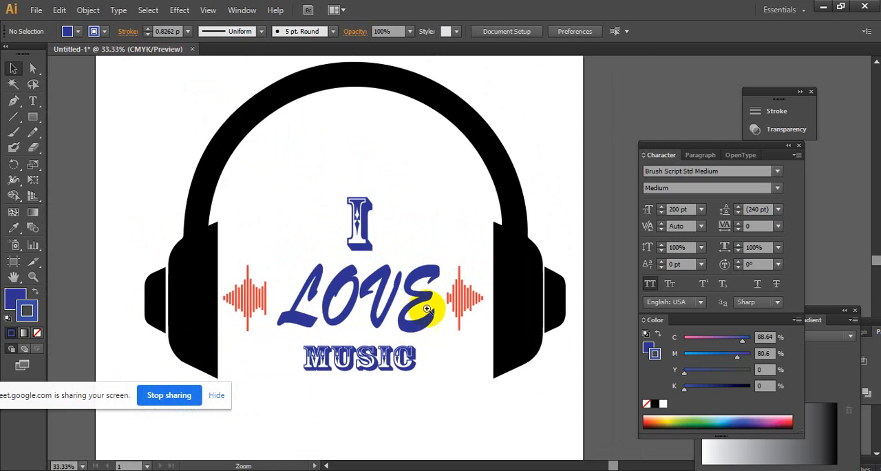
# - Fill the word "LOVE" with the yellow-to-orange linear gradient swatch
pyautogui.keyDown('ctrl'); pyautogui.click(430, 307); pyautogui.keyUp('ctrl')
pyautogui.moveTo(404, 294); pyautogui.dragTo(435, 309)
pyautogui.moveTo(280, 218); pyautogui.dragTo(491, 294)
pyautogui.click(94, 31)
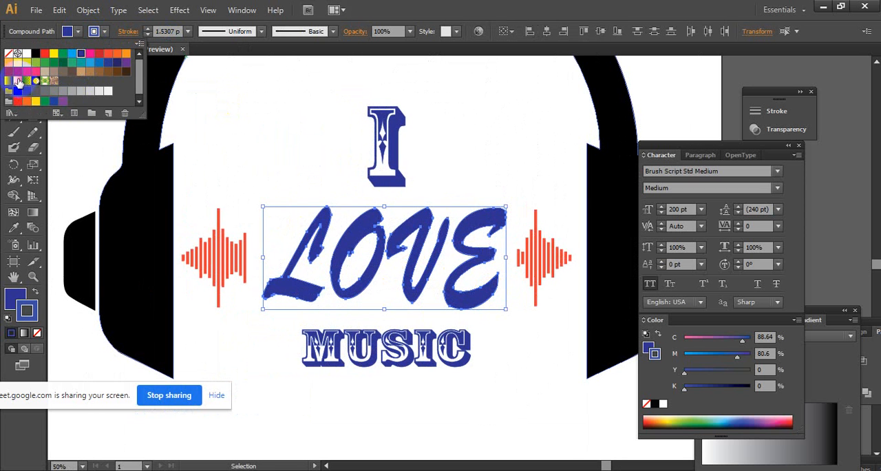
pyautogui.click(19, 81)
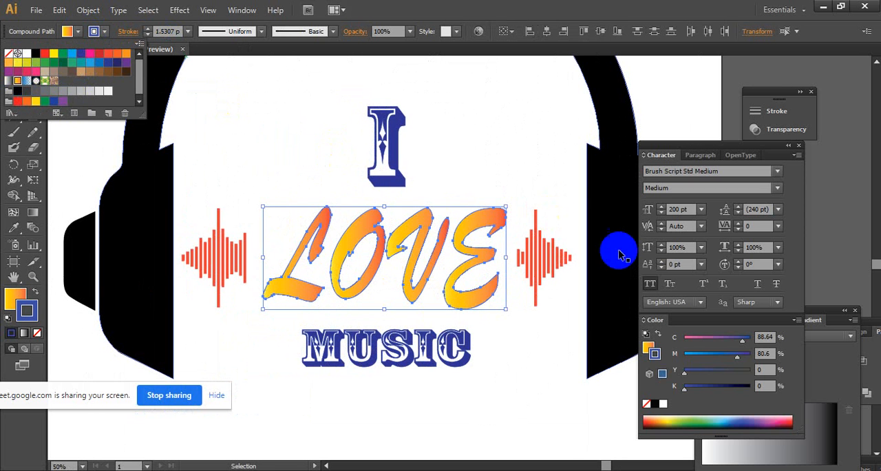
# - Move the Character and Color panels out of the way and place the Gradient panel beside the artwork
pyautogui.click(724, 152)
pyautogui.moveTo(721, 150)
pyautogui.mouseDown()
pyautogui.moveTo(823, 219)
pyautogui.moveTo(815, 247)
pyautogui.mouseUp()
pyautogui.click(728, 311)
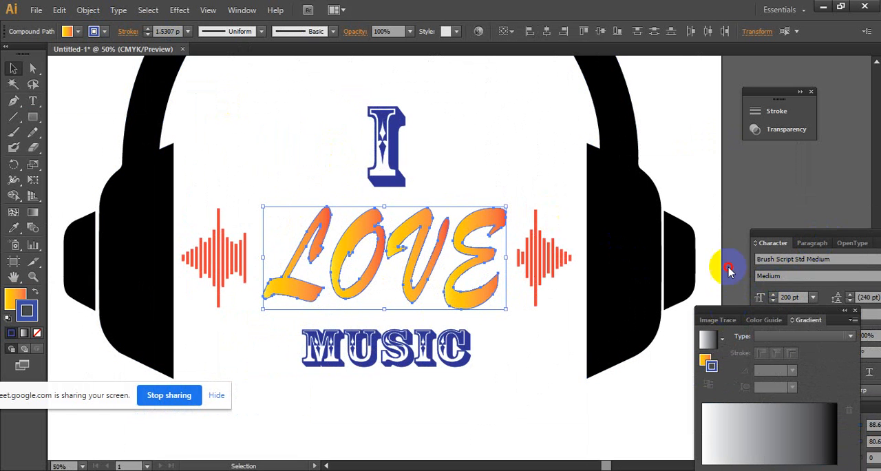
pyautogui.moveTo(729, 268); pyautogui.dragTo(720, 186)
pyautogui.click(742, 316)
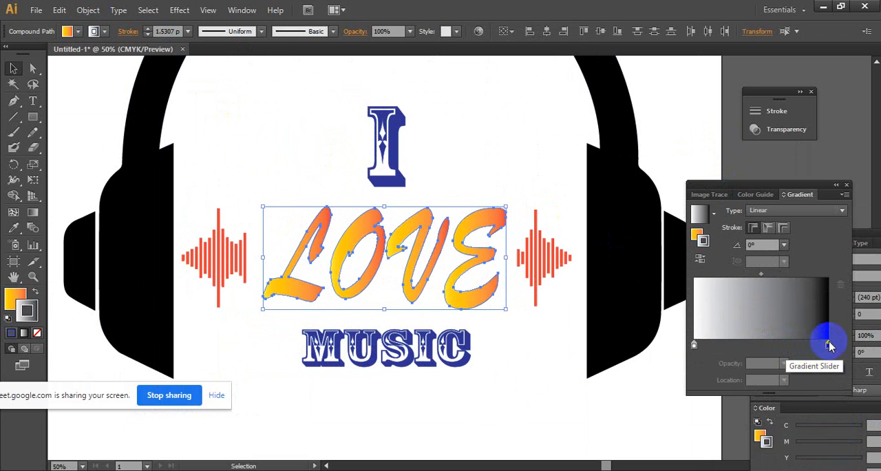
# - Reselect the word "LOVE" and remove its stroke
pyautogui.click(413, 229)
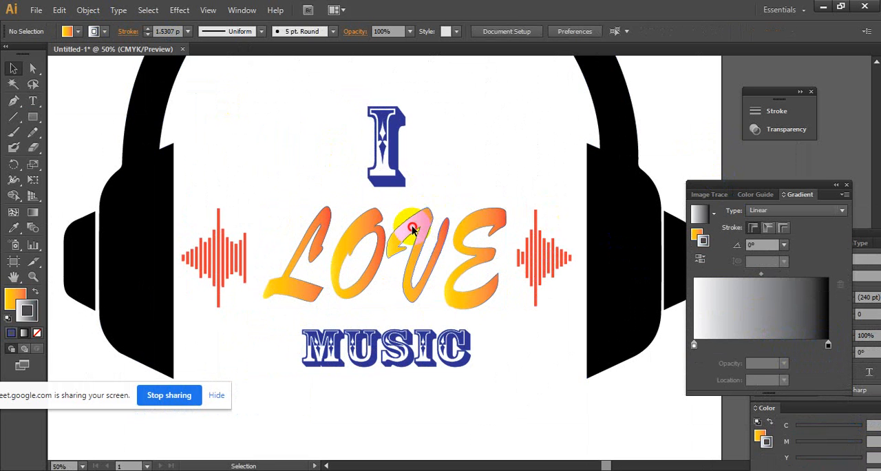
pyautogui.click(413, 229)
pyautogui.moveTo(291, 202); pyautogui.dragTo(482, 275)
pyautogui.rightClick(465, 256)
pyautogui.moveTo(504, 187); pyautogui.dragTo(312, 256)
pyautogui.moveTo(309, 186)
pyautogui.mouseDown()
pyautogui.moveTo(295, 202)
pyautogui.moveTo(481, 278)
pyautogui.mouseUp()
pyautogui.click(106, 32)
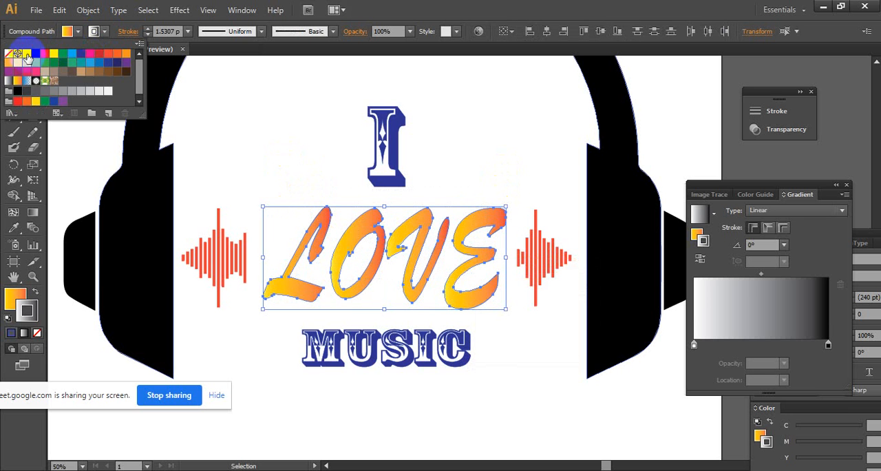
pyautogui.click(10, 57)
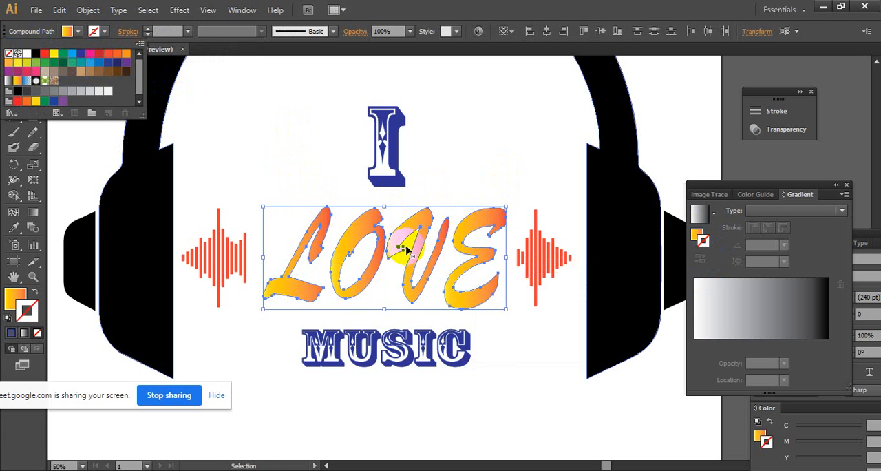
# - Remove the intermediate colour stops from the fill gradient of "LOVE" and change its red end stop to blue
pyautogui.click(19, 300)
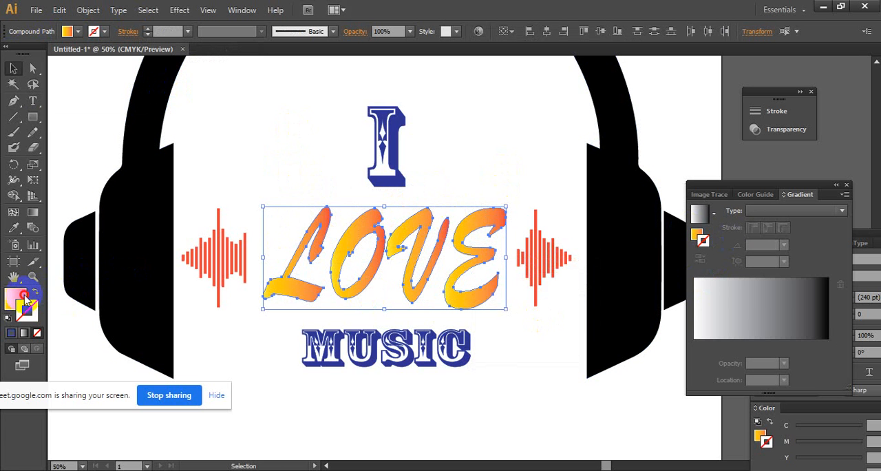
pyautogui.click(22, 298)
pyautogui.doubleClick(25, 298)
pyautogui.click(818, 150)
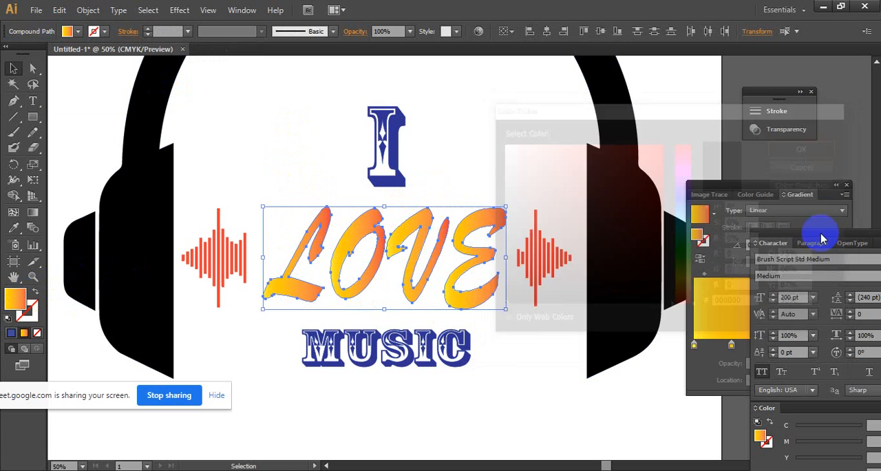
pyautogui.click(720, 255)
pyautogui.moveTo(731, 347); pyautogui.dragTo(734, 376)
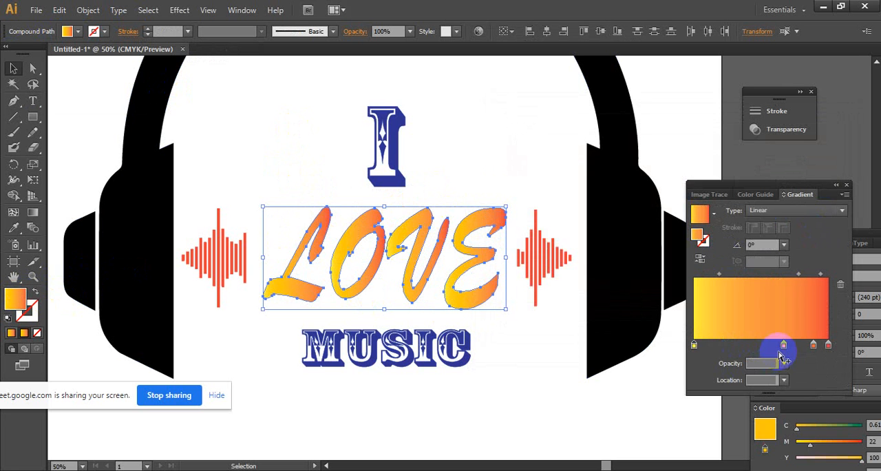
pyautogui.moveTo(783, 344); pyautogui.dragTo(828, 351)
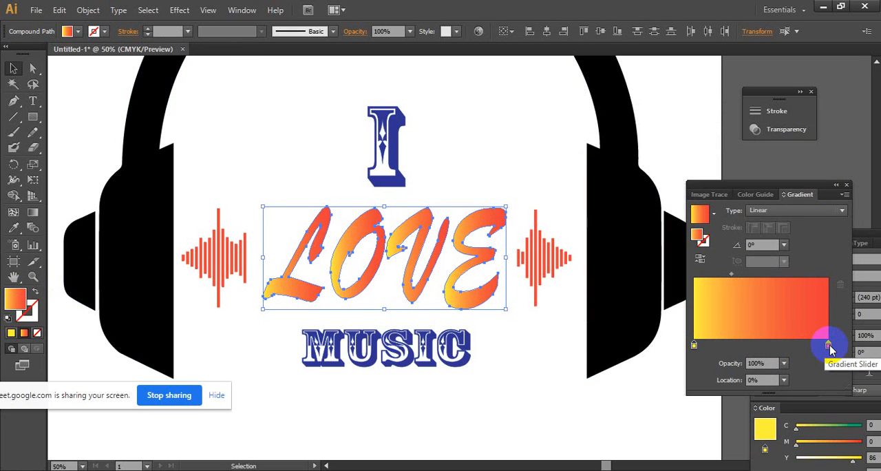
pyautogui.doubleClick(829, 346)
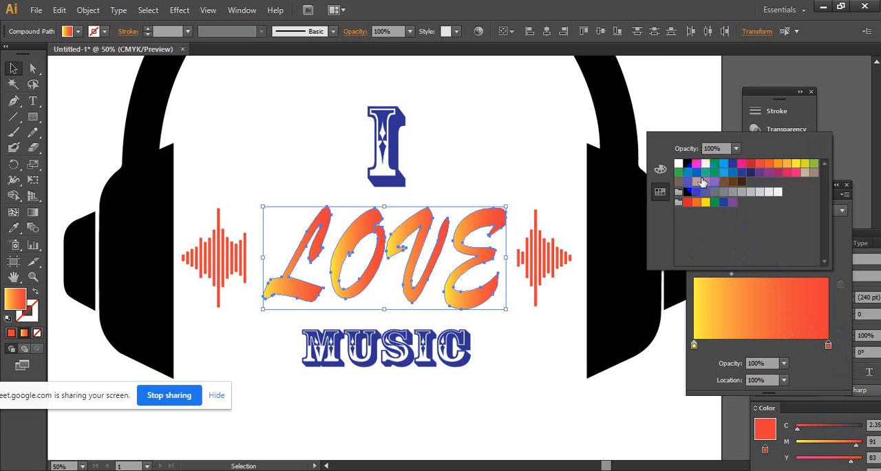
pyautogui.click(734, 166)
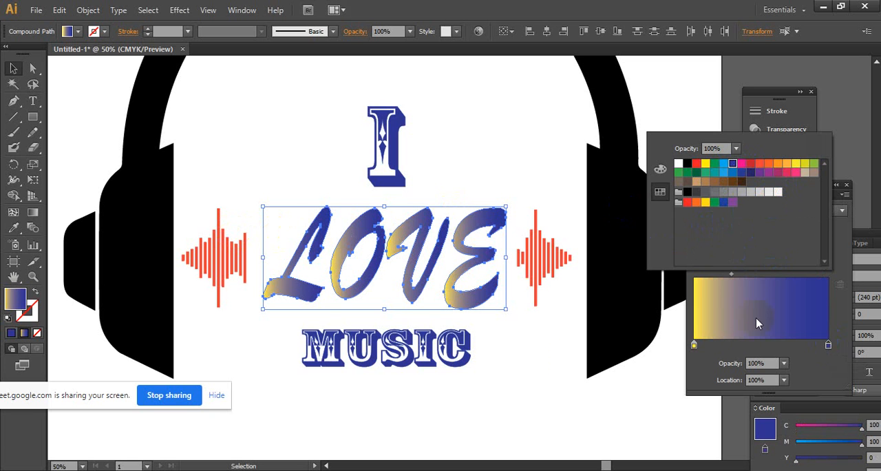
# - Expand the gradient fill of "LOVE" into 255 objects
pyautogui.click(79, 12)
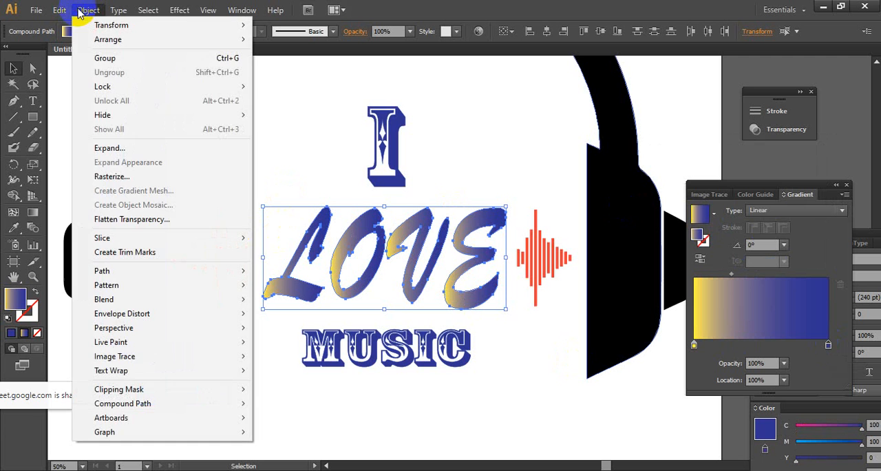
pyautogui.click(146, 147)
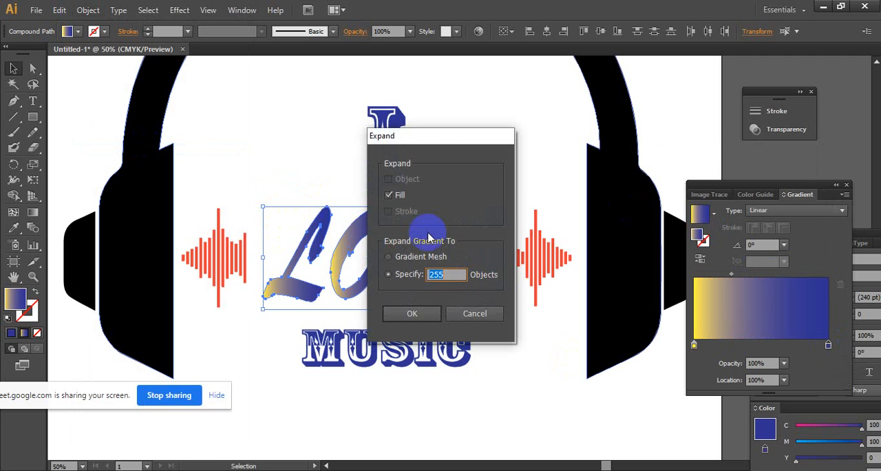
pyautogui.click(416, 314)
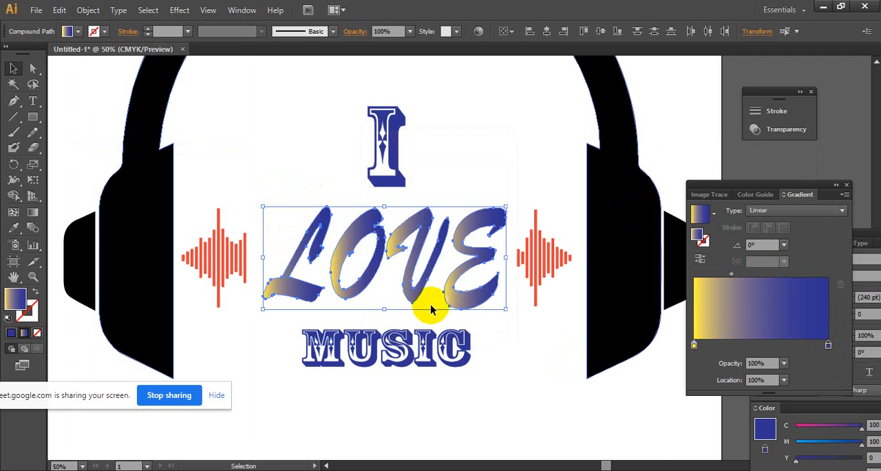
# - Draw a rectangle in the empty area near the artboard's upper-left corner, outside the headphones
pyautogui.scroll(10, 460, 243)
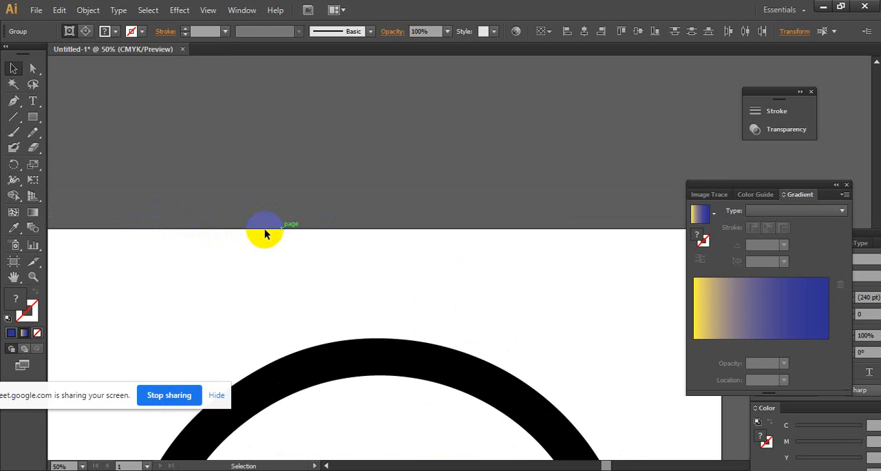
pyautogui.moveTo(240, 237); pyautogui.dragTo(505, 185)
pyautogui.keyDown('ctrl'); pyautogui.click(453, 225); pyautogui.keyUp('ctrl')
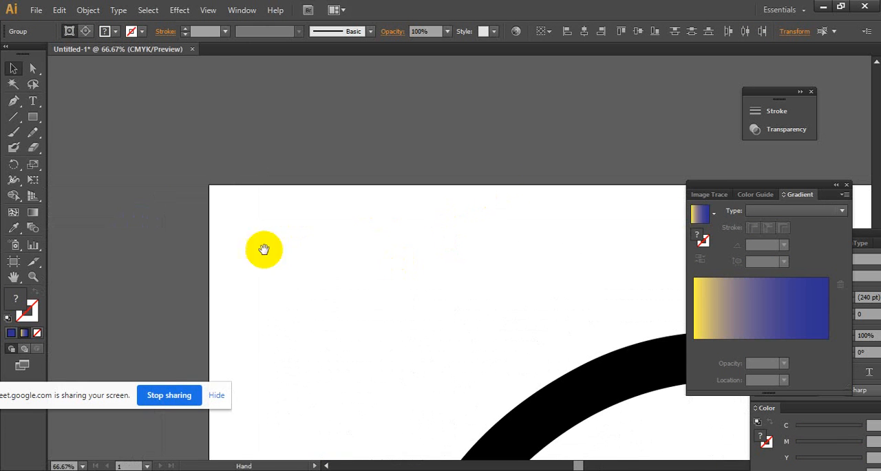
pyautogui.moveTo(32, 127); pyautogui.dragTo(64, 117)
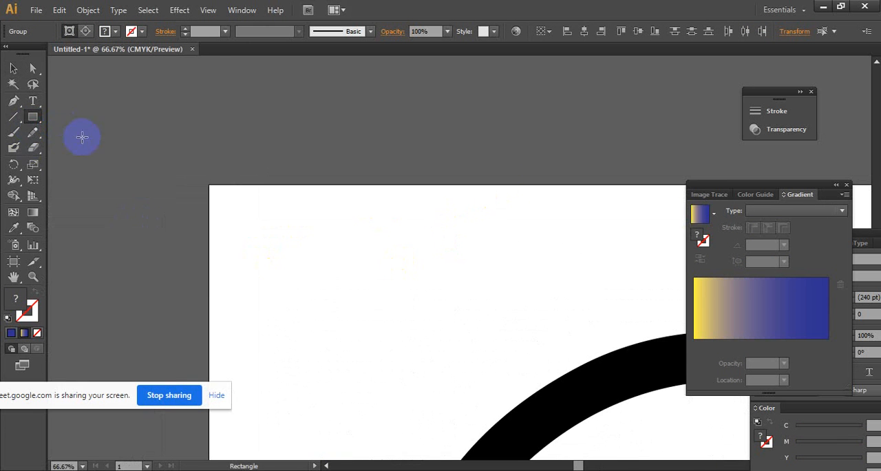
pyautogui.moveTo(303, 285); pyautogui.dragTo(458, 384)
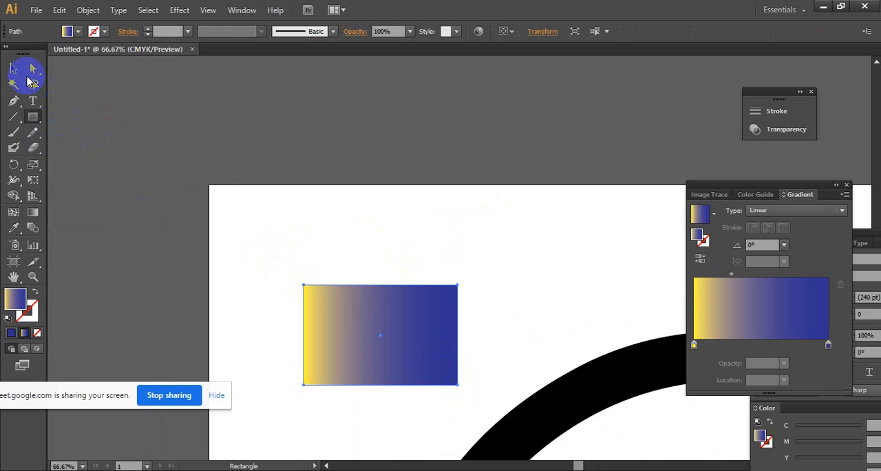
# - Give the rectangle no fill and a black stroke 21 pt thick
pyautogui.click(78, 33)
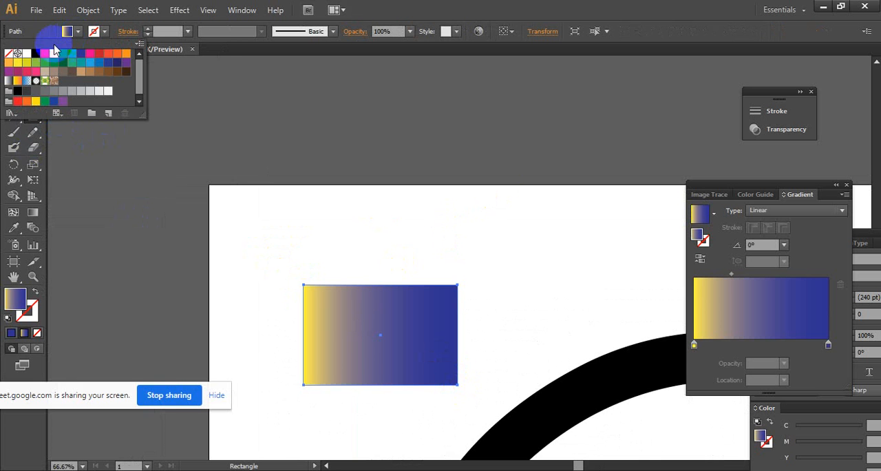
pyautogui.click(8, 54)
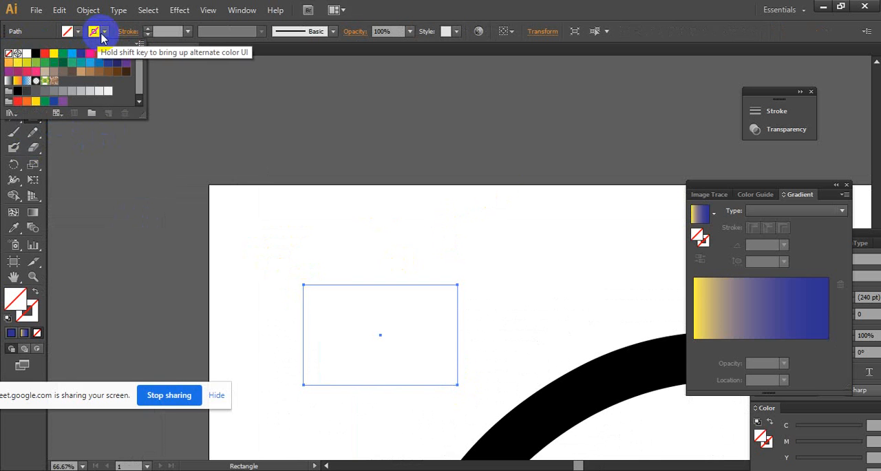
pyautogui.click(37, 55)
pyautogui.click(149, 31)
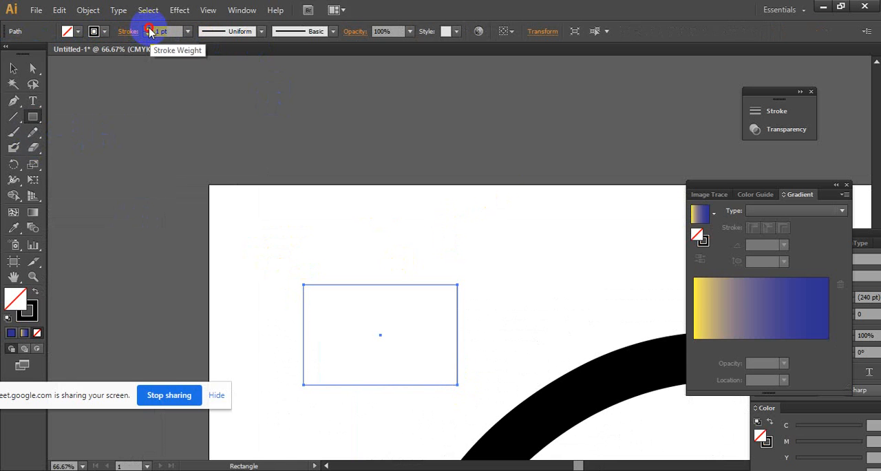
pyautogui.click(149, 32)
pyautogui.click(149, 31)
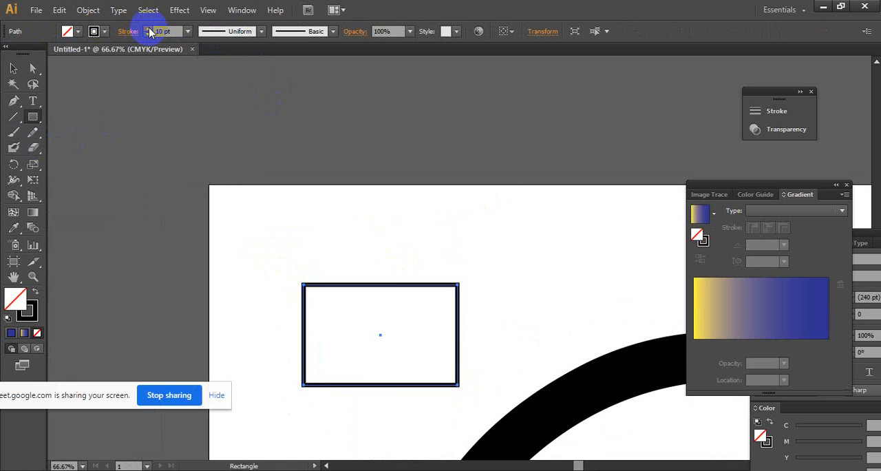
pyautogui.click(149, 32)
pyautogui.click(149, 32)
pyautogui.click(149, 30)
pyautogui.click(149, 30)
pyautogui.click(149, 30)
pyautogui.click(149, 29)
pyautogui.click(149, 30)
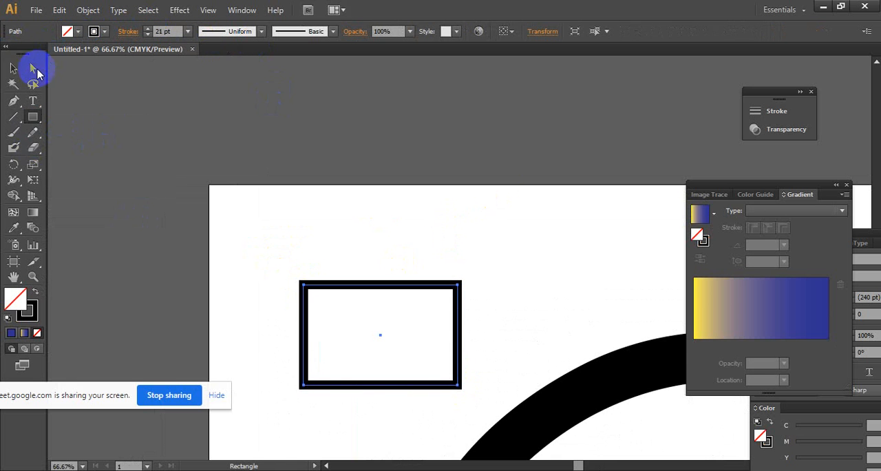
# - Expand the rectangle's fill and stroke into a filled frame shape and move it slightly up and to the left
pyautogui.click(14, 68)
pyautogui.click(413, 239)
pyautogui.keyDown('ctrl'); pyautogui.click(432, 329); pyautogui.keyUp('ctrl')
pyautogui.moveTo(433, 322); pyautogui.dragTo(338, 316)
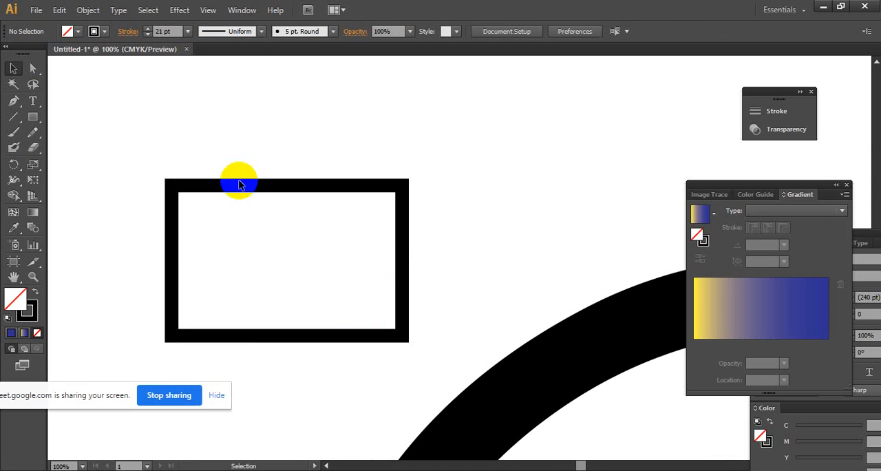
pyautogui.moveTo(161, 131); pyautogui.dragTo(432, 326)
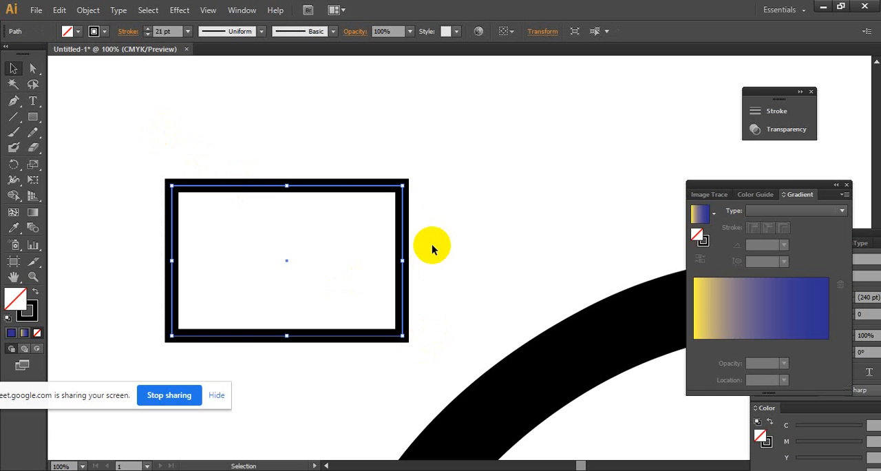
pyautogui.click(88, 10)
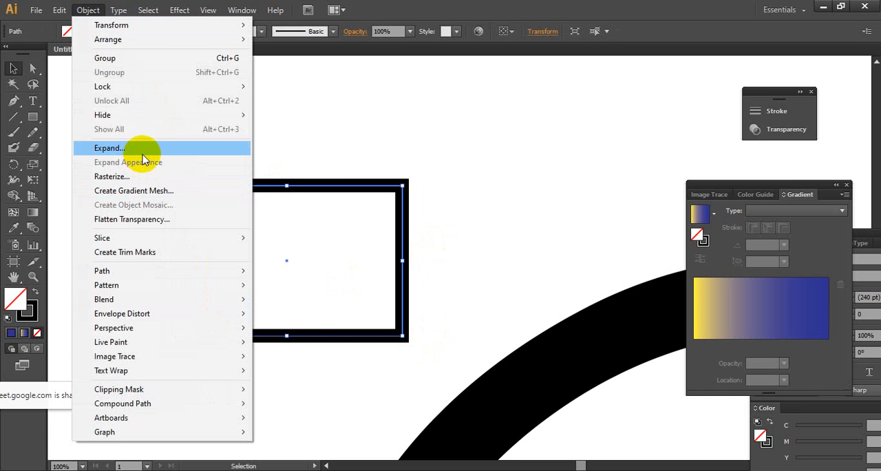
pyautogui.click(142, 150)
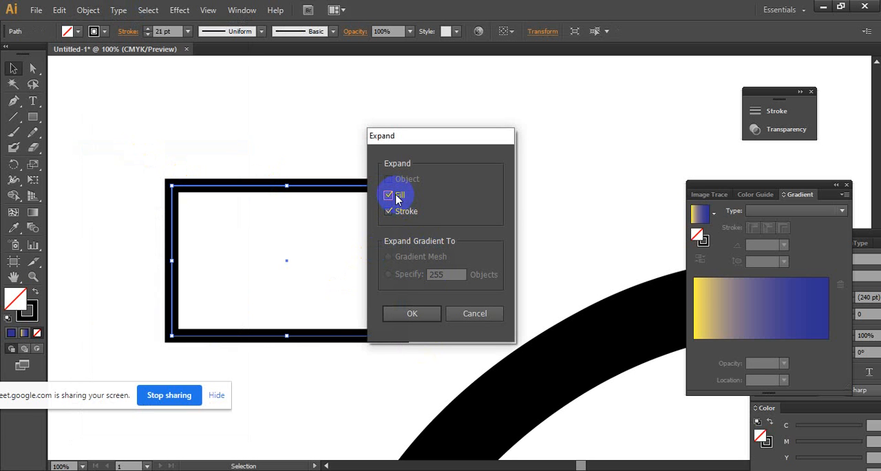
pyautogui.click(415, 319)
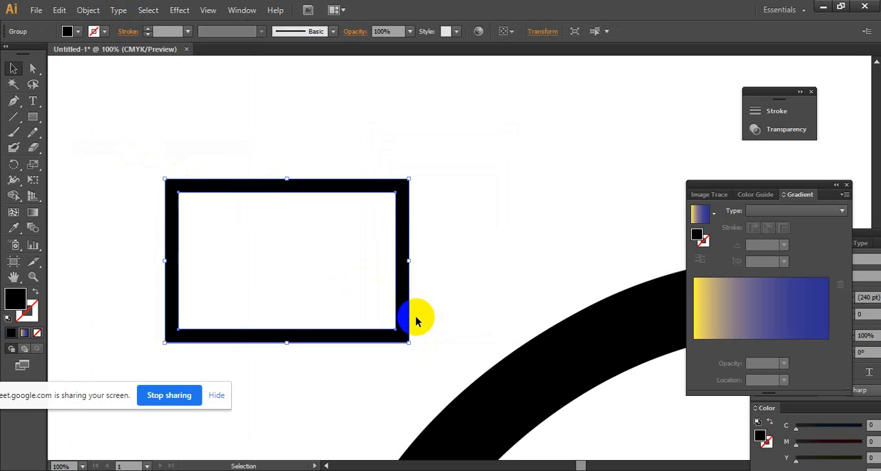
pyautogui.moveTo(250, 186); pyautogui.dragTo(178, 174)
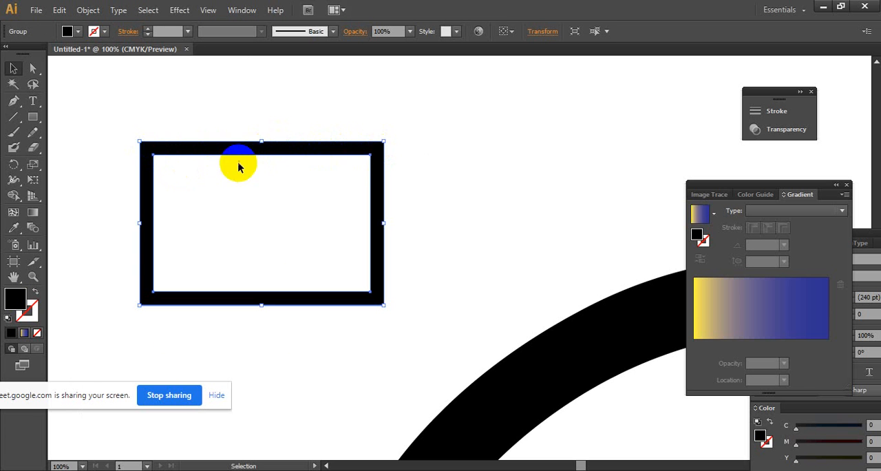
# - Recolour the expanded frame's fill, trying green and brown before settling on CMYK Blue
pyautogui.click(78, 32)
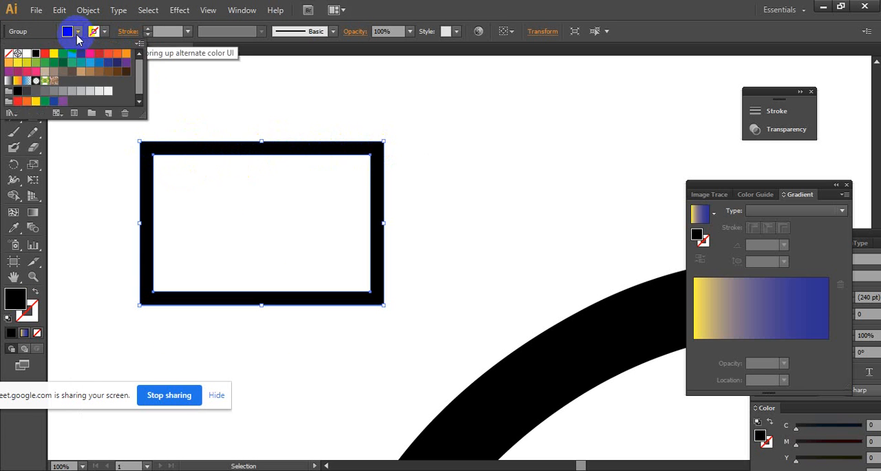
pyautogui.click(63, 53)
pyautogui.click(77, 33)
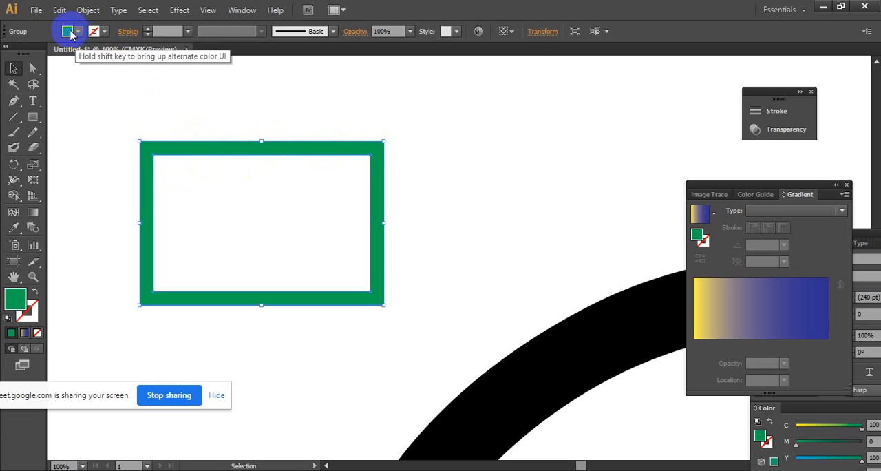
pyautogui.click(79, 32)
pyautogui.click(94, 73)
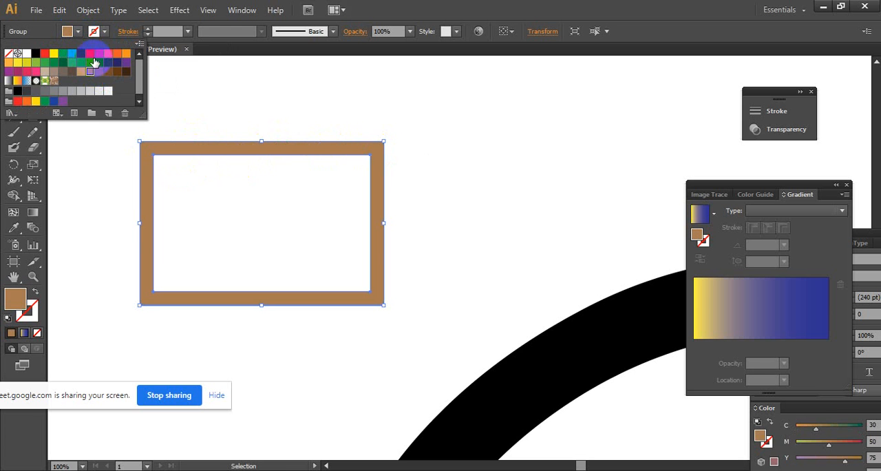
pyautogui.click(78, 32)
pyautogui.click(77, 32)
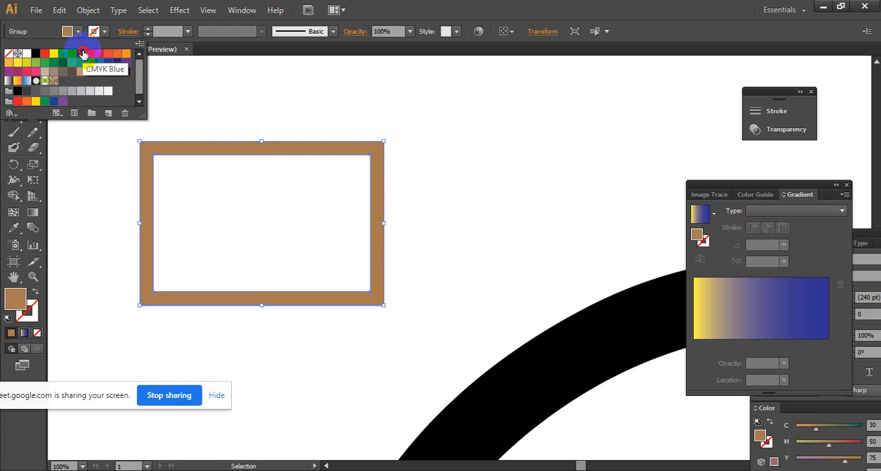
pyautogui.click(80, 53)
pyautogui.click(363, 100)
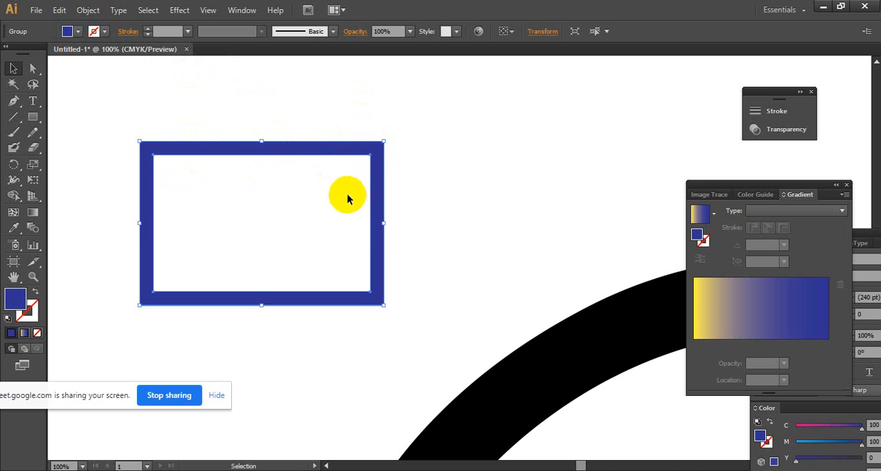
# - Delete the blue frame and paint a wavy freehand line in its place with the 5 pt. Round brush
pyautogui.press('Delete')
pyautogui.click(31, 121)
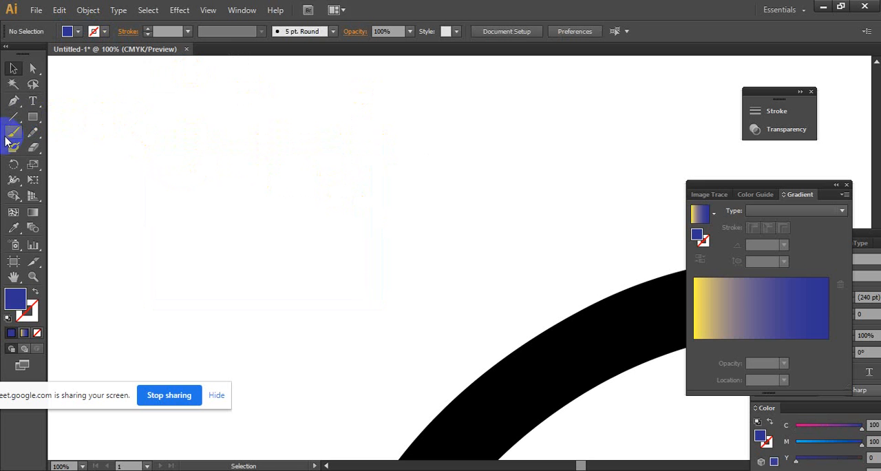
pyautogui.moveTo(166, 230)
pyautogui.mouseDown()
pyautogui.moveTo(248, 188)
pyautogui.moveTo(299, 222)
pyautogui.moveTo(366, 181)
pyautogui.mouseUp()
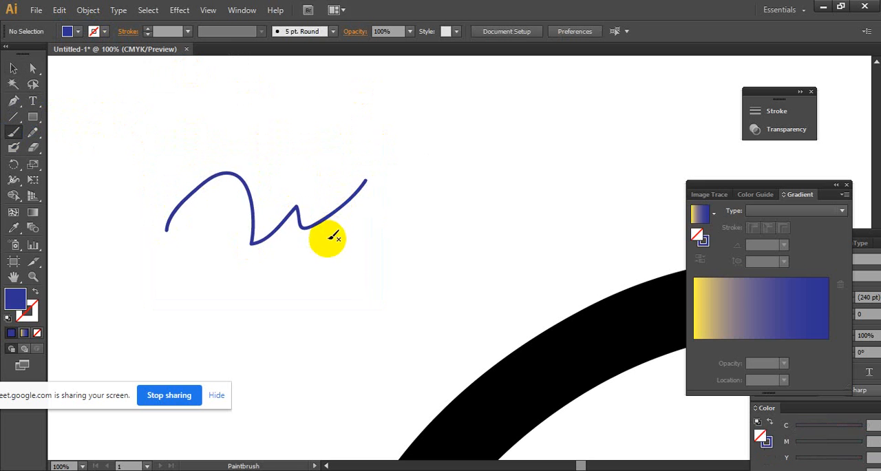
pyautogui.hotkey('shift', 'x')
pyautogui.click(9, 67)
# - Set the stroke weight of the wavy brush line to 13 pt
pyautogui.click(252, 189)
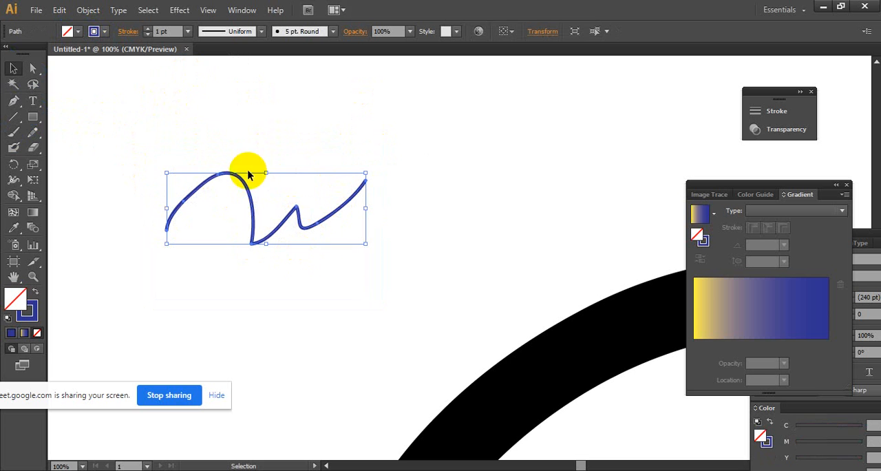
pyautogui.click(147, 29)
pyautogui.click(147, 29)
pyautogui.click(147, 29)
pyautogui.click(147, 29)
pyautogui.click(147, 29)
pyautogui.click(149, 29)
pyautogui.click(148, 29)
pyautogui.click(149, 29)
pyautogui.click(149, 29)
pyautogui.click(149, 29)
pyautogui.click(149, 29)
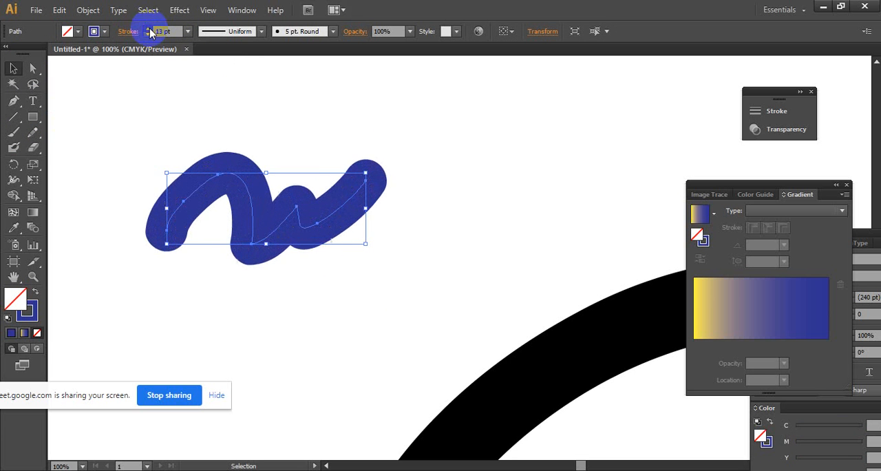
# - Recolour the wavy brush line's stroke red and reselect the line
pyautogui.click(374, 148)
pyautogui.hotkey('ctrl', 'space')
pyautogui.click(366, 196)
pyautogui.click(478, 187)
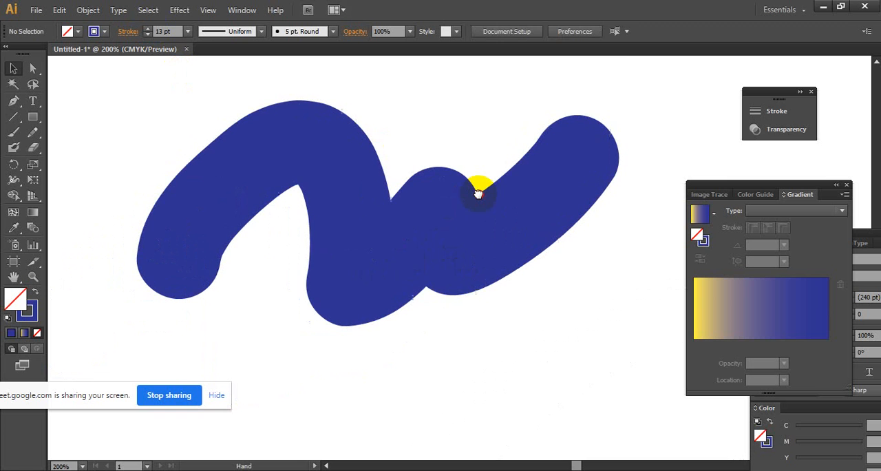
pyautogui.click(433, 226)
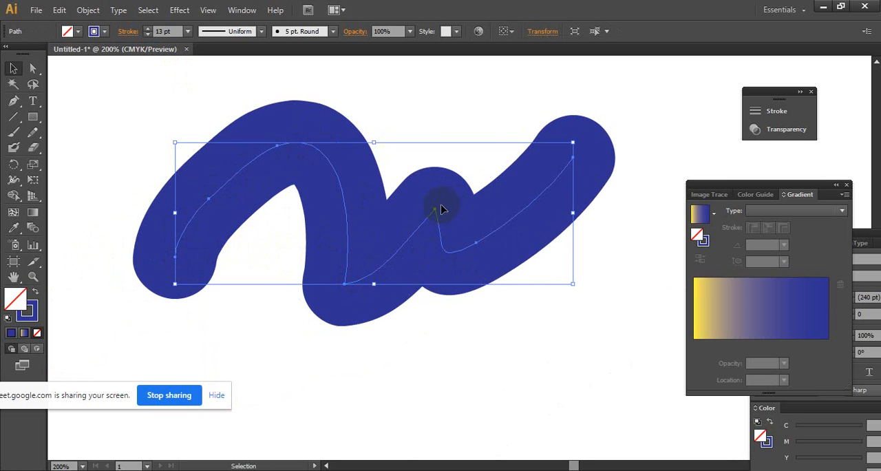
pyautogui.click(33, 114)
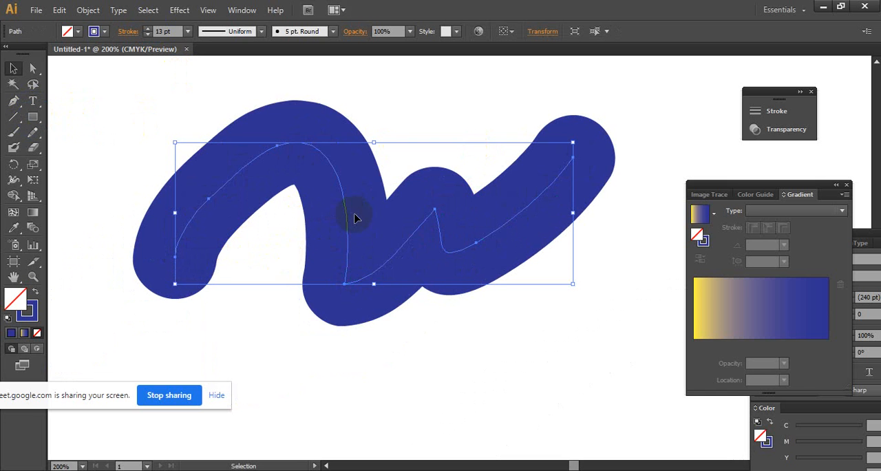
pyautogui.moveTo(355, 219)
pyautogui.mouseDown()
pyautogui.moveTo(305, 230)
pyautogui.moveTo(310, 250)
pyautogui.moveTo(319, 219)
pyautogui.moveTo(285, 217)
pyautogui.moveTo(301, 240)
pyautogui.mouseUp()
pyautogui.click(94, 31)
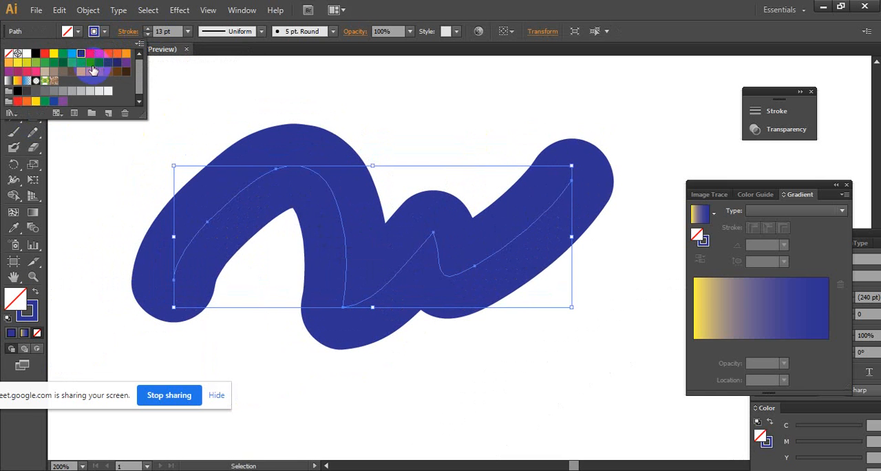
pyautogui.click(71, 53)
pyautogui.click(98, 53)
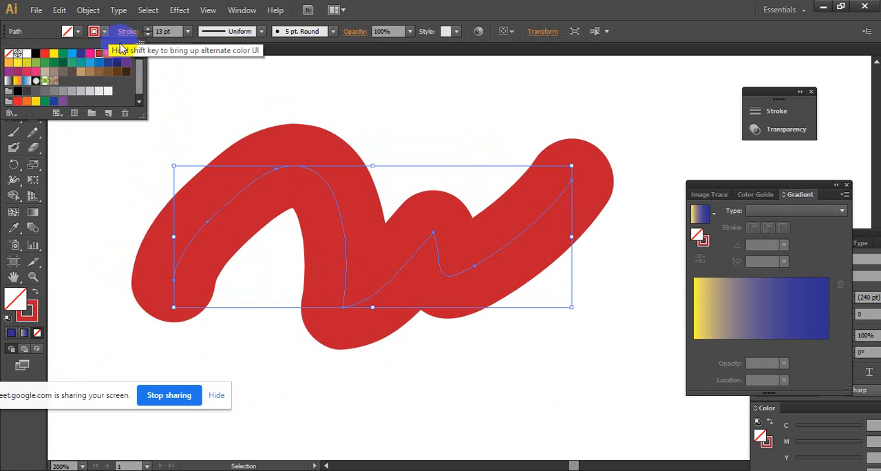
pyautogui.click(358, 143)
pyautogui.click(232, 102)
pyautogui.moveTo(163, 104); pyautogui.dragTo(512, 380)
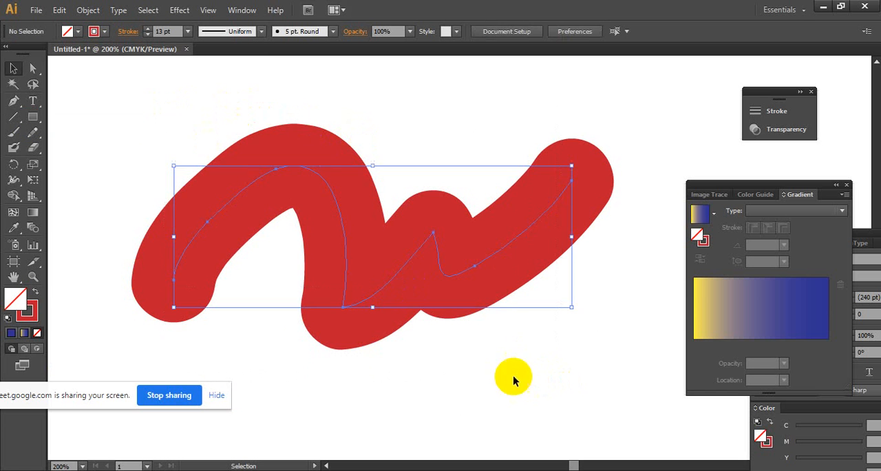
pyautogui.moveTo(115, 98); pyautogui.dragTo(574, 318)
# - Try expanding the appearance of the red brush line and undo it
pyautogui.click(88, 10)
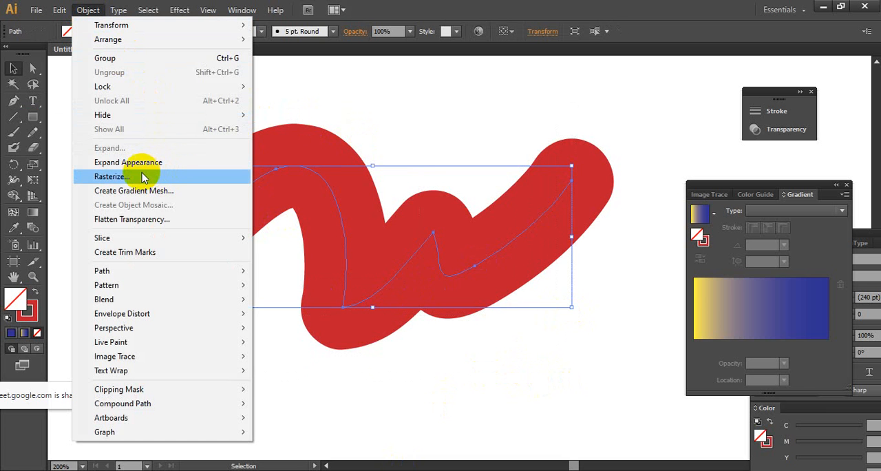
pyautogui.click(299, 183)
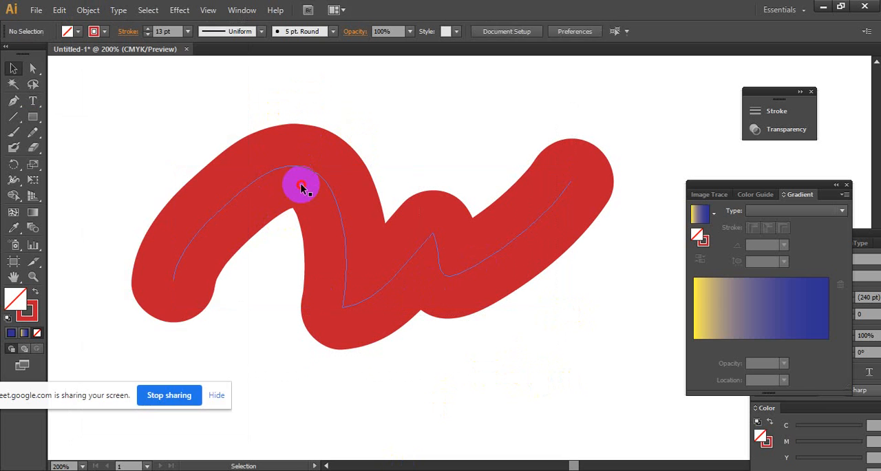
pyautogui.click(105, 32)
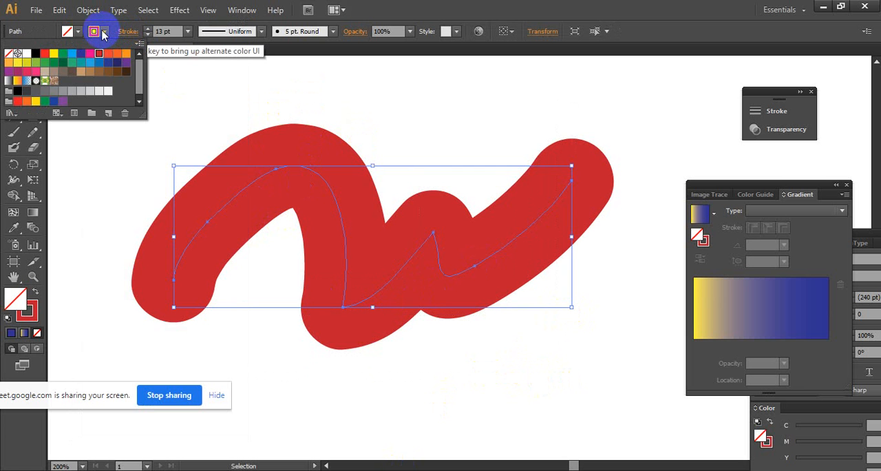
pyautogui.click(88, 9)
pyautogui.click(88, 9)
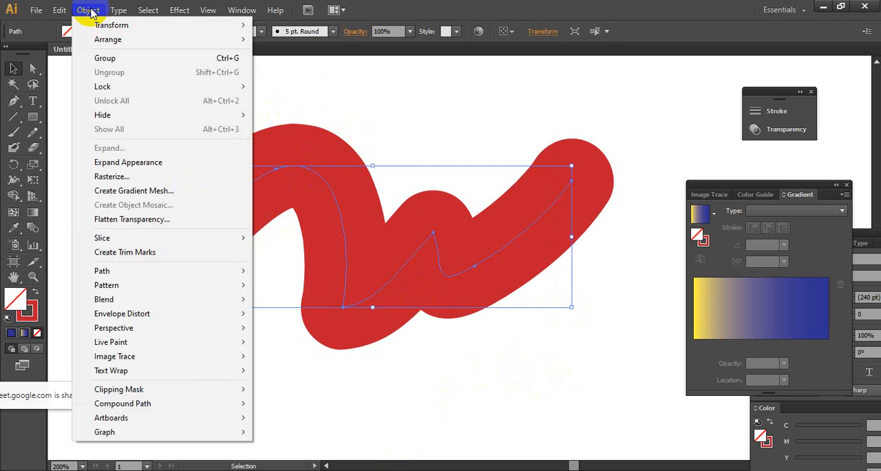
pyautogui.click(168, 162)
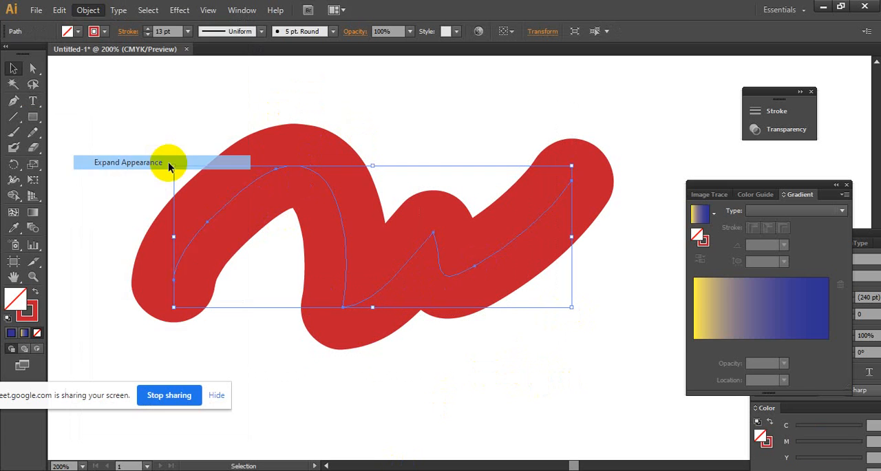
pyautogui.hotkey('ctrl', 'z')
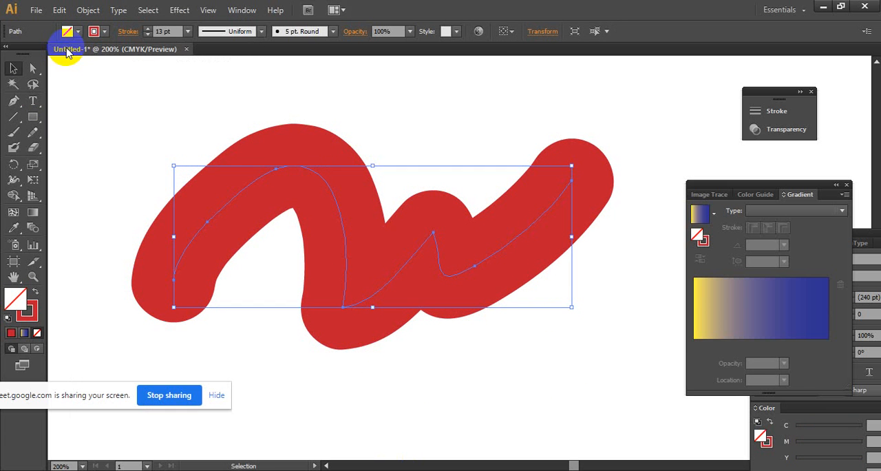
# - Expand the appearance of the red brush line to turn its stroke into a filled shape
pyautogui.click(103, 32)
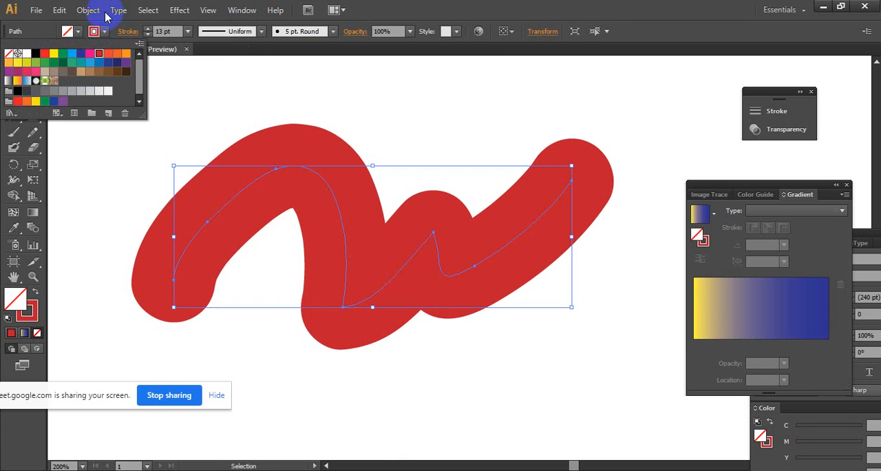
pyautogui.click(87, 10)
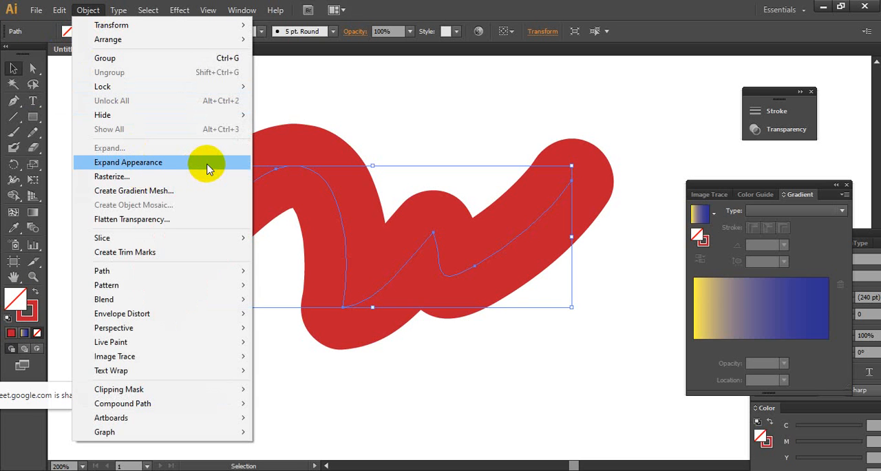
pyautogui.click(209, 166)
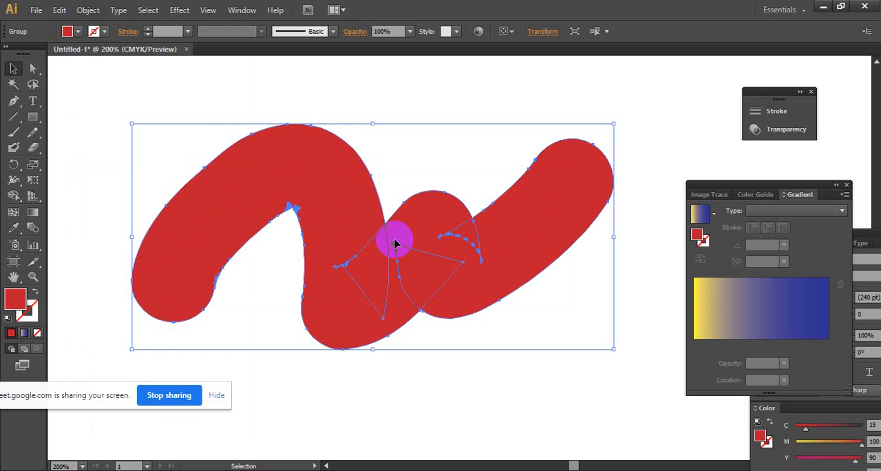
# - Recolour the expanded brush shape's fill, trying pink before settling on CMYK Blue
pyautogui.click(78, 31)
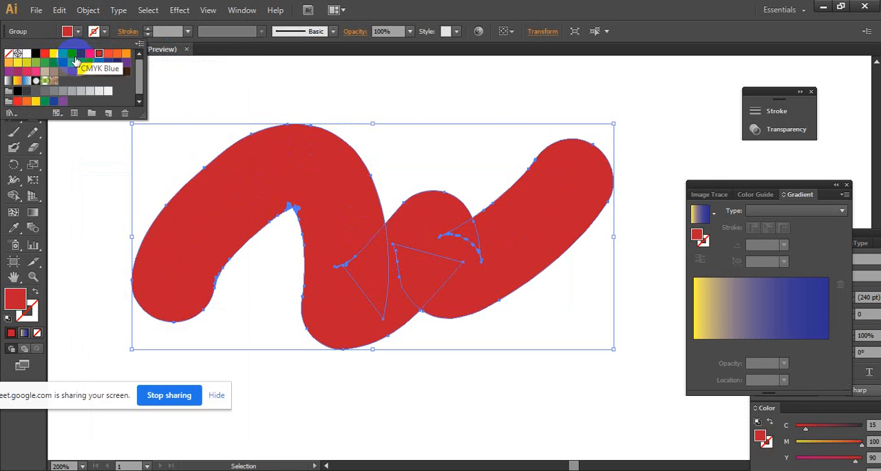
pyautogui.click(71, 54)
pyautogui.click(88, 55)
pyautogui.click(82, 54)
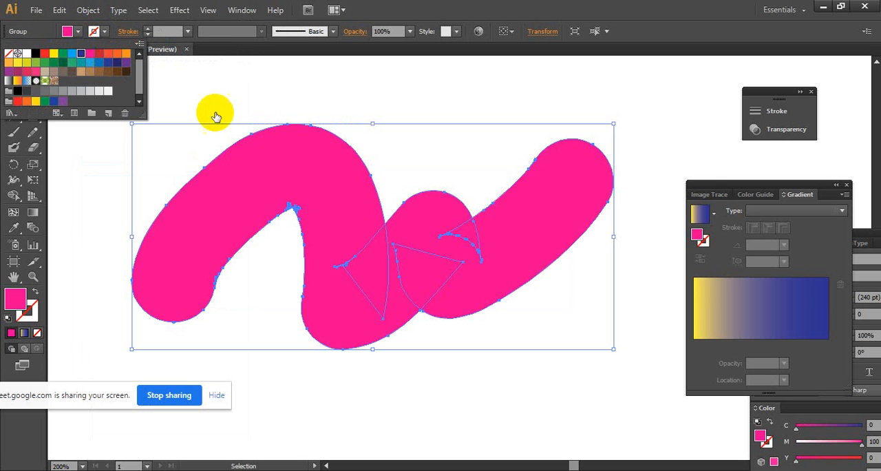
pyautogui.click(413, 103)
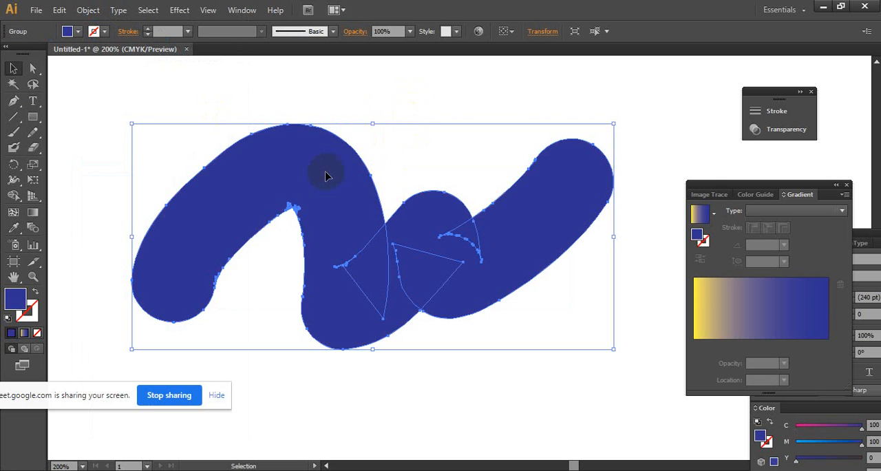
# - Delete the expanded brush shape and draw a new rectangle in the empty area
pyautogui.press('Delete')
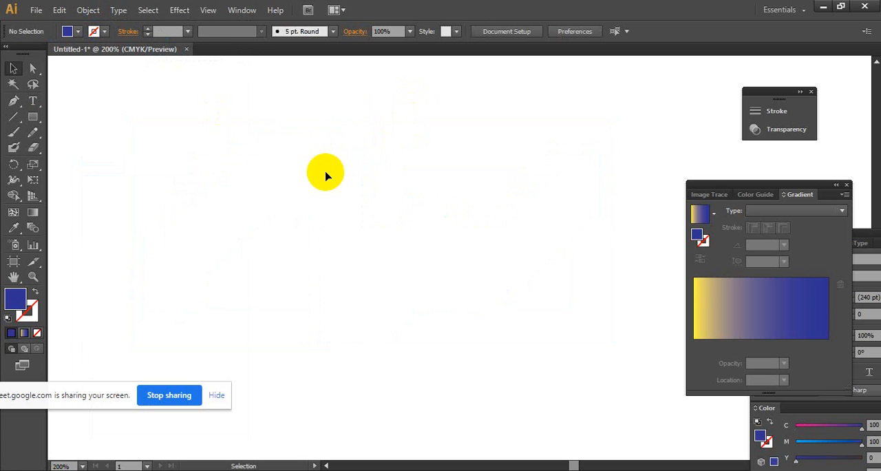
pyautogui.click(35, 119)
pyautogui.moveTo(255, 202)
pyautogui.mouseDown()
pyautogui.moveTo(326, 281)
pyautogui.moveTo(455, 351)
pyautogui.mouseUp()
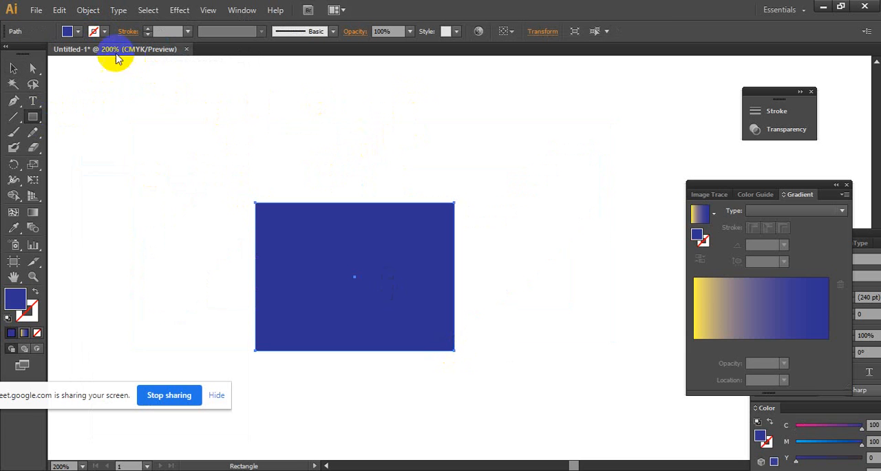
# - Give the rectangle a CMYK Blue stroke 18 pt thick and no fill
pyautogui.click(95, 31)
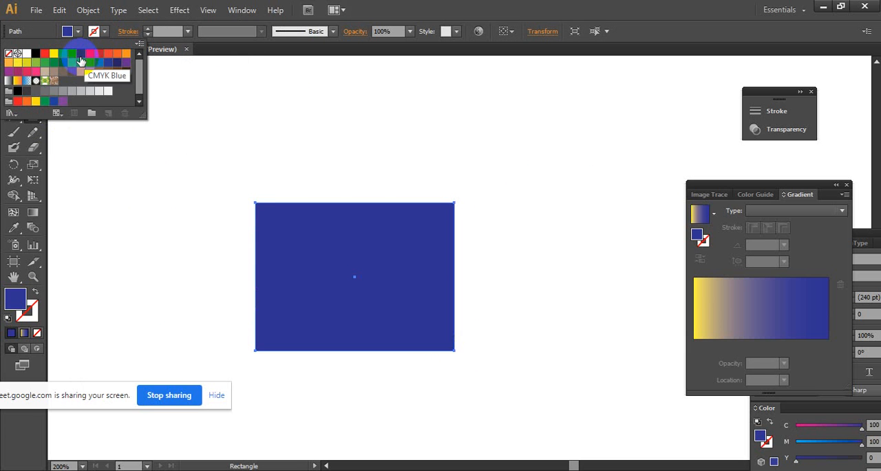
pyautogui.click(80, 60)
pyautogui.click(69, 31)
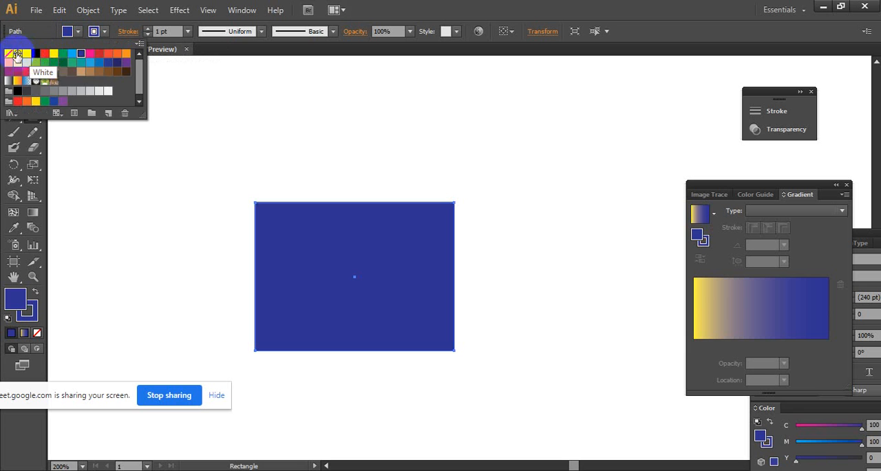
pyautogui.click(9, 54)
pyautogui.click(152, 31)
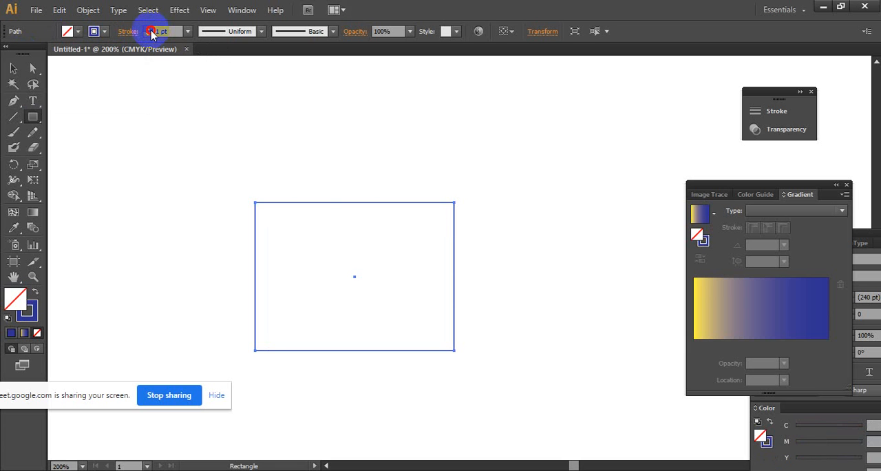
pyautogui.click(150, 31)
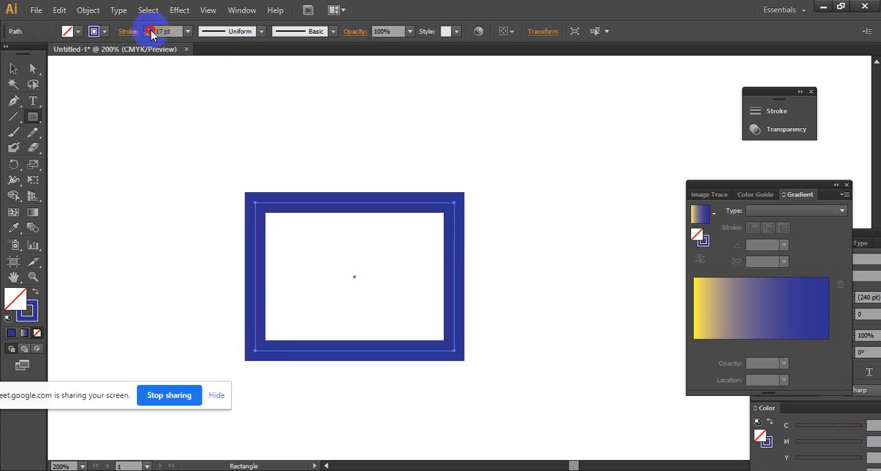
# - Expand the blue rectangle's fill and stroke into a filled frame shape and move it slightly up and to the left
pyautogui.click(13, 69)
pyautogui.moveTo(221, 129)
pyautogui.mouseDown()
pyautogui.moveTo(287, 197)
pyautogui.moveTo(478, 326)
pyautogui.mouseUp()
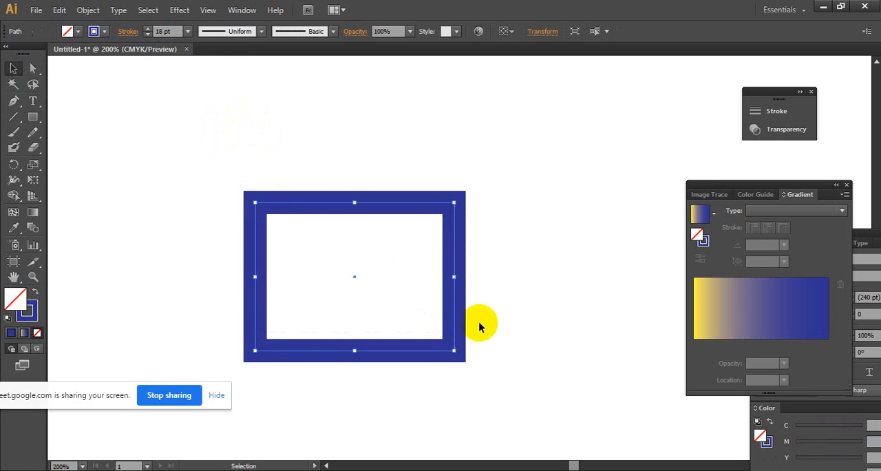
pyautogui.click(88, 9)
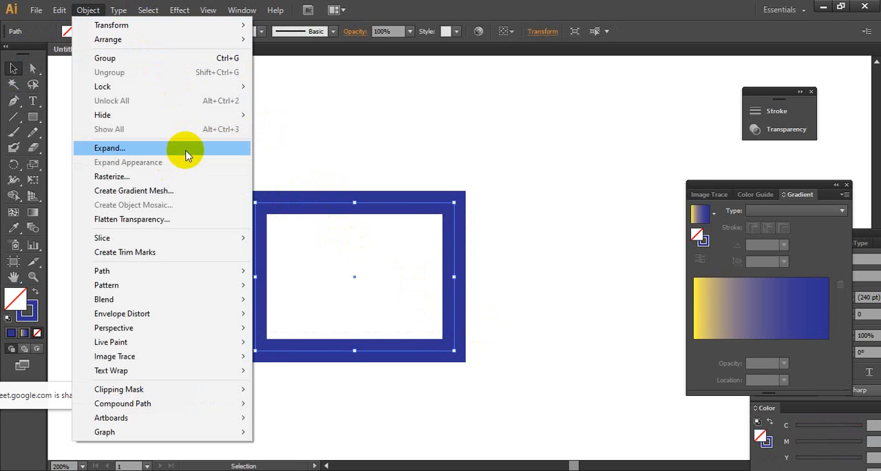
pyautogui.click(183, 150)
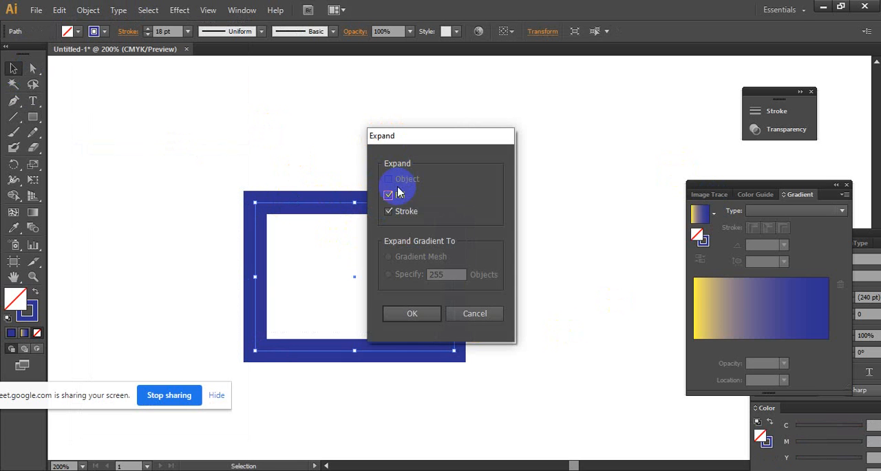
pyautogui.click(419, 311)
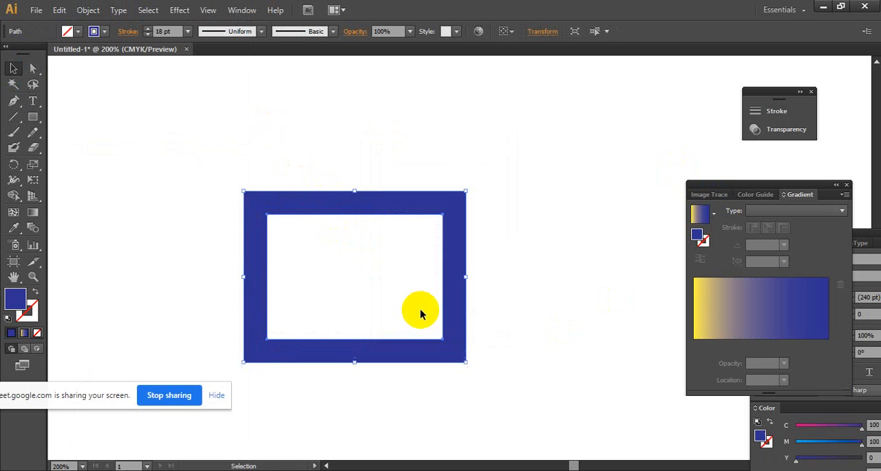
pyautogui.moveTo(372, 220); pyautogui.dragTo(319, 206)
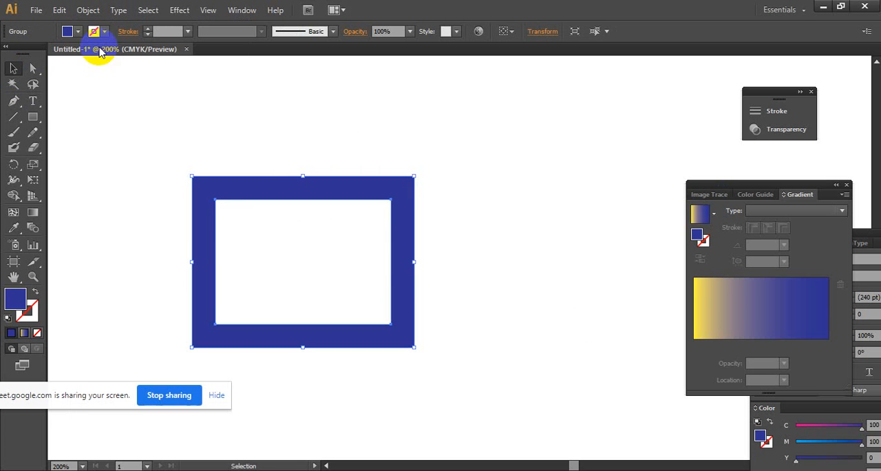
# - Recolour the expanded frame's fill, trying grey-brown before settling on green C=85 M=10 Y=100 K=10
pyautogui.click(77, 31)
pyautogui.click(81, 71)
pyautogui.click(78, 31)
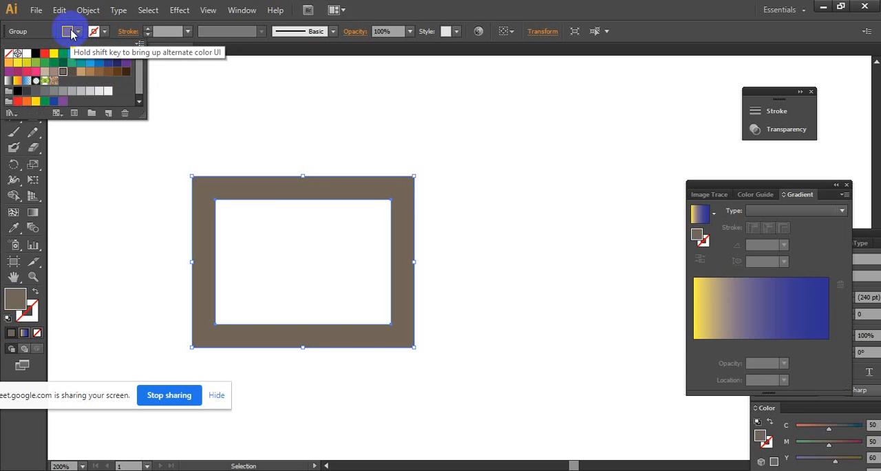
pyautogui.click(78, 32)
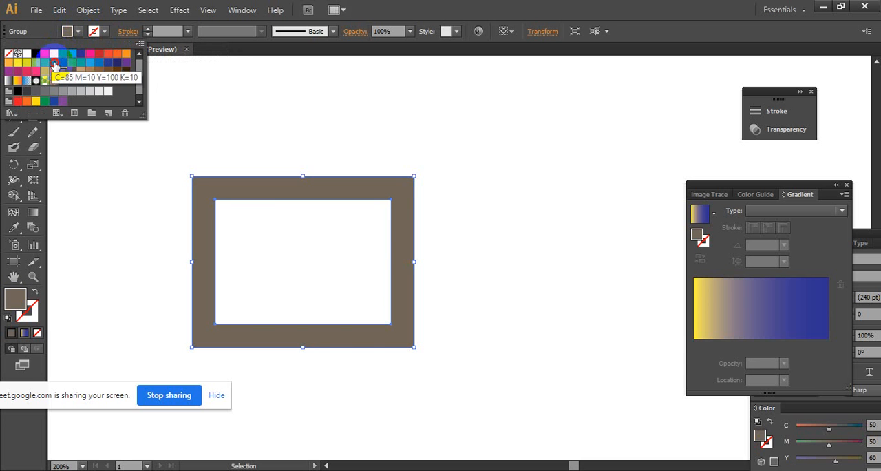
pyautogui.click(54, 62)
pyautogui.click(320, 60)
pyautogui.click(346, 204)
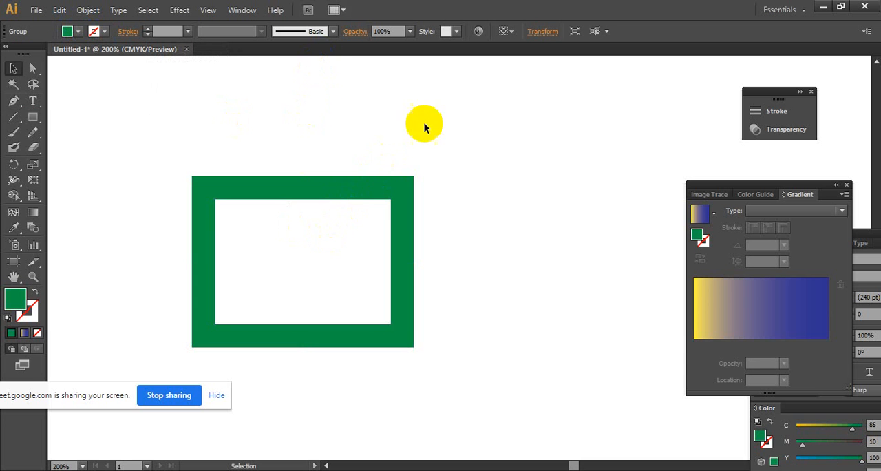
pyautogui.keyDown('ctrl'); pyautogui.click(368, 232); pyautogui.keyUp('ctrl')
pyautogui.moveTo(506, 296); pyautogui.dragTo(456, 231)
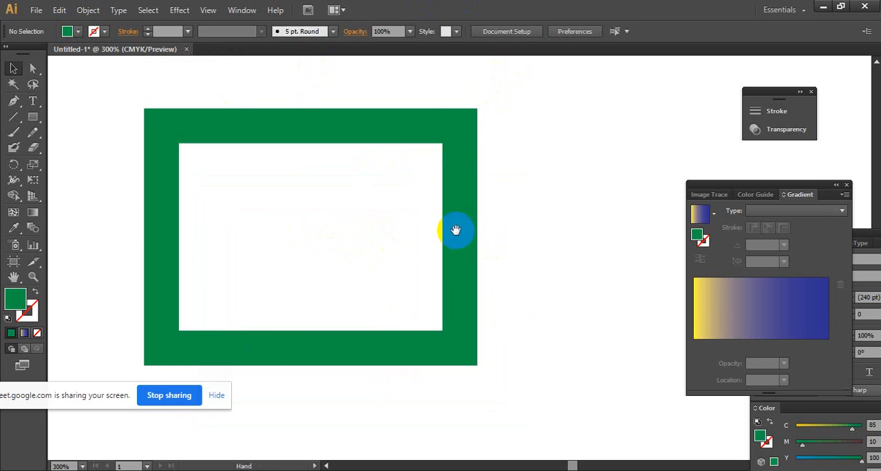
pyautogui.click(432, 133)
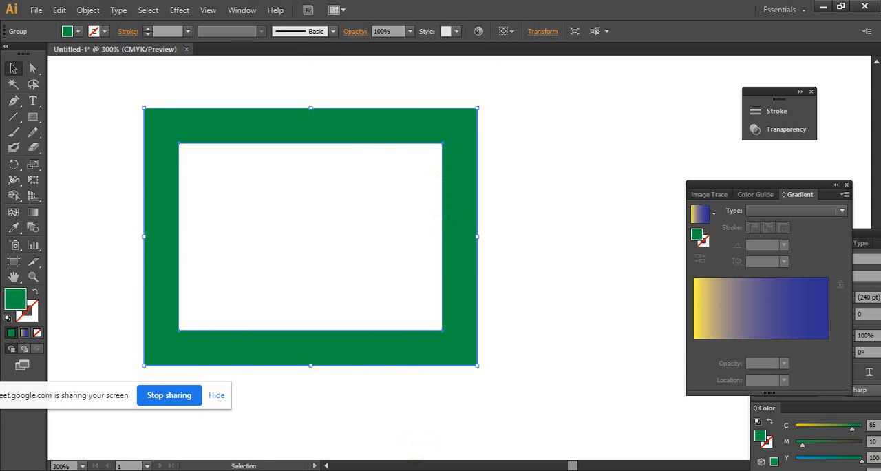
# - Switch to the Google Meet class, display the participant list and admit the person waiting to join
pyautogui.click(354, 417)
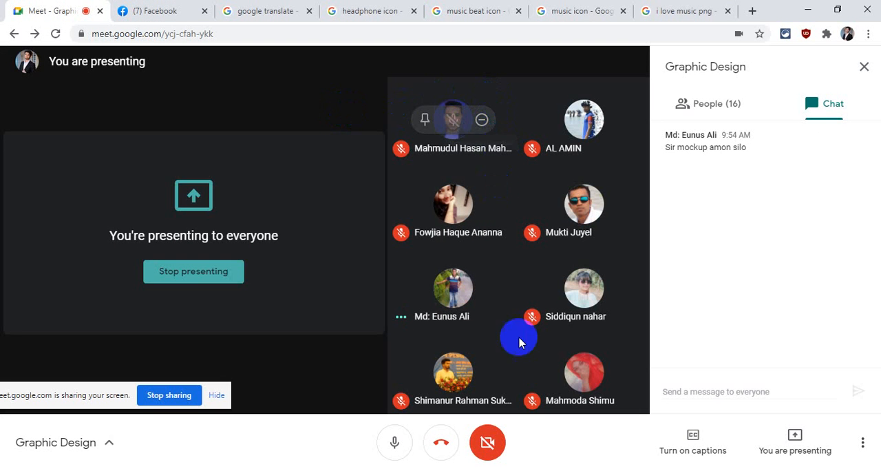
pyautogui.click(716, 106)
pyautogui.scroll(-5, 714, 292)
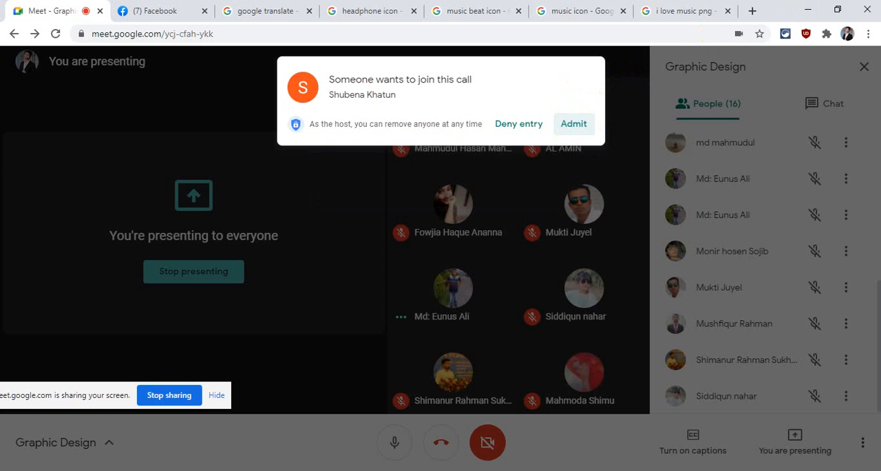
pyautogui.click(574, 123)
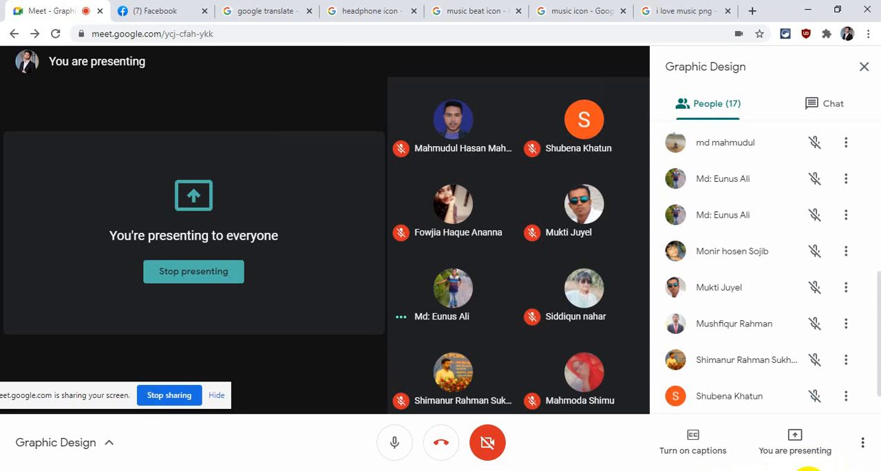
# - Switch back to Illustrator and delete the green frame
pyautogui.click(741, 470)
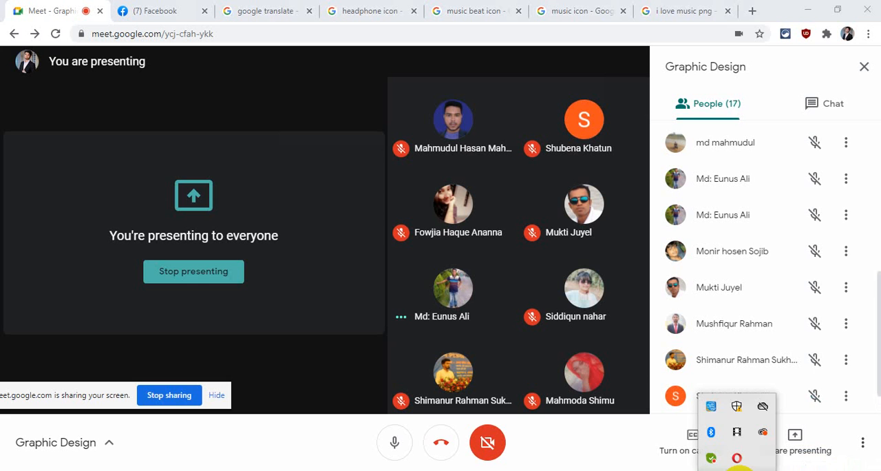
pyautogui.click(740, 470)
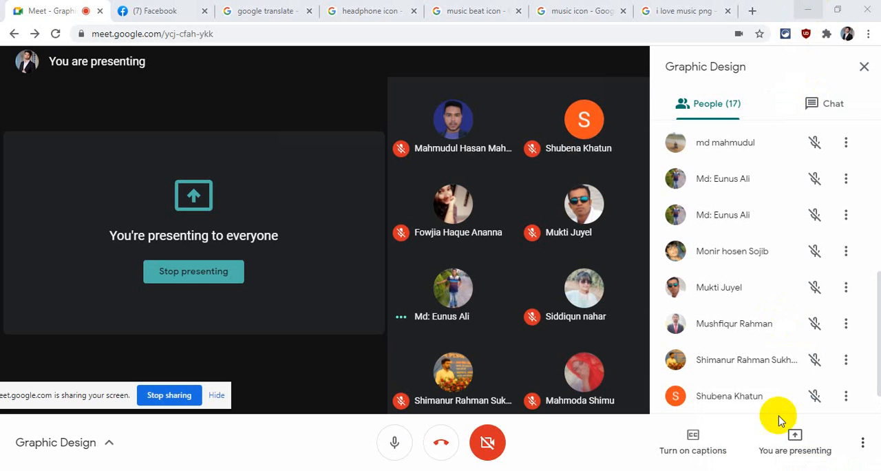
pyautogui.click(734, 469)
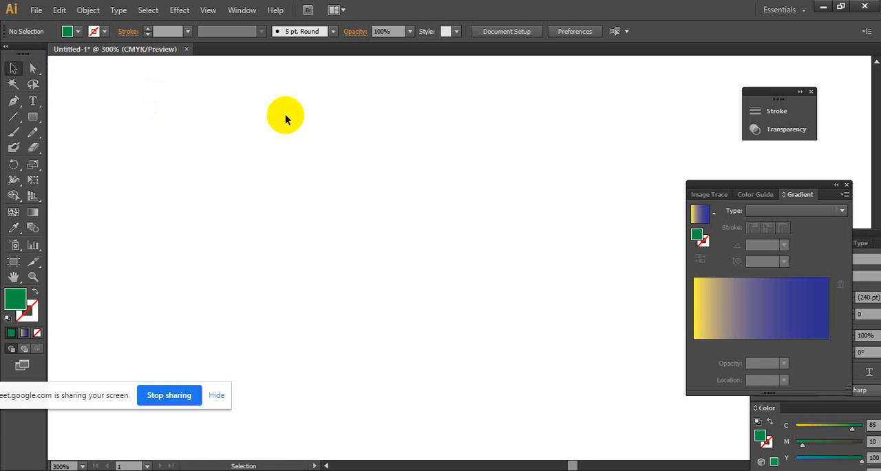
# - Group the letters of LOVE in the headphone design and apply the yellow-to-blue linear gradient to the group
pyautogui.keyDown('ctrl'); pyautogui.keyDown('alt'); pyautogui.click(409, 164); pyautogui.keyUp('alt'); pyautogui.keyUp('ctrl')
pyautogui.keyDown('ctrl'); pyautogui.keyDown('alt'); pyautogui.click(441, 192); pyautogui.keyUp('alt'); pyautogui.keyUp('ctrl')
pyautogui.keyDown('ctrl'); pyautogui.keyDown('alt'); pyautogui.click(447, 201); pyautogui.keyUp('alt'); pyautogui.keyUp('ctrl')
pyautogui.moveTo(592, 310); pyautogui.dragTo(256, 157)
pyautogui.moveTo(411, 256); pyautogui.dragTo(195, 105)
pyautogui.keyDown('ctrl'); pyautogui.keyDown('alt'); pyautogui.click(413, 218); pyautogui.keyUp('alt'); pyautogui.keyUp('ctrl')
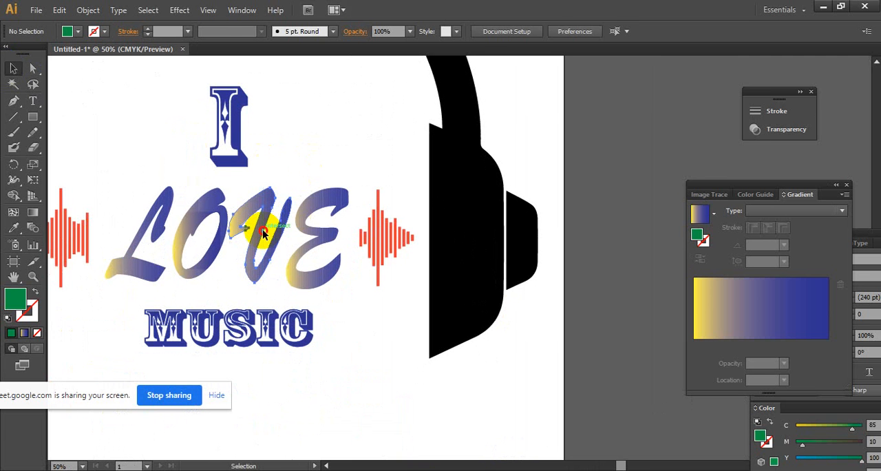
pyautogui.click(256, 223)
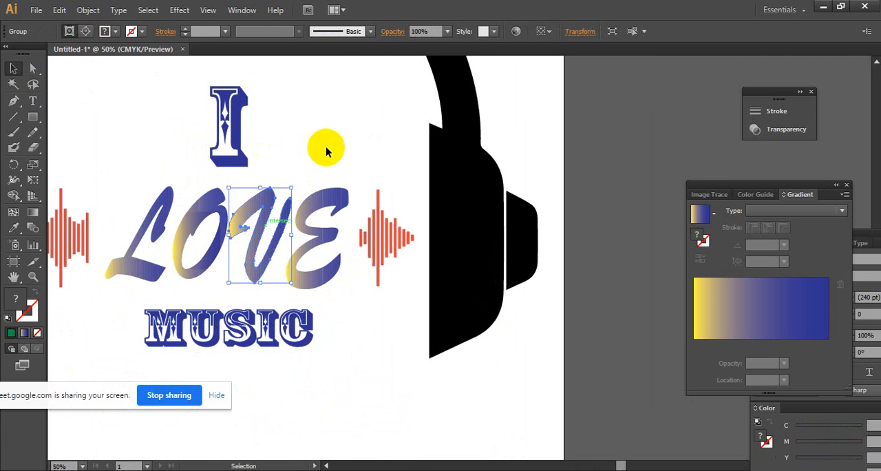
pyautogui.moveTo(340, 179); pyautogui.dragTo(138, 253)
pyautogui.rightClick(194, 235)
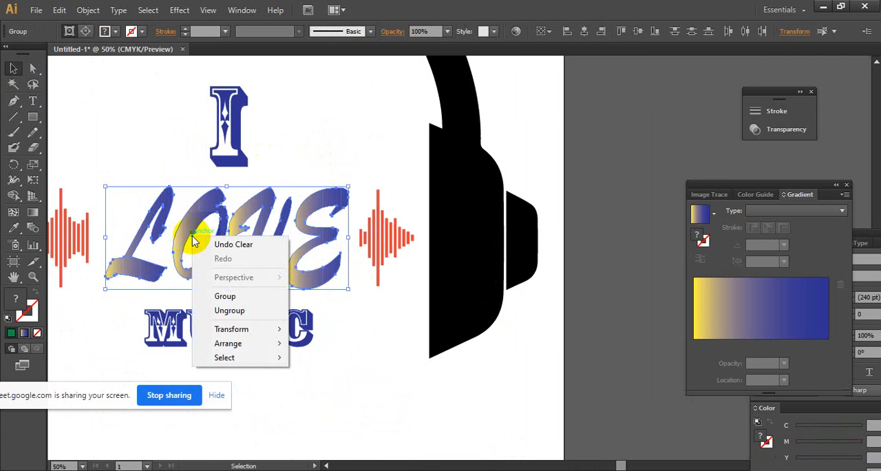
pyautogui.click(248, 296)
pyautogui.click(752, 302)
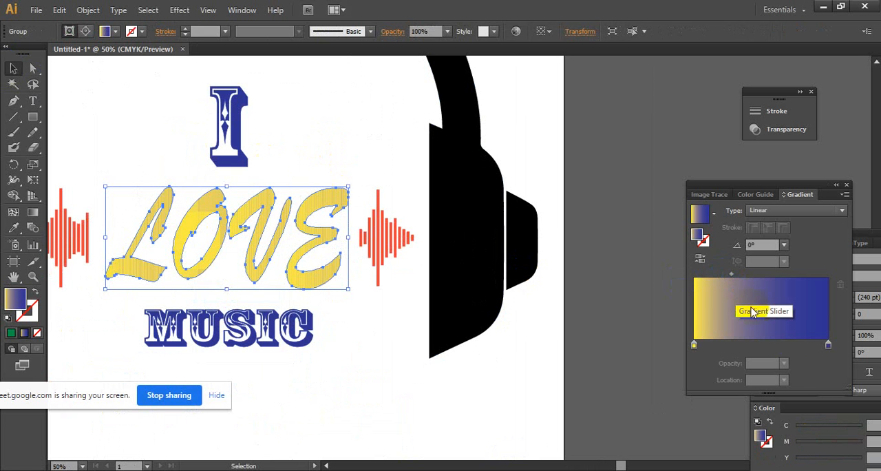
# - Set the angle of the LOVE lettering's gradient to 90°
pyautogui.keyDown('ctrl'); pyautogui.keyDown('alt'); pyautogui.click(294, 233); pyautogui.keyUp('alt'); pyautogui.keyUp('ctrl')
pyautogui.moveTo(223, 231); pyautogui.dragTo(157, 229)
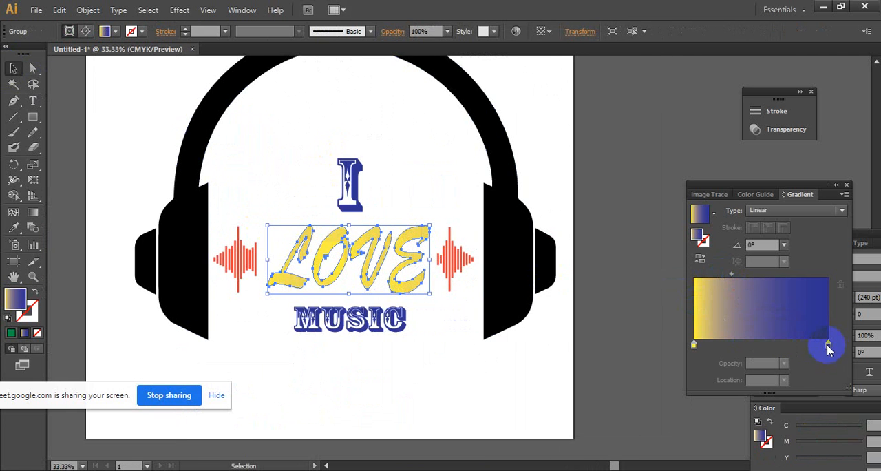
pyautogui.moveTo(828, 350)
pyautogui.mouseDown()
pyautogui.moveTo(731, 357)
pyautogui.moveTo(828, 344)
pyautogui.mouseUp()
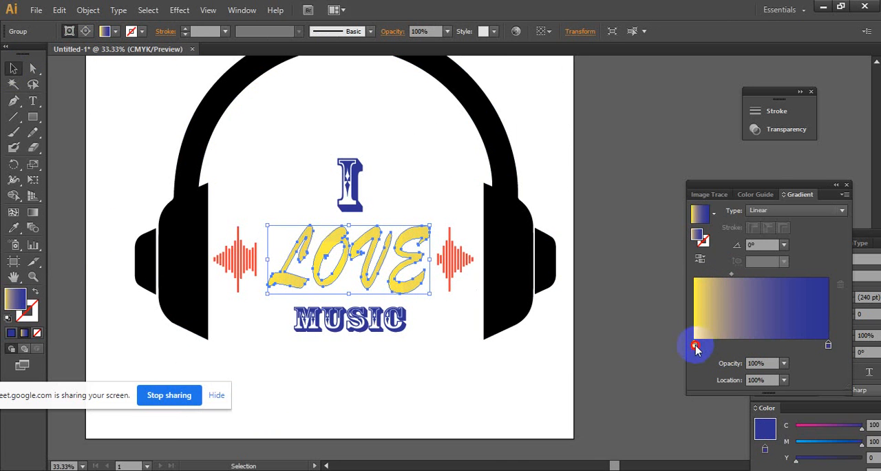
pyautogui.moveTo(695, 347); pyautogui.dragTo(570, 337)
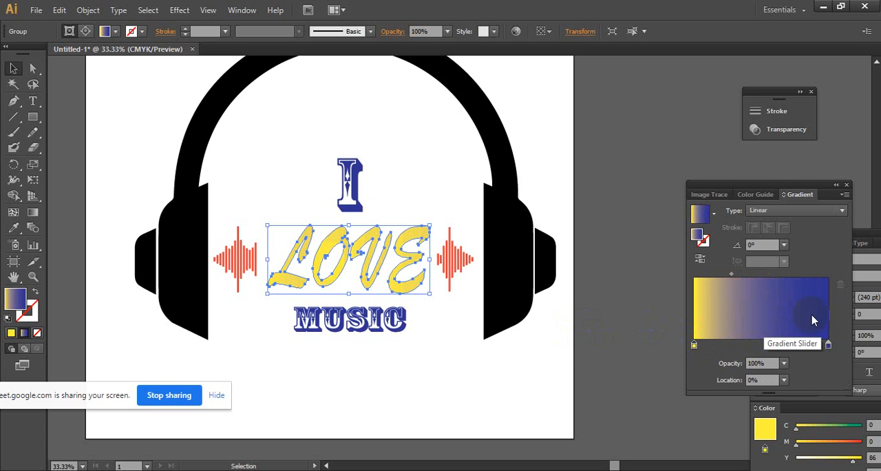
pyautogui.click(784, 245)
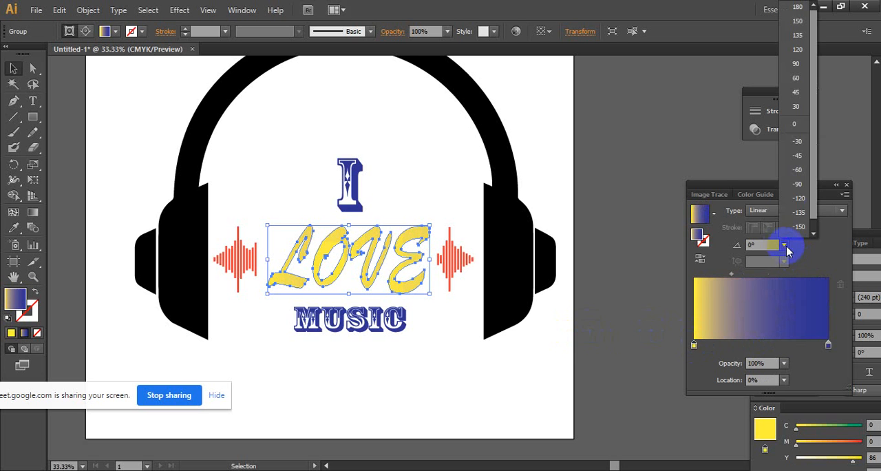
pyautogui.click(802, 62)
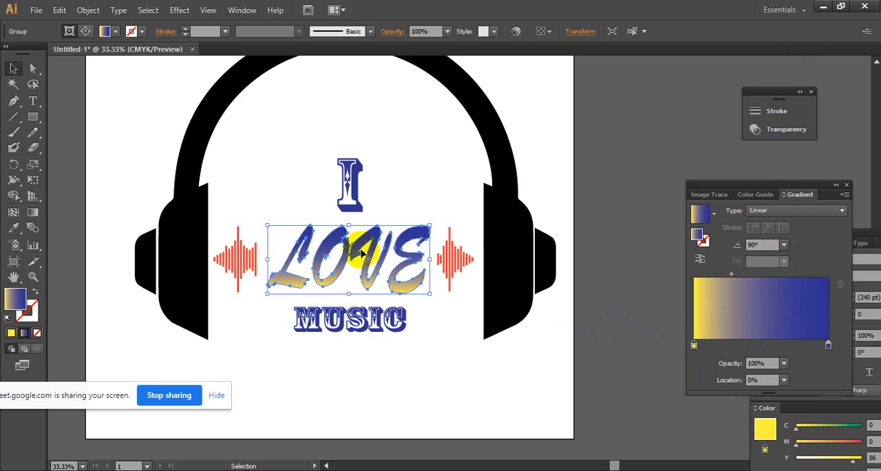
# - Change the yellow gradient stop to red C=15 M=100 Y=90 and add a second red stop at 39.62% location
pyautogui.doubleClick(694, 344)
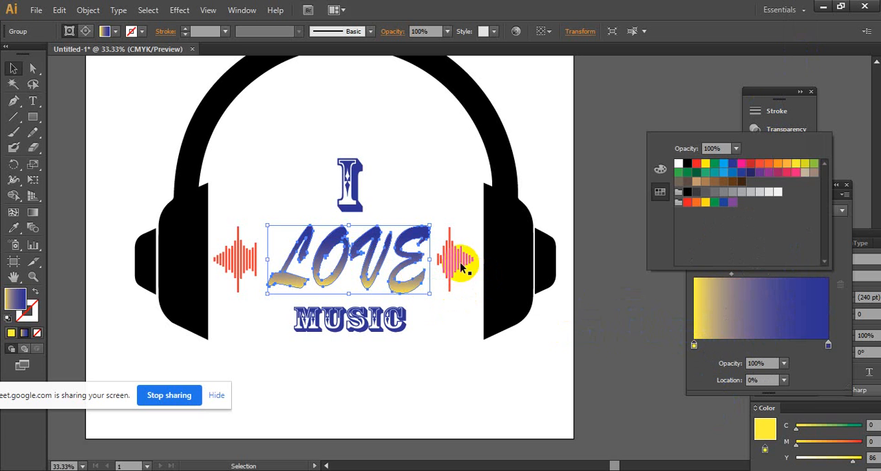
pyautogui.click(751, 163)
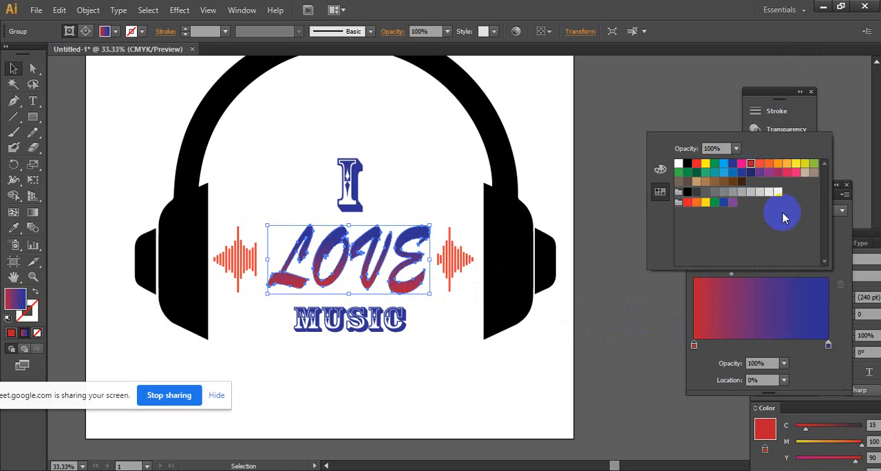
pyautogui.click(694, 346)
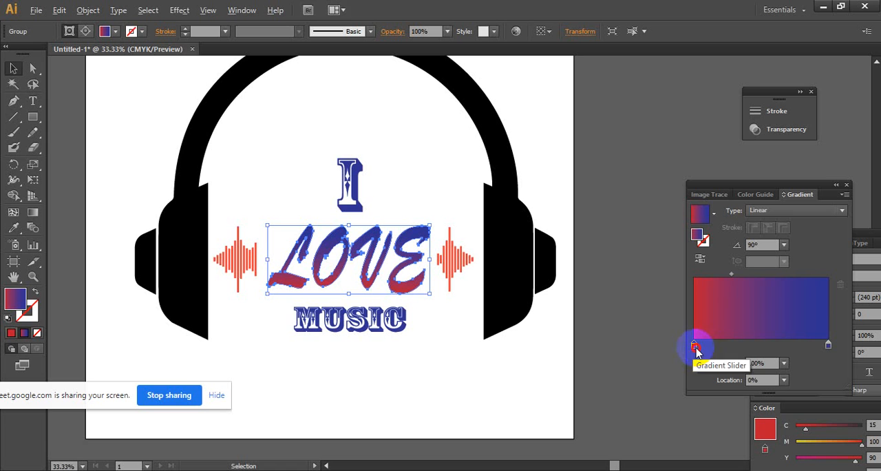
pyautogui.moveTo(695, 350); pyautogui.dragTo(718, 351)
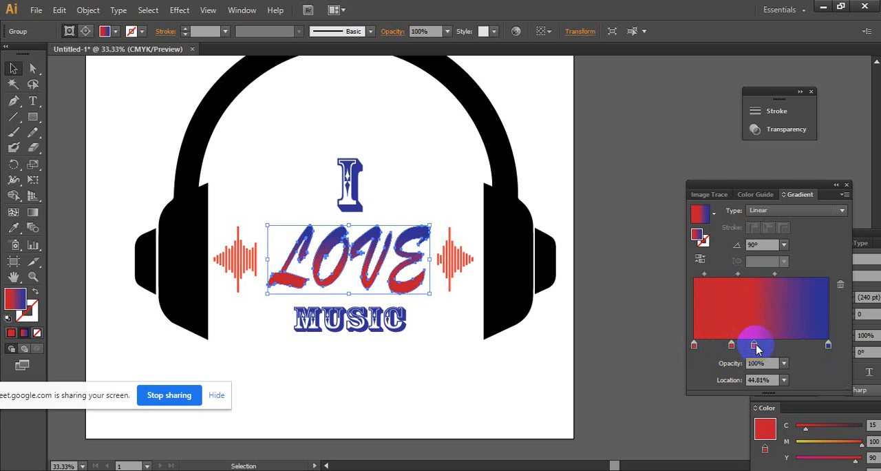
pyautogui.moveTo(731, 353); pyautogui.dragTo(746, 345)
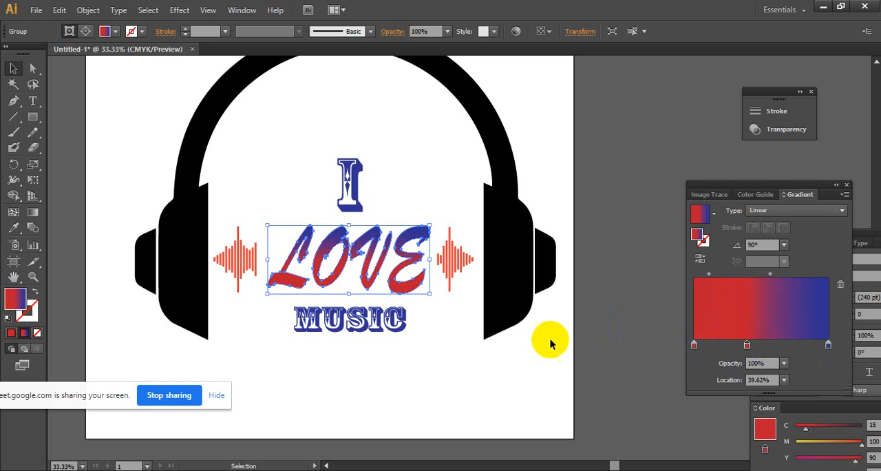
# - Deselect the lettering and examine the red-to-blue gradient on LOVE beside the sound-wave bars and headphones
pyautogui.click(528, 356)
pyautogui.keyDown('ctrl'); pyautogui.keyDown('alt'); pyautogui.click(481, 317); pyautogui.keyUp('alt'); pyautogui.keyUp('ctrl')
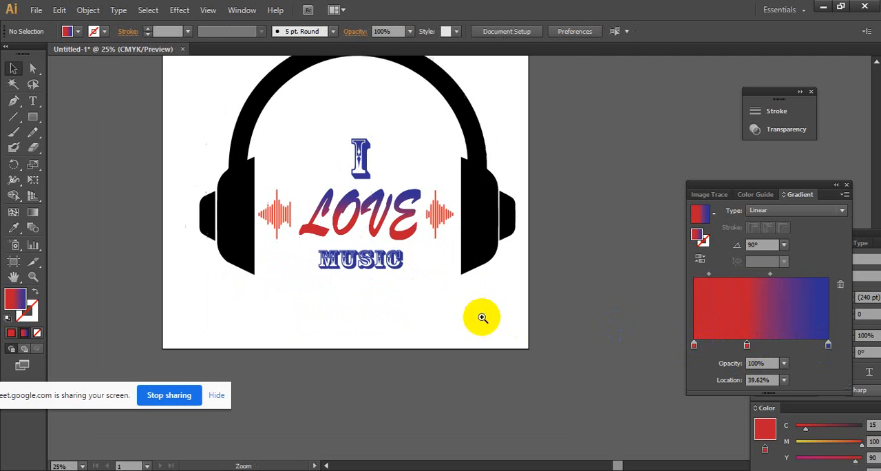
pyautogui.click(484, 227)
pyautogui.click(454, 274)
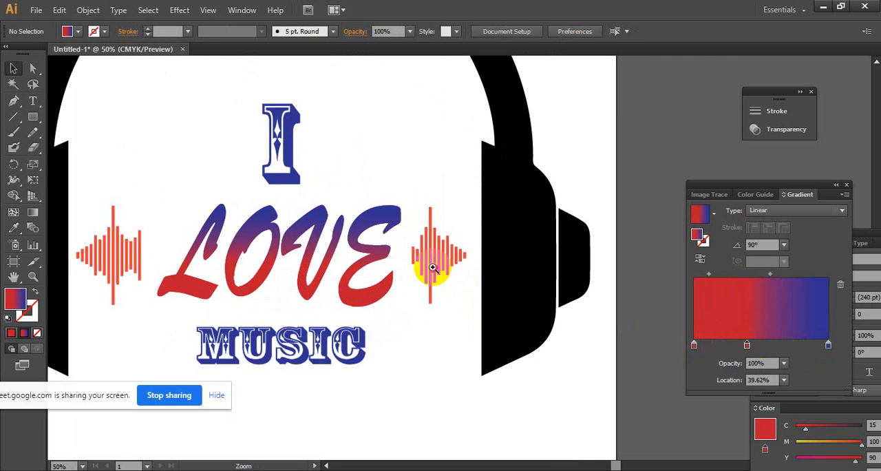
pyautogui.click(484, 271)
pyautogui.click(488, 248)
pyautogui.click(503, 243)
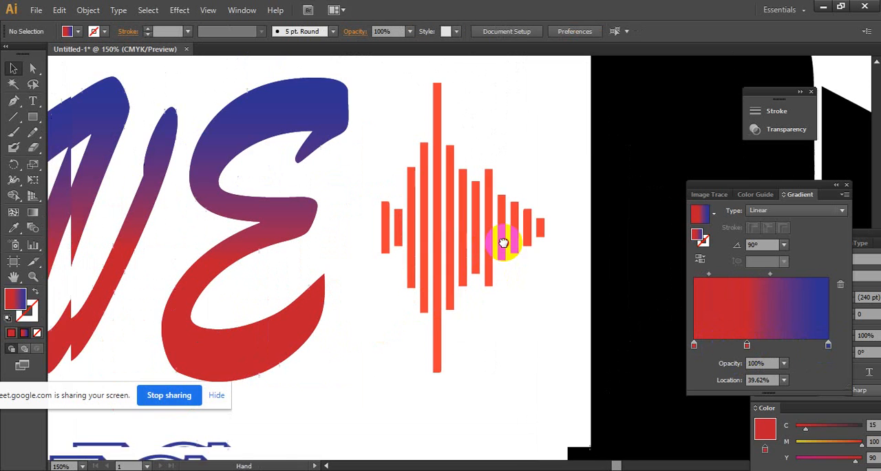
pyautogui.keyDown('alt'); pyautogui.click(507, 255); pyautogui.keyUp('alt')
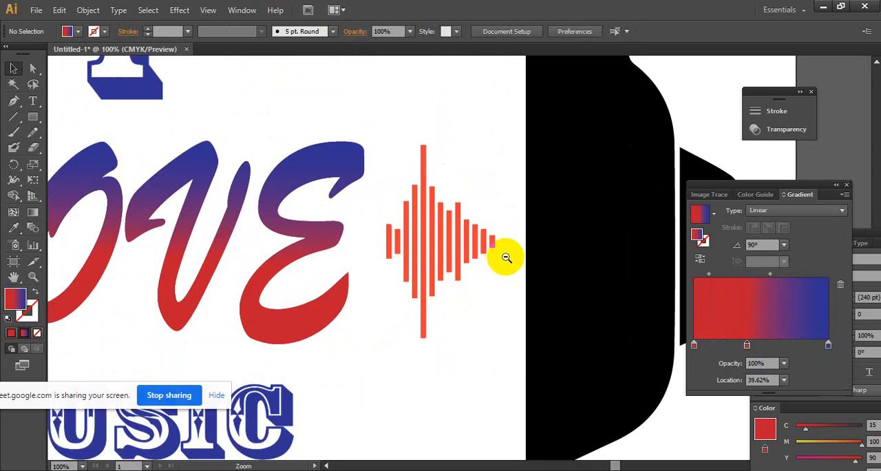
# - Remove the middle red gradient stop and set the first stop to orange-red C=0 M=90 Y=85
pyautogui.moveTo(747, 344); pyautogui.dragTo(695, 360)
pyautogui.doubleClick(694, 347)
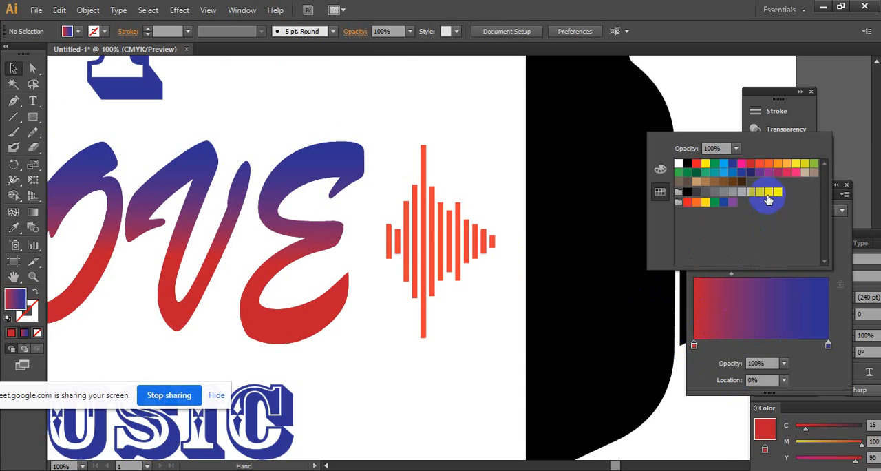
pyautogui.click(760, 165)
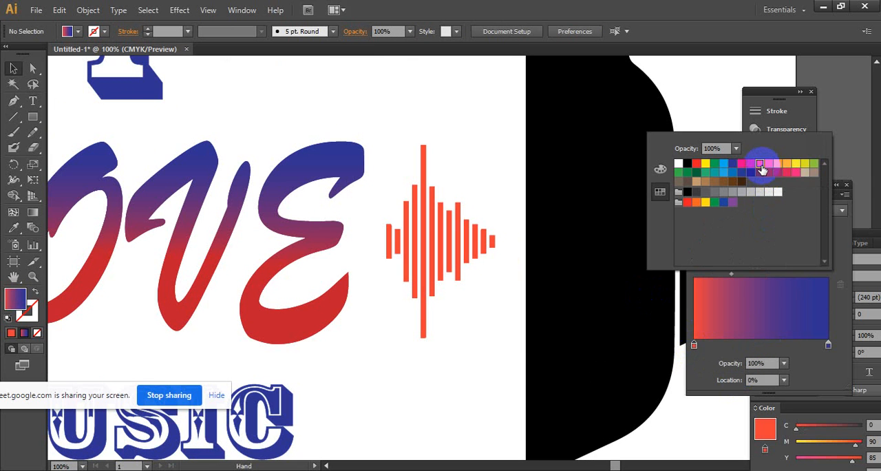
# - On the LOVE lettering, remove the middle gradient stop and set the first stop to orange-red C=0 M=90 Y=85 K=0
pyautogui.click(305, 253)
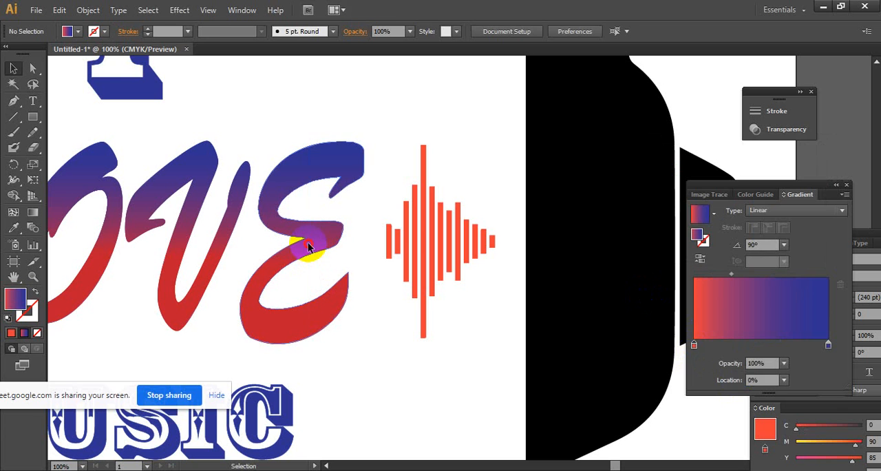
pyautogui.click(305, 253)
pyautogui.moveTo(747, 344); pyautogui.dragTo(693, 350)
pyautogui.doubleClick(694, 346)
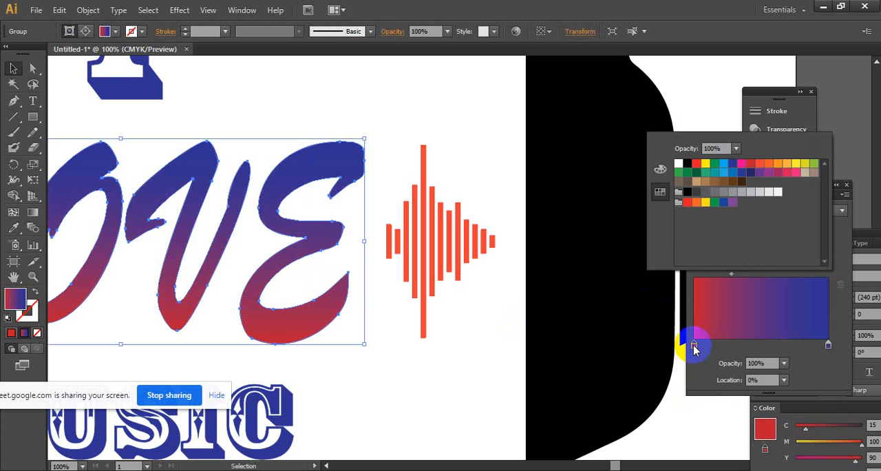
pyautogui.click(761, 164)
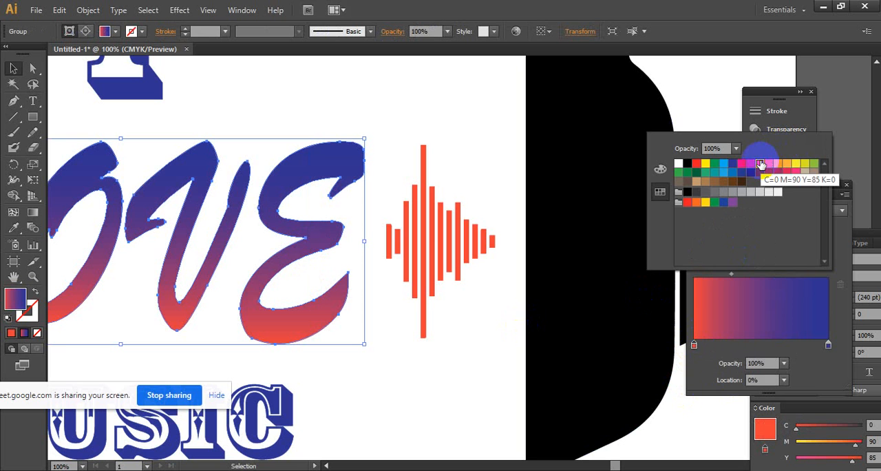
# - Add a second orange-red stop to the LOVE gradient at 36.32% location and deselect the lettering
pyautogui.click(695, 347)
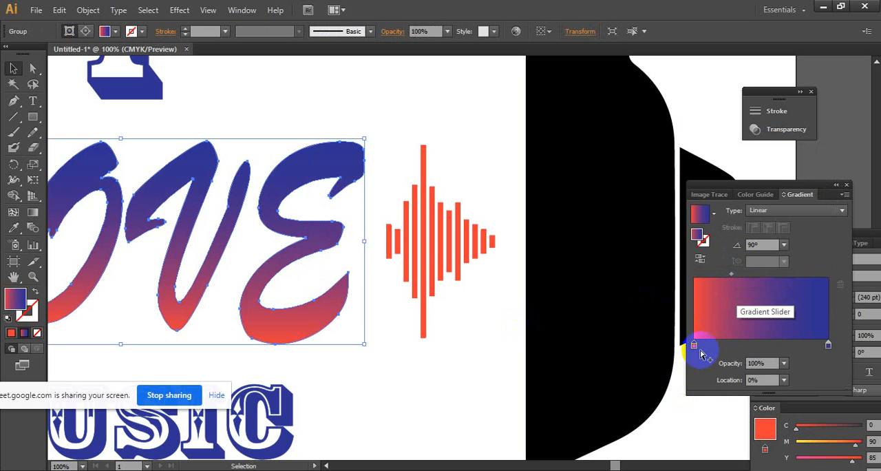
pyautogui.moveTo(696, 350); pyautogui.dragTo(749, 350)
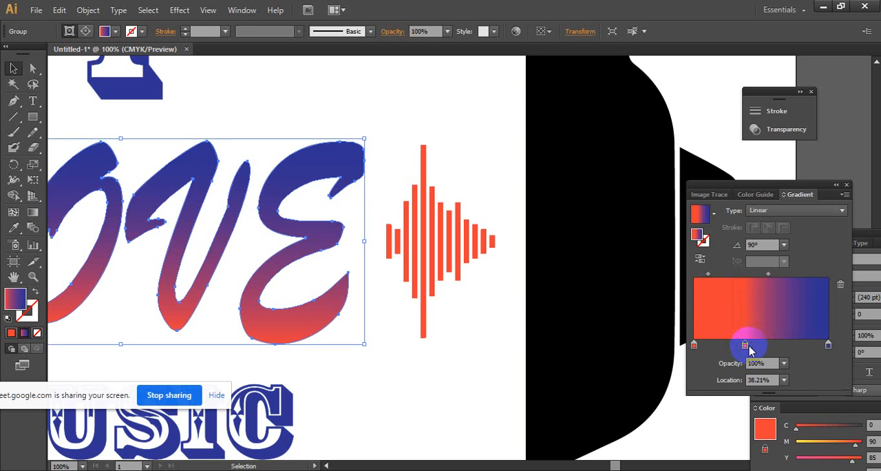
pyautogui.click(447, 348)
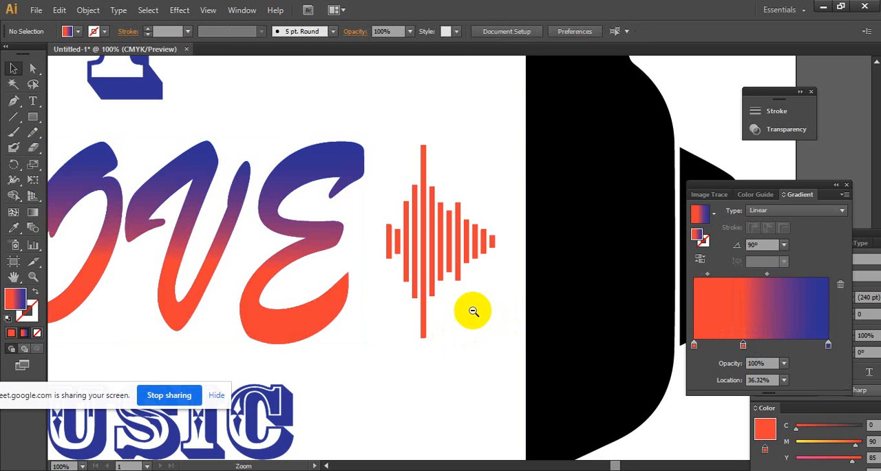
# - Examine the recoloured LOVE lettering together with the sound-wave bars, the other words and the headphones
pyautogui.keyDown('ctrl'); pyautogui.keyDown('alt'); pyautogui.click(514, 234); pyautogui.keyUp('alt'); pyautogui.keyUp('ctrl')
pyautogui.moveTo(427, 183); pyautogui.dragTo(508, 256)
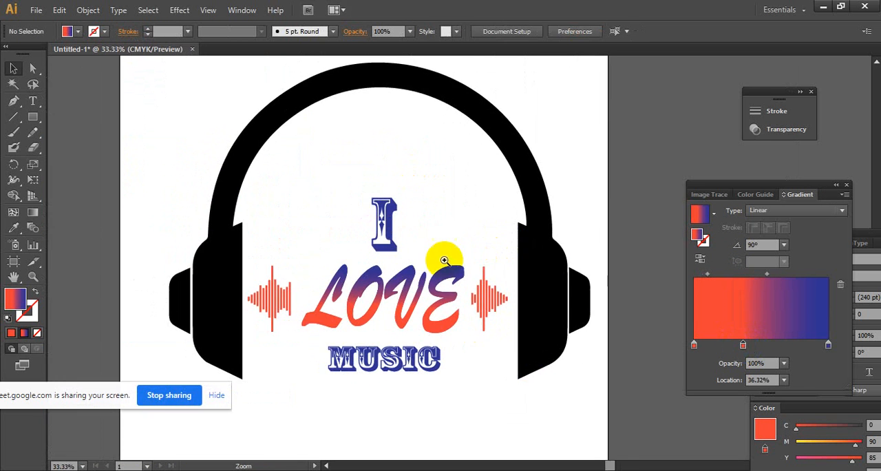
pyautogui.keyDown('ctrl'); pyautogui.click(445, 258); pyautogui.keyUp('ctrl')
pyautogui.moveTo(447, 275); pyautogui.dragTo(492, 255)
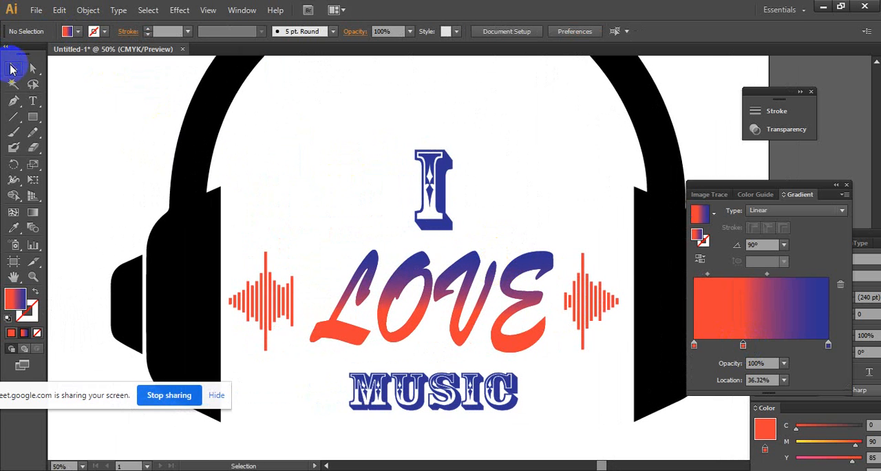
pyautogui.keyDown('ctrl'); pyautogui.keyDown('alt'); pyautogui.click(413, 179); pyautogui.keyUp('alt'); pyautogui.keyUp('ctrl')
pyautogui.moveTo(451, 215); pyautogui.dragTo(375, 186)
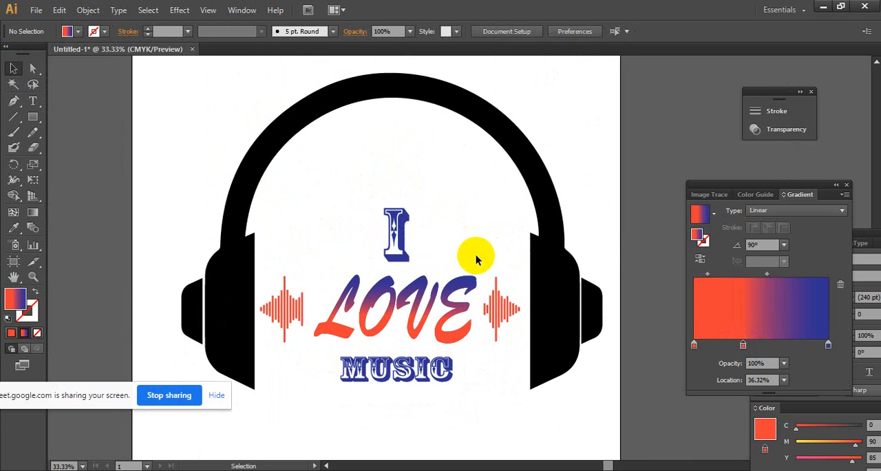
pyautogui.keyDown('ctrl'); pyautogui.click(322, 303); pyautogui.keyUp('ctrl')
pyautogui.moveTo(395, 312); pyautogui.dragTo(269, 321)
pyautogui.moveTo(440, 305); pyautogui.dragTo(406, 319)
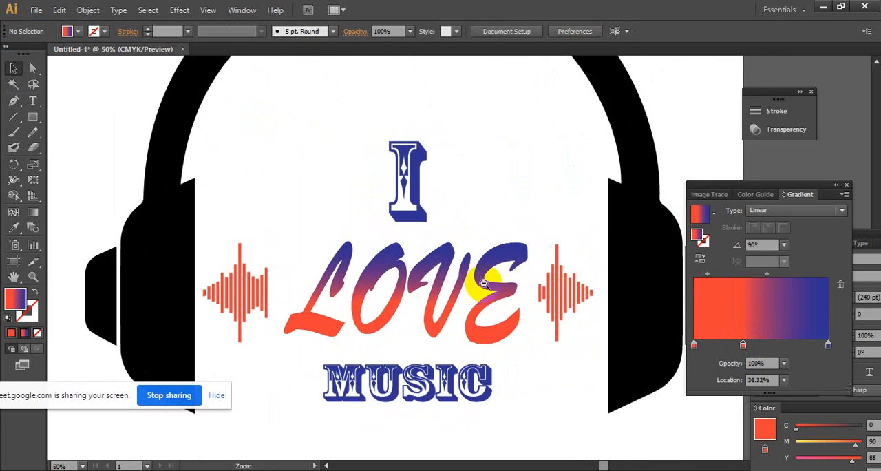
# - Try the orange-red-to-blue gradient on the sound-wave bars after LOVE, and undo it
pyautogui.moveTo(597, 278); pyautogui.dragTo(544, 315)
pyautogui.rightClick(563, 303)
pyautogui.click(745, 293)
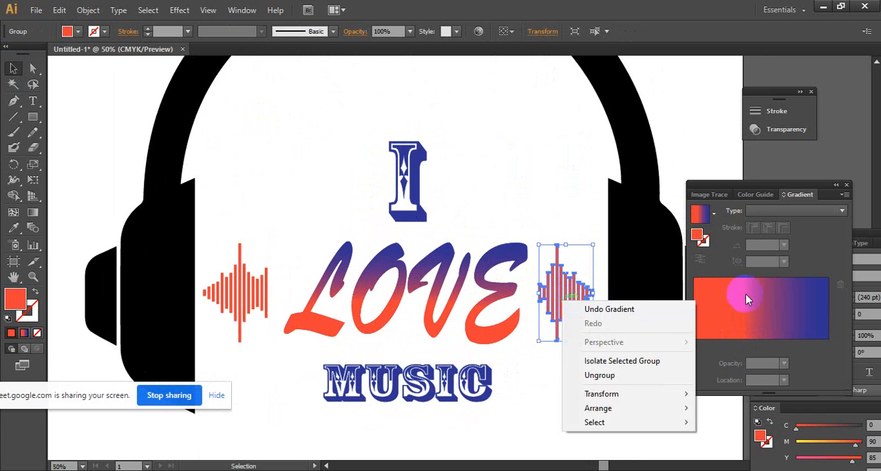
pyautogui.click(578, 184)
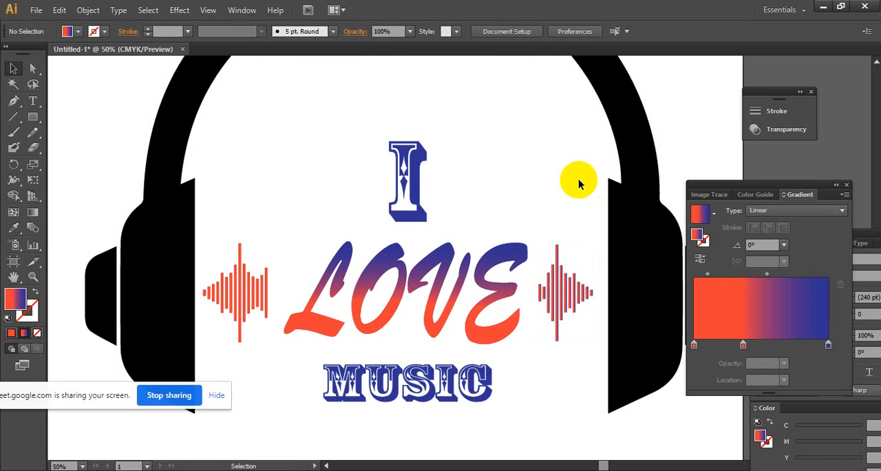
pyautogui.hotkey('ctrl', 'z')
pyautogui.click(594, 316)
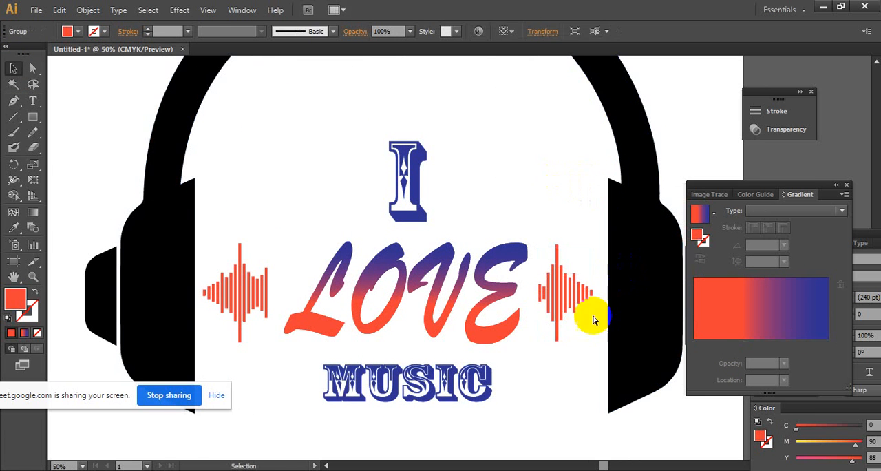
# - Select the LOVE lettering with the whole headphone design in view
pyautogui.keyDown('ctrl'); pyautogui.keyDown('alt'); pyautogui.click(518, 330); pyautogui.keyUp('alt'); pyautogui.keyUp('ctrl')
pyautogui.moveTo(432, 259); pyautogui.dragTo(450, 335)
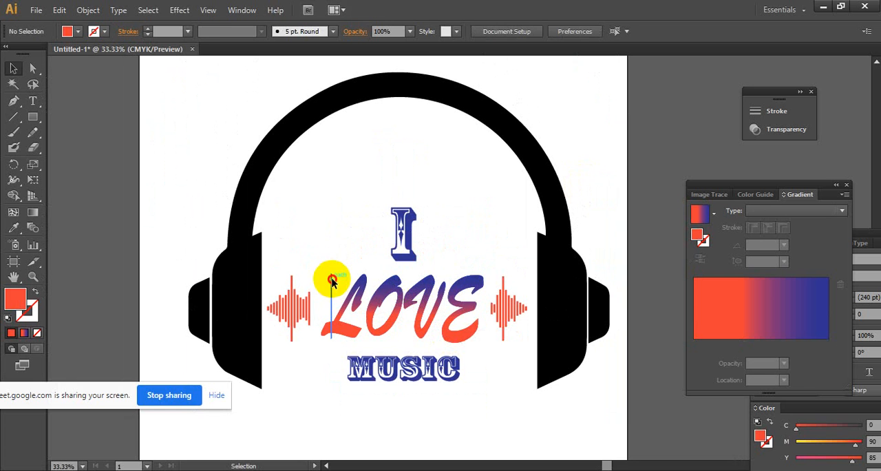
pyautogui.click(472, 315)
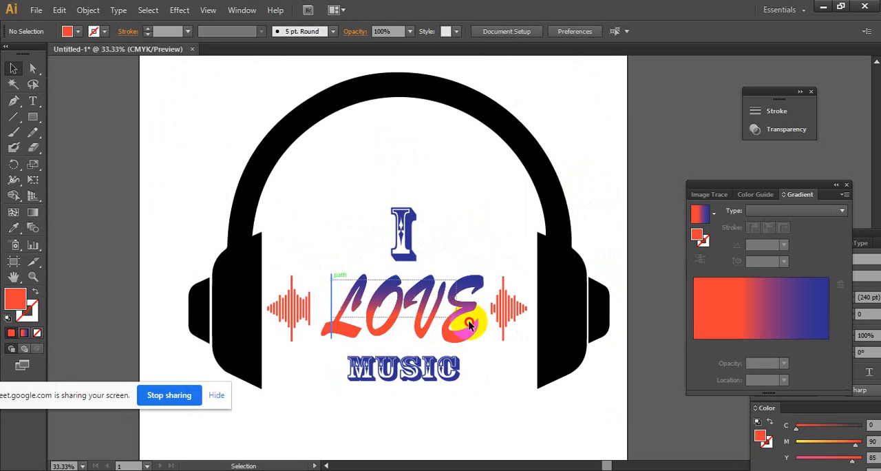
pyautogui.click(88, 10)
pyautogui.moveTo(178, 14)
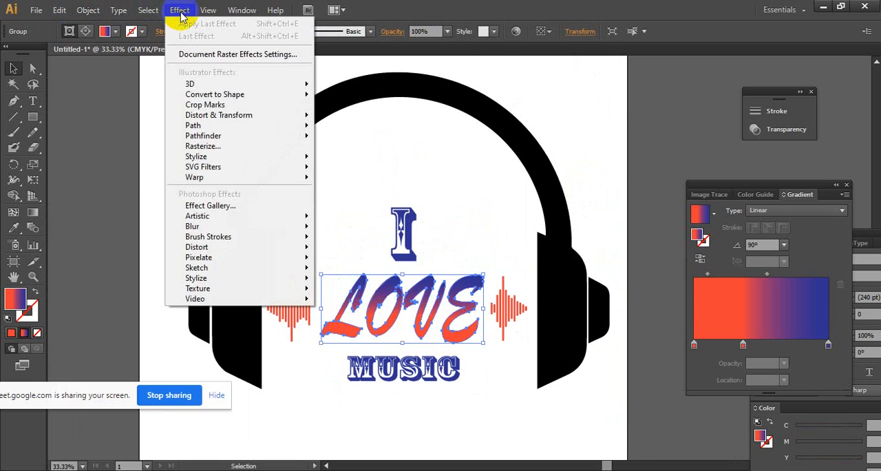
pyautogui.moveTo(305, 83)
pyautogui.click(385, 85)
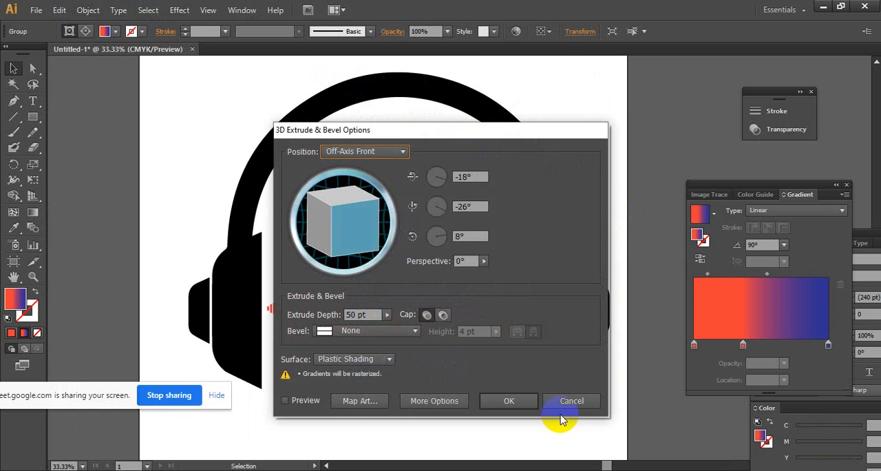
pyautogui.click(566, 402)
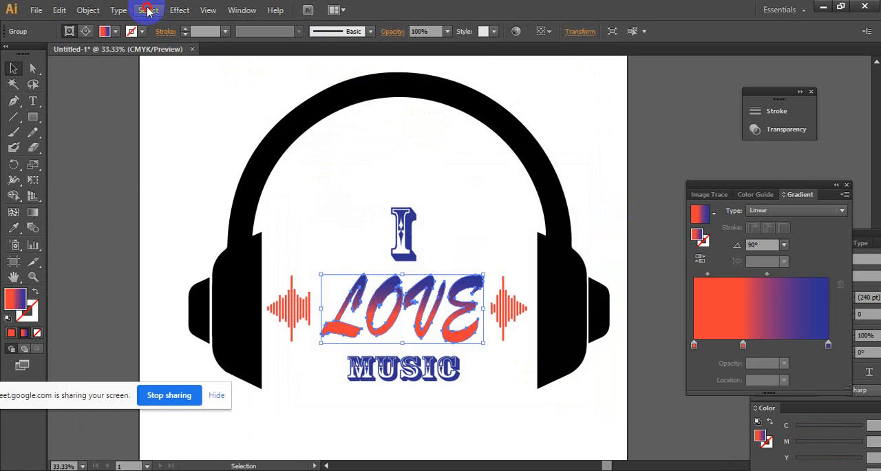
# - Apply a Drop Shadow to the LOVE lettering with 80% opacity, 4 mm X and Y offsets and 1 mm blur, and deselect it
pyautogui.click(148, 11)
pyautogui.click(179, 11)
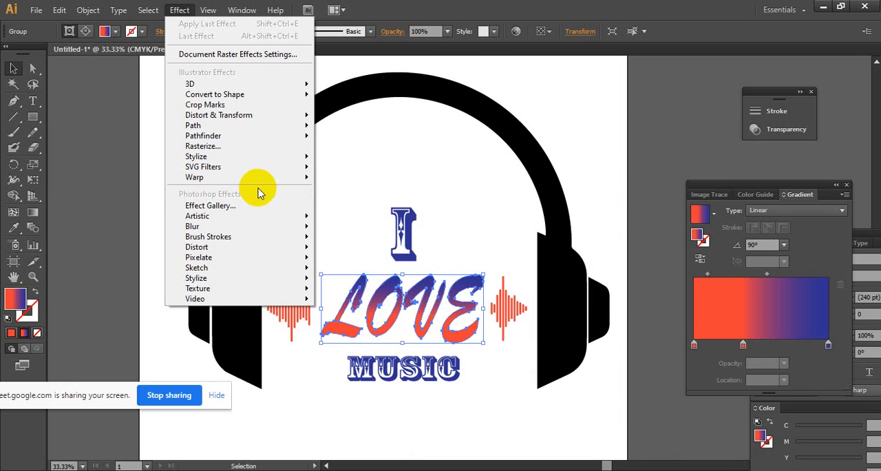
pyautogui.moveTo(253, 169)
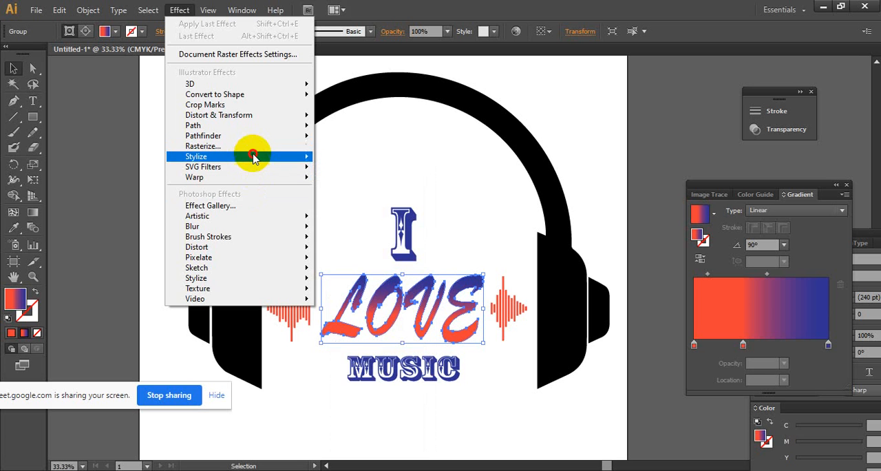
pyautogui.click(331, 159)
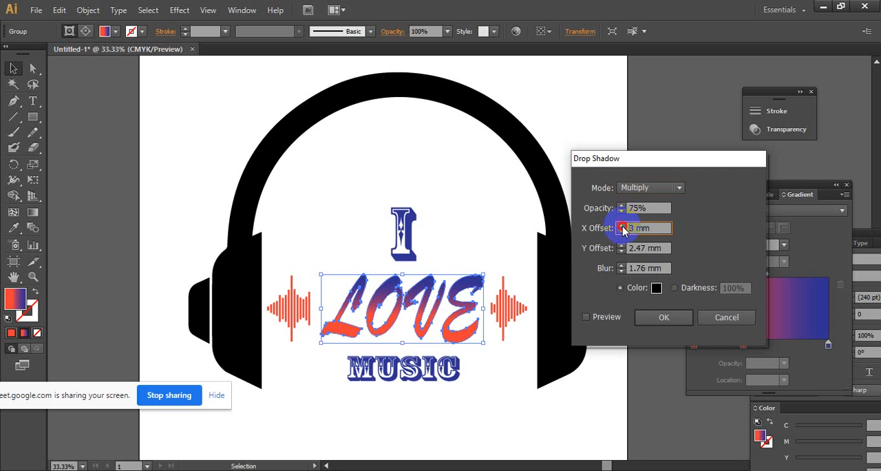
pyautogui.press('Tab')
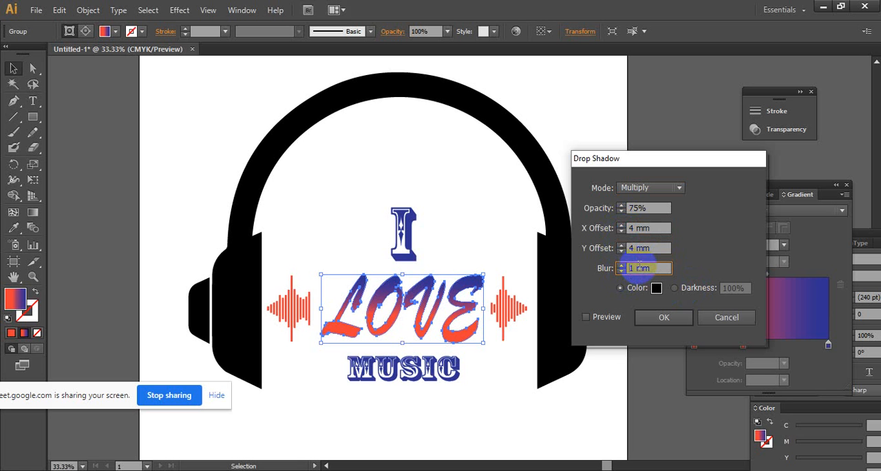
pyautogui.click(622, 205)
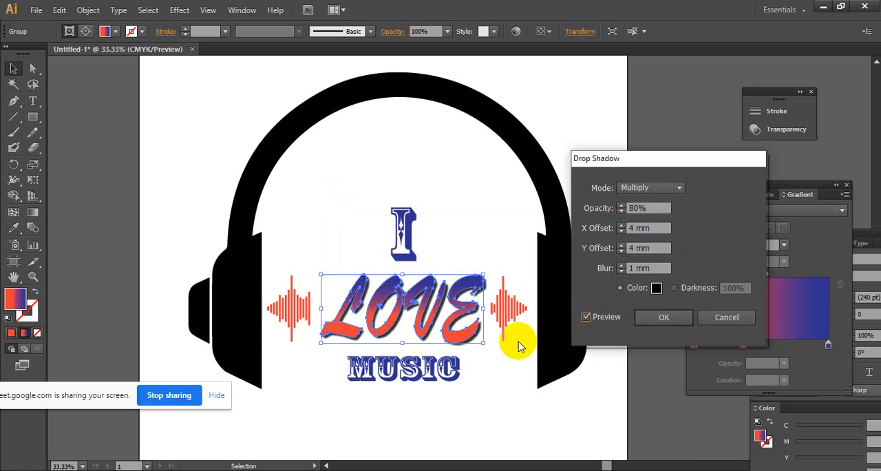
pyautogui.click(649, 323)
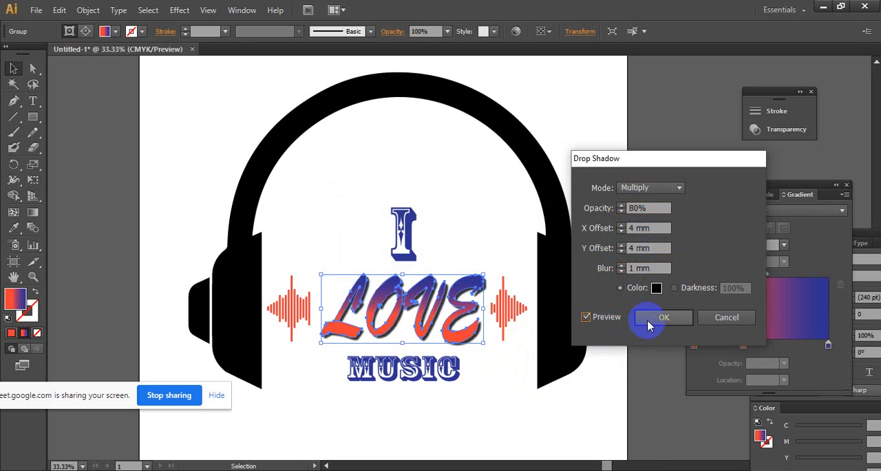
pyautogui.click(601, 384)
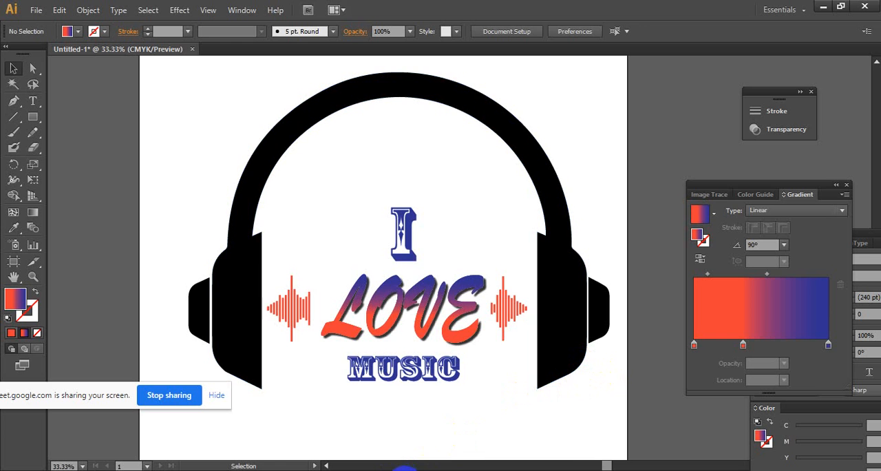
# - Switch to the Google Meet call to check the class participants, and return to Illustrator
pyautogui.click(358, 441)
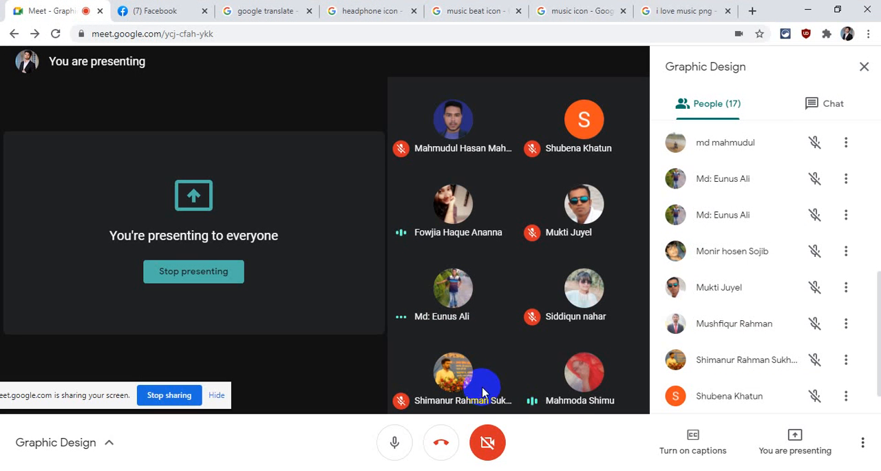
pyautogui.moveTo(590, 404)
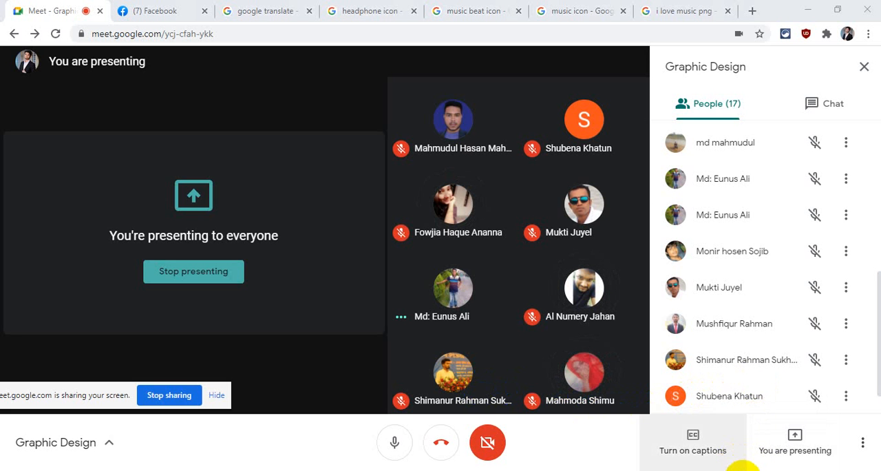
pyautogui.click(741, 470)
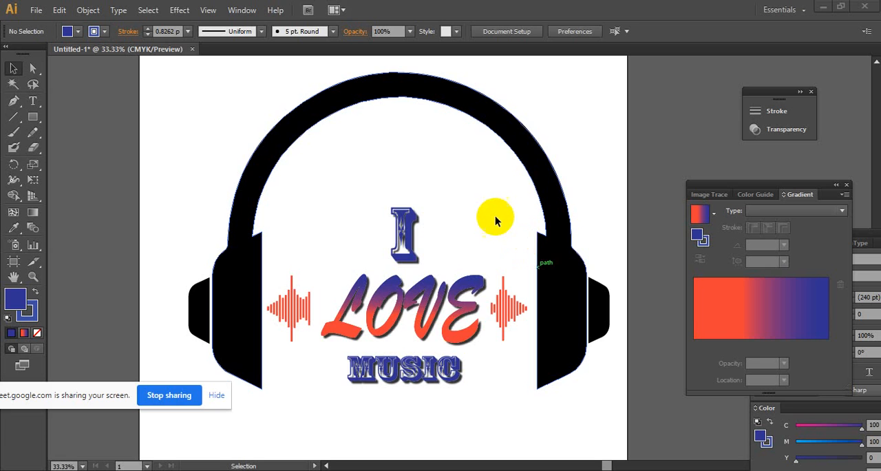
# - Check the separate headphone shapes by selecting them in turn, and examine the whole artboard design
pyautogui.click(571, 252)
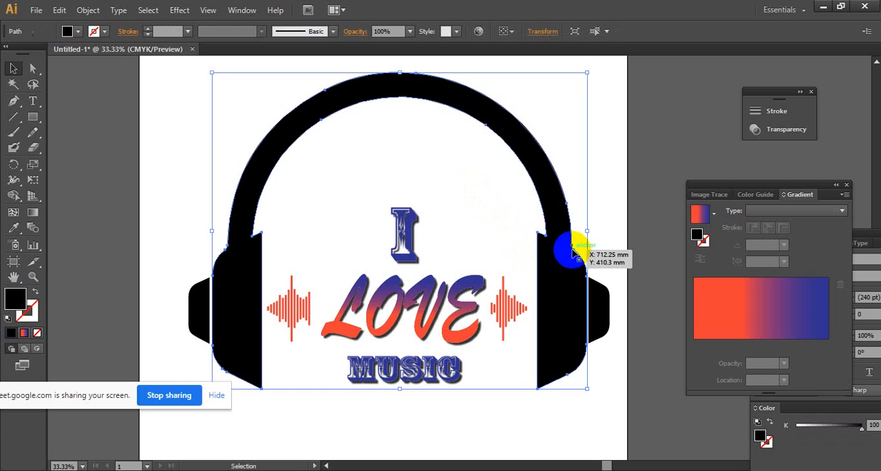
pyautogui.click(197, 301)
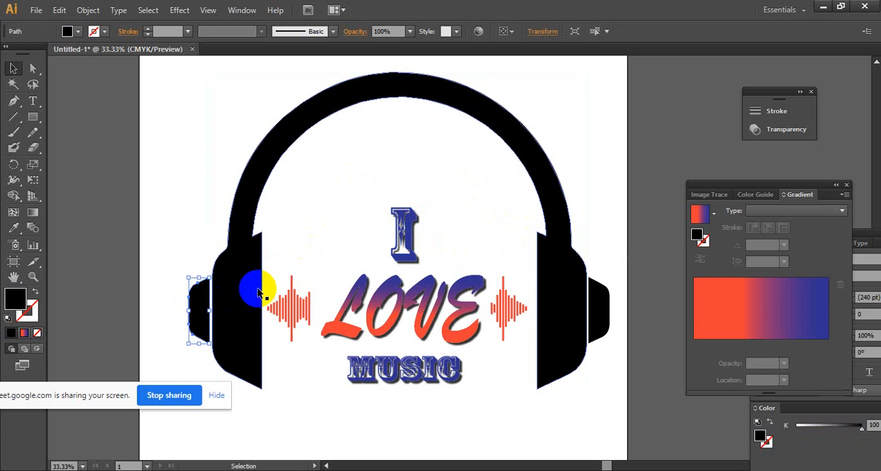
pyautogui.click(252, 285)
pyautogui.click(578, 169)
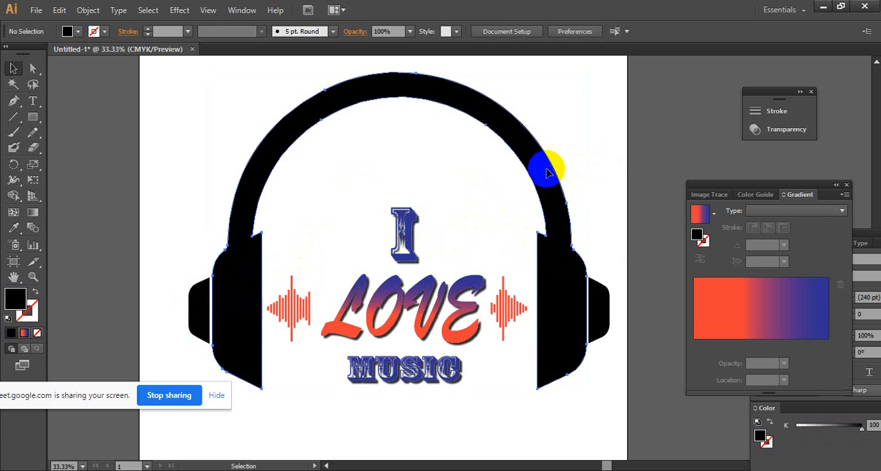
pyautogui.click(551, 161)
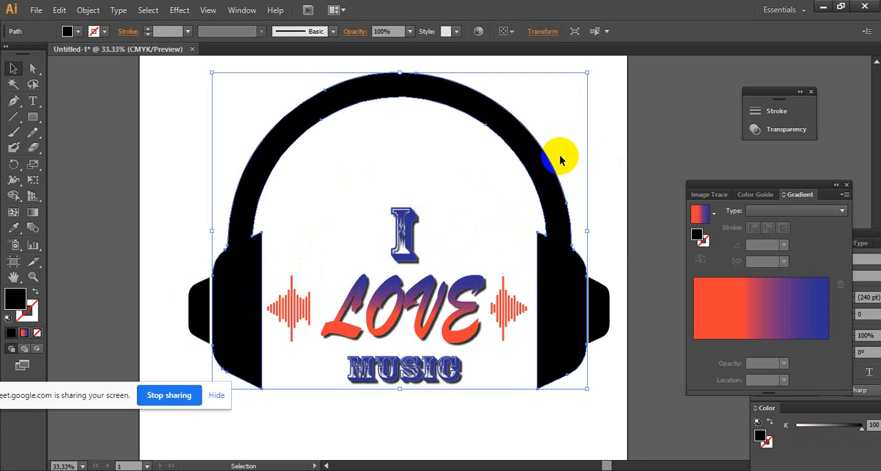
pyautogui.click(600, 159)
pyautogui.keyDown('ctrl'); pyautogui.keyDown('alt'); pyautogui.click(590, 241); pyautogui.keyUp('alt'); pyautogui.keyUp('ctrl')
pyautogui.moveTo(491, 237); pyautogui.dragTo(575, 205)
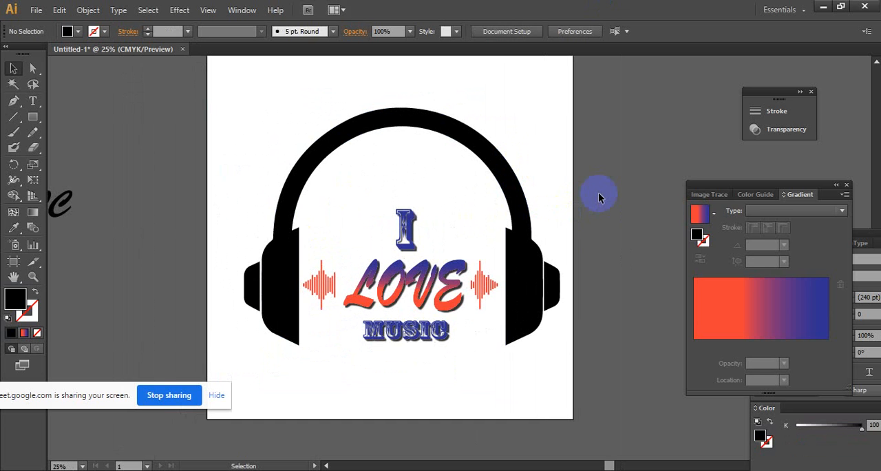
# - Copy the end bars of the black off-artboard sound wave to the inner end of the design's left waveform
pyautogui.keyDown('ctrl'); pyautogui.click(412, 263); pyautogui.keyUp('ctrl')
pyautogui.keyDown('ctrl'); pyautogui.click(584, 300); pyautogui.keyUp('ctrl')
pyautogui.keyDown('ctrl'); pyautogui.click(452, 289); pyautogui.keyUp('ctrl')
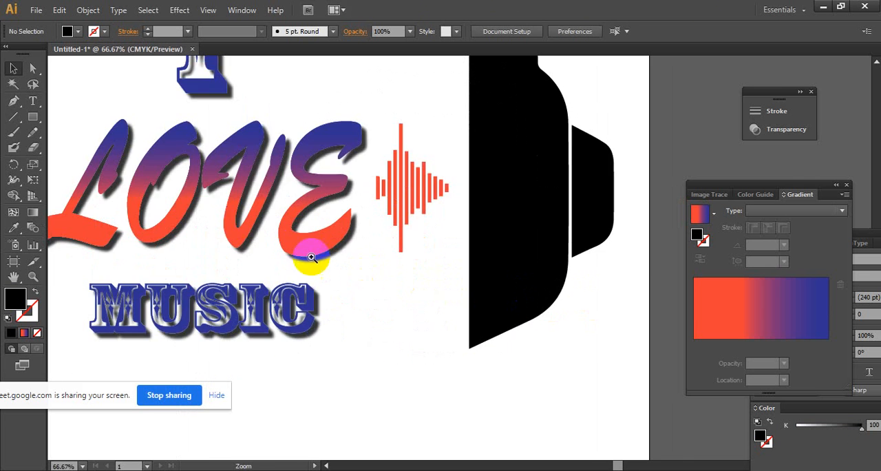
pyautogui.moveTo(65, 213); pyautogui.dragTo(359, 269)
pyautogui.keyDown('ctrl'); pyautogui.keyDown('alt'); pyautogui.click(439, 282); pyautogui.keyUp('alt'); pyautogui.keyUp('ctrl')
pyautogui.keyDown('ctrl'); pyautogui.keyDown('alt'); pyautogui.click(439, 282); pyautogui.keyUp('alt'); pyautogui.keyUp('ctrl')
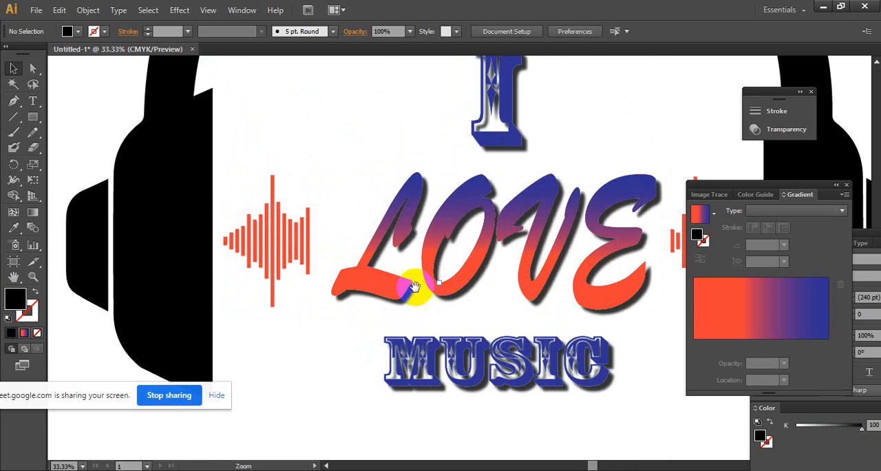
pyautogui.moveTo(184, 306); pyautogui.dragTo(297, 288)
pyautogui.moveTo(77, 221); pyautogui.dragTo(416, 225)
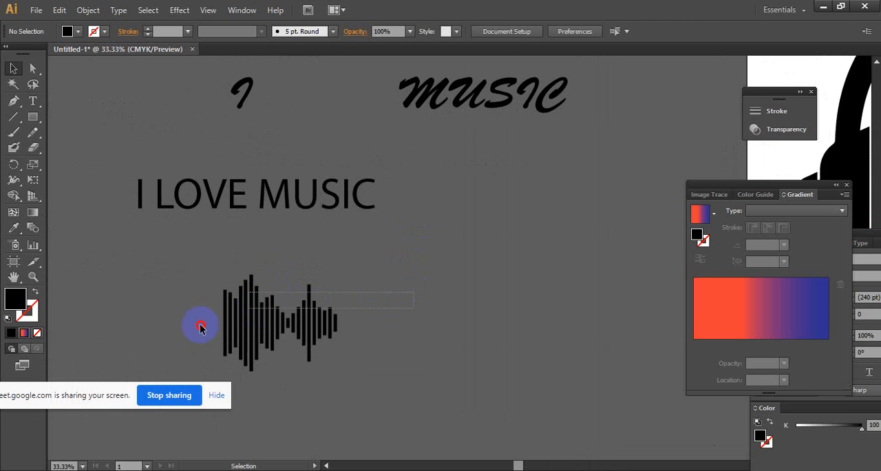
pyautogui.moveTo(237, 319)
pyautogui.mouseDown()
pyautogui.moveTo(546, 288)
pyautogui.moveTo(144, 287)
pyautogui.moveTo(295, 307)
pyautogui.moveTo(240, 309)
pyautogui.mouseUp()
pyautogui.moveTo(411, 290); pyautogui.dragTo(358, 315)
pyautogui.click(251, 341)
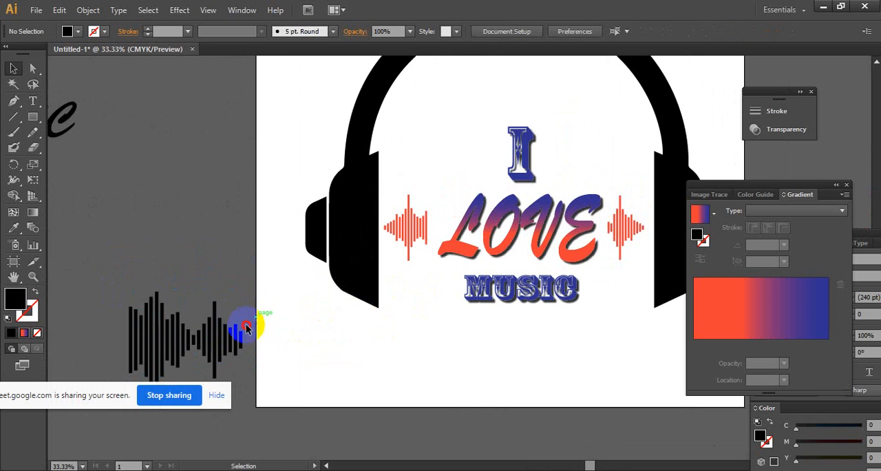
pyautogui.click(220, 369)
pyautogui.moveTo(232, 338); pyautogui.dragTo(451, 228)
pyautogui.click(451, 230)
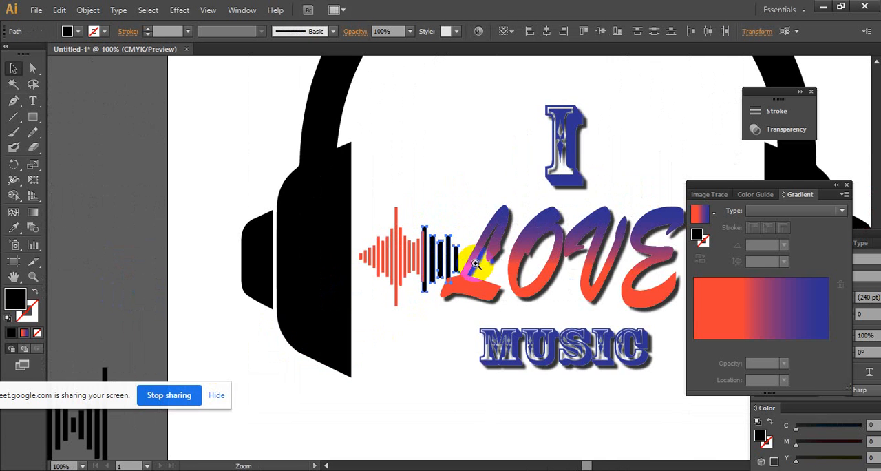
# - Scale the copied black bars down to match the left waveform and align them directly after its last bar
pyautogui.click(468, 255)
pyautogui.click(473, 268)
pyautogui.click(465, 260)
pyautogui.click(389, 169)
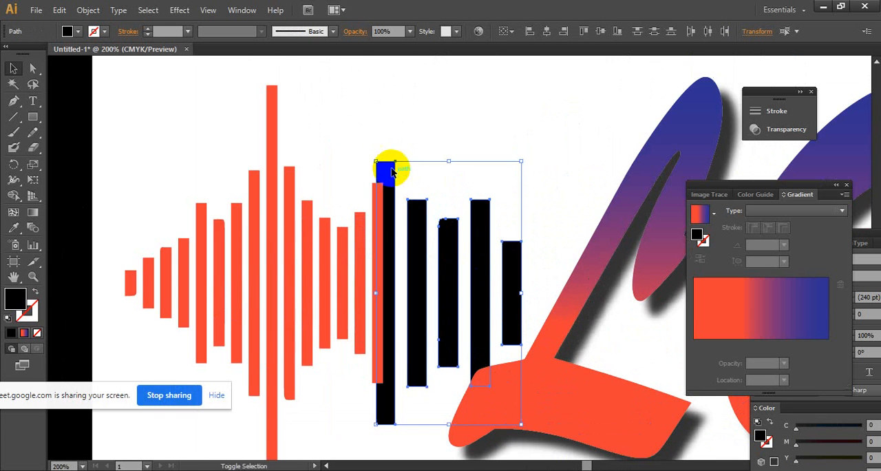
pyautogui.moveTo(375, 160); pyautogui.dragTo(428, 261)
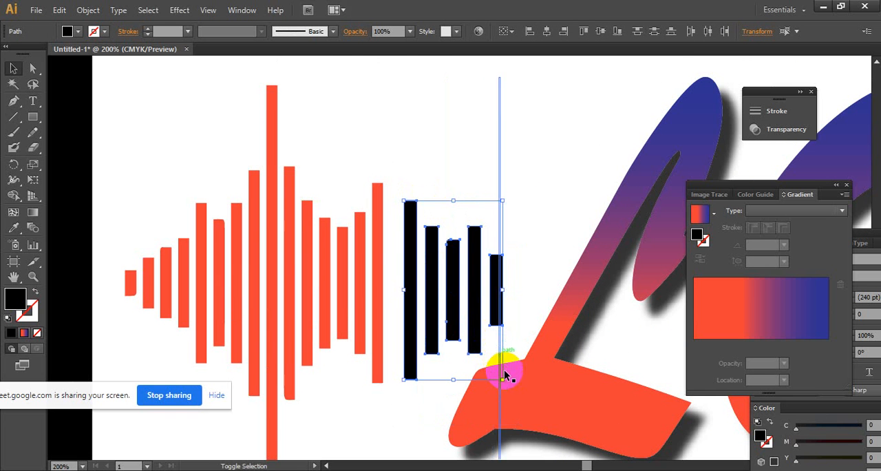
pyautogui.moveTo(502, 379); pyautogui.dragTo(491, 358)
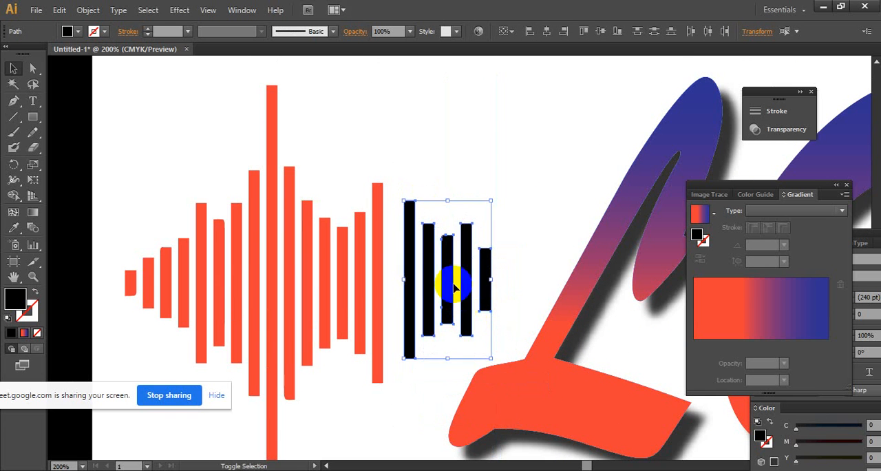
pyautogui.moveTo(447, 278)
pyautogui.mouseDown()
pyautogui.moveTo(432, 279)
pyautogui.moveTo(434, 286)
pyautogui.mouseUp()
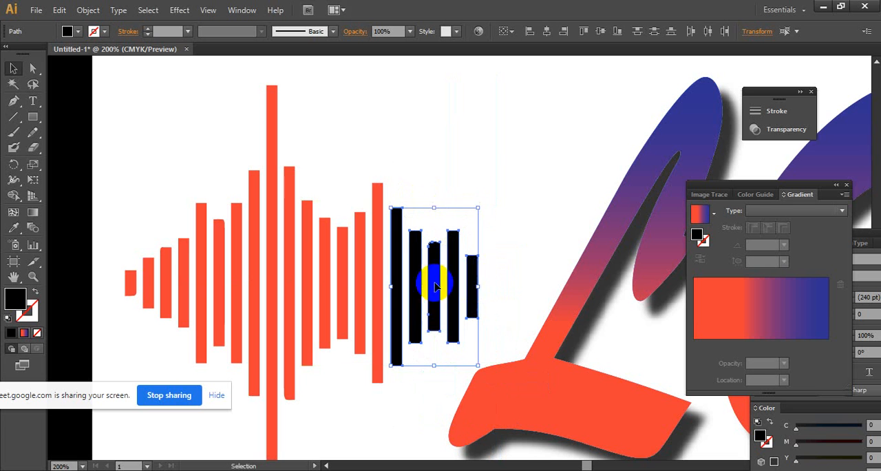
# - Recolour the added bars with the waveform's orange-red fill using the Eyedropper, and deselect them
pyautogui.click(14, 227)
pyautogui.click(246, 254)
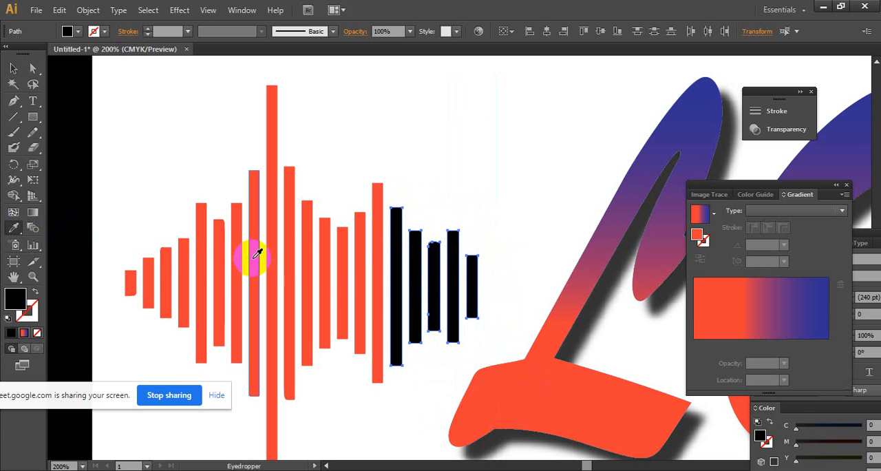
pyautogui.click(13, 68)
pyautogui.click(466, 154)
pyautogui.press('z')
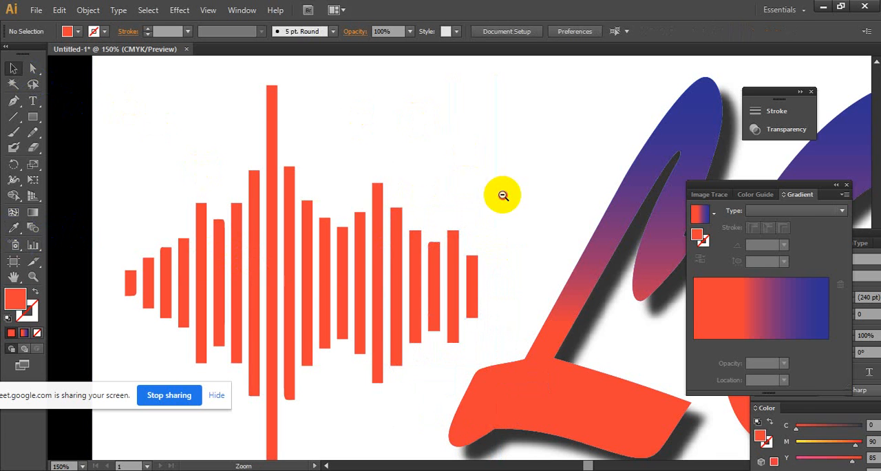
pyautogui.keyDown('ctrl'); pyautogui.keyDown('alt'); pyautogui.click(543, 288); pyautogui.keyUp('alt'); pyautogui.keyUp('ctrl')
pyautogui.moveTo(682, 361); pyautogui.dragTo(555, 332)
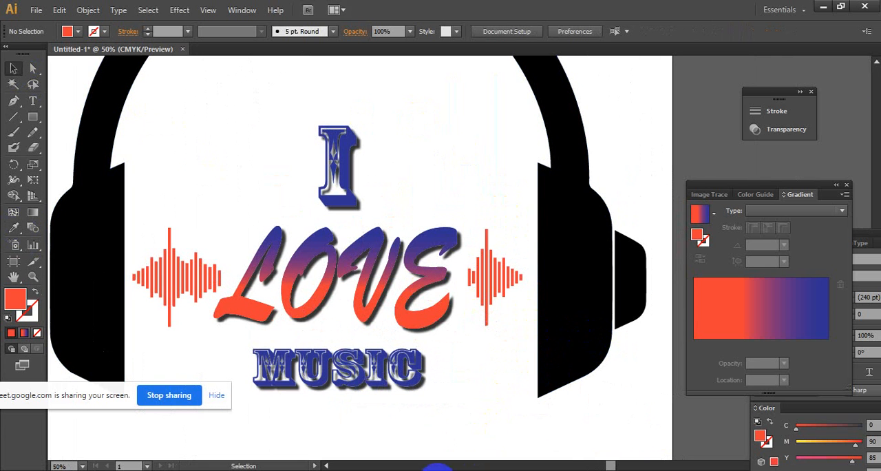
# - Switch to the browser's "music icon" image search and open the UXWing music note result
pyautogui.moveTo(438, 470)
pyautogui.click(358, 434)
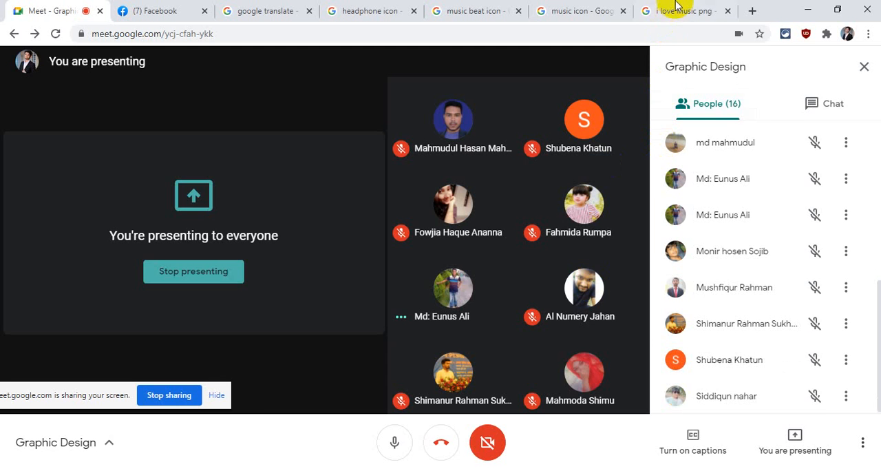
pyautogui.click(574, 11)
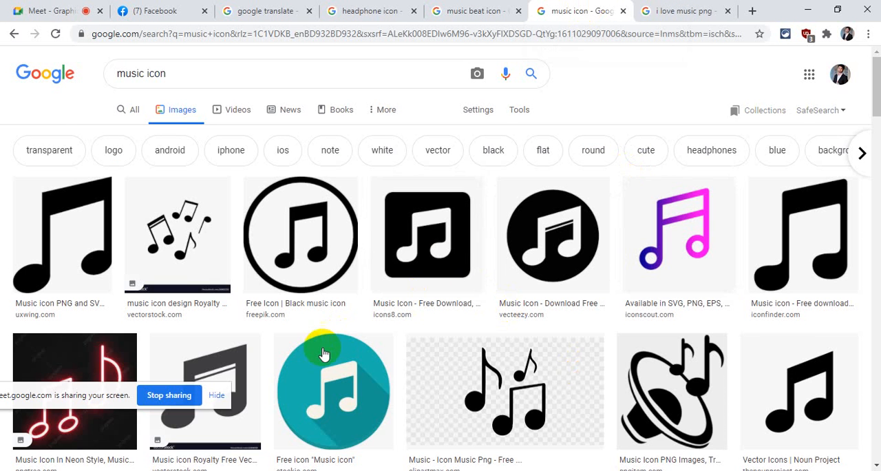
pyautogui.scroll(1, 287, 318)
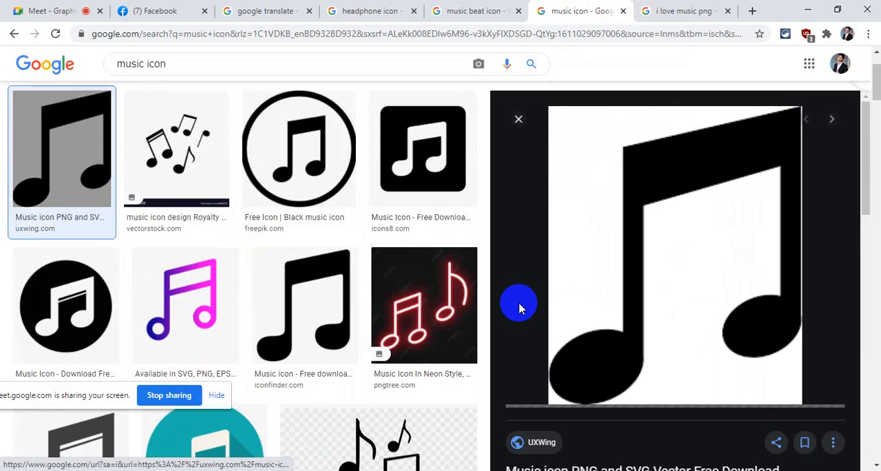
# - Look through the music icon results, copy the UXWing music note image and return to Illustrator
pyautogui.scroll(-3, 519, 305)
pyautogui.scroll(-6, 357, 297)
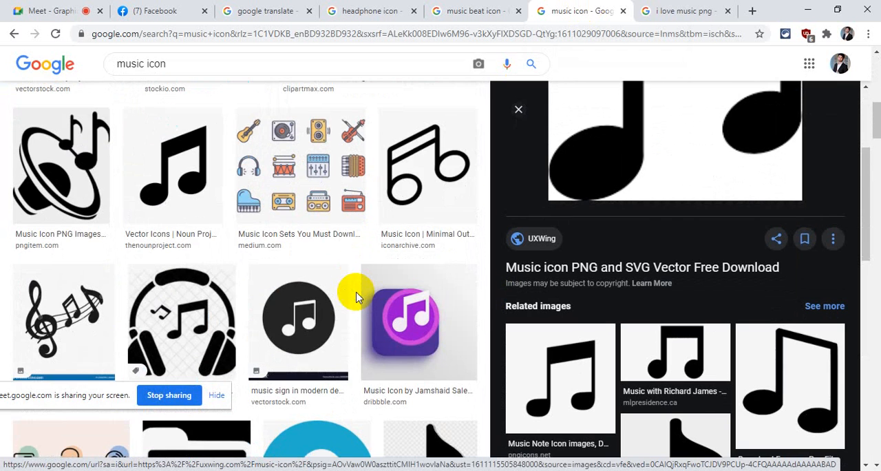
pyautogui.scroll(7, 358, 298)
pyautogui.scroll(4, 682, 330)
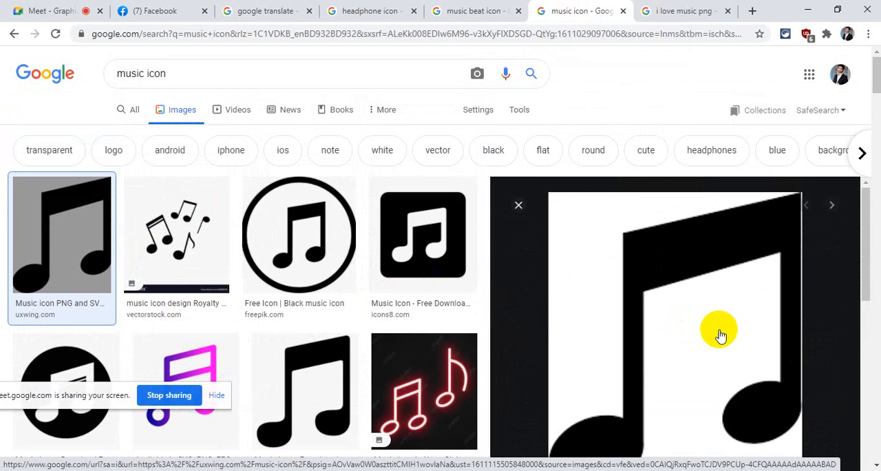
pyautogui.scroll(-3, 720, 335)
pyautogui.scroll(4, 711, 330)
pyautogui.rightClick(734, 384)
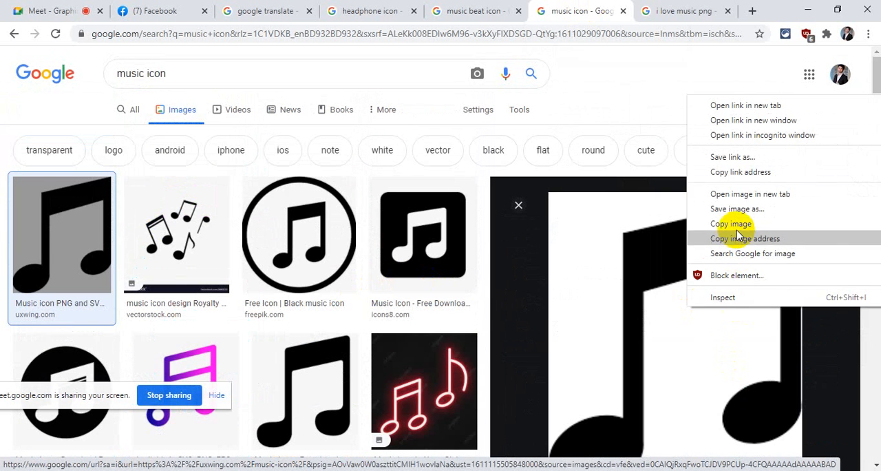
pyautogui.click(739, 222)
pyautogui.click(809, 9)
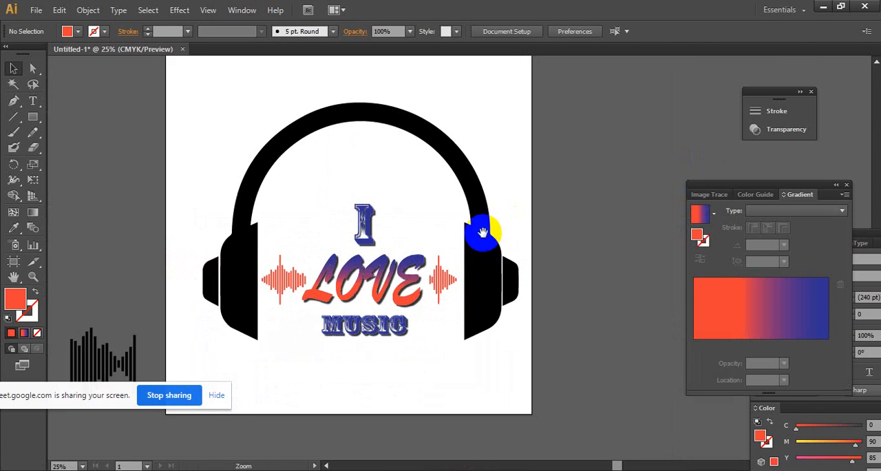
# - Paste the music note image and move it to the empty area right of the artboard
pyautogui.moveTo(614, 219); pyautogui.dragTo(543, 223)
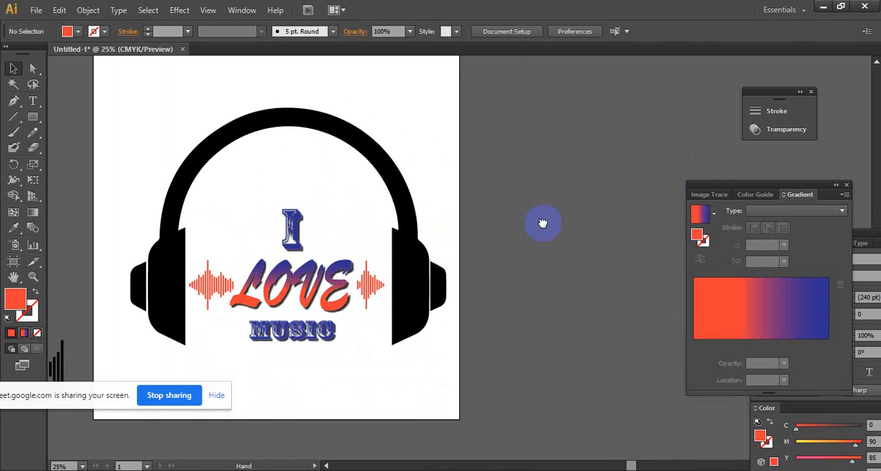
pyautogui.hotkey('ctrl', 'v')
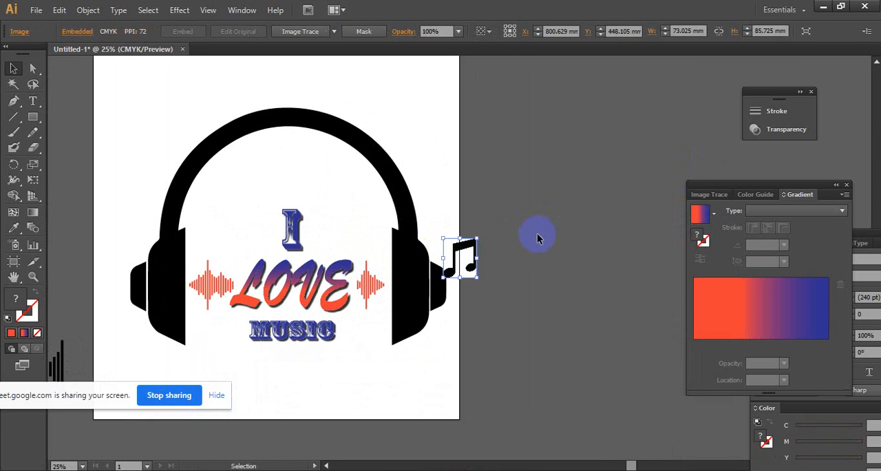
pyautogui.click(369, 253)
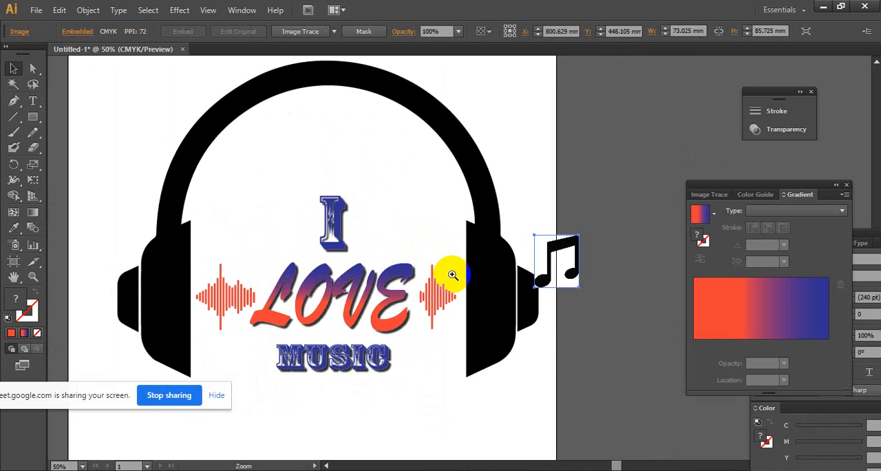
pyautogui.click(452, 275)
pyautogui.click(498, 252)
pyautogui.moveTo(584, 196); pyautogui.dragTo(673, 185)
pyautogui.moveTo(643, 189); pyautogui.dragTo(462, 196)
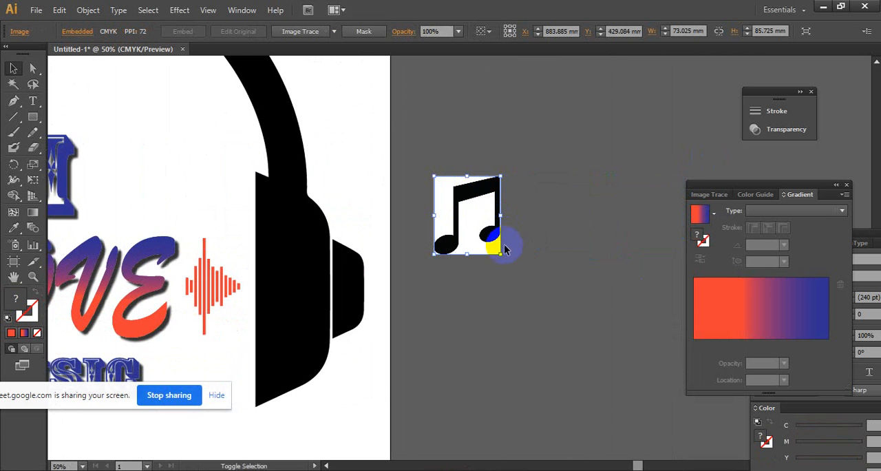
# - Convert the music note image to vector paths with Image Trace, expand the tracing and ungroup it
pyautogui.click(299, 33)
pyautogui.click(315, 31)
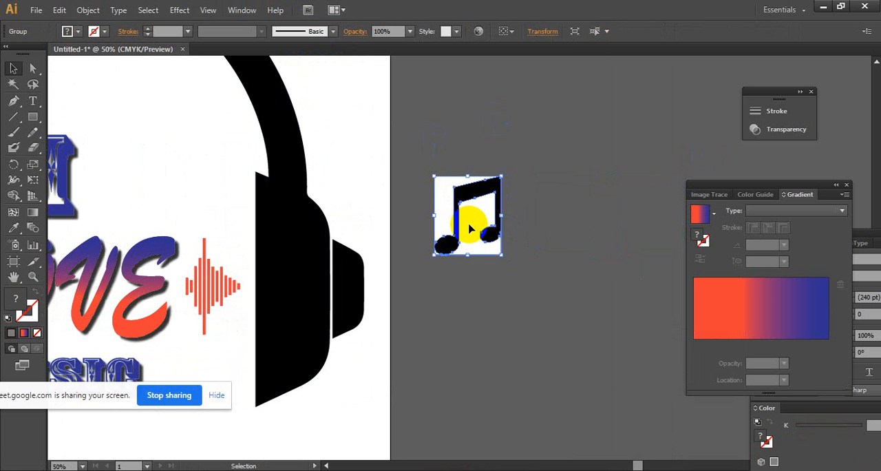
pyautogui.rightClick(469, 228)
pyautogui.click(512, 296)
pyautogui.click(559, 255)
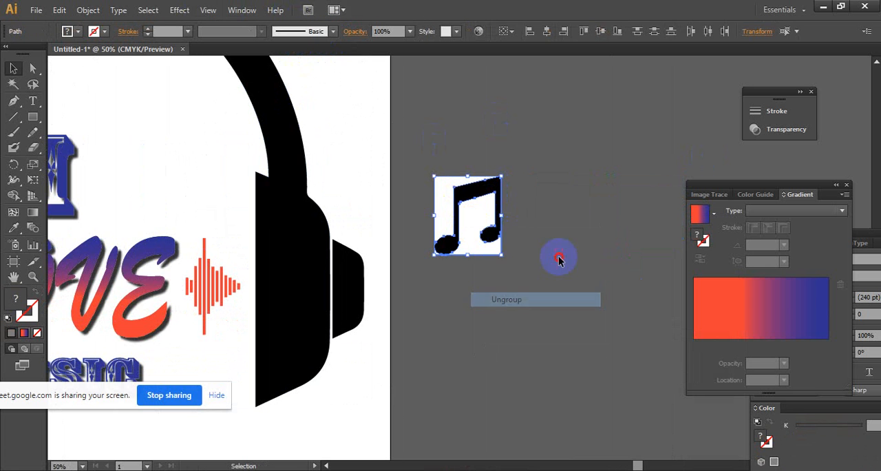
# - Delete the white background pieces inside and around the traced music note
pyautogui.click(482, 215)
pyautogui.press('Delete')
pyautogui.click(442, 200)
pyautogui.press('Delete')
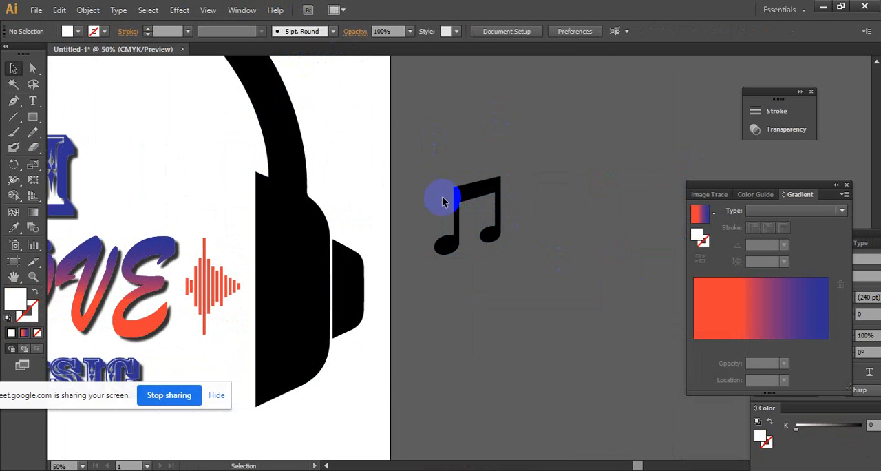
# - Enlarge the black music note to nearly the artboard's height and place it over the headphone design
pyautogui.moveTo(424, 136); pyautogui.dragTo(606, 303)
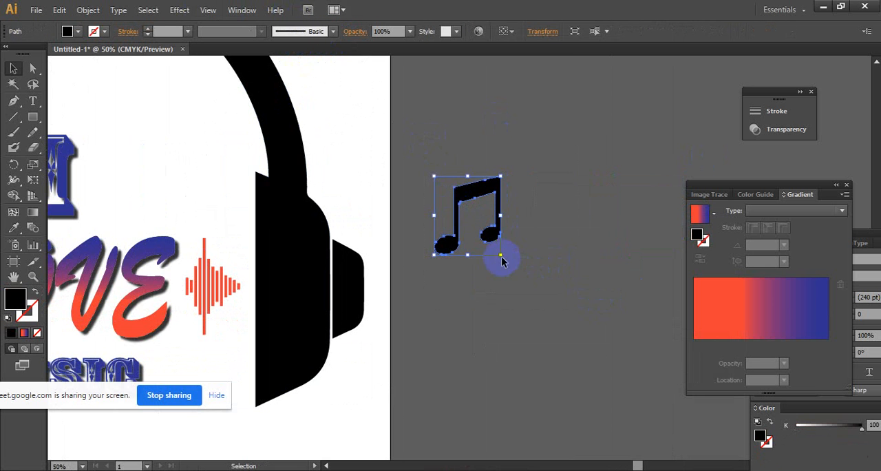
pyautogui.moveTo(540, 280); pyautogui.dragTo(674, 418)
pyautogui.keyDown('ctrl'); pyautogui.keyDown('alt'); pyautogui.click(546, 282); pyautogui.keyUp('alt'); pyautogui.keyUp('ctrl')
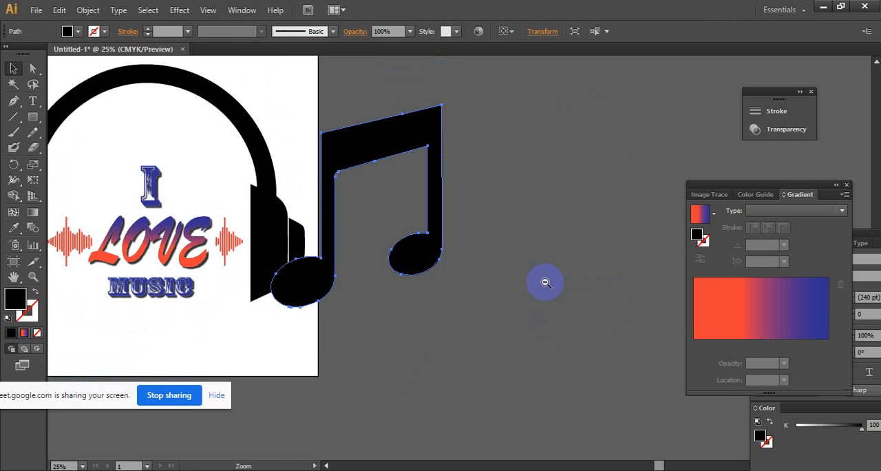
pyautogui.moveTo(412, 238); pyautogui.dragTo(417, 351)
# - Send the large music note to the back, set its opacity to 10% and deselect it
pyautogui.rightClick(378, 142)
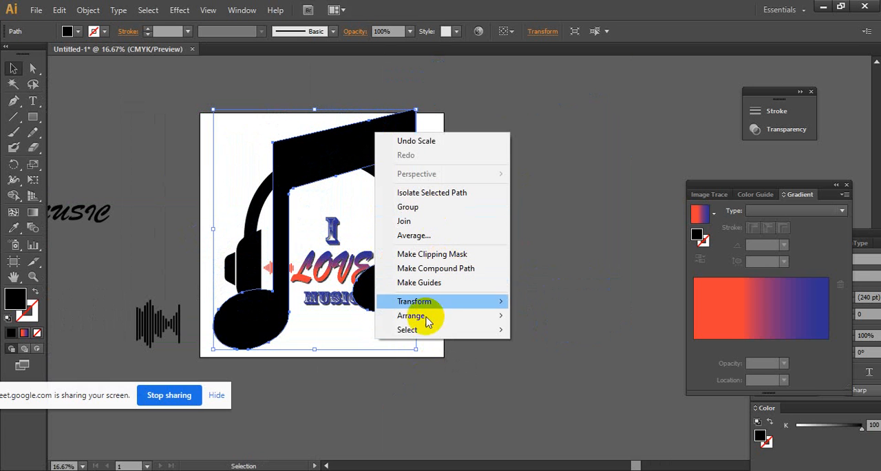
pyautogui.moveTo(428, 314)
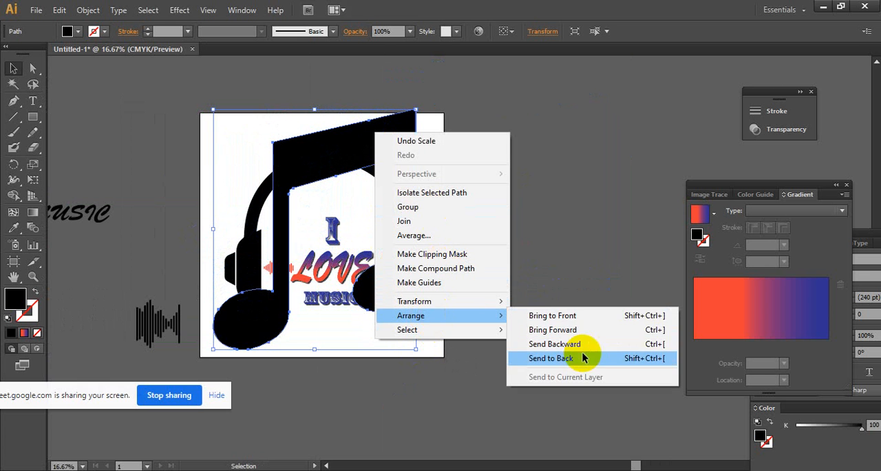
pyautogui.click(533, 358)
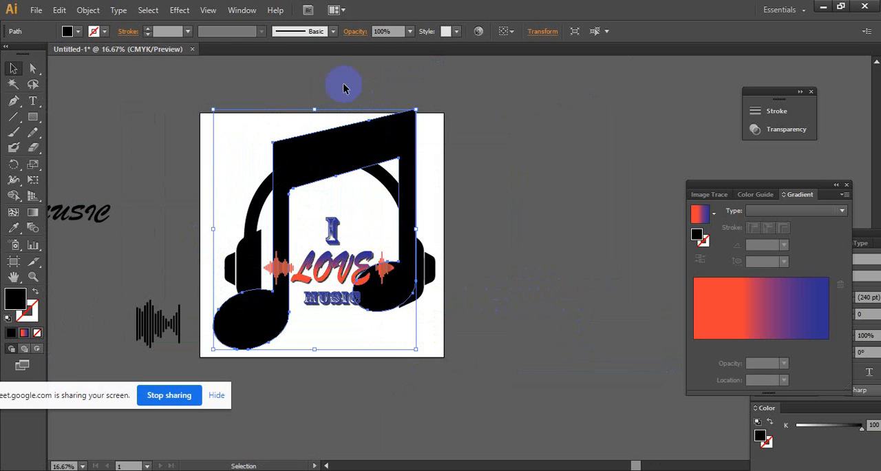
pyautogui.click(410, 32)
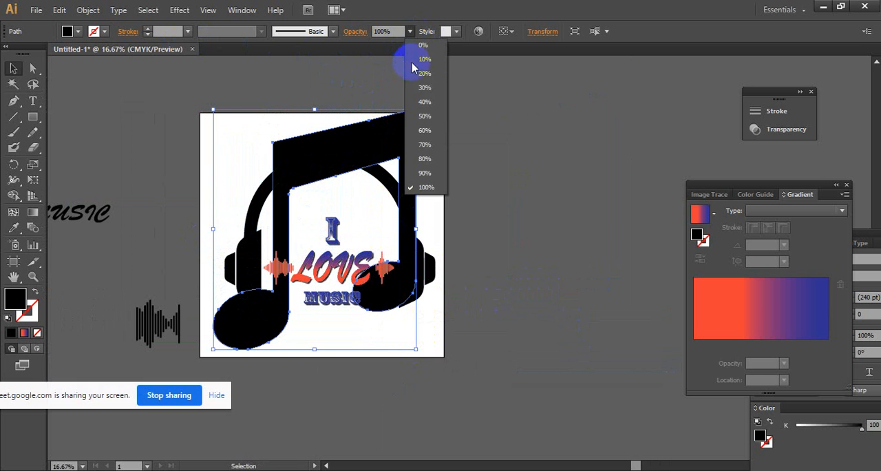
pyautogui.click(427, 62)
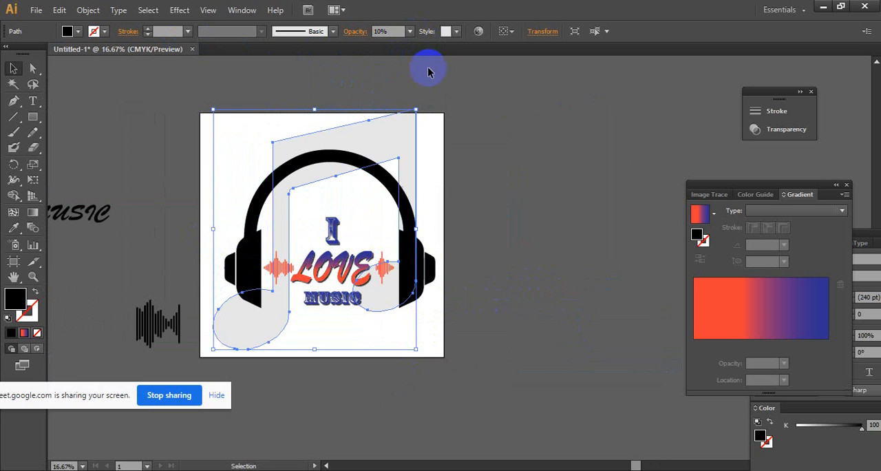
pyautogui.click(536, 176)
# - Scale down the faded music note and move it up over the headband, above the LOVE lettering
pyautogui.click(403, 139)
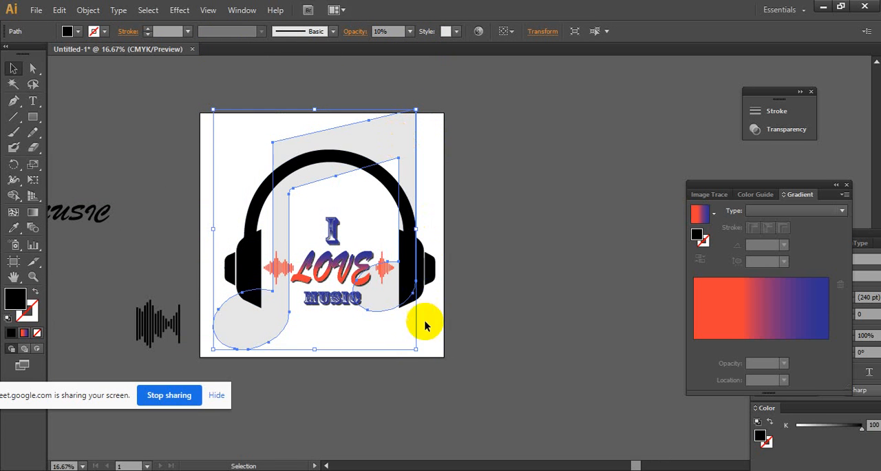
pyautogui.moveTo(416, 350); pyautogui.dragTo(353, 239)
pyautogui.moveTo(312, 129); pyautogui.dragTo(366, 143)
pyautogui.keyDown('ctrl'); pyautogui.click(387, 193); pyautogui.keyUp('ctrl')
pyautogui.keyDown('ctrl'); pyautogui.click(463, 265); pyautogui.keyUp('ctrl')
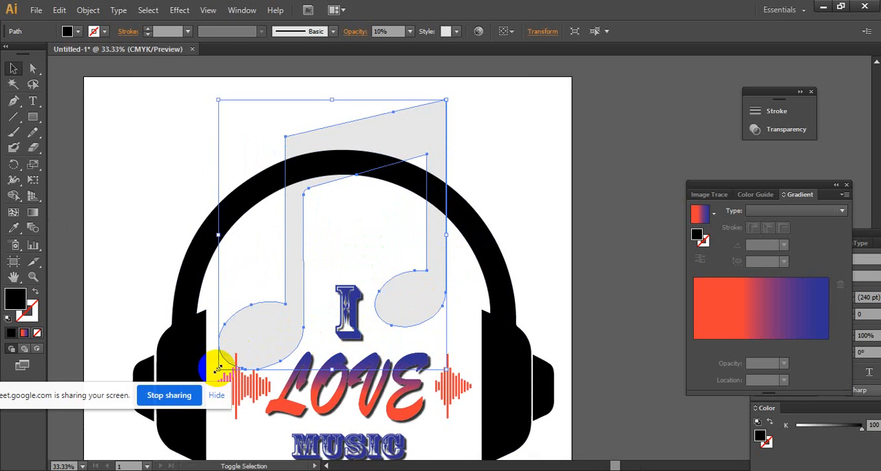
pyautogui.moveTo(218, 367); pyautogui.dragTo(245, 338)
pyautogui.moveTo(399, 289)
pyautogui.mouseDown()
pyautogui.moveTo(414, 294)
pyautogui.moveTo(414, 281)
pyautogui.mouseUp()
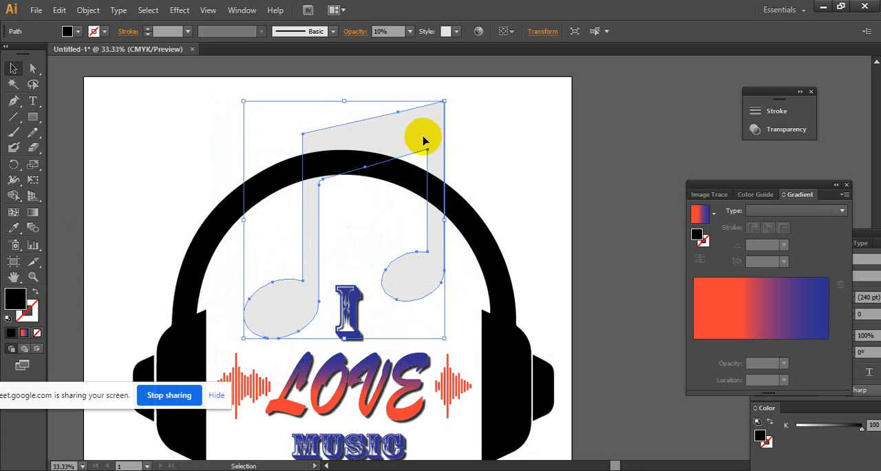
# - Fine-tune the music note's height and position so it sits centred over the headband, and deselect it
pyautogui.click(346, 101)
pyautogui.click(346, 126)
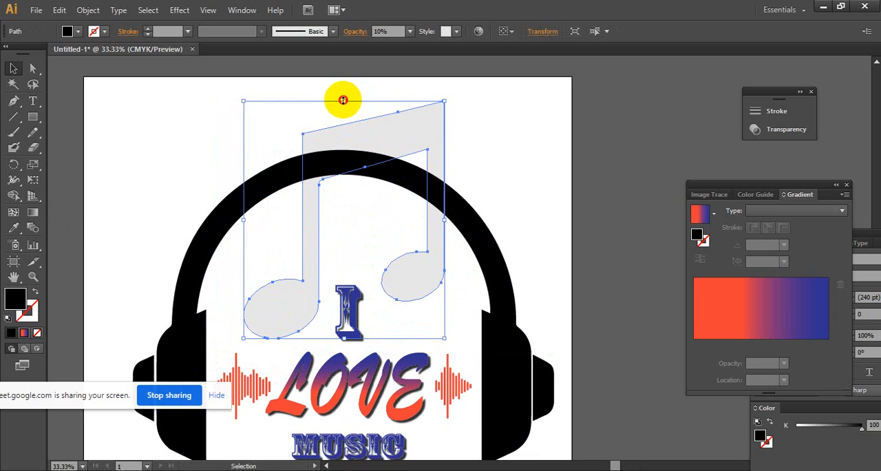
pyautogui.moveTo(342, 100); pyautogui.dragTo(344, 97)
pyautogui.moveTo(376, 134); pyautogui.dragTo(367, 134)
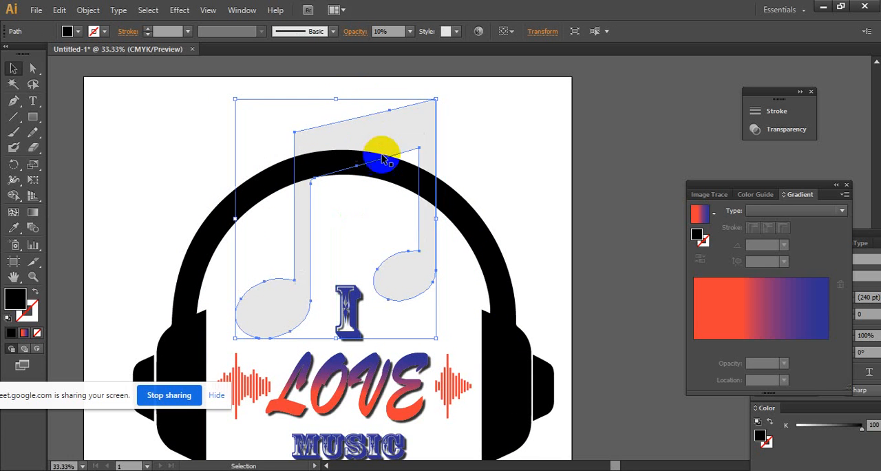
pyautogui.moveTo(411, 263); pyautogui.dragTo(414, 270)
pyautogui.click(512, 184)
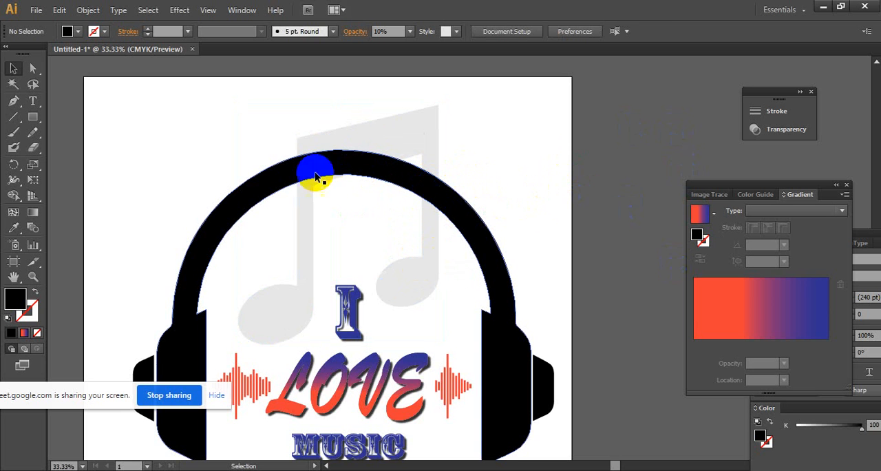
pyautogui.click(413, 282)
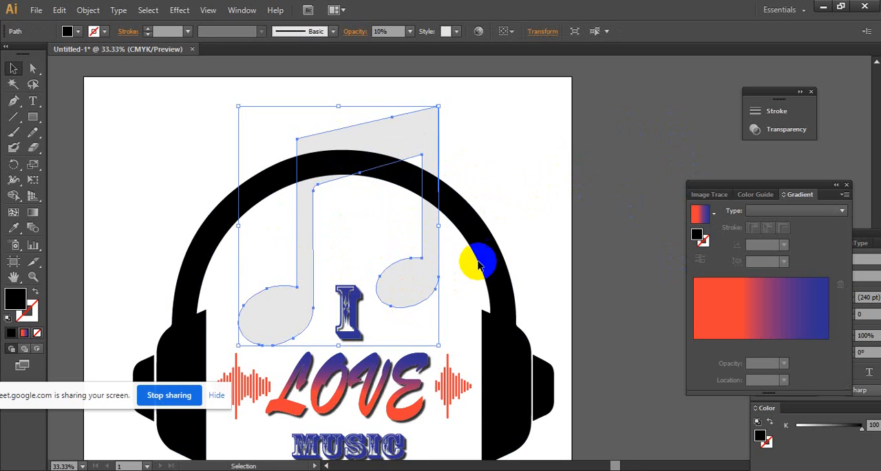
pyautogui.click(563, 165)
# - Examine up close where the music note's right stem passes behind the headband
pyautogui.keyDown('alt'); pyautogui.click(513, 206); pyautogui.keyUp('alt')
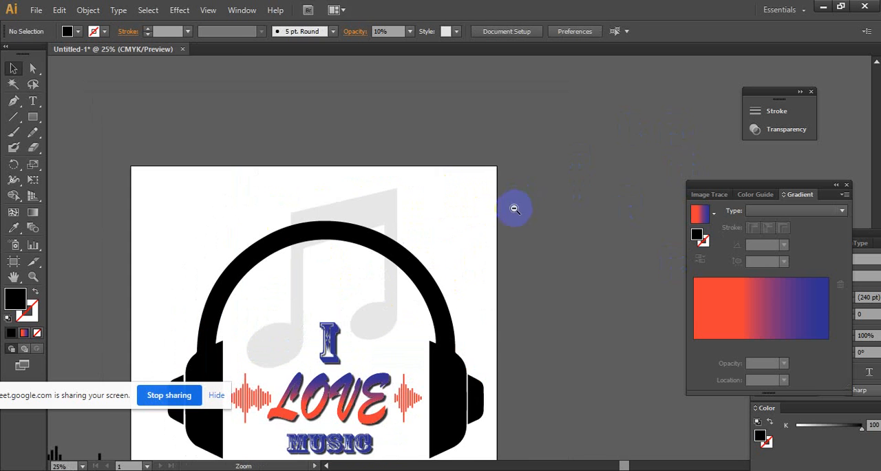
pyautogui.click(427, 252)
pyautogui.click(427, 252)
pyautogui.moveTo(426, 252); pyautogui.dragTo(453, 185)
pyautogui.click(465, 117)
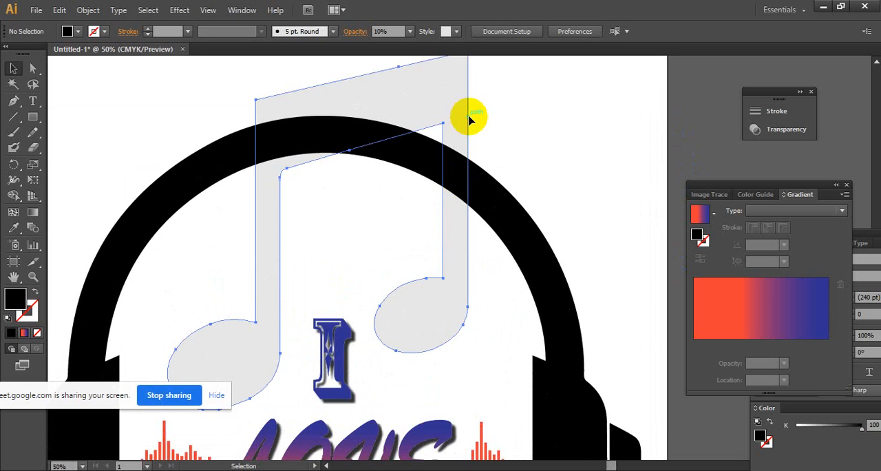
pyautogui.click(517, 115)
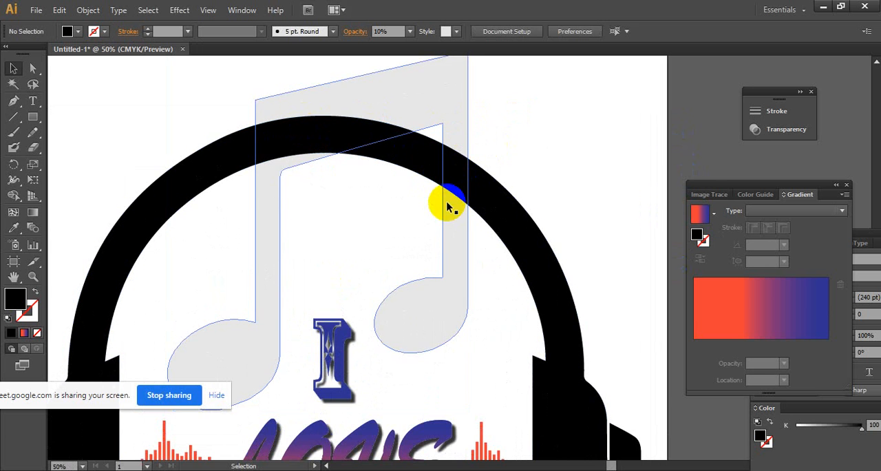
pyautogui.press('z')
pyautogui.click(482, 155)
pyautogui.click(500, 261)
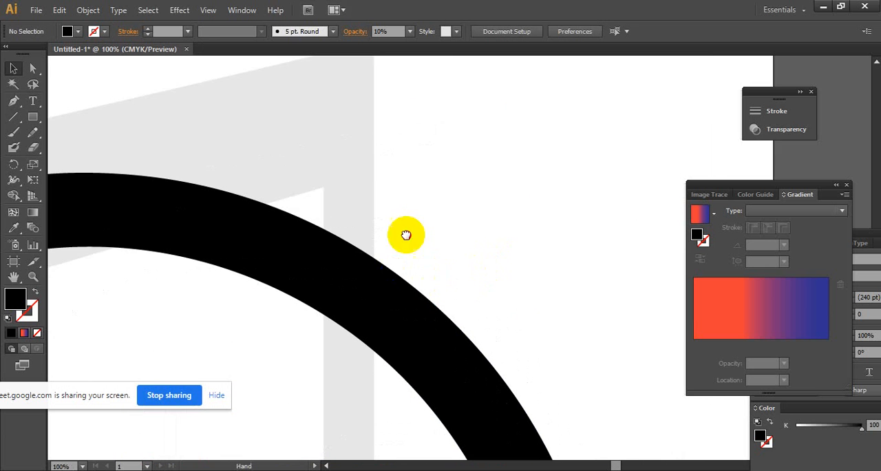
pyautogui.press('v')
pyautogui.click(435, 147)
pyautogui.click(367, 226)
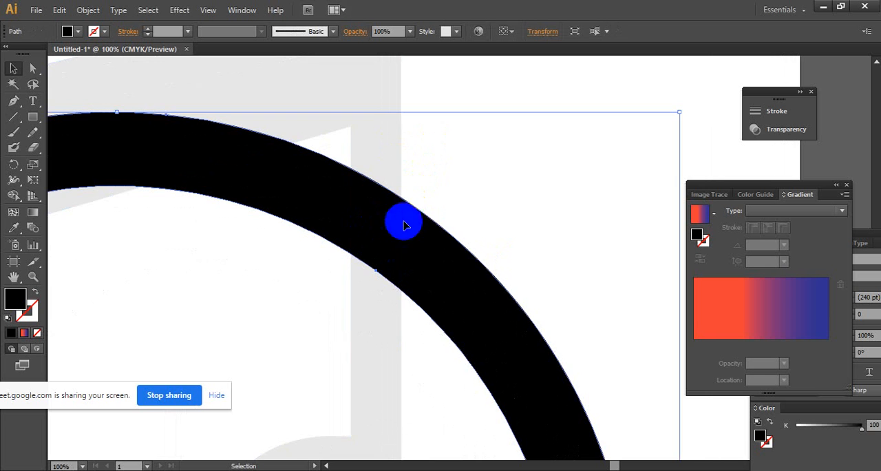
pyautogui.click(488, 179)
pyautogui.click(382, 233)
pyautogui.hotkey('ctrl', 'space')
pyautogui.keyDown('ctrl'); pyautogui.click(393, 212); pyautogui.keyUp('ctrl')
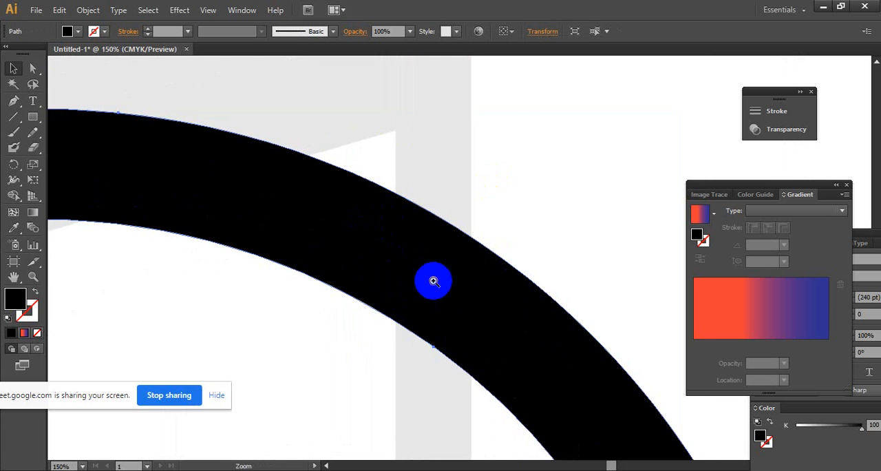
pyautogui.keyDown('ctrl'); pyautogui.click(435, 279); pyautogui.keyUp('ctrl')
pyautogui.moveTo(439, 280); pyautogui.dragTo(391, 267)
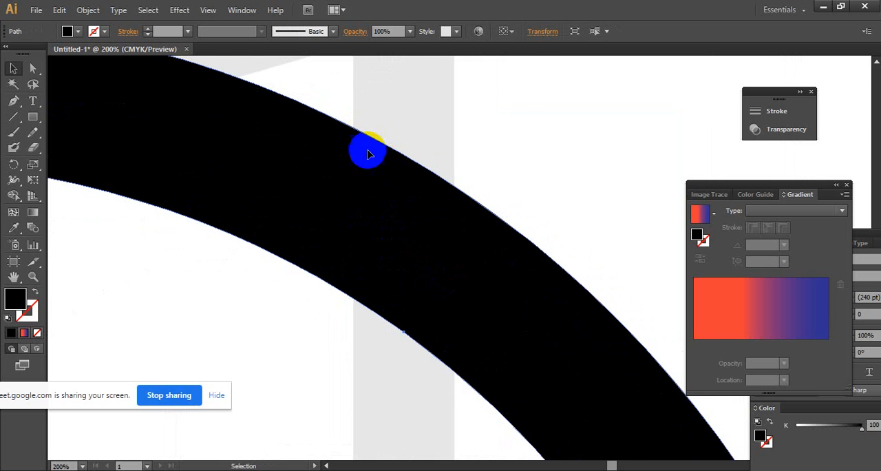
# - Draw a black rectangle across the headband, exactly as wide as the music note's right stem and covering the crossing
pyautogui.click(33, 115)
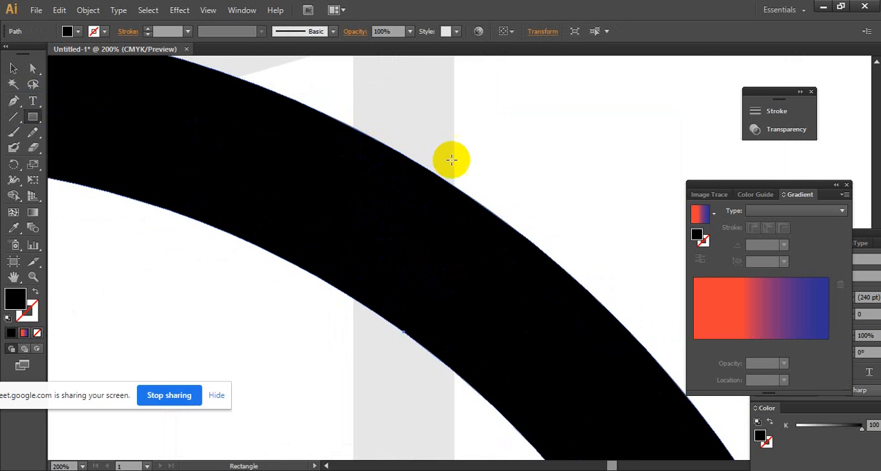
pyautogui.click(399, 144)
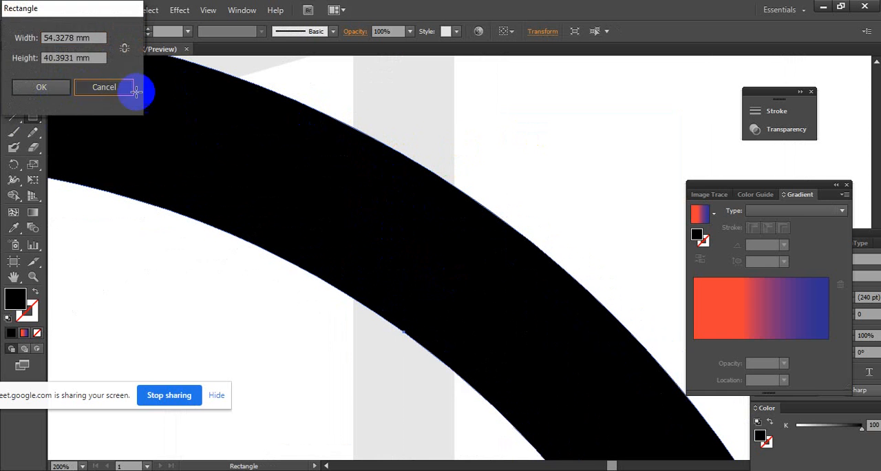
pyautogui.click(130, 86)
pyautogui.click(14, 71)
pyautogui.click(32, 116)
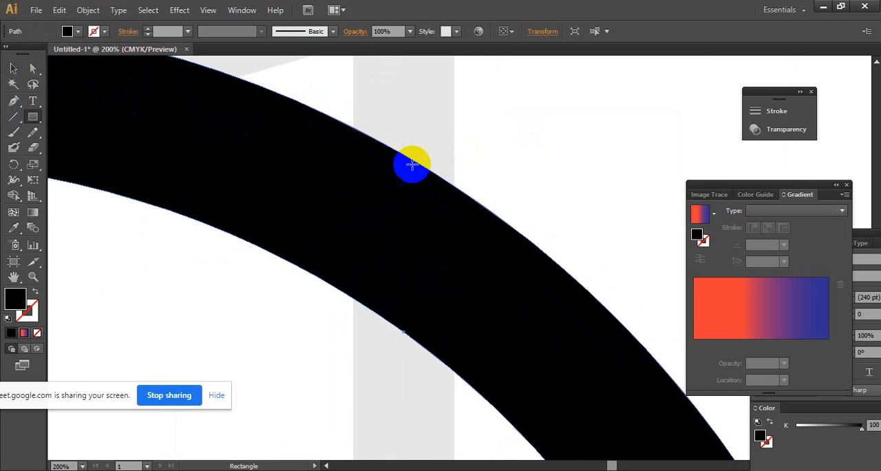
pyautogui.moveTo(354, 127); pyautogui.dragTo(454, 395)
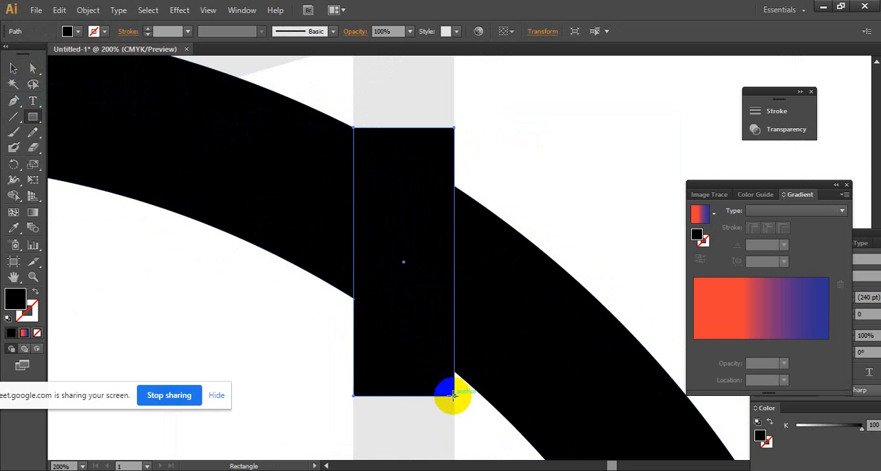
# - Divide the headband and the overlapping rectangle into separate pieces with the Pathfinder's Divide operation
pyautogui.click(10, 69)
pyautogui.click(293, 170)
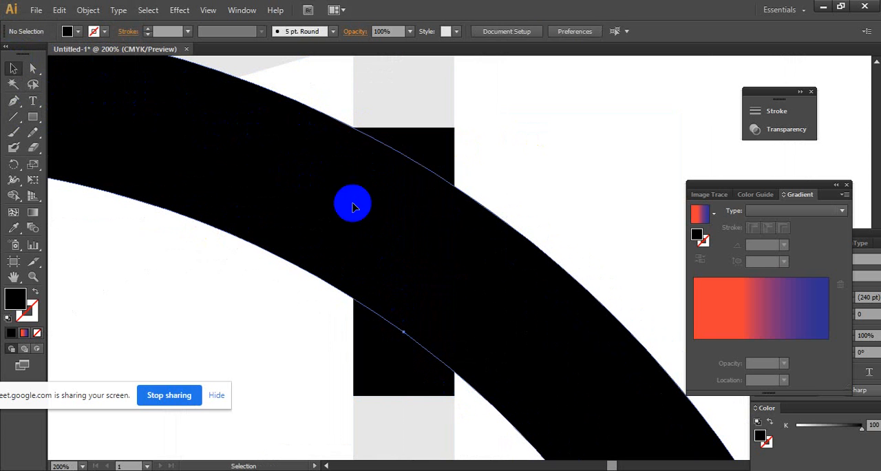
pyautogui.keyDown('shift'); pyautogui.click(415, 152); pyautogui.keyUp('shift')
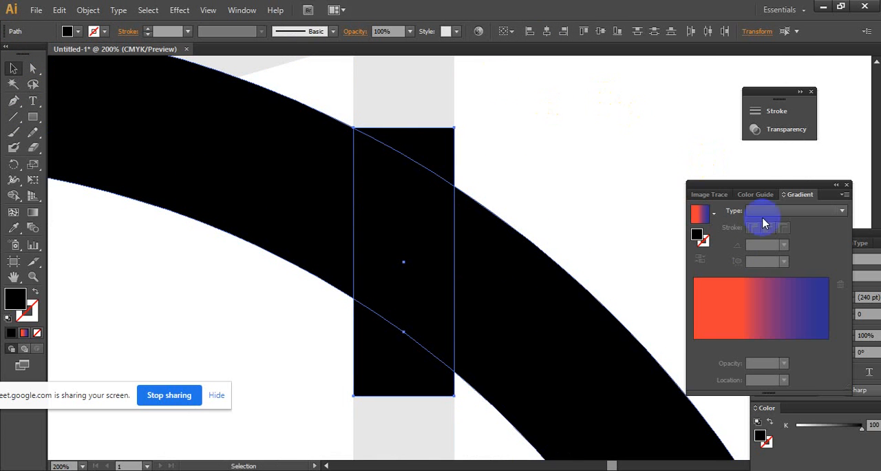
pyautogui.click(241, 9)
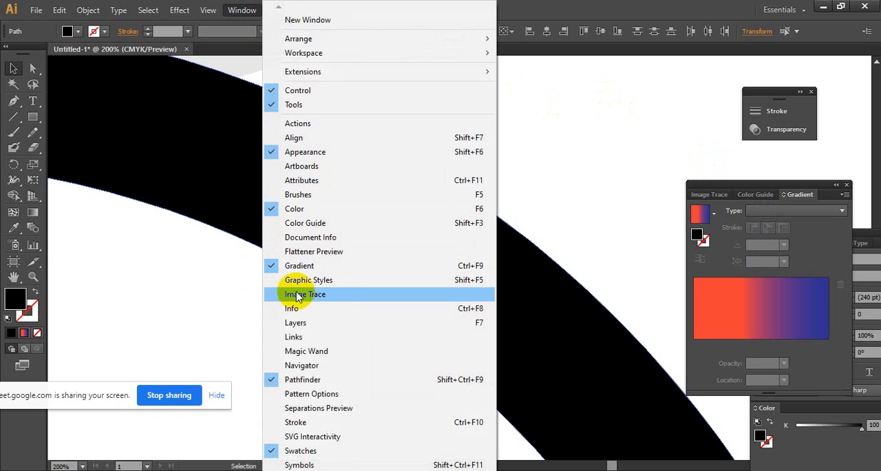
pyautogui.click(353, 385)
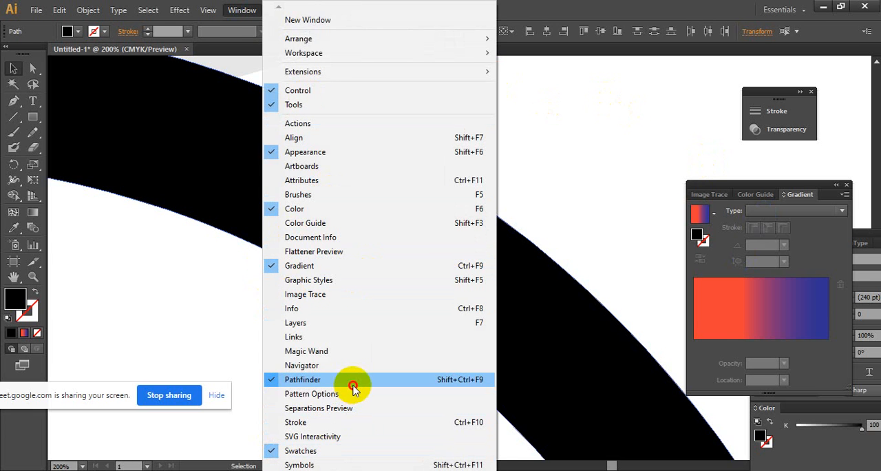
pyautogui.moveTo(833, 311); pyautogui.dragTo(610, 148)
pyautogui.click(604, 218)
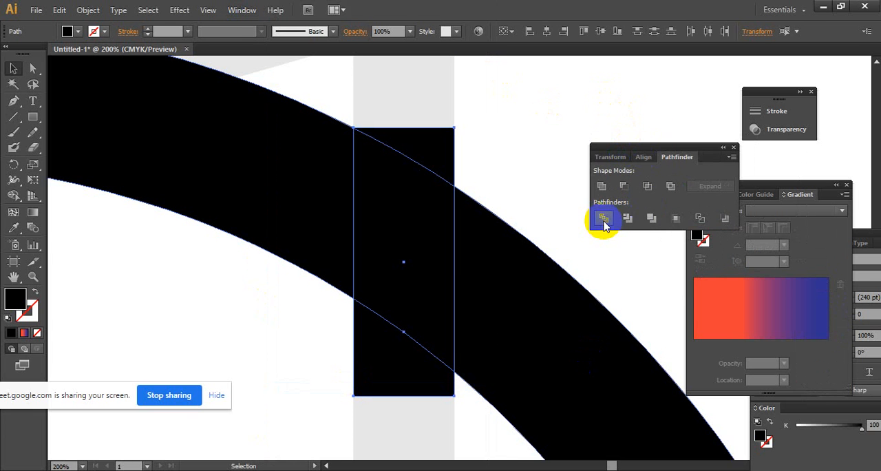
# - Ungroup the divided shapes and delete the headband piece over the right stem and the rectangle remnants above and below it
pyautogui.rightClick(387, 219)
pyautogui.click(421, 291)
pyautogui.click(468, 170)
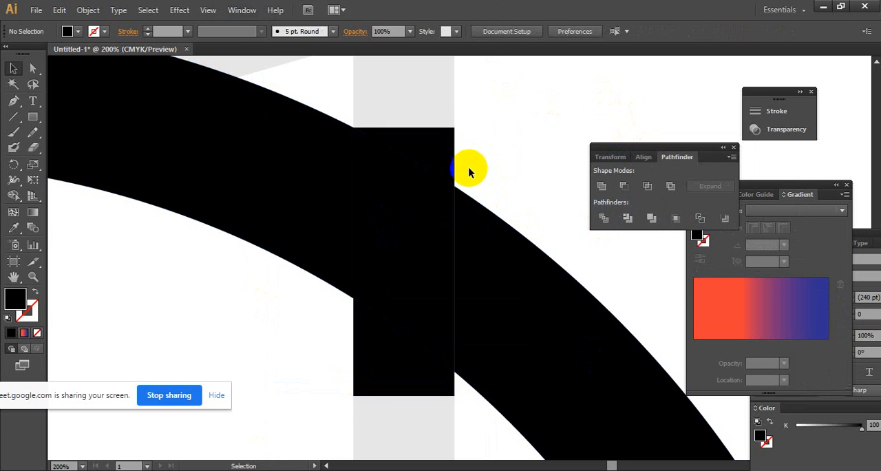
pyautogui.click(405, 208)
pyautogui.press('Delete')
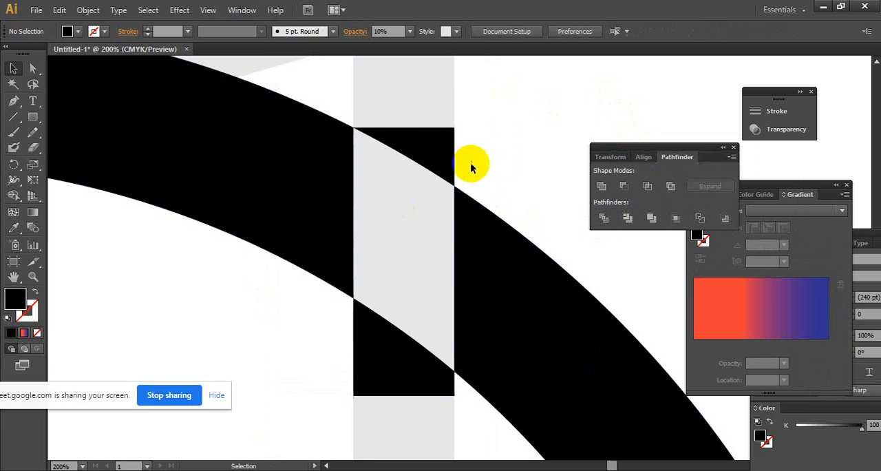
pyautogui.click(440, 151)
pyautogui.press('Delete')
pyautogui.click(394, 344)
pyautogui.press('Delete')
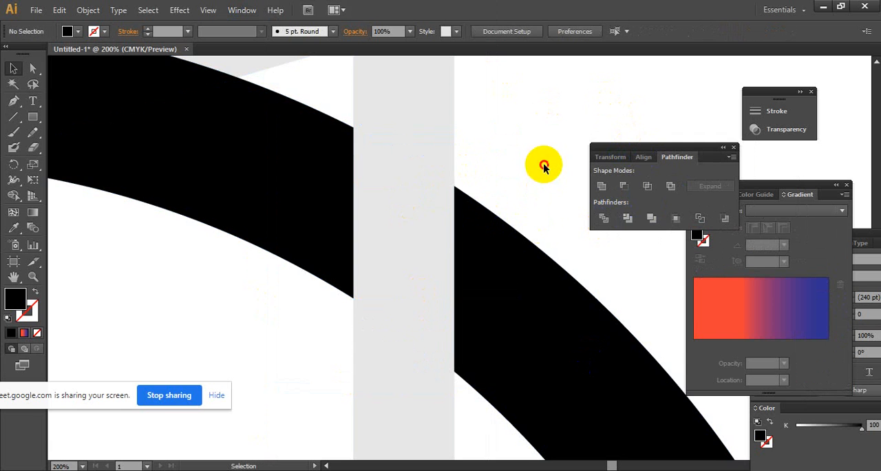
pyautogui.keyDown('ctrl'); pyautogui.keyDown('alt'); pyautogui.click(487, 234); pyautogui.keyUp('alt'); pyautogui.keyUp('ctrl')
pyautogui.keyDown('ctrl'); pyautogui.keyDown('alt'); pyautogui.click(487, 234); pyautogui.keyUp('alt'); pyautogui.keyUp('ctrl')
pyautogui.keyDown('ctrl'); pyautogui.keyDown('alt'); pyautogui.click(487, 233); pyautogui.keyUp('alt'); pyautogui.keyUp('ctrl')
pyautogui.keyDown('ctrl'); pyautogui.keyDown('alt'); pyautogui.click(486, 234); pyautogui.keyUp('alt'); pyautogui.keyUp('ctrl')
pyautogui.moveTo(413, 266); pyautogui.dragTo(462, 179)
pyautogui.keyDown('ctrl'); pyautogui.keyDown('alt'); pyautogui.click(436, 286); pyautogui.keyUp('alt'); pyautogui.keyUp('ctrl')
pyautogui.moveTo(444, 261); pyautogui.dragTo(409, 239)
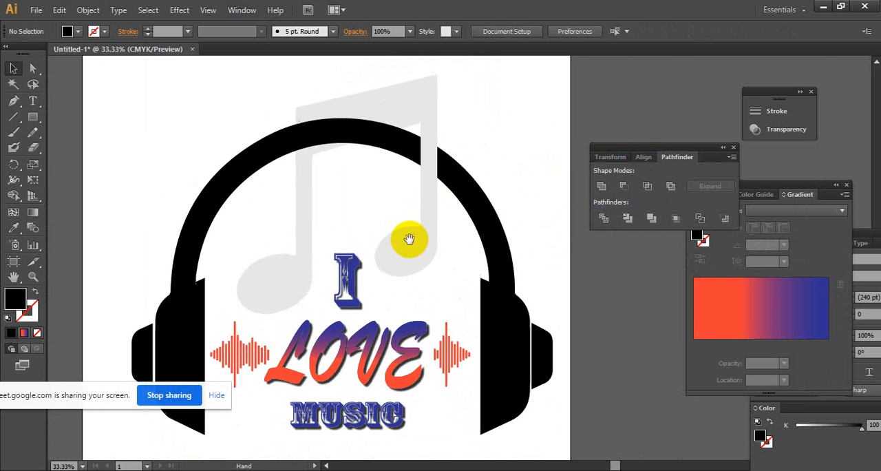
pyautogui.click(482, 206)
pyautogui.keyDown('shift'); pyautogui.click(290, 158); pyautogui.keyUp('shift')
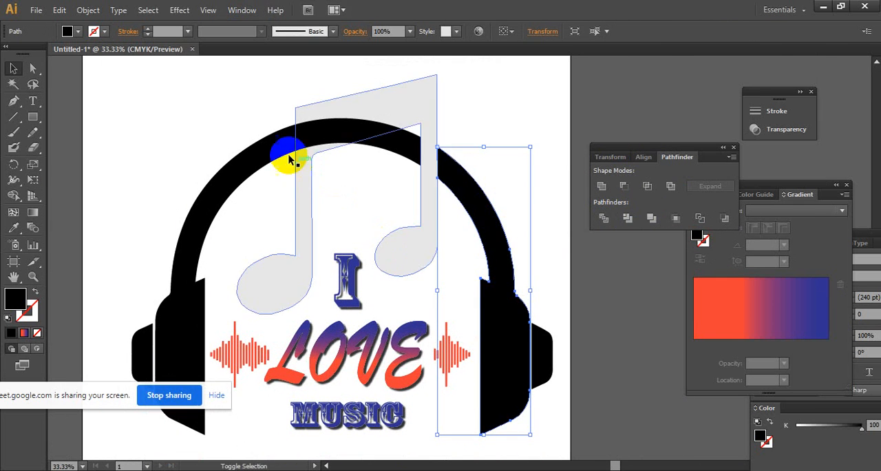
pyautogui.keyDown('shift'); pyautogui.click(252, 147); pyautogui.keyUp('shift')
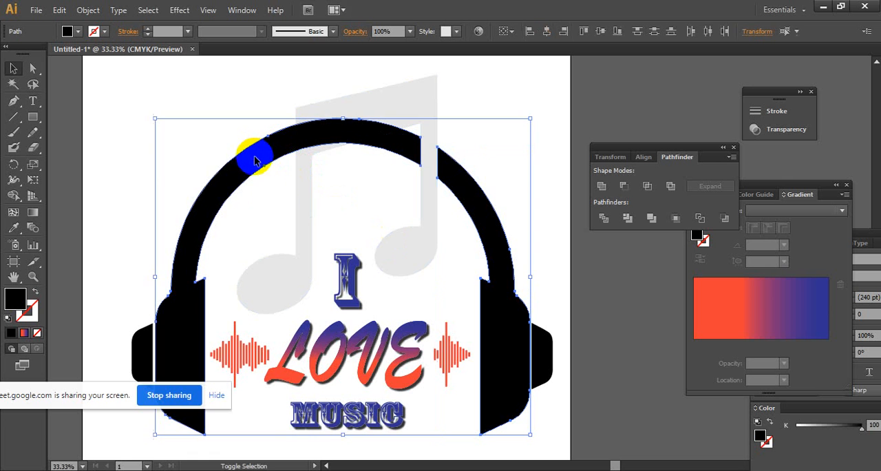
pyautogui.keyDown('shift'); pyautogui.click(145, 351); pyautogui.keyUp('shift')
pyautogui.keyDown('shift'); pyautogui.click(547, 355); pyautogui.keyUp('shift')
pyautogui.keyDown('ctrl'); pyautogui.keyDown('alt'); pyautogui.click(536, 283); pyautogui.keyUp('alt'); pyautogui.keyUp('ctrl')
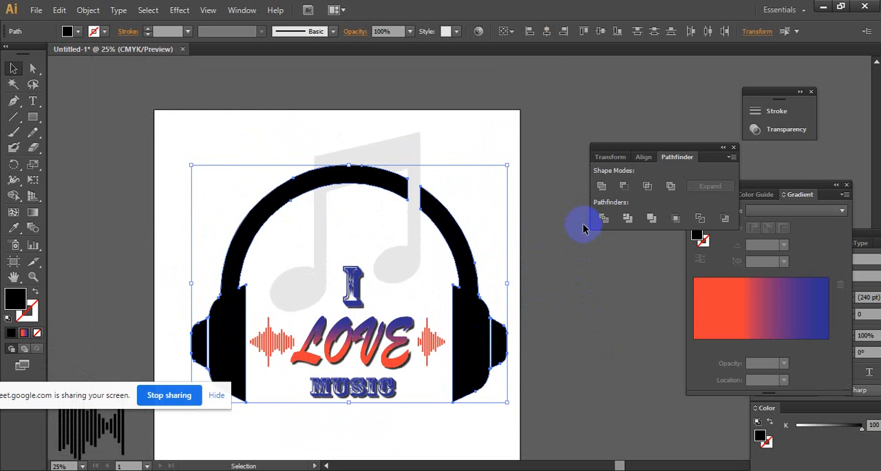
pyautogui.click(543, 161)
# - Fill the music note with the red-to-blue linear gradient, remove the middle red stop and deselect the note
pyautogui.click(411, 141)
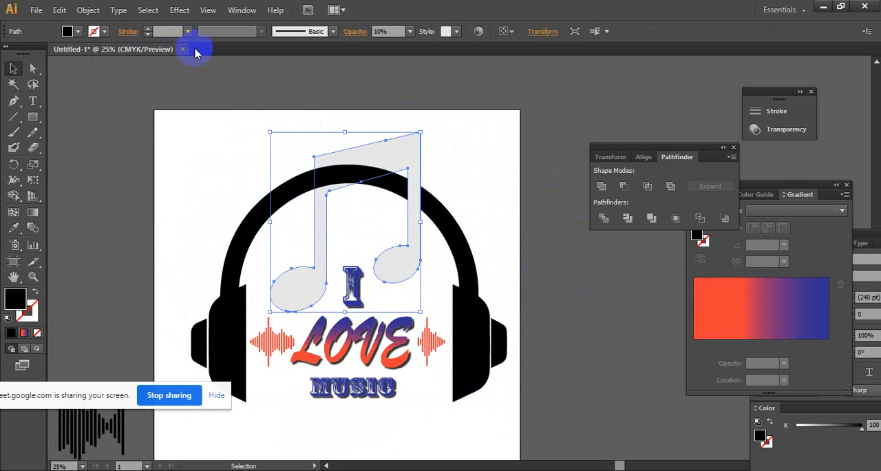
pyautogui.click(694, 302)
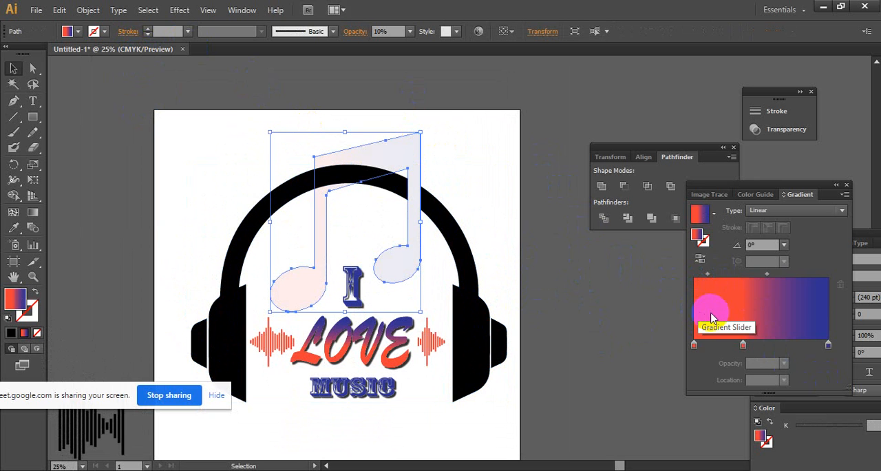
pyautogui.moveTo(743, 345); pyautogui.dragTo(739, 375)
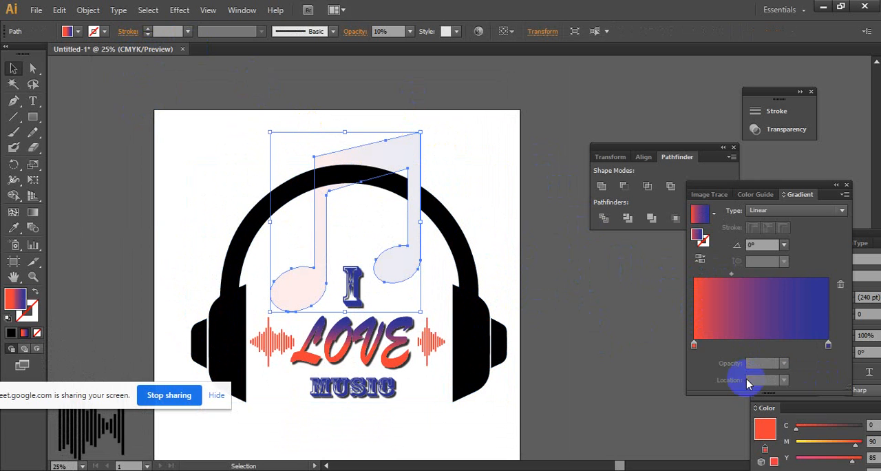
pyautogui.click(828, 344)
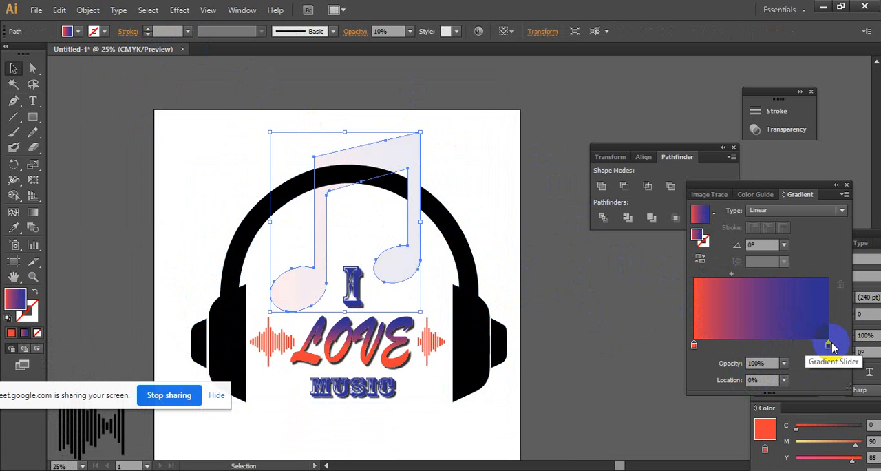
pyautogui.click(544, 272)
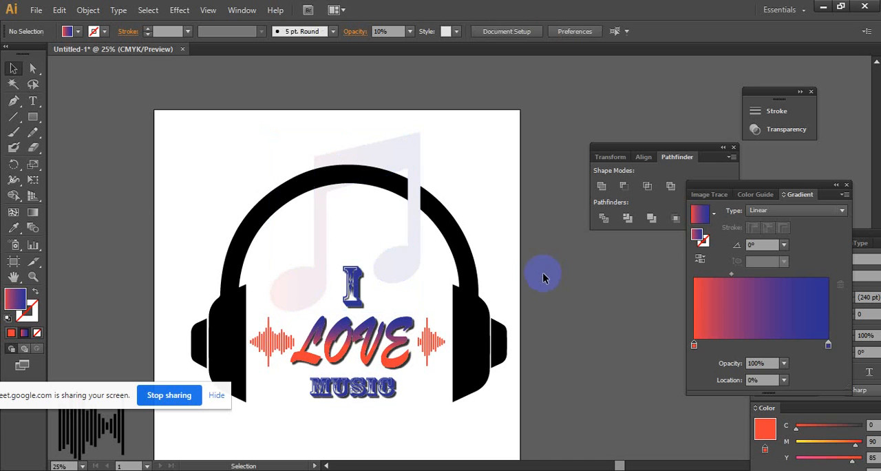
# - Move the red stop of the music note's gradient to 40.09% and set the blue stop's black (K) value to 78%
pyautogui.click(397, 265)
pyautogui.click(695, 345)
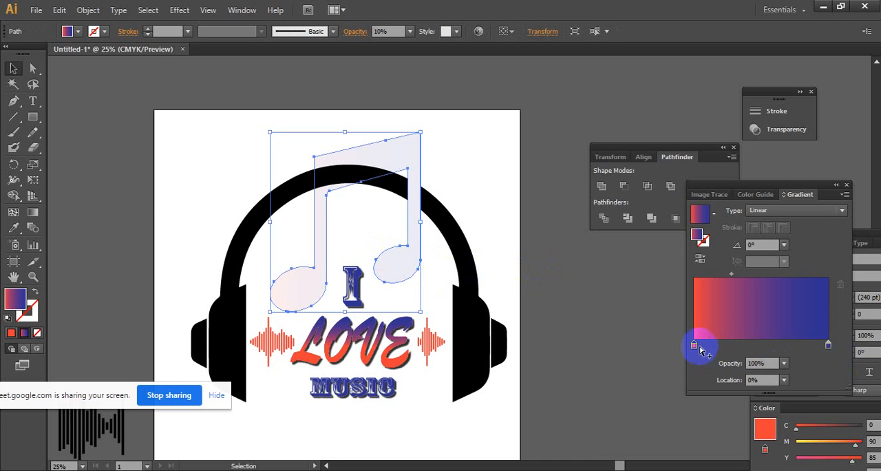
pyautogui.moveTo(697, 347); pyautogui.dragTo(748, 346)
pyautogui.click(829, 345)
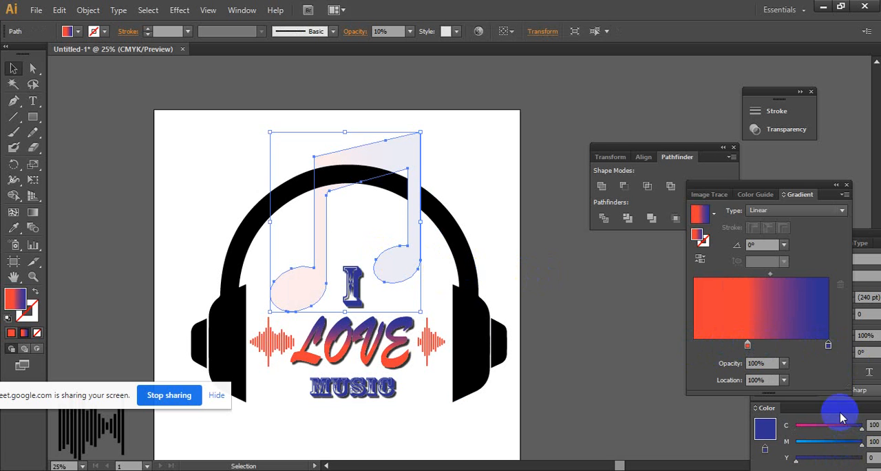
pyautogui.moveTo(838, 398); pyautogui.dragTo(785, 284)
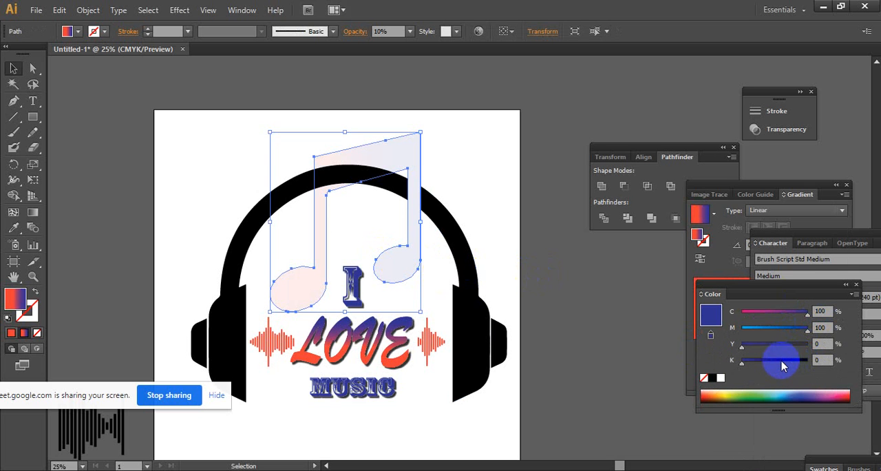
pyautogui.click(782, 361)
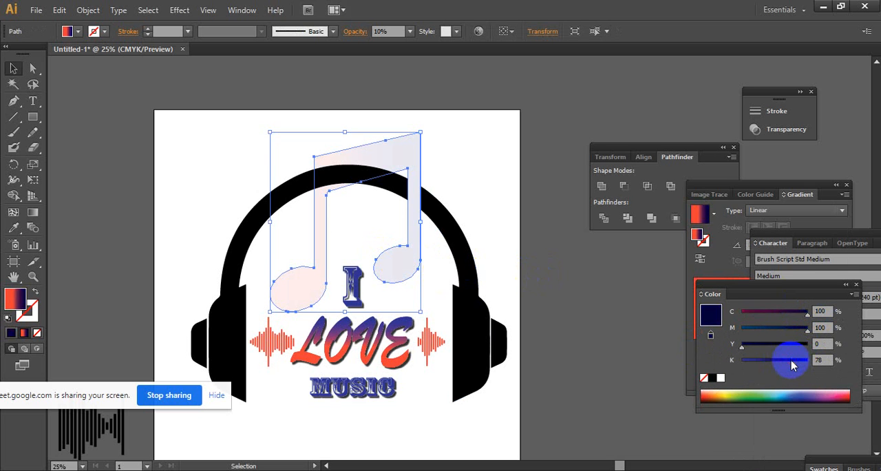
pyautogui.click(602, 291)
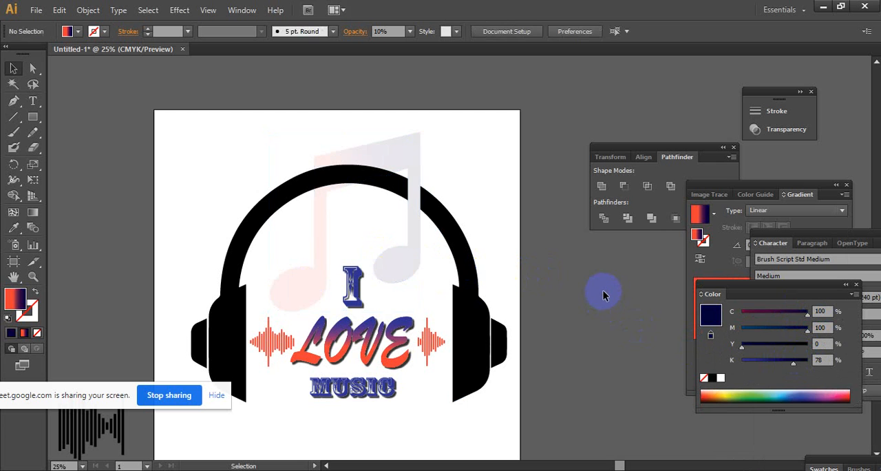
# - Darken the red stop of the music note's gradient by setting its black (K) value to 57%
pyautogui.click(422, 166)
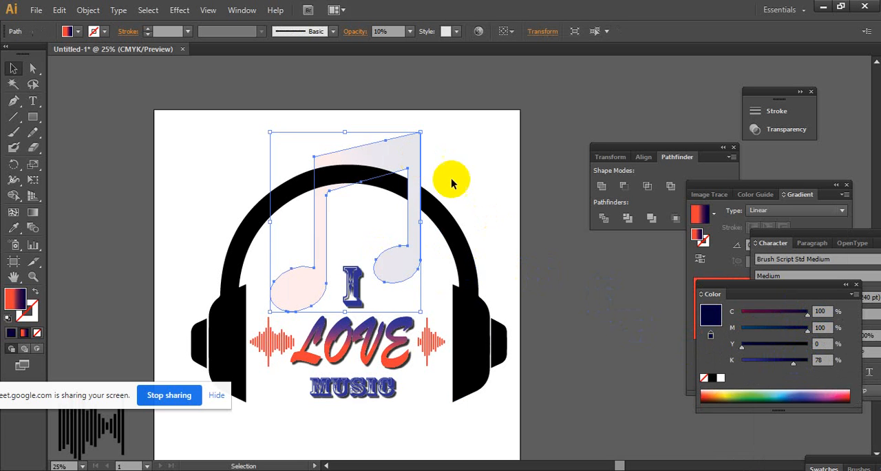
pyautogui.click(742, 275)
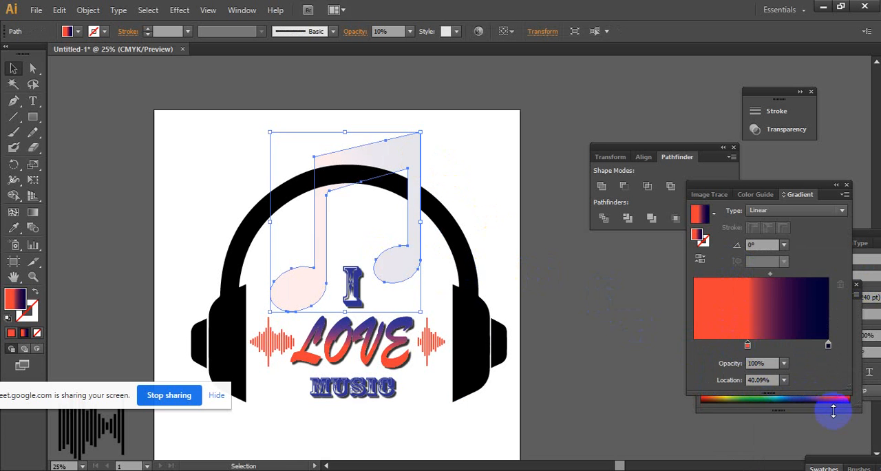
pyautogui.click(833, 411)
pyautogui.click(788, 361)
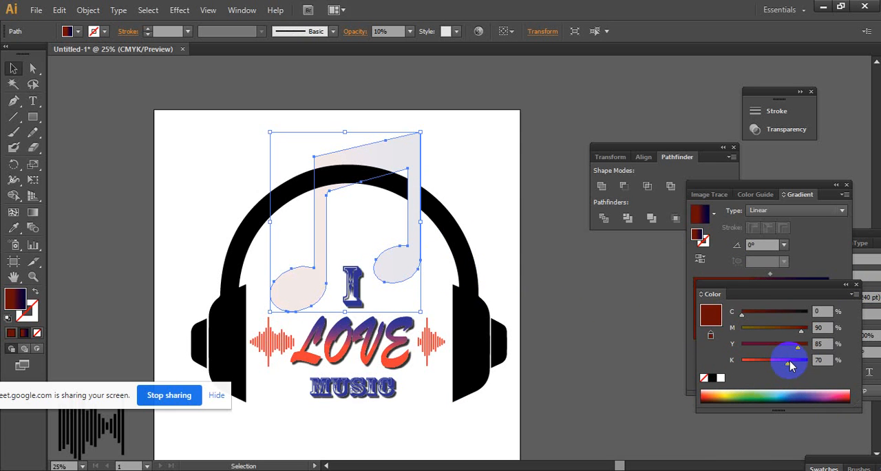
pyautogui.moveTo(790, 362); pyautogui.dragTo(779, 360)
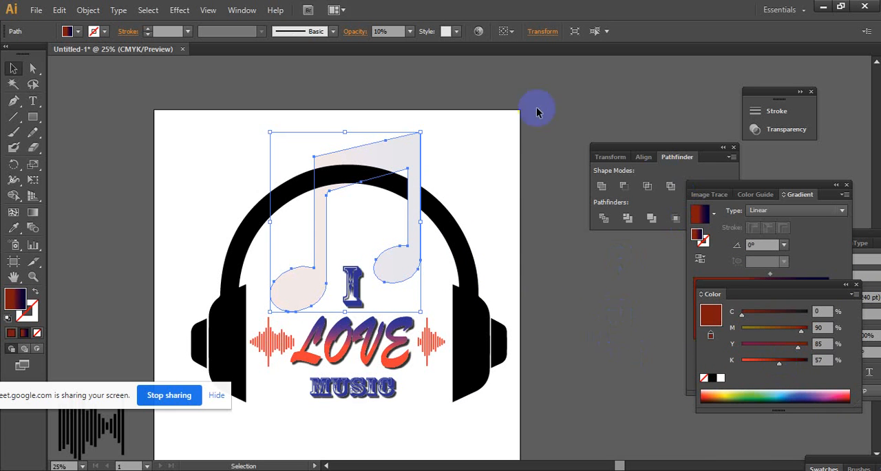
# - Set the music note's opacity to 20% and deselect it
pyautogui.click(411, 31)
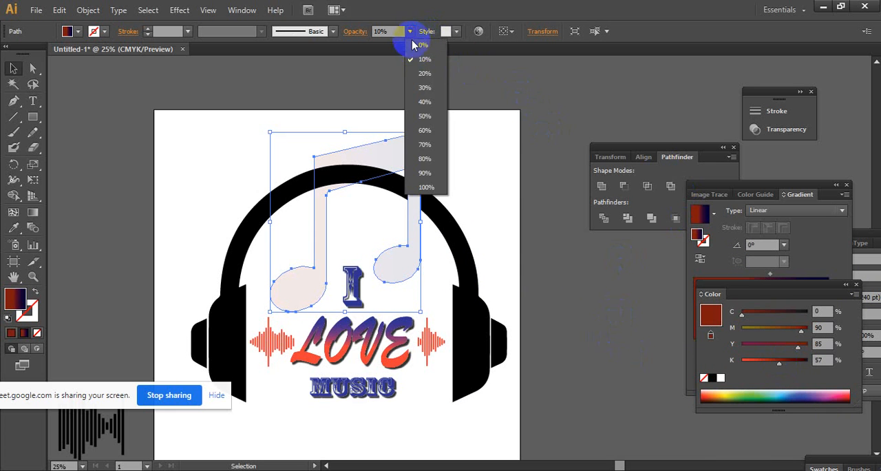
pyautogui.click(423, 73)
pyautogui.click(580, 131)
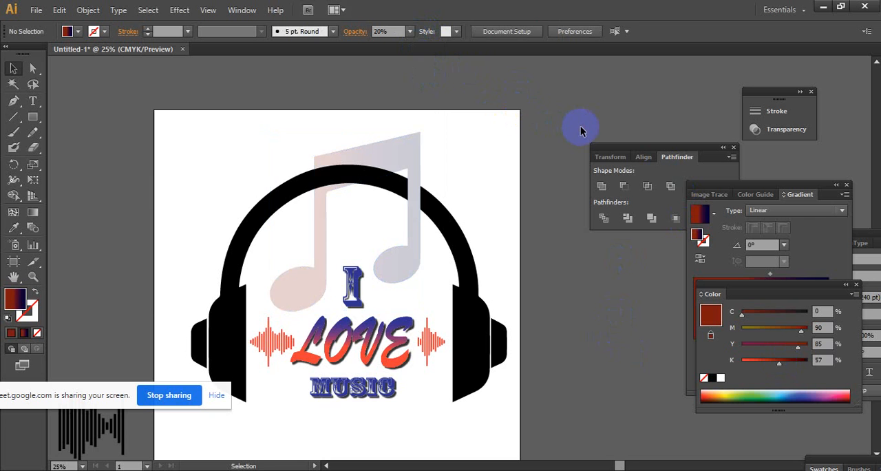
# - Select both black headband pieces together with the outer caps of the two ear cups
pyautogui.keyDown('ctrl'); pyautogui.keyDown('alt'); pyautogui.click(417, 188); pyautogui.keyUp('alt'); pyautogui.keyUp('ctrl')
pyautogui.keyDown('ctrl'); pyautogui.click(520, 280); pyautogui.keyUp('ctrl')
pyautogui.keyDown('ctrl'); pyautogui.click(402, 280); pyautogui.keyUp('ctrl')
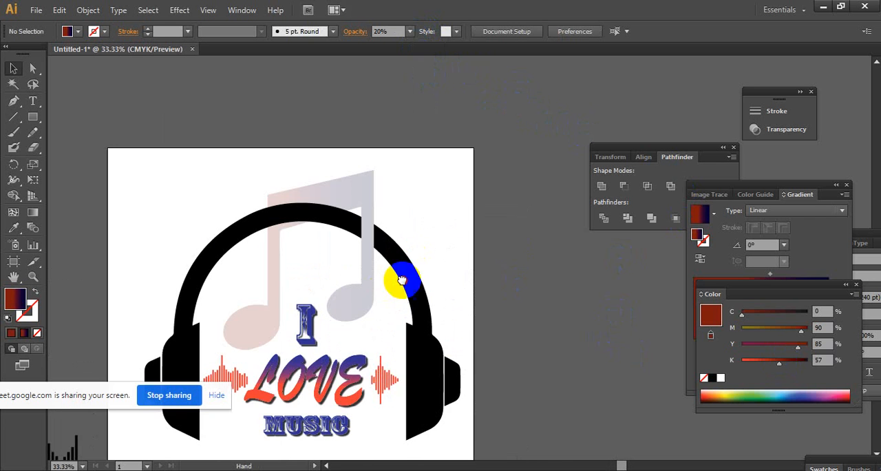
pyautogui.moveTo(402, 280); pyautogui.dragTo(474, 241)
pyautogui.moveTo(455, 271); pyautogui.dragTo(481, 221)
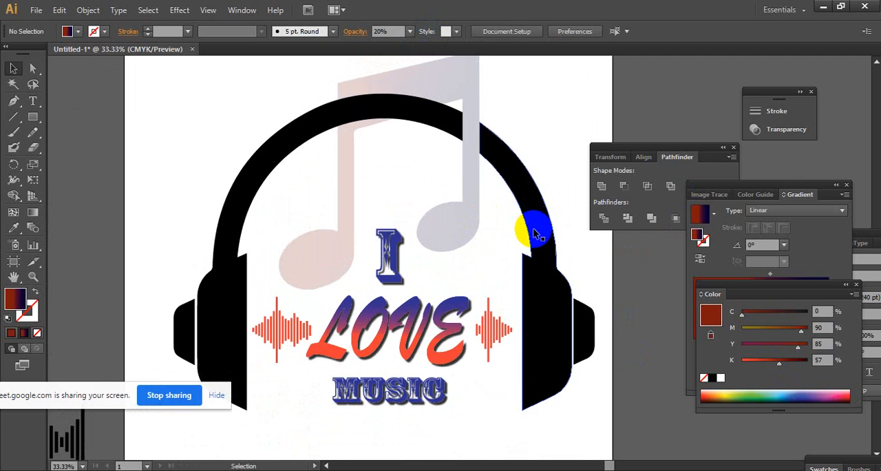
pyautogui.click(517, 197)
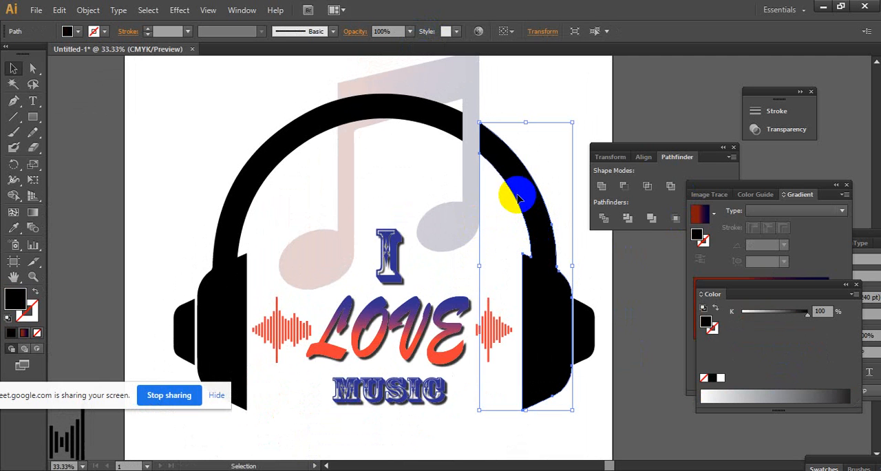
pyautogui.keyDown('shift'); pyautogui.click(252, 183); pyautogui.keyUp('shift')
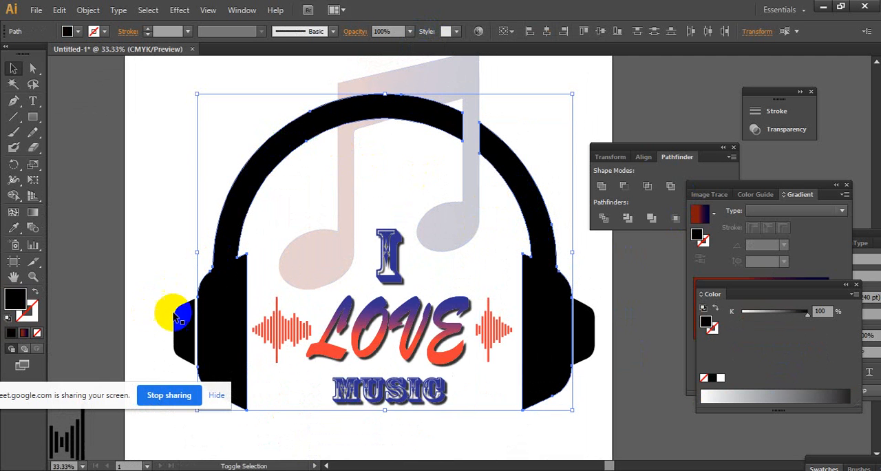
pyautogui.keyDown('shift'); pyautogui.click(583, 324); pyautogui.keyUp('shift')
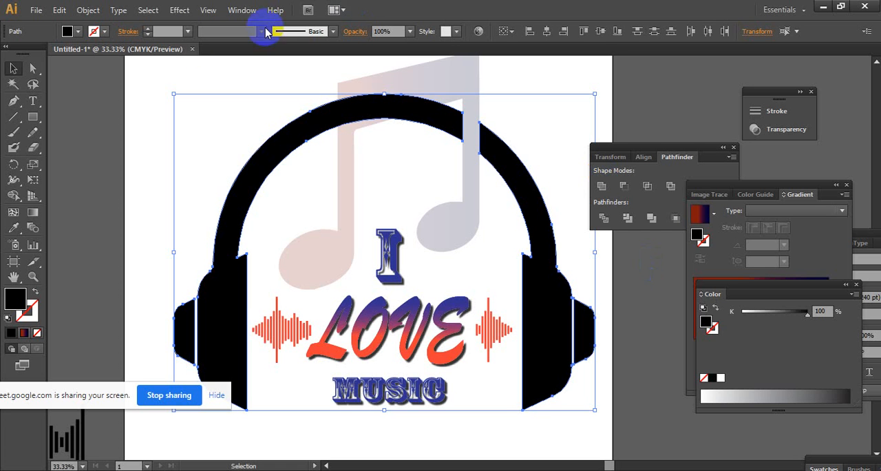
pyautogui.click(178, 11)
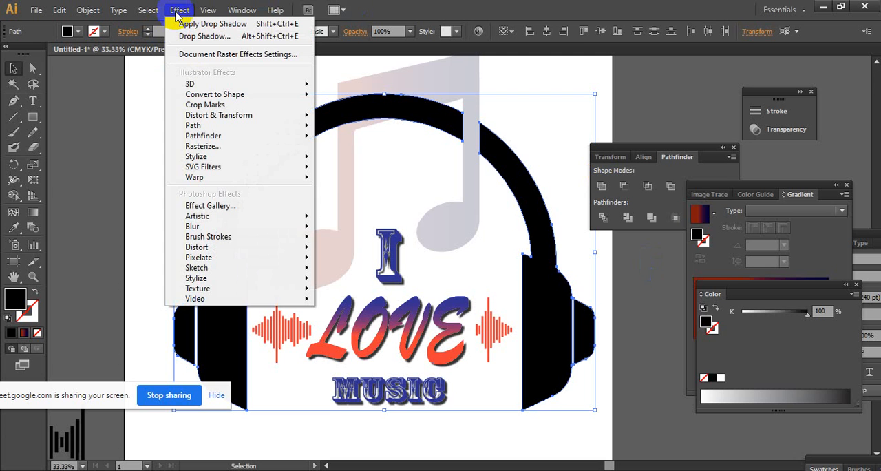
pyautogui.moveTo(268, 219)
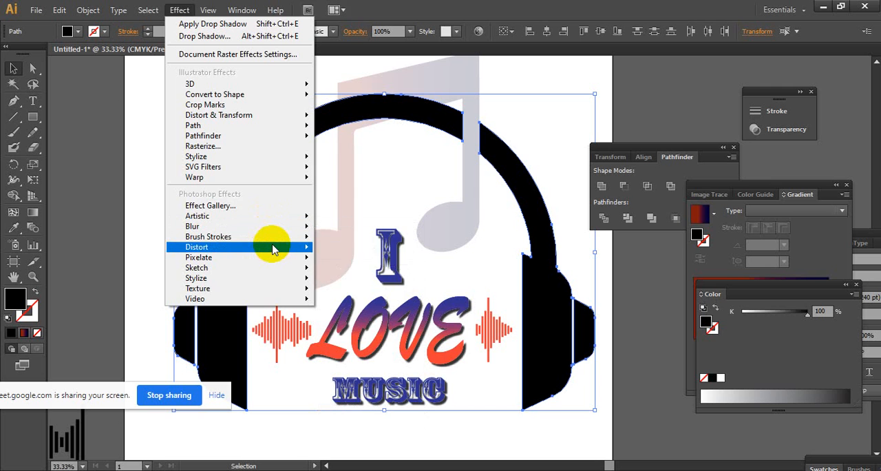
pyautogui.moveTo(273, 249)
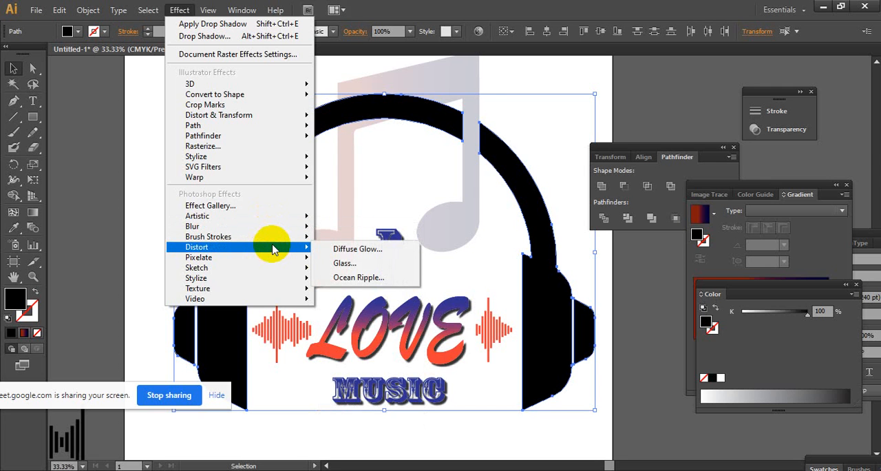
pyautogui.click(366, 265)
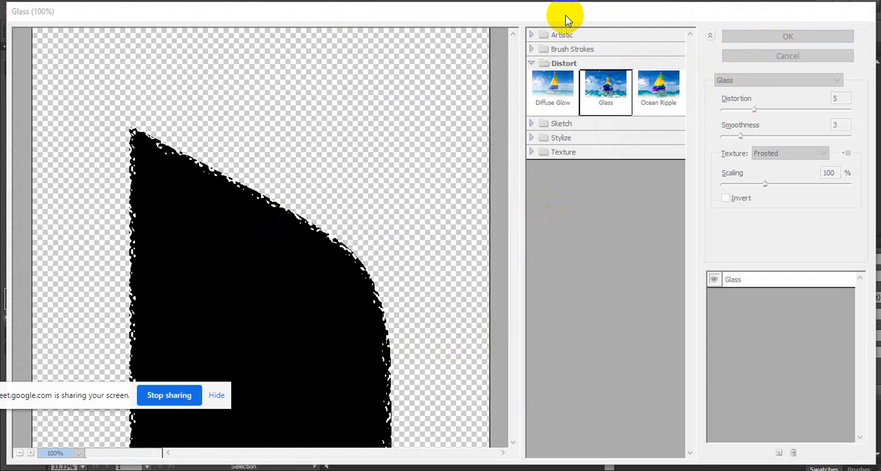
pyautogui.moveTo(566, 18); pyautogui.dragTo(484, 94)
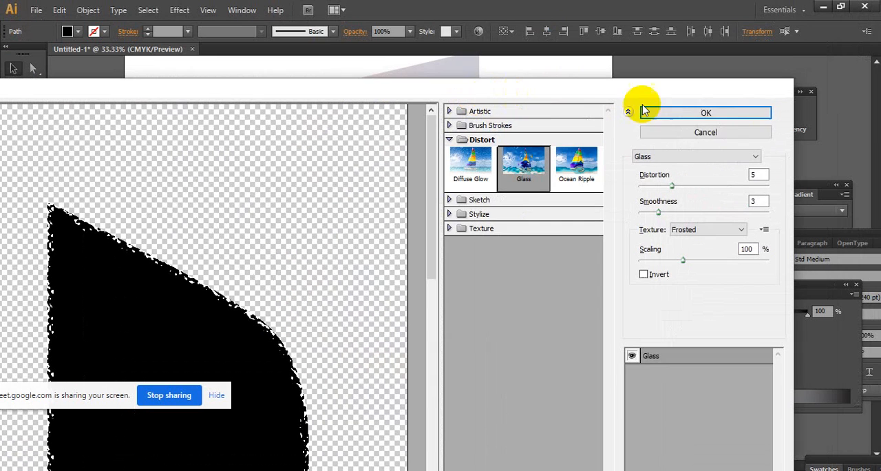
pyautogui.click(698, 135)
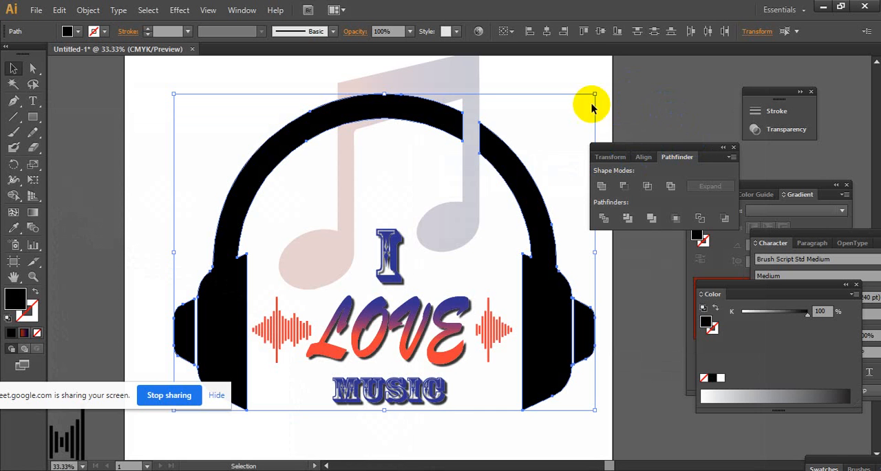
# - Fill the ungrouped headphone pieces with the dark red-to-navy linear gradient and move its red stop to 0%
pyautogui.click(24, 335)
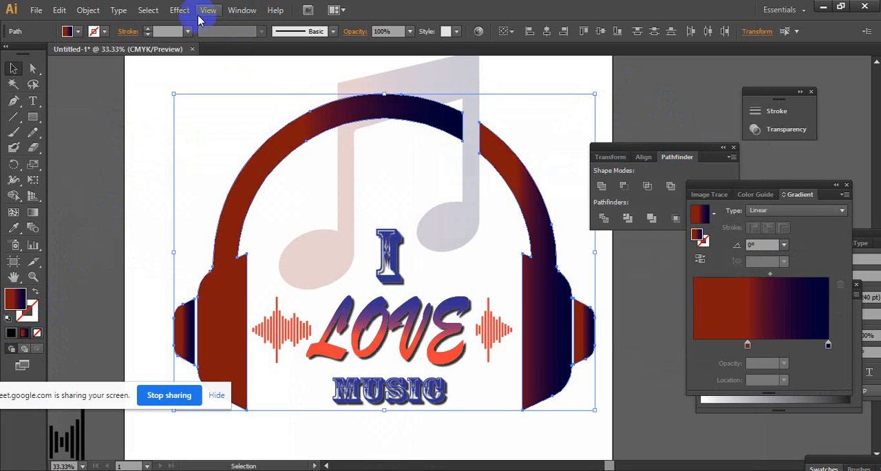
pyautogui.click(77, 31)
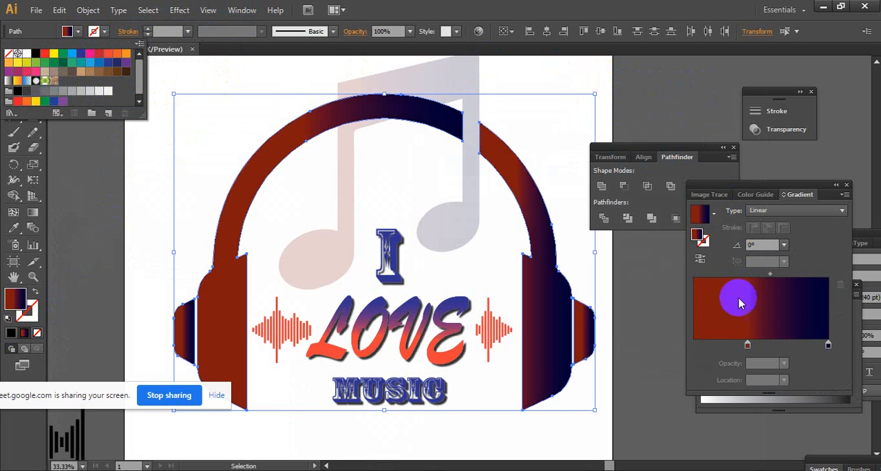
pyautogui.click(748, 348)
pyautogui.moveTo(747, 348); pyautogui.dragTo(653, 340)
pyautogui.click(643, 296)
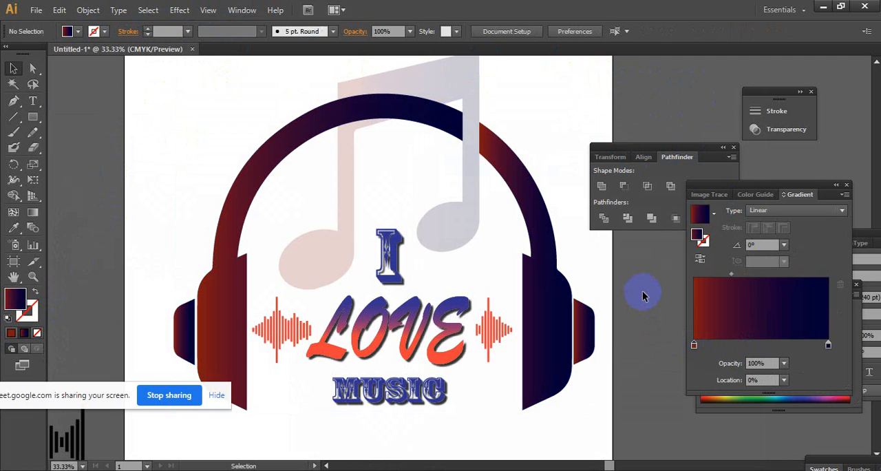
# - Undo the gradient changes on the headphone pieces back to the solid black fill and deselect them
pyautogui.hotkey('ctrl', 'z')
pyautogui.hotkey('ctrl', 'z')
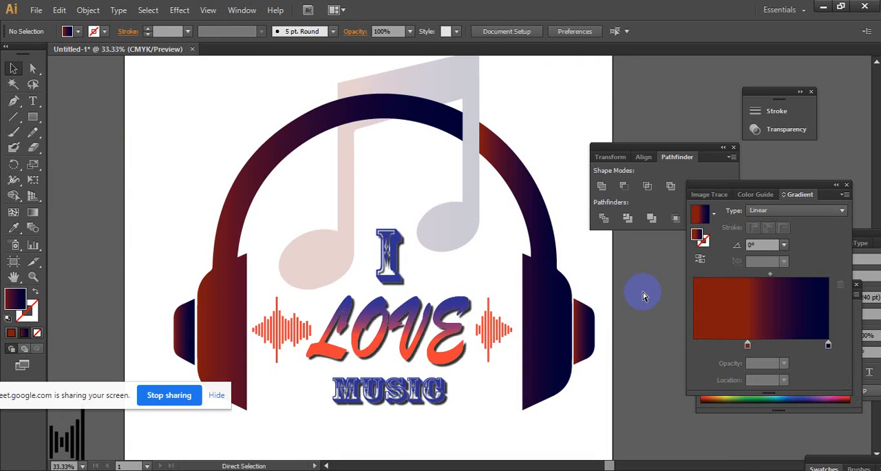
pyautogui.hotkey('ctrl', 'z')
pyautogui.click(554, 136)
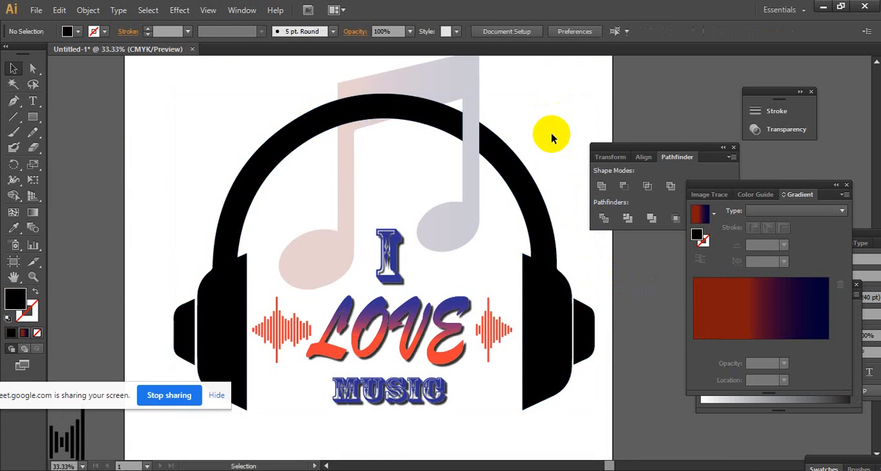
# - Delete the leftover "I LOVE MUSIC" text samples and the black waveform lying outside the artboard
pyautogui.keyDown('ctrl'); pyautogui.keyDown('alt'); pyautogui.click(511, 200); pyautogui.keyUp('alt'); pyautogui.keyUp('ctrl')
pyautogui.keyDown('ctrl'); pyautogui.keyDown('alt'); pyautogui.click(499, 253); pyautogui.keyUp('alt'); pyautogui.keyUp('ctrl')
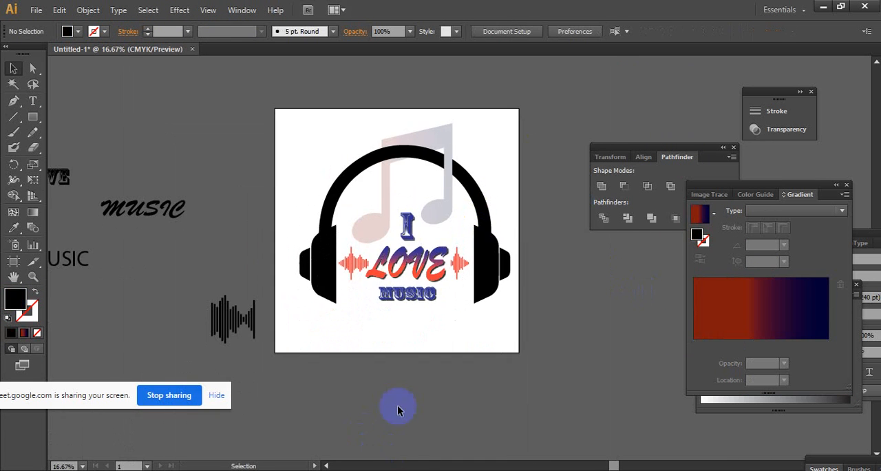
pyautogui.keyDown('ctrl'); pyautogui.keyDown('alt'); pyautogui.click(239, 318); pyautogui.keyUp('alt'); pyautogui.keyUp('ctrl')
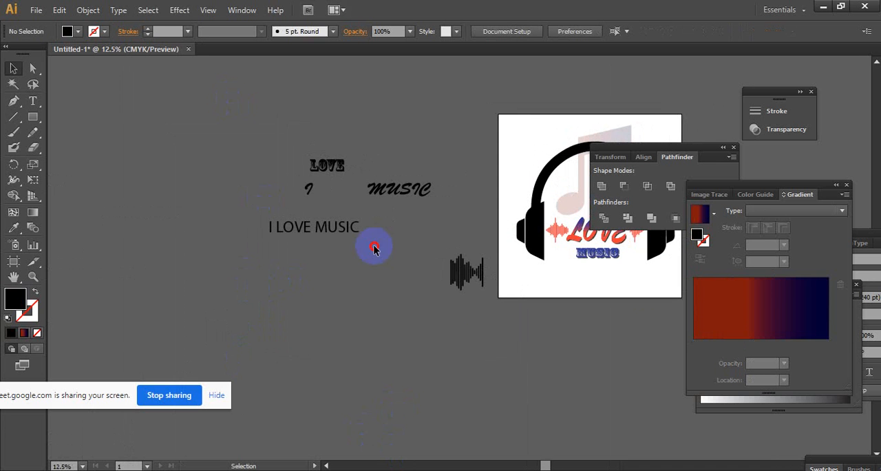
pyautogui.moveTo(529, 384); pyautogui.dragTo(353, 372)
pyautogui.press('Delete')
# - Group the headband pieces, ear cups and outer caps of the headphones into one object
pyautogui.press('space')
pyautogui.keyDown('ctrl'); pyautogui.click(382, 309); pyautogui.keyUp('ctrl')
pyautogui.moveTo(447, 284); pyautogui.dragTo(400, 312)
pyautogui.keyDown('ctrl'); pyautogui.click(412, 256); pyautogui.keyUp('ctrl')
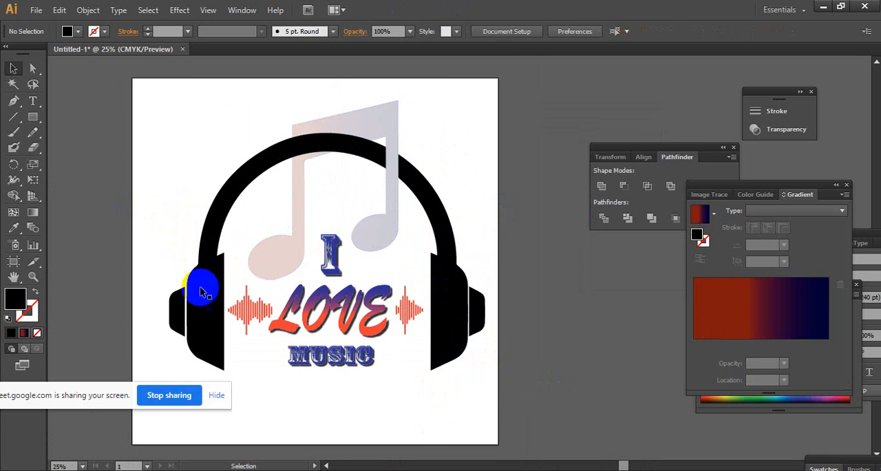
pyautogui.click(201, 292)
pyautogui.keyDown('shift'); pyautogui.click(176, 310); pyautogui.keyUp('shift')
pyautogui.keyDown('shift'); pyautogui.click(472, 314); pyautogui.keyUp('shift')
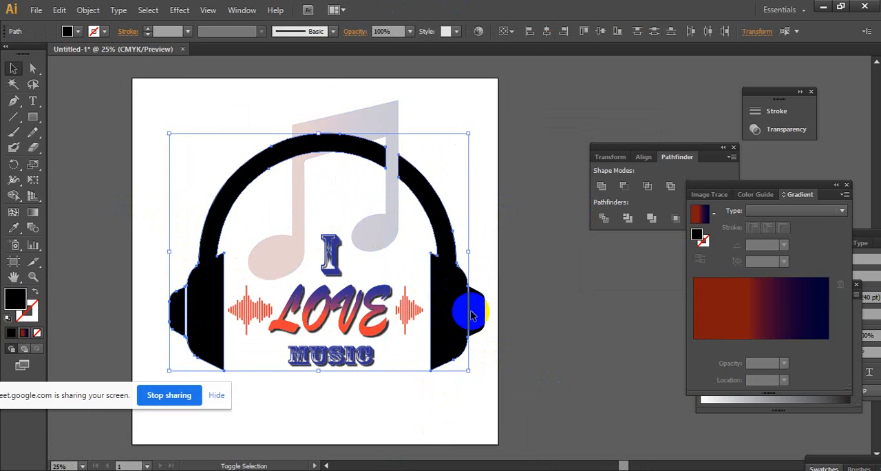
pyautogui.rightClick(480, 315)
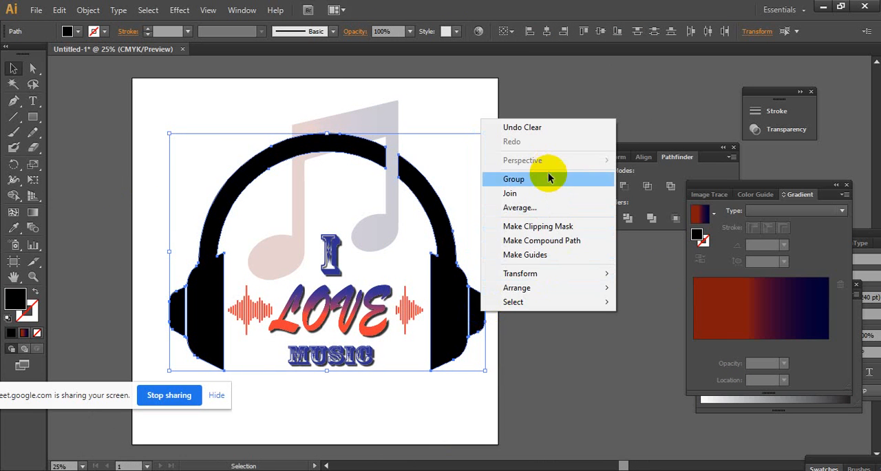
pyautogui.click(523, 178)
# - Fill the grouped headphones with the dark red-to-navy linear gradient and move its red stop to 0%
pyautogui.click(742, 321)
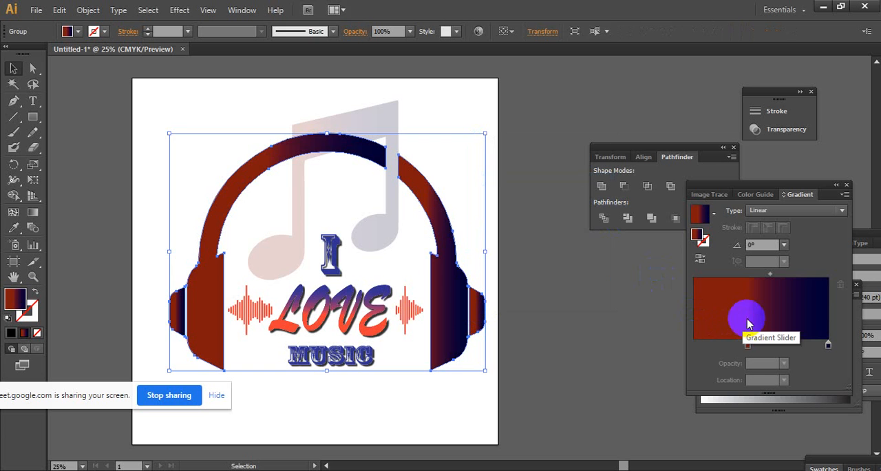
pyautogui.click(571, 312)
pyautogui.click(440, 310)
pyautogui.click(747, 344)
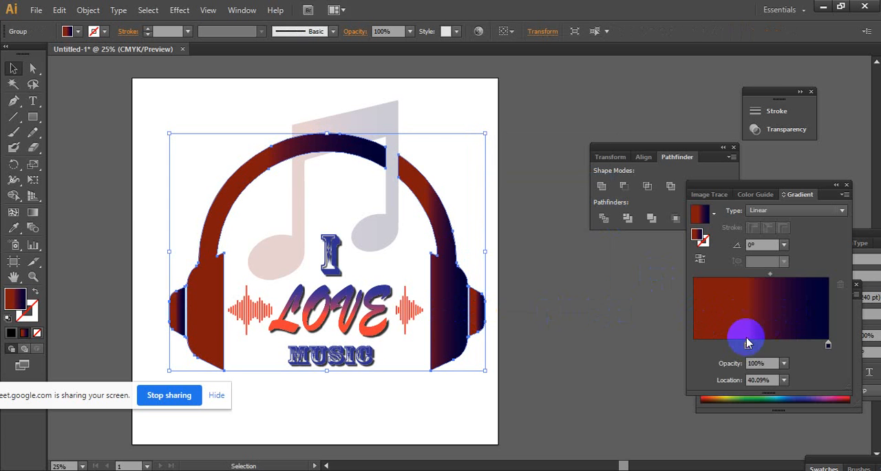
pyautogui.moveTo(747, 344); pyautogui.dragTo(624, 350)
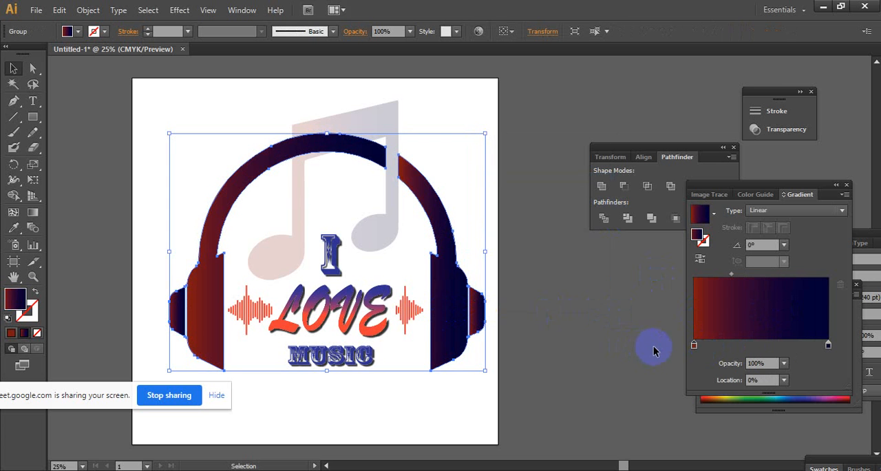
# - Expand the fill of the grouped headphones, converting its gradient to 255 objects
pyautogui.click(570, 312)
pyautogui.click(472, 309)
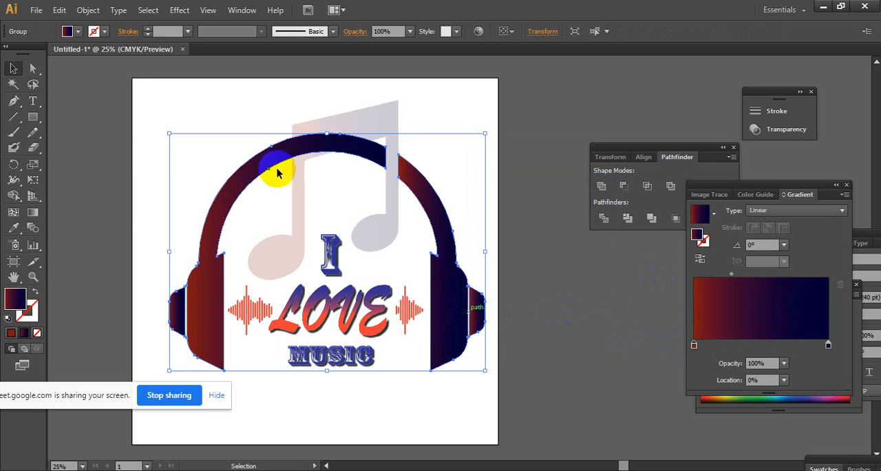
pyautogui.click(88, 10)
pyautogui.click(161, 144)
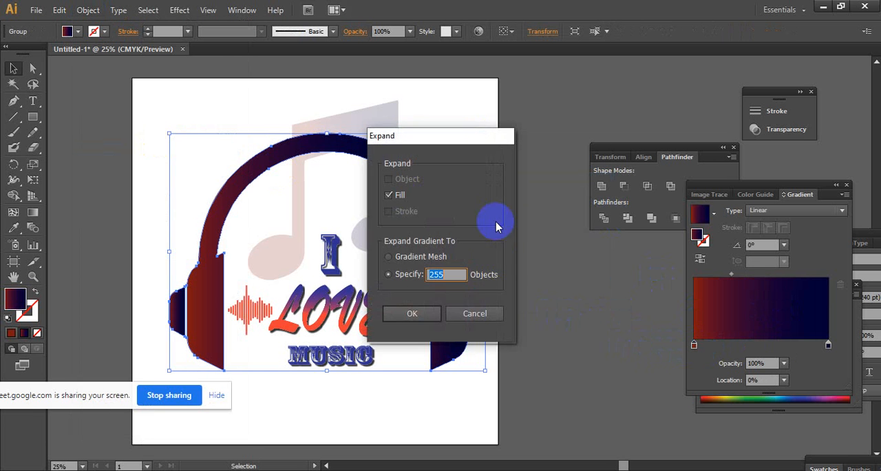
pyautogui.click(417, 313)
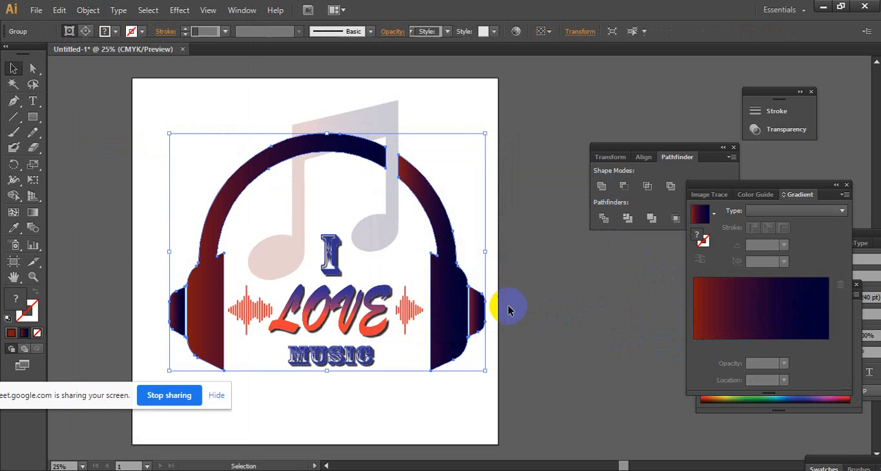
pyautogui.click(575, 271)
# - Apply the dark red-to-navy linear gradient to the expanded headphones group and deselect it
pyautogui.click(460, 291)
pyautogui.click(727, 305)
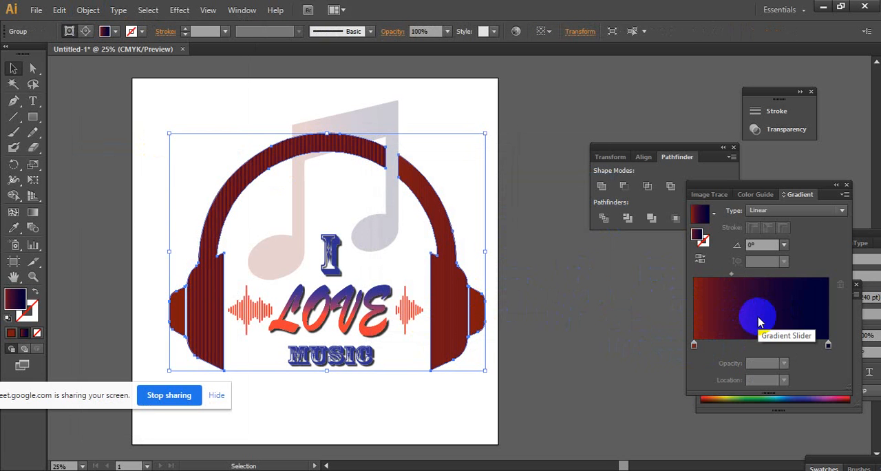
pyautogui.click(561, 304)
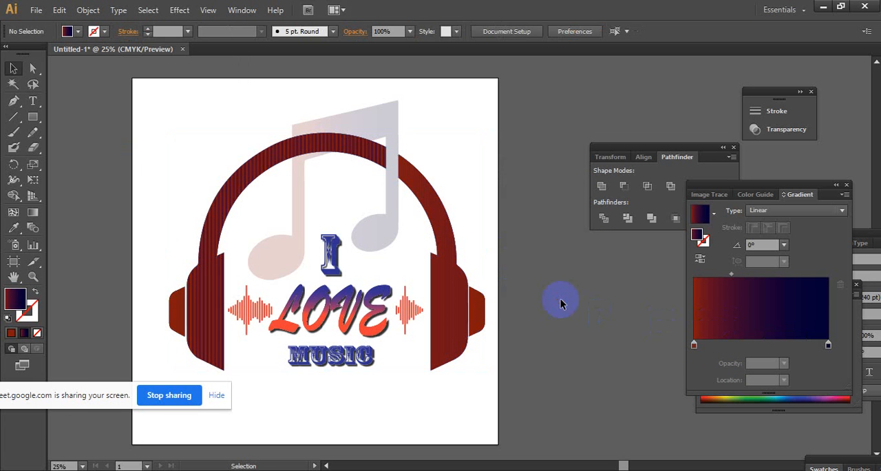
# - Undo the expansion and gradient changes back to the solid black headphones and reselect the group
pyautogui.hotkey('ctrl', 'z')
pyautogui.hotkey('ctrl', 'shift', 'z')
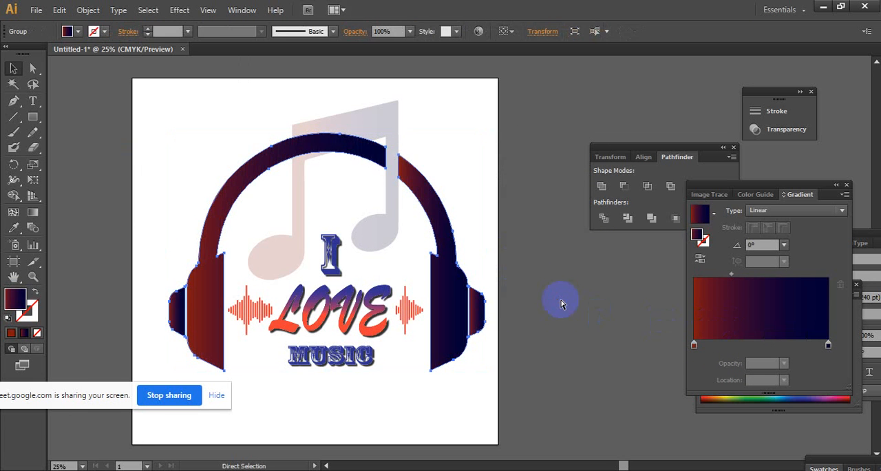
pyautogui.hotkey('ctrl', 'shift', 'z')
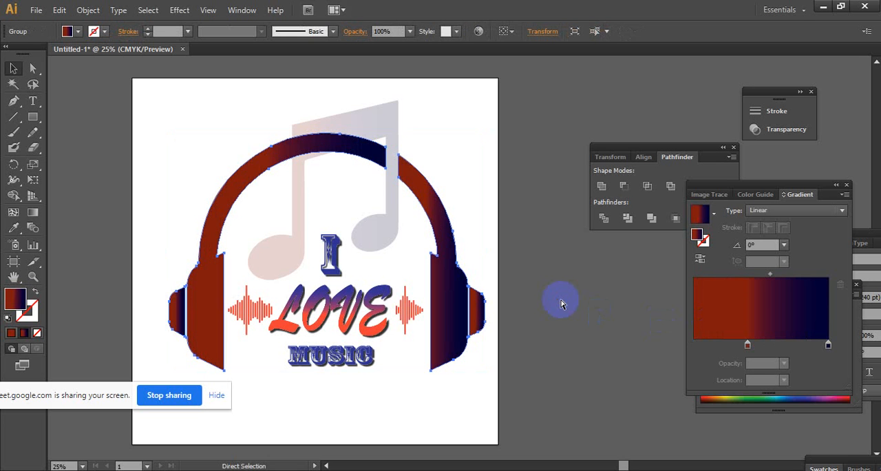
pyautogui.hotkey('ctrl', 'z')
pyautogui.click(517, 287)
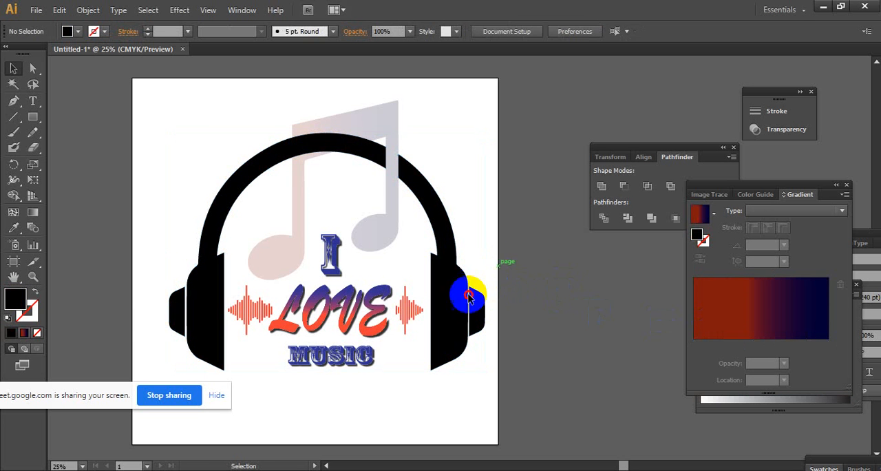
pyautogui.click(435, 322)
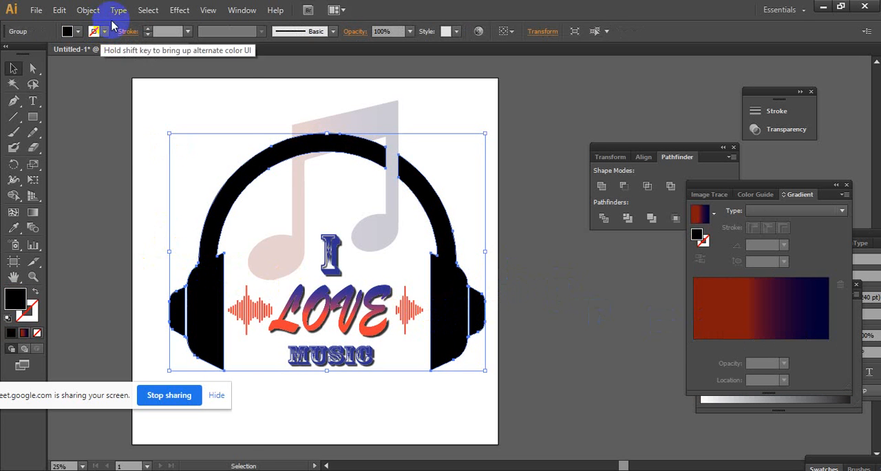
pyautogui.click(88, 10)
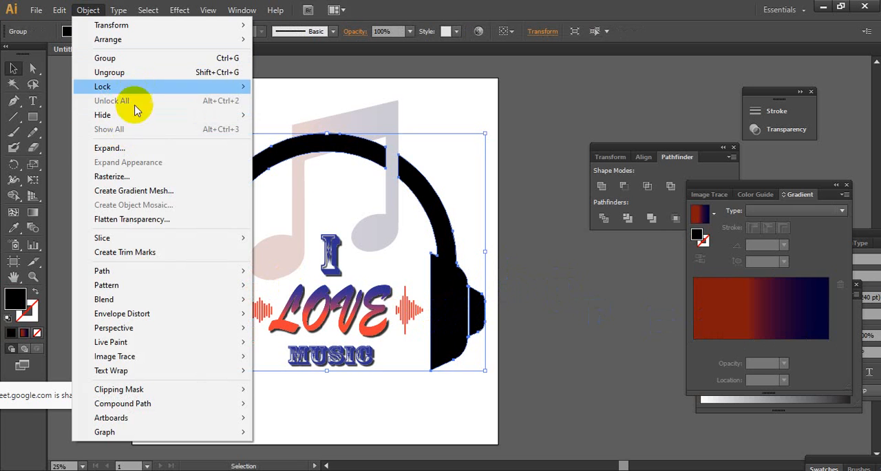
pyautogui.click(390, 224)
pyautogui.rightClick(451, 295)
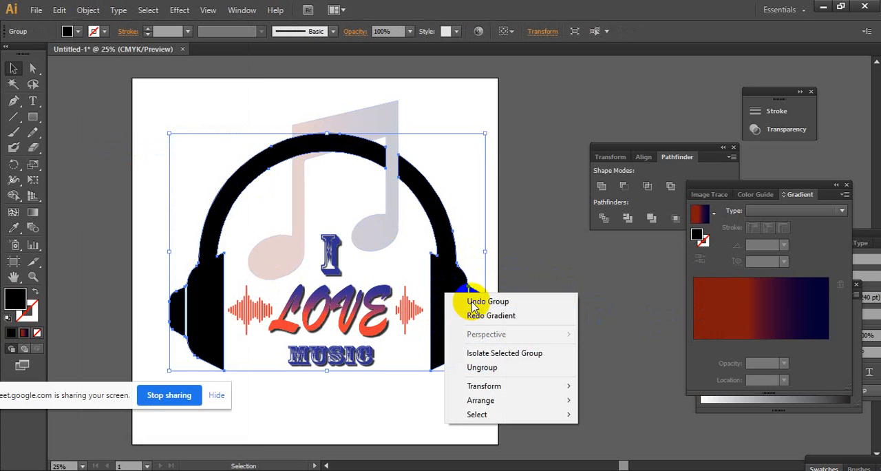
pyautogui.press('Escape')
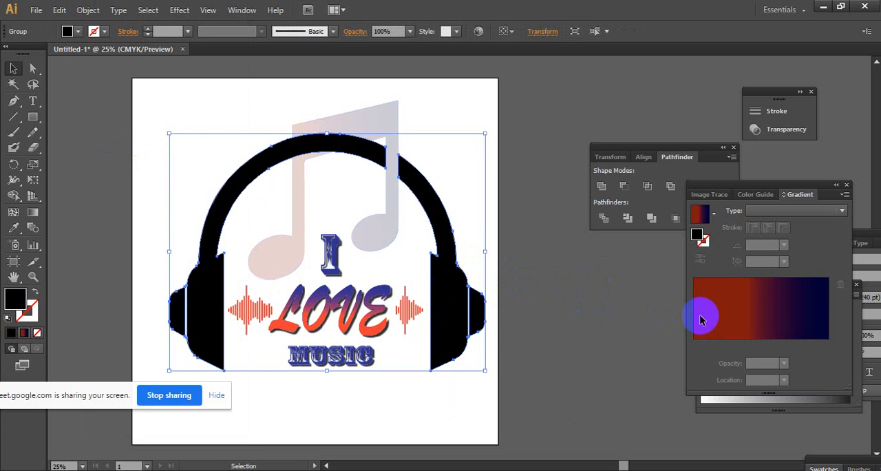
# - Fill the black headphones group with the red-to-navy linear gradient again and move its red stop to 0%
pyautogui.click(748, 324)
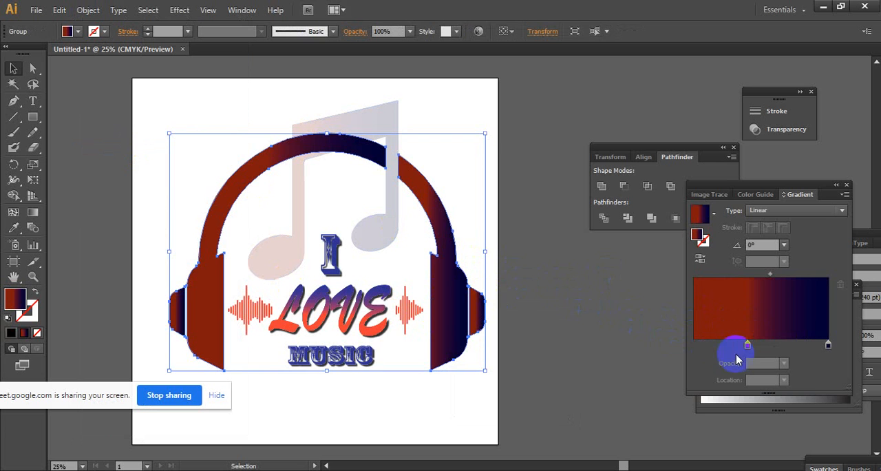
pyautogui.click(550, 305)
pyautogui.click(473, 309)
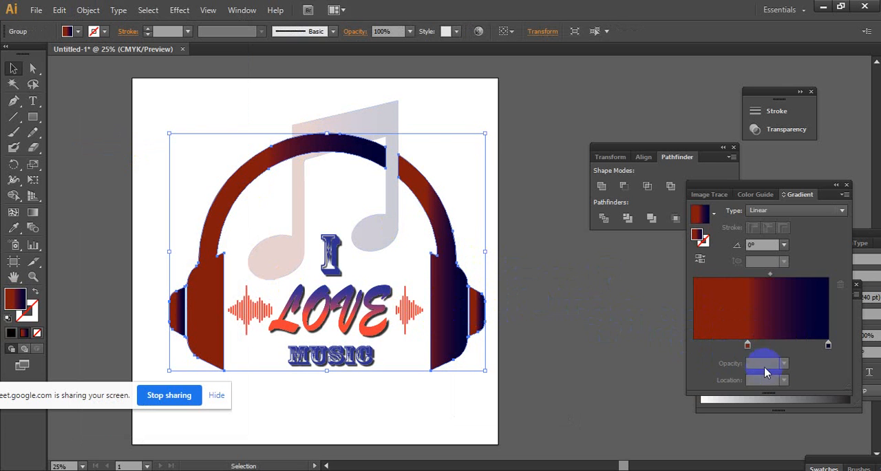
pyautogui.moveTo(748, 346); pyautogui.dragTo(631, 344)
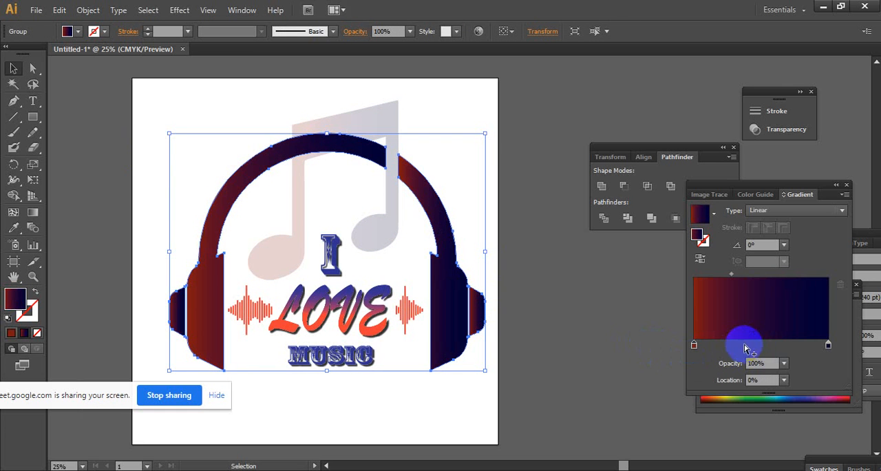
pyautogui.click(574, 302)
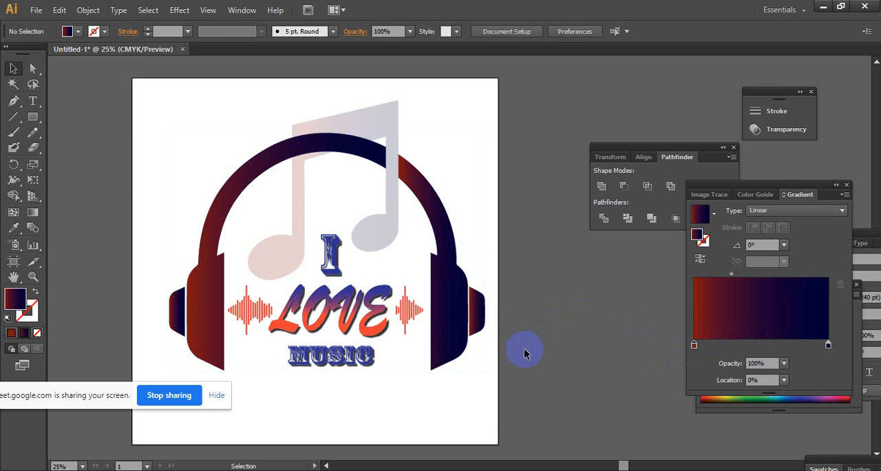
# - Brighten the headphones' gradient by lowering the red stop's black value and setting the navy stop's black to 43%
pyautogui.click(448, 299)
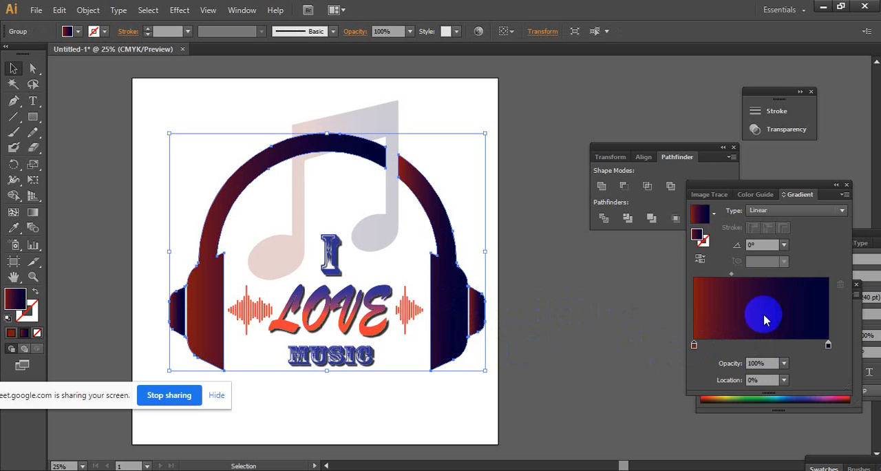
pyautogui.doubleClick(694, 345)
pyautogui.click(819, 360)
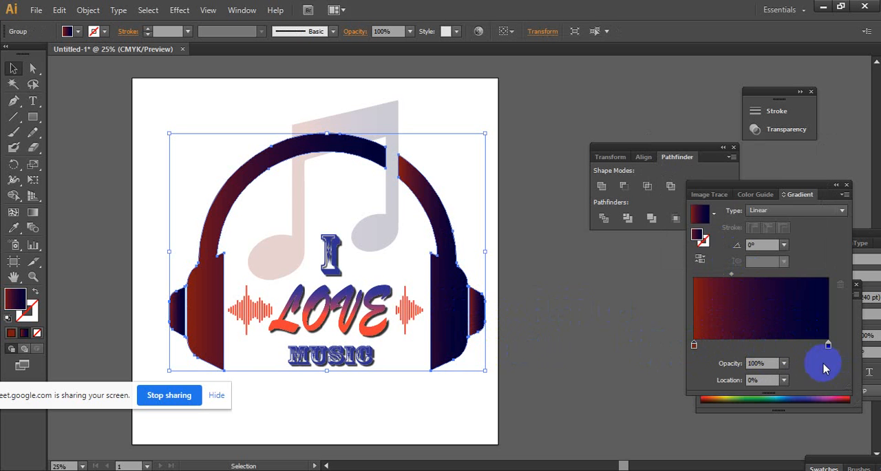
pyautogui.moveTo(778, 190); pyautogui.dragTo(733, 67)
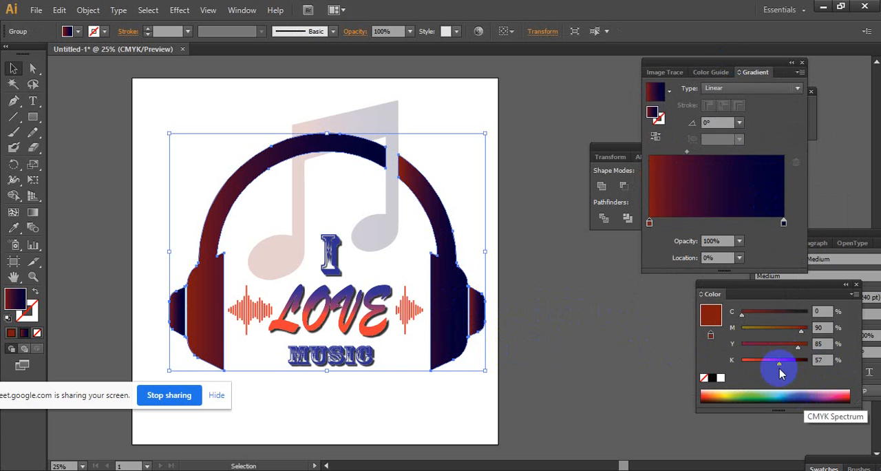
pyautogui.moveTo(778, 360)
pyautogui.mouseDown()
pyautogui.moveTo(742, 360)
pyautogui.moveTo(759, 368)
pyautogui.moveTo(787, 360)
pyautogui.moveTo(770, 367)
pyautogui.mouseUp()
pyautogui.click(785, 225)
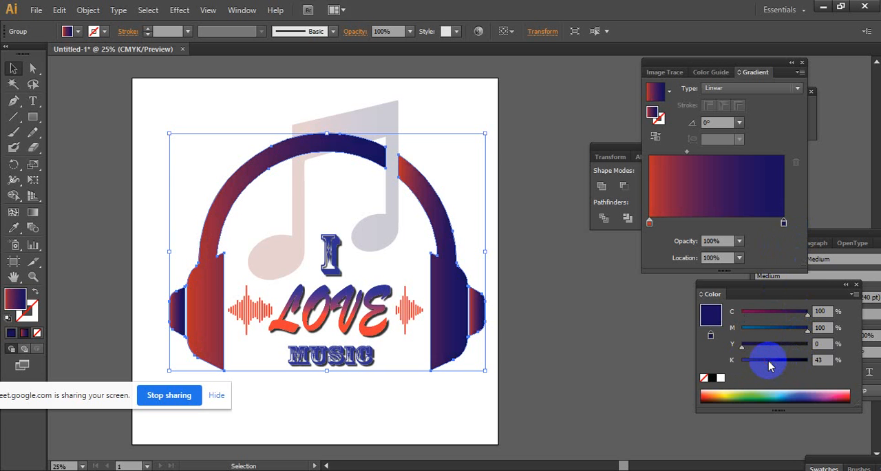
pyautogui.click(551, 323)
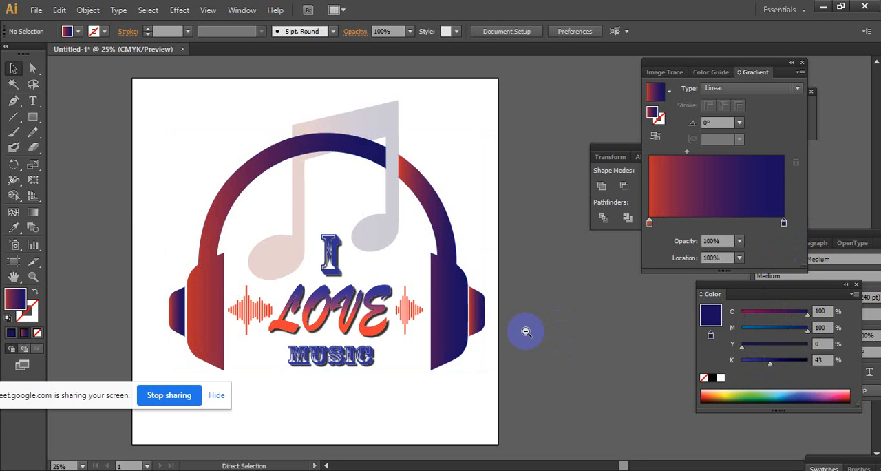
# - Examine the whole headphone design on the artboard at different zoom levels
pyautogui.hotkey('ctrl', '-')
pyautogui.moveTo(441, 262); pyautogui.dragTo(470, 337)
pyautogui.keyDown('ctrl'); pyautogui.click(455, 293); pyautogui.keyUp('ctrl')
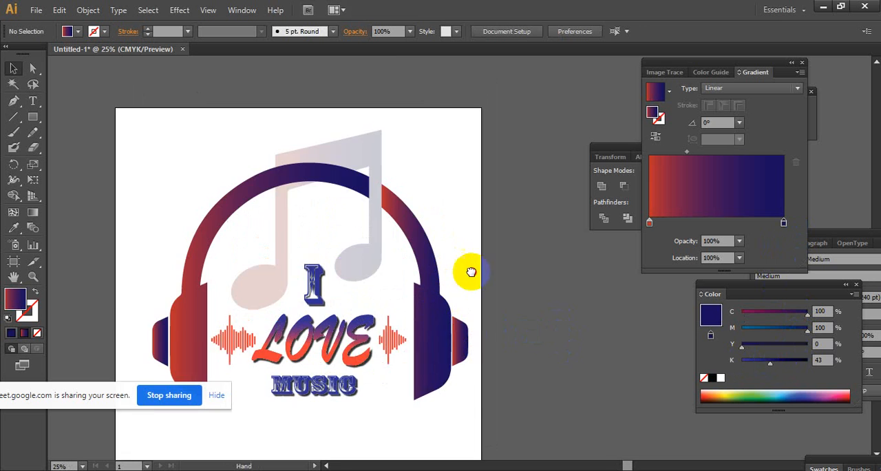
pyautogui.moveTo(452, 263); pyautogui.dragTo(494, 289)
pyautogui.keyDown('ctrl'); pyautogui.keyDown('alt'); pyautogui.click(476, 277); pyautogui.keyUp('alt'); pyautogui.keyUp('ctrl')
pyautogui.keyDown('ctrl'); pyautogui.click(427, 273); pyautogui.keyUp('ctrl')
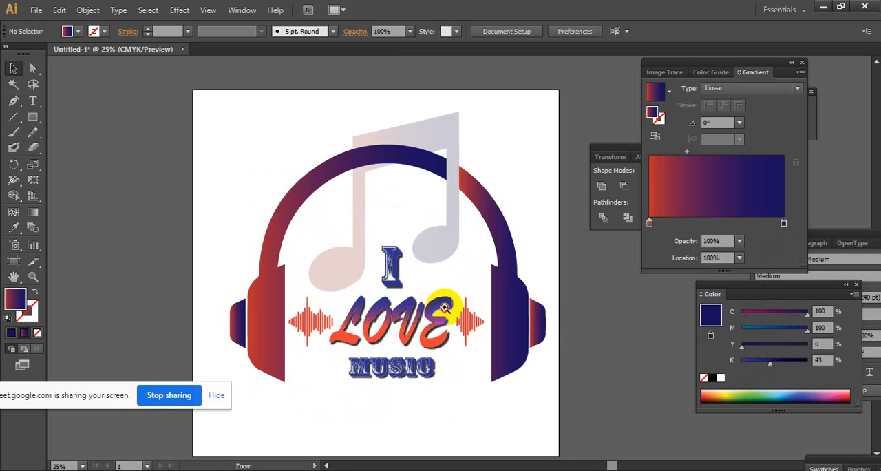
pyautogui.keyDown('ctrl'); pyautogui.click(445, 310); pyautogui.keyUp('ctrl')
pyautogui.scroll(2, 452, 297)
pyautogui.keyDown('ctrl'); pyautogui.keyDown('alt'); pyautogui.click(453, 297); pyautogui.keyUp('alt'); pyautogui.keyUp('ctrl')
pyautogui.keyDown('ctrl'); pyautogui.keyDown('alt'); pyautogui.click(350, 242); pyautogui.keyUp('alt'); pyautogui.keyUp('ctrl')
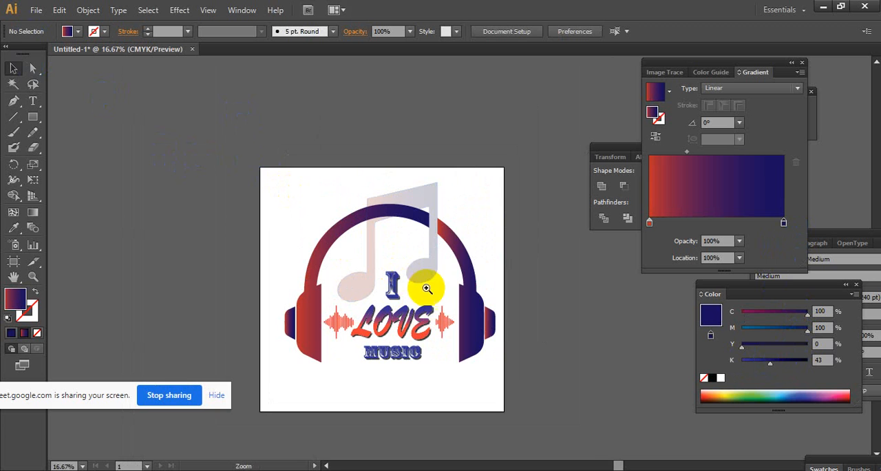
pyautogui.keyDown('ctrl'); pyautogui.click(402, 282); pyautogui.keyUp('ctrl')
pyautogui.moveTo(402, 282); pyautogui.dragTo(396, 284)
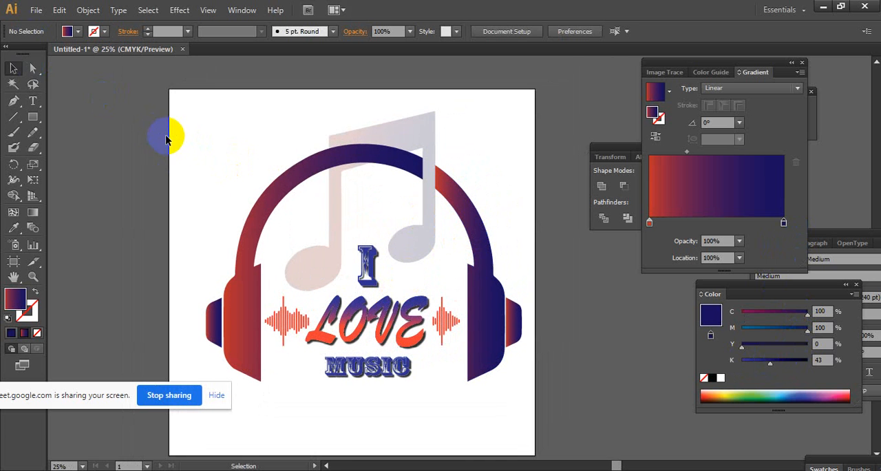
# - Export the design to the Desktop in PNG format under the file name "Music png"
pyautogui.click(36, 9)
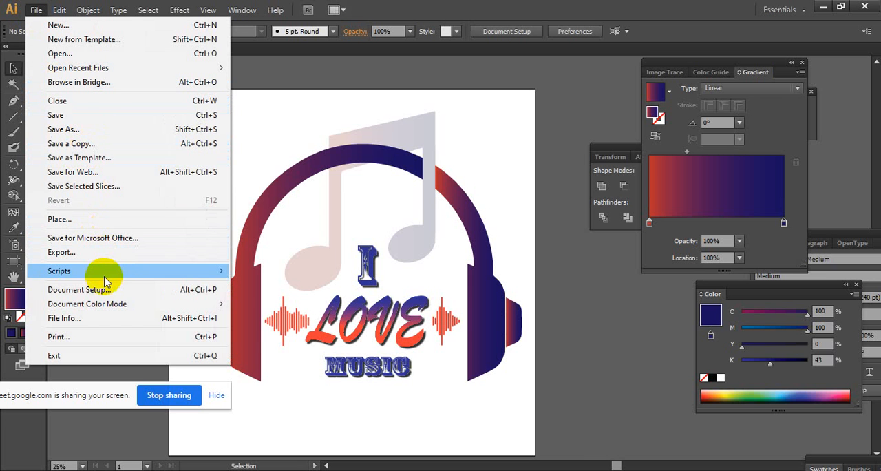
pyautogui.moveTo(117, 271)
pyautogui.click(123, 252)
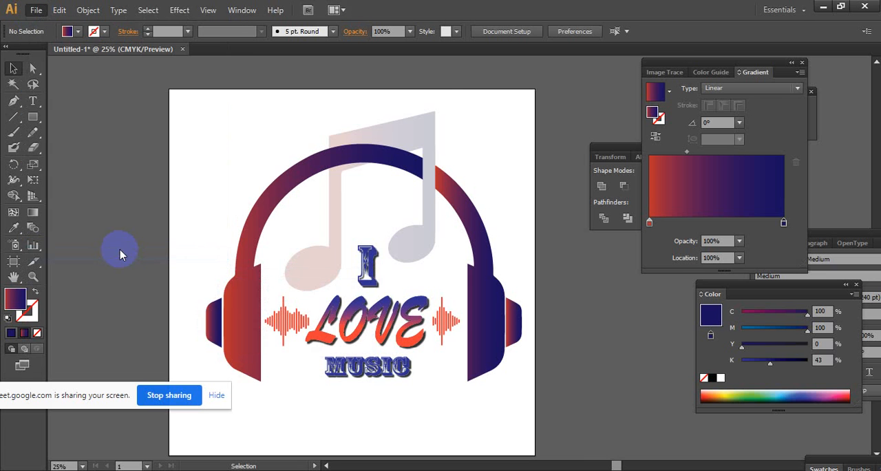
pyautogui.click(37, 104)
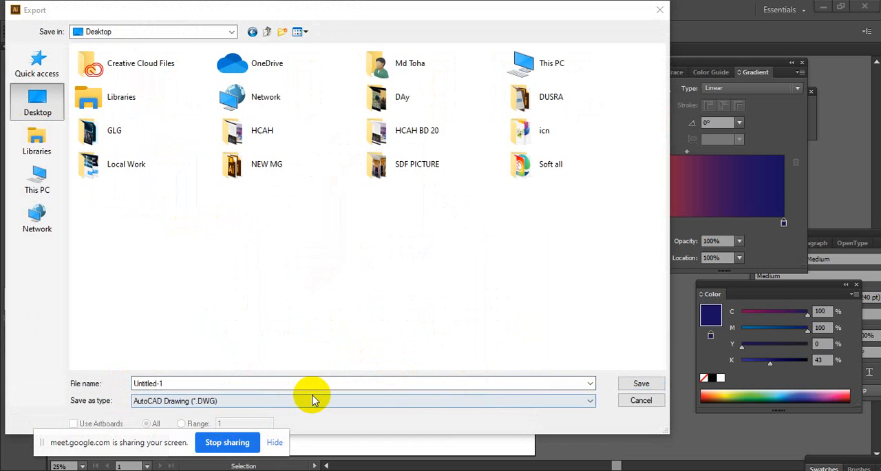
pyautogui.click(327, 400)
pyautogui.click(402, 356)
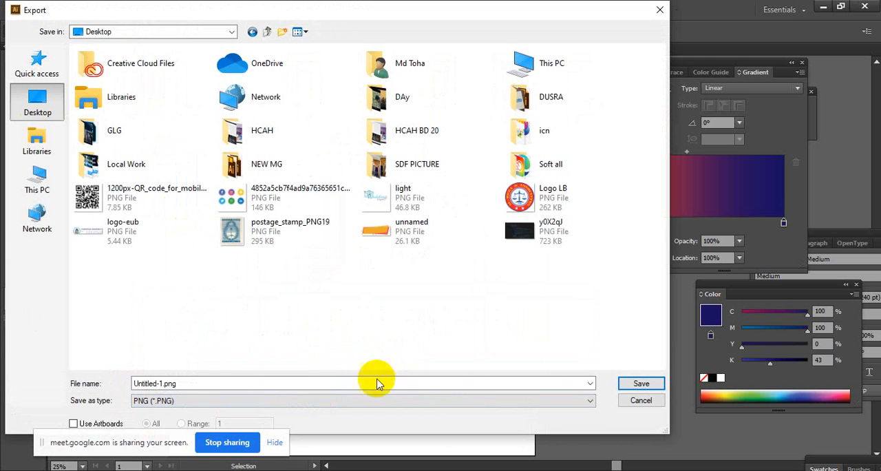
pyautogui.click(289, 382)
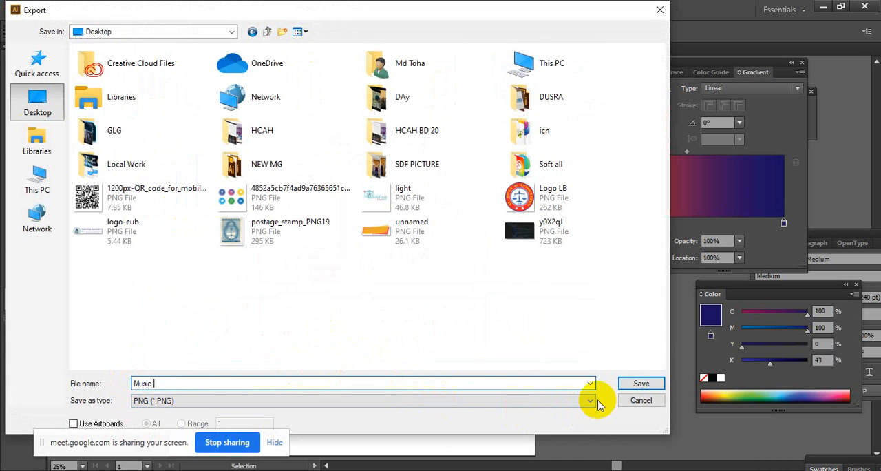
pyautogui.write('png.png')
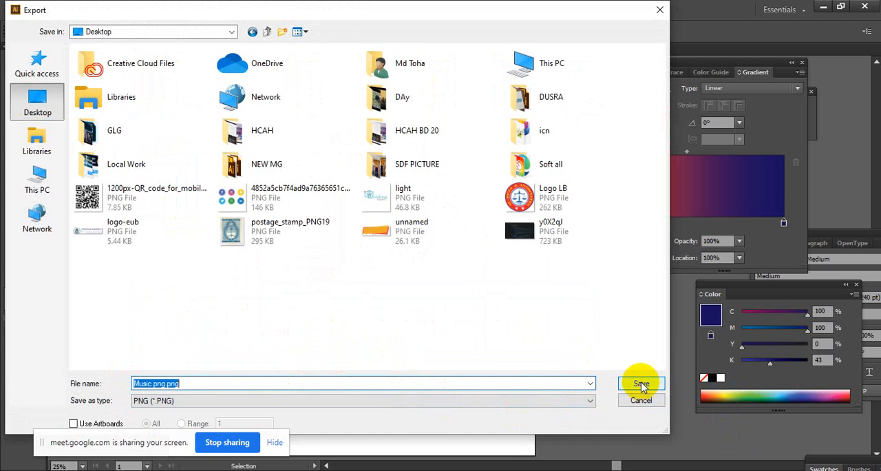
pyautogui.click(640, 384)
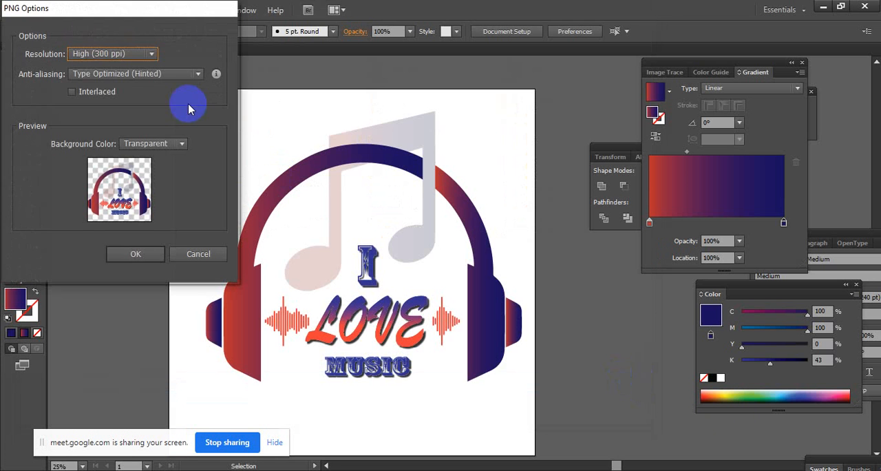
# - Keep the PNG options at High (300 ppi) resolution and Type Optimized (Hinted) anti-aliasing, and write the file
pyautogui.click(139, 54)
pyautogui.click(151, 59)
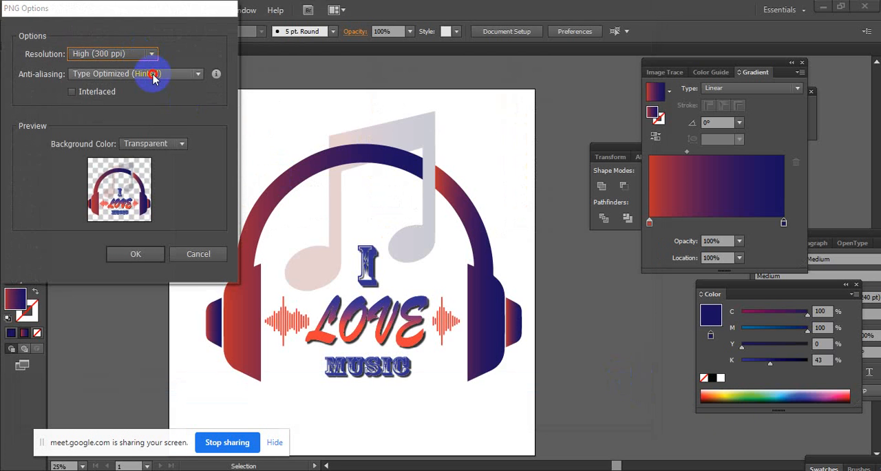
pyautogui.click(154, 74)
pyautogui.click(154, 115)
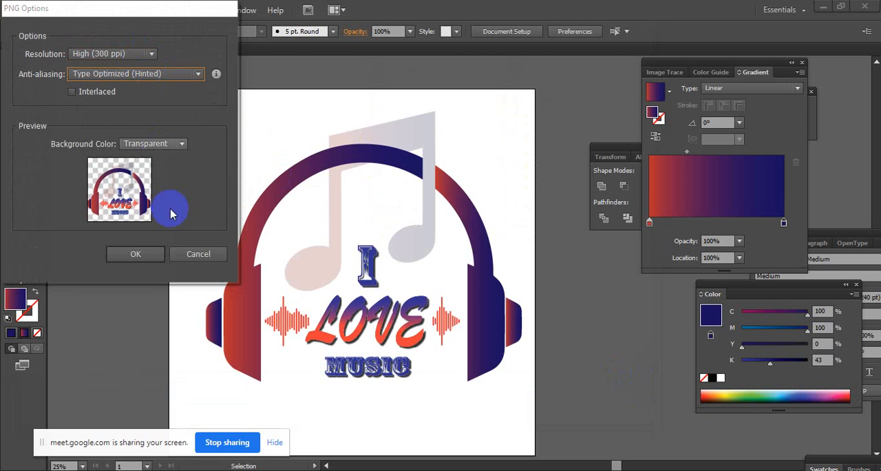
pyautogui.click(129, 254)
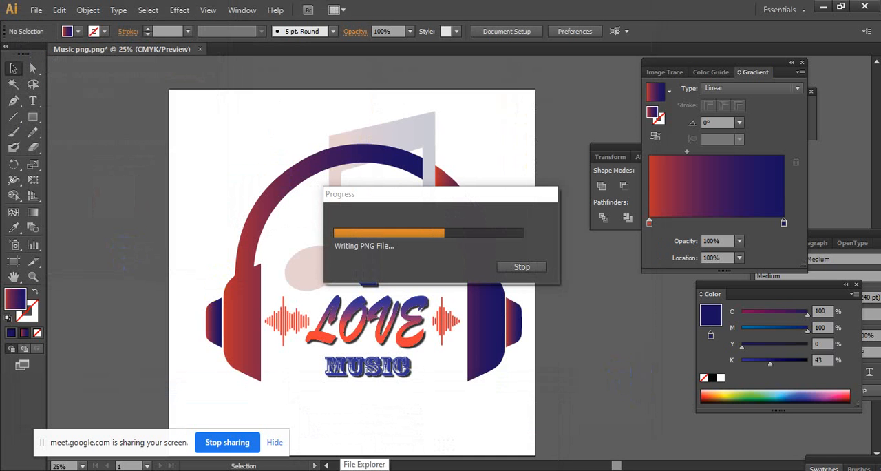
# - Switch to File Explorer and browse the Soft (D:) drive to the Desktop 2020 folder
pyautogui.click(364, 470)
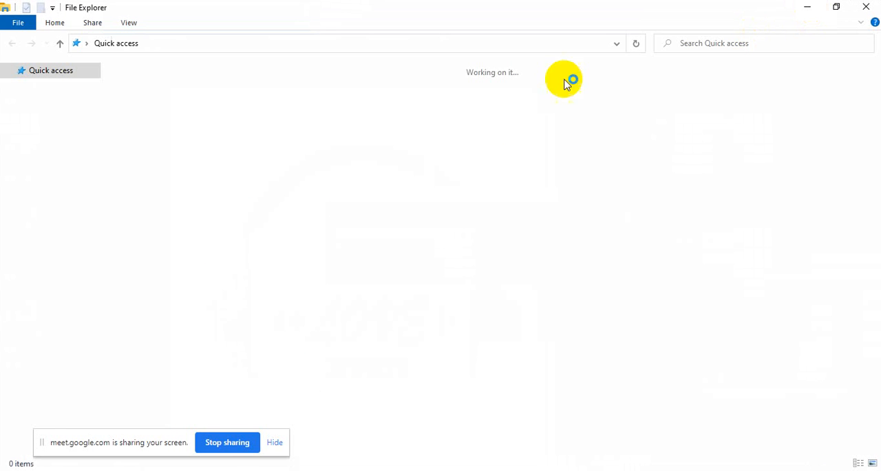
pyautogui.click(53, 108)
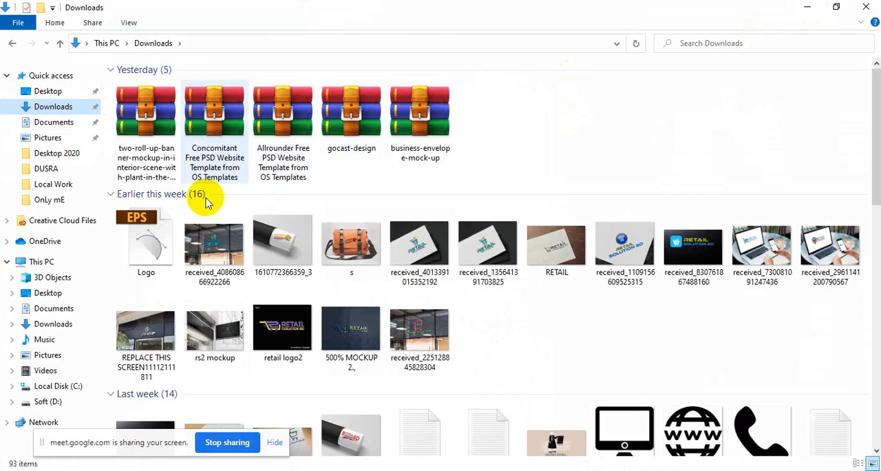
pyautogui.click(61, 399)
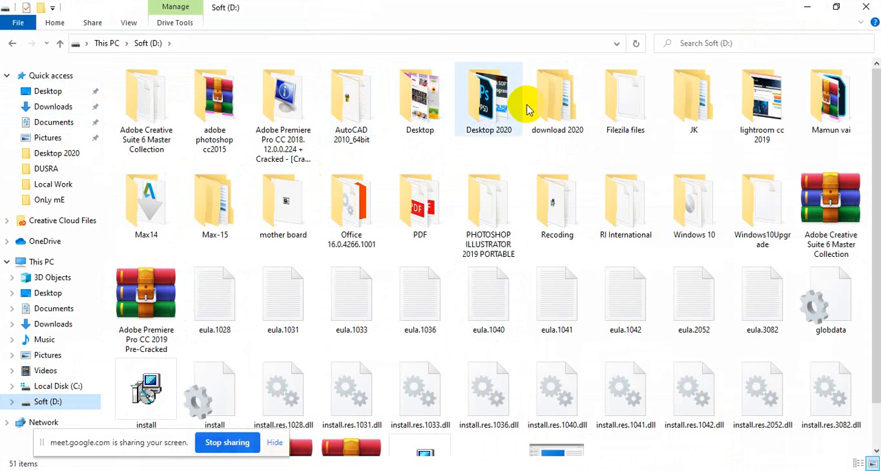
pyautogui.click(491, 106)
# - Switch to Photoshop and float the Design here 1.psb document in its own window over the 476.psd T-shirt mockup
pyautogui.click(737, 470)
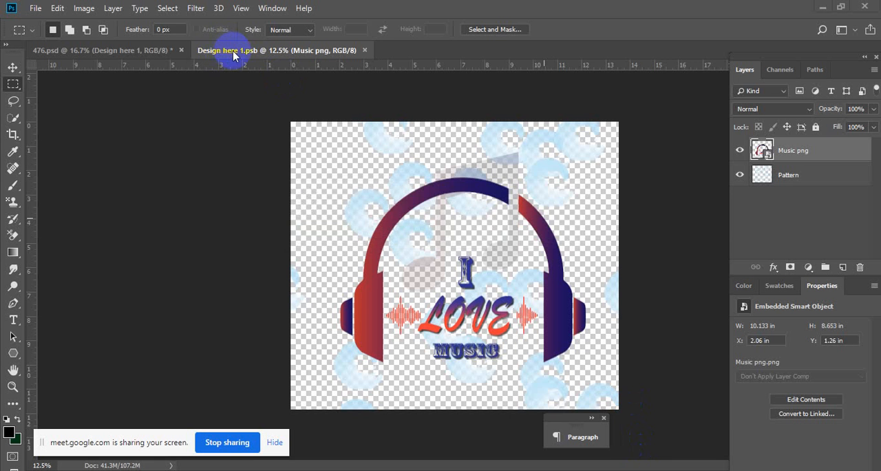
pyautogui.moveTo(232, 55); pyautogui.dragTo(252, 109)
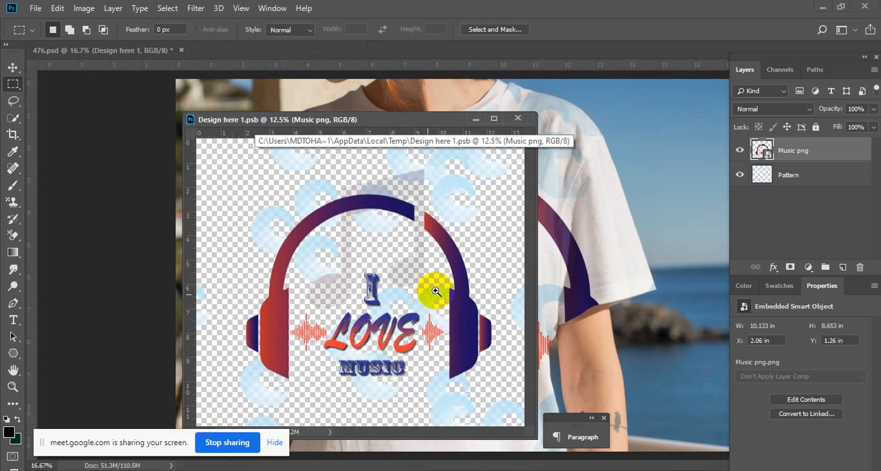
pyautogui.moveTo(435, 292); pyautogui.dragTo(380, 277)
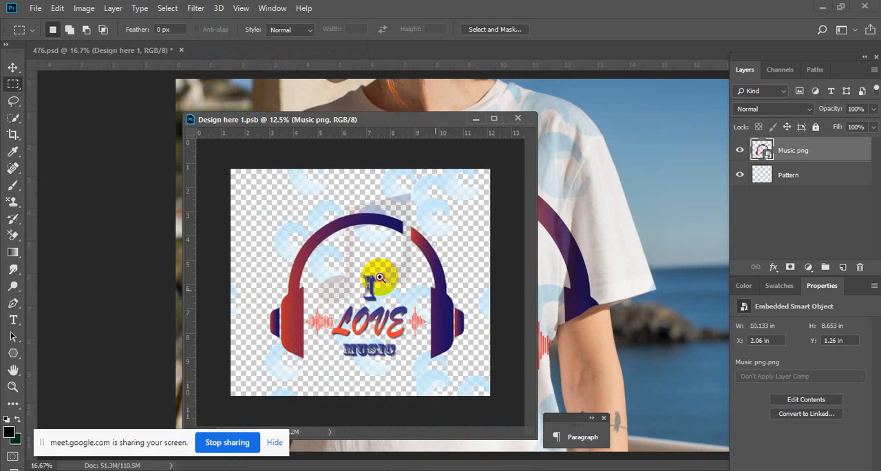
# - Scale the Music png layer down to about 6.37 × 5.44 in and save the smart object to update the T-shirt mockup
pyautogui.click(12, 69)
pyautogui.moveTo(464, 360); pyautogui.dragTo(427, 325)
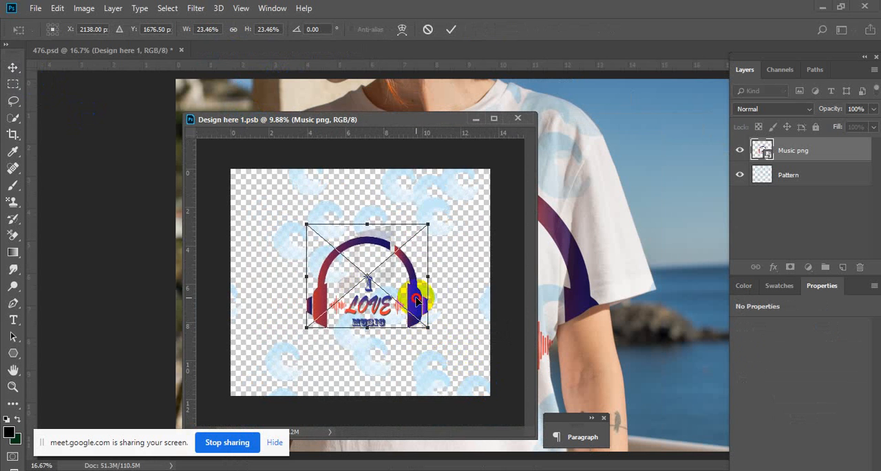
pyautogui.press('Return')
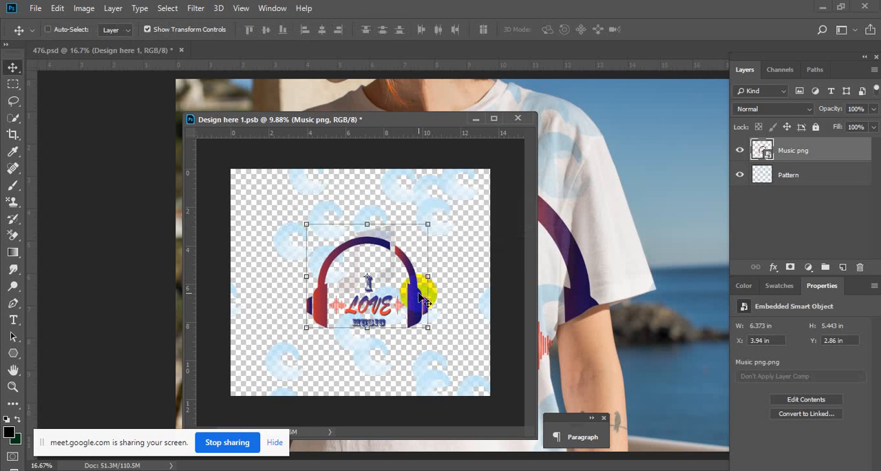
pyautogui.click(13, 83)
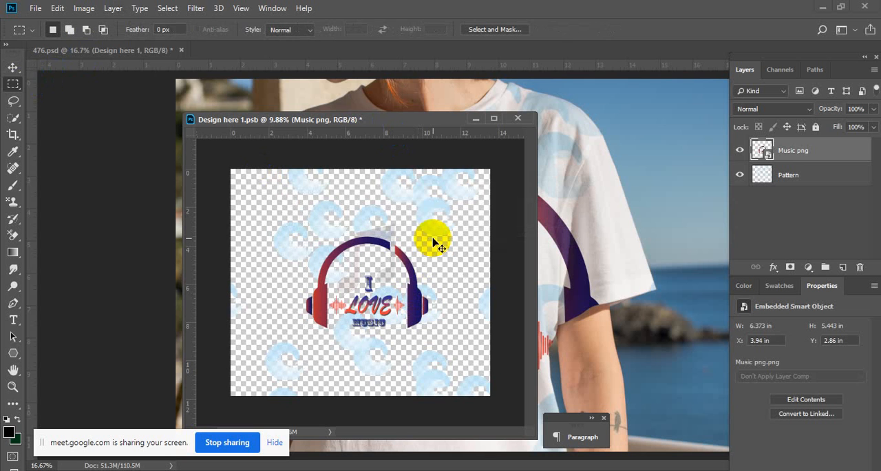
pyautogui.hotkey('ctrl', 's')
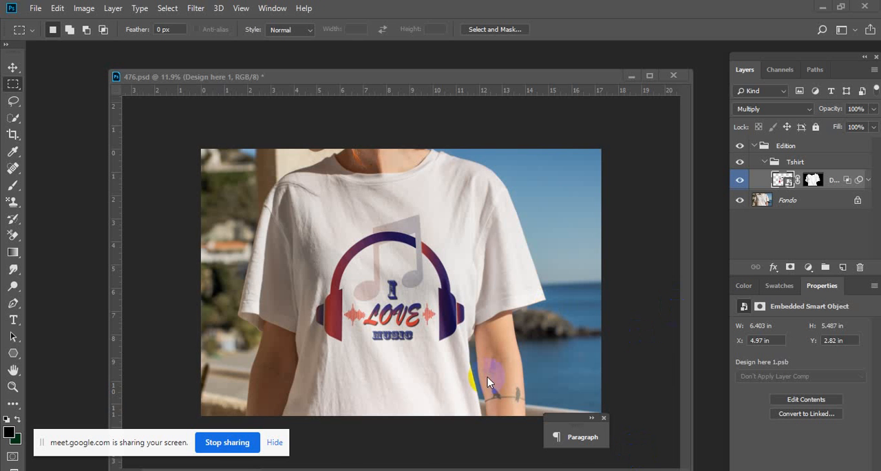
# - Check the Google Meet class window in the browser and return to Photoshop
pyautogui.moveTo(427, 470)
pyautogui.click(369, 435)
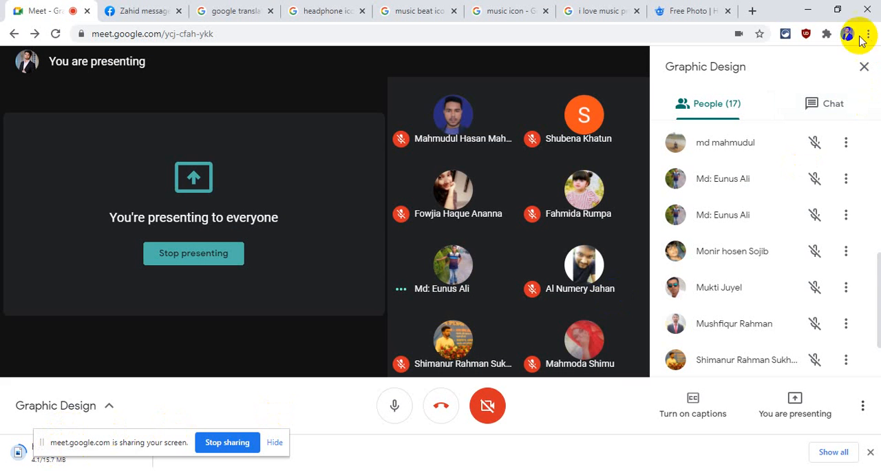
pyautogui.click(807, 11)
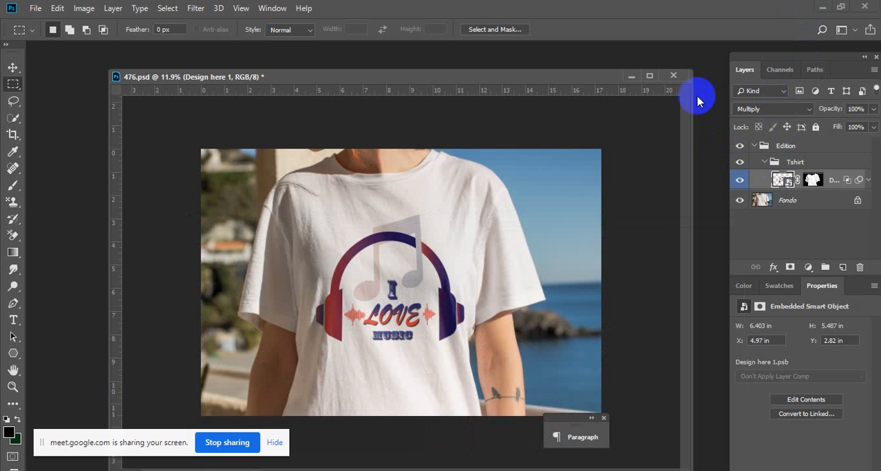
# - Open the contents of the T-shirt's design smart object and move its window up over the mockup for a closer view
pyautogui.doubleClick(788, 182)
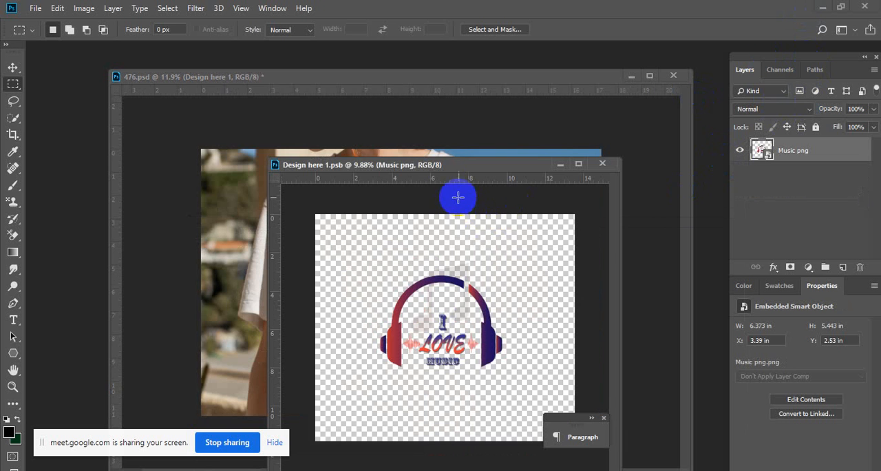
pyautogui.moveTo(454, 164); pyautogui.dragTo(407, 70)
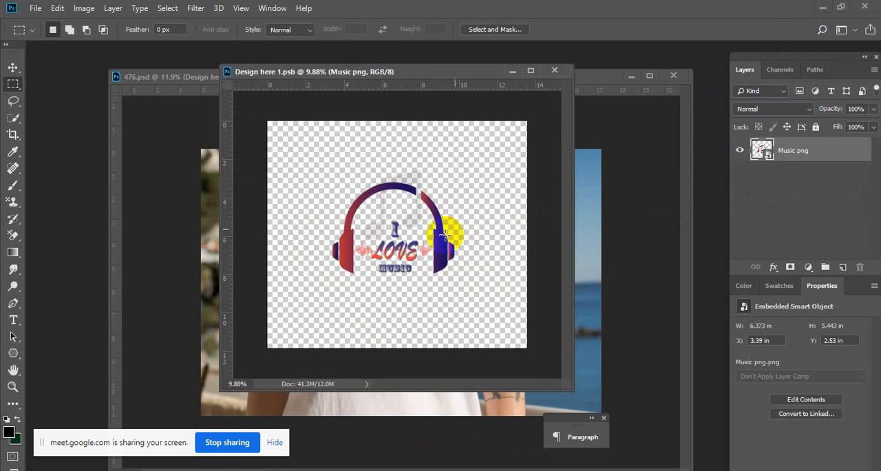
pyautogui.scroll(4, 432, 239)
pyautogui.scroll(-3, 434, 231)
pyautogui.scroll(3, 438, 228)
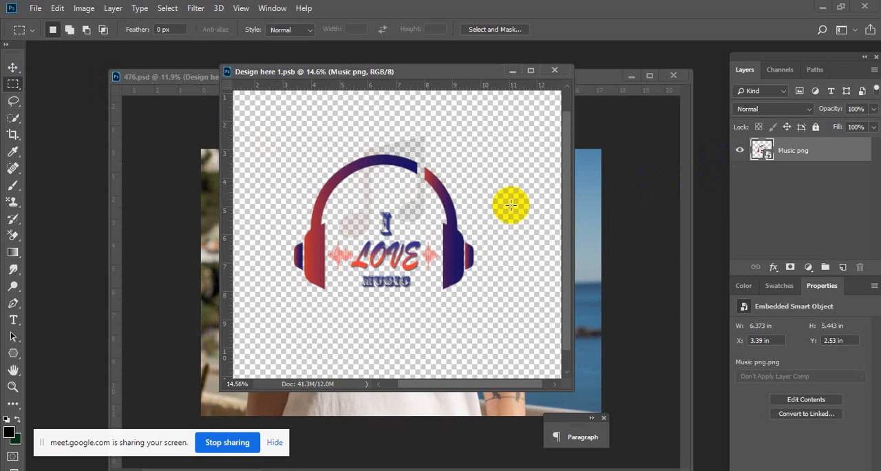
# - Add a Bevel & Emboss effect to the Music png layer and bring up its settings with the lettering in close view
pyautogui.doubleClick(851, 159)
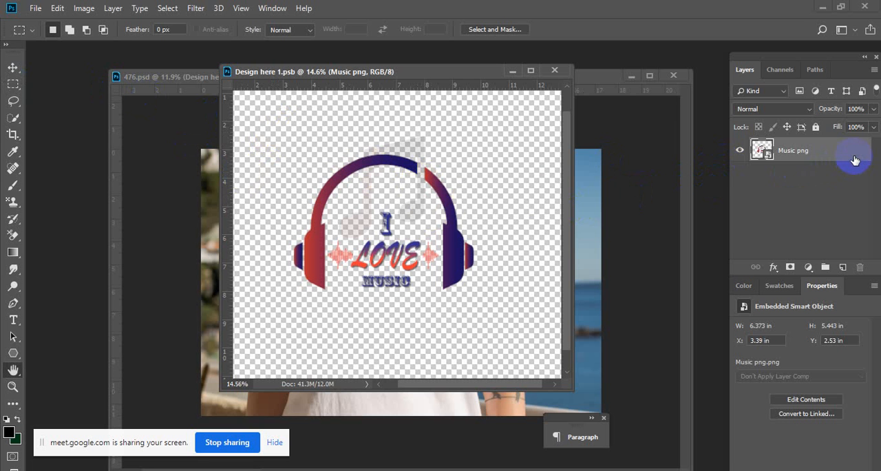
pyautogui.moveTo(502, 174); pyautogui.dragTo(572, 156)
pyautogui.click(467, 177)
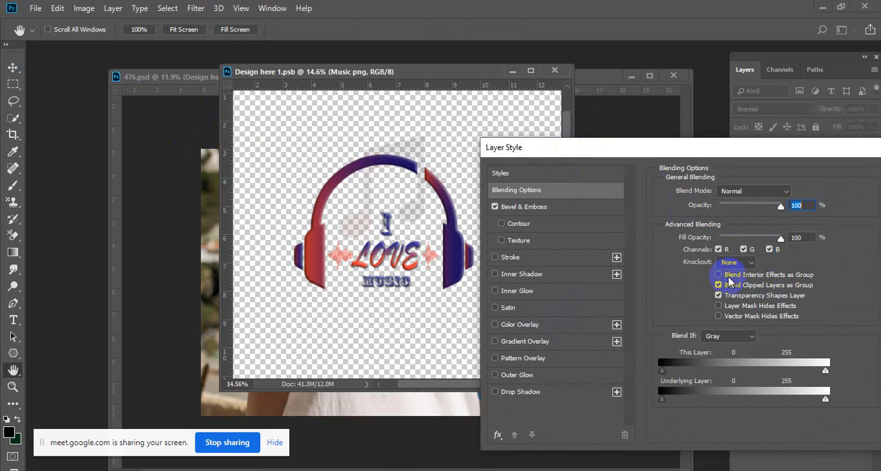
pyautogui.click(524, 206)
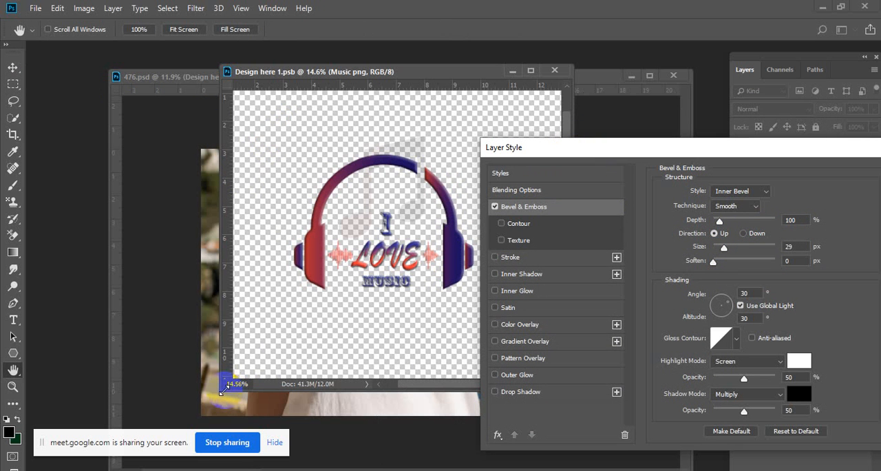
pyautogui.moveTo(413, 255); pyautogui.dragTo(451, 248)
pyautogui.moveTo(362, 266); pyautogui.dragTo(413, 249)
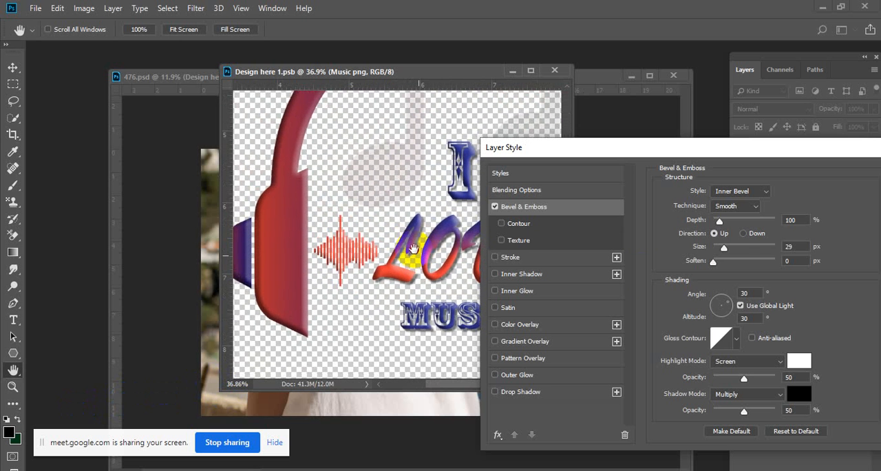
# - Set the bevel's depth to 115% and size to 27 px with soften at 0 px, and apply the layer style
pyautogui.click(716, 221)
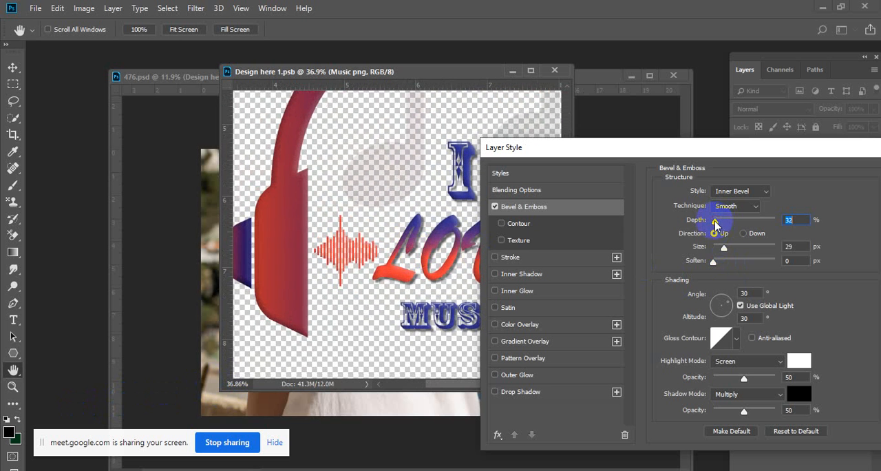
pyautogui.moveTo(718, 223); pyautogui.dragTo(729, 226)
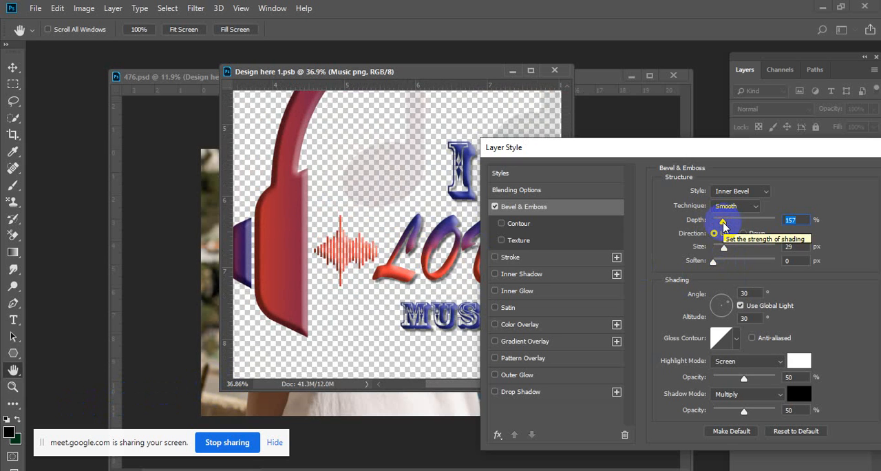
pyautogui.moveTo(723, 222); pyautogui.dragTo(693, 263)
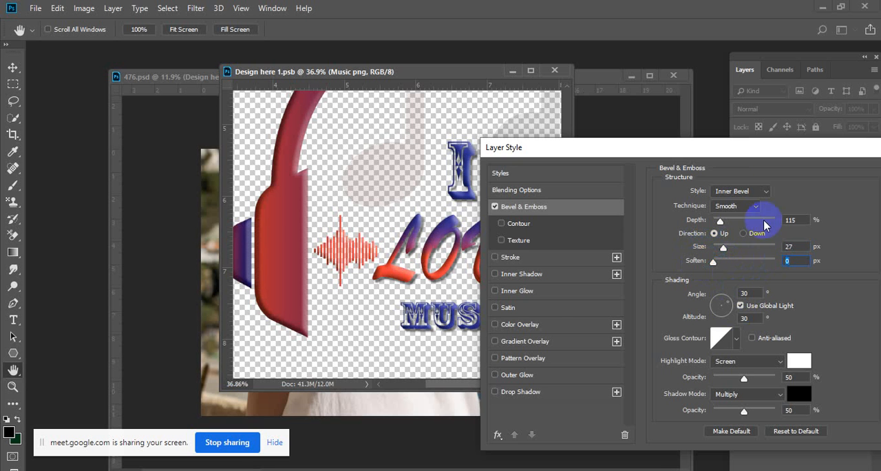
pyautogui.moveTo(709, 146); pyautogui.dragTo(632, 161)
pyautogui.click(742, 190)
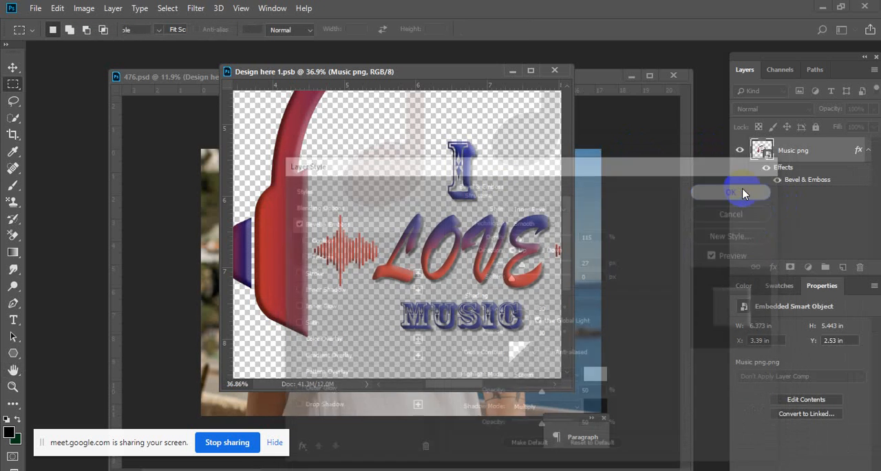
# - Shrink the beveled Music png layer slightly to about 6.29 × 5.38 in and save the smart object
pyautogui.keyDown('alt'); pyautogui.click(481, 241); pyautogui.keyUp('alt')
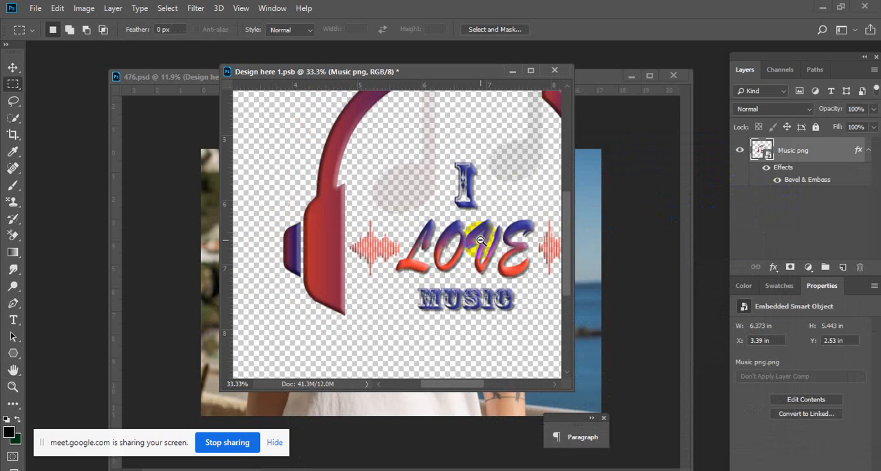
pyautogui.keyDown('alt'); pyautogui.click(481, 241); pyautogui.keyUp('alt')
pyautogui.moveTo(488, 212); pyautogui.dragTo(437, 243)
pyautogui.keyDown('alt'); pyautogui.click(498, 208); pyautogui.keyUp('alt')
pyautogui.moveTo(470, 218); pyautogui.dragTo(403, 184)
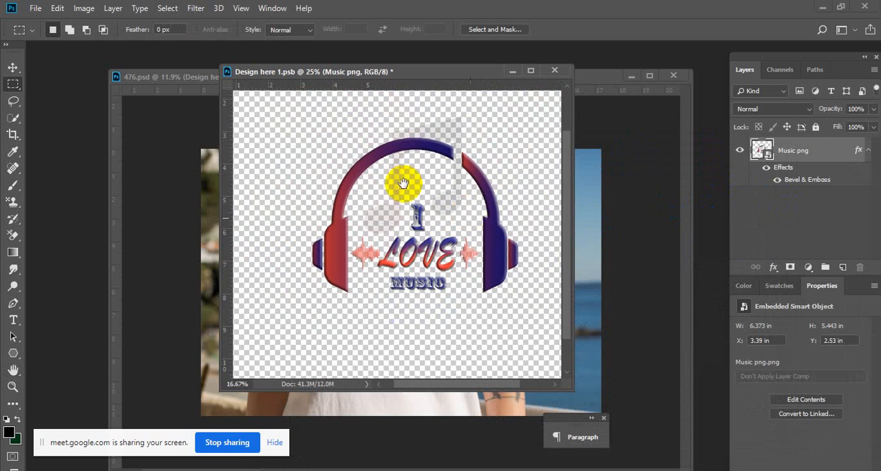
pyautogui.click(13, 68)
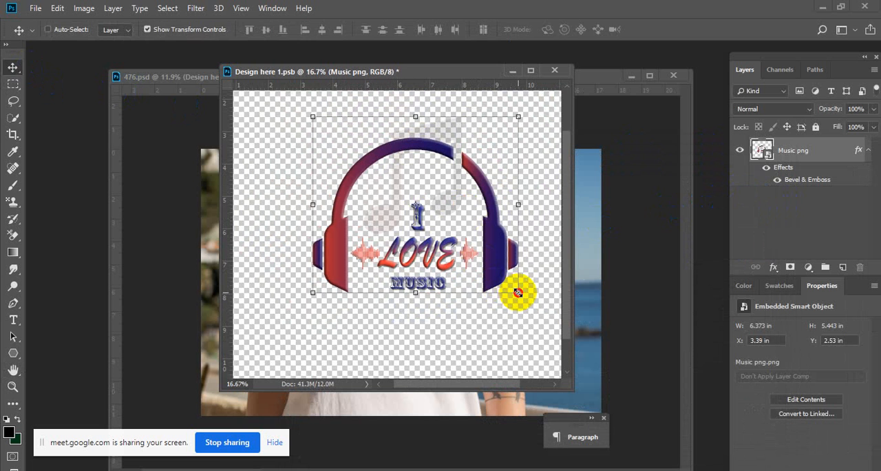
pyautogui.moveTo(517, 293); pyautogui.dragTo(516, 290)
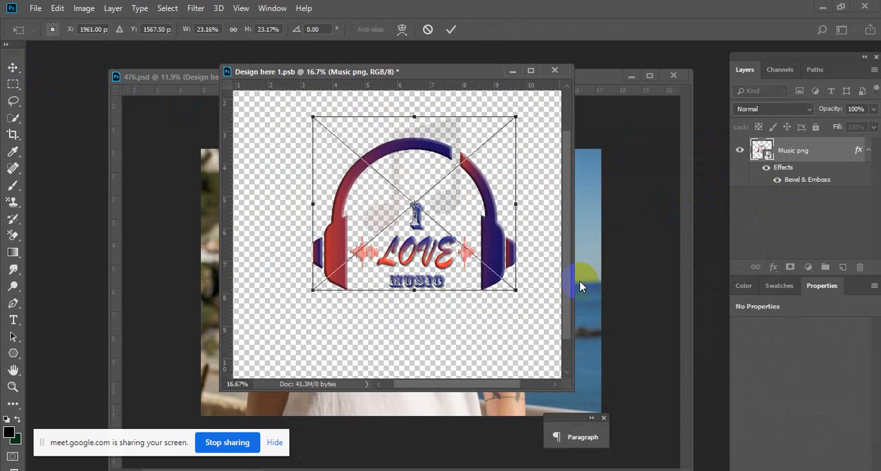
pyautogui.press('Return')
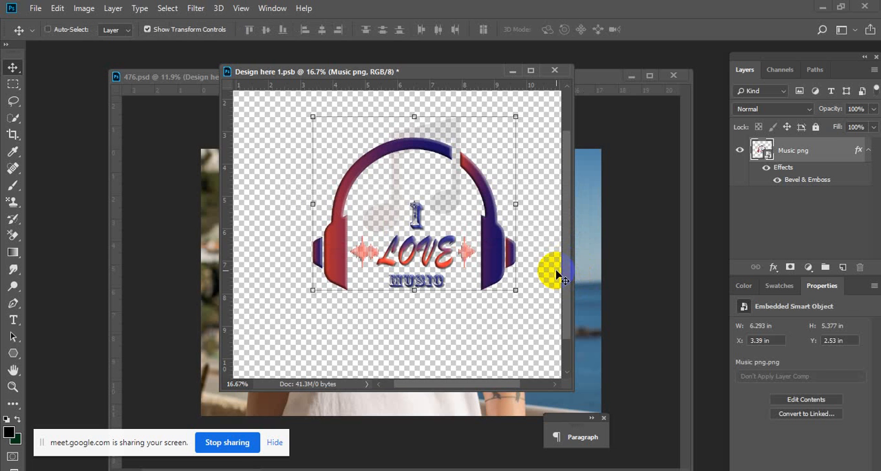
pyautogui.click(12, 84)
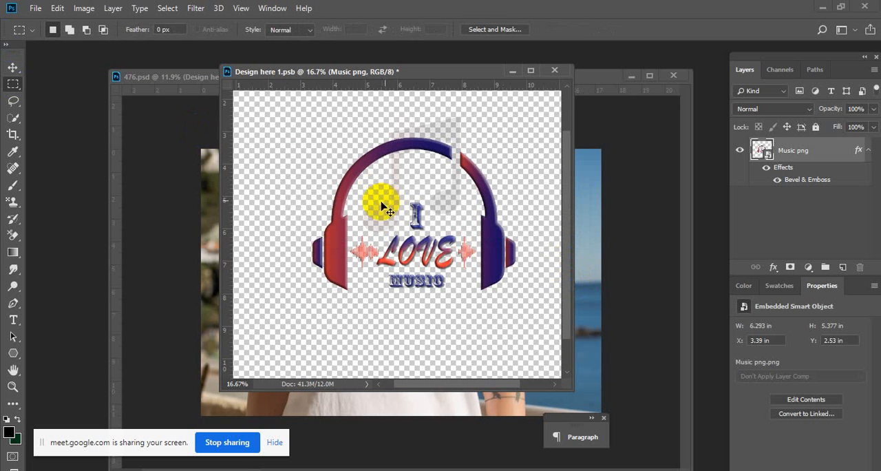
pyautogui.hotkey('ctrl', 's')
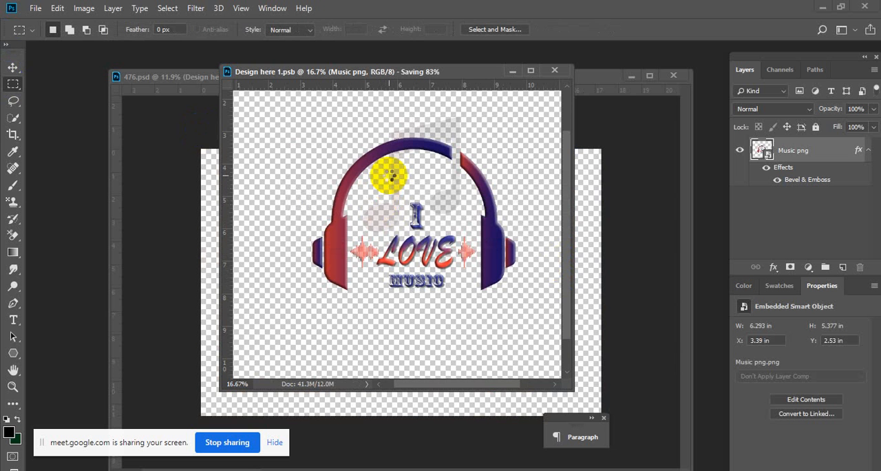
# - Switch to File Explorer and open 30.psd from the chromatees-tshirt-mockup archive in the Best MOC up folder
pyautogui.click(396, 470)
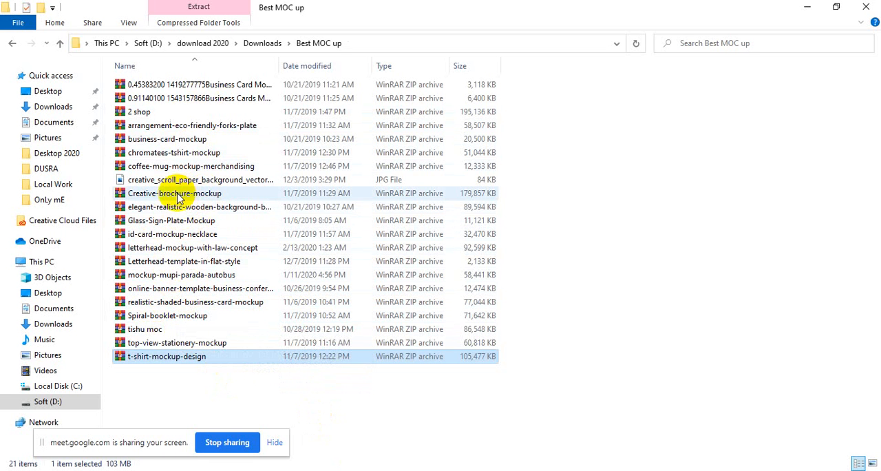
pyautogui.click(198, 157)
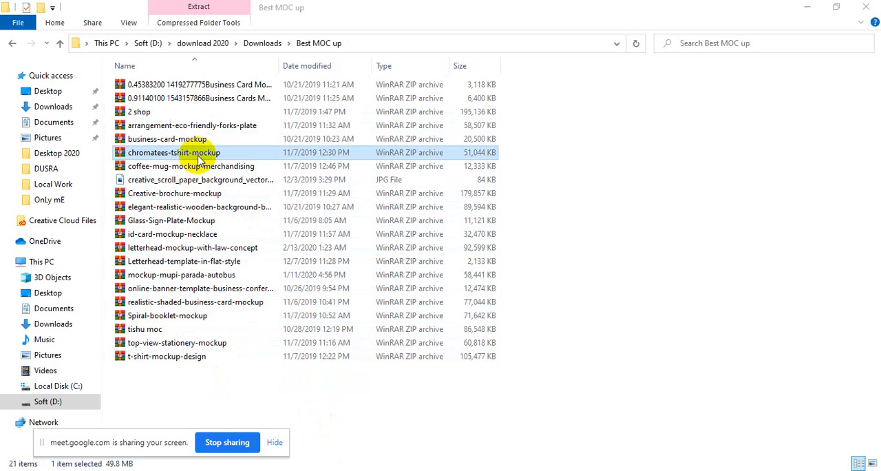
pyautogui.doubleClick(198, 157)
pyautogui.doubleClick(234, 235)
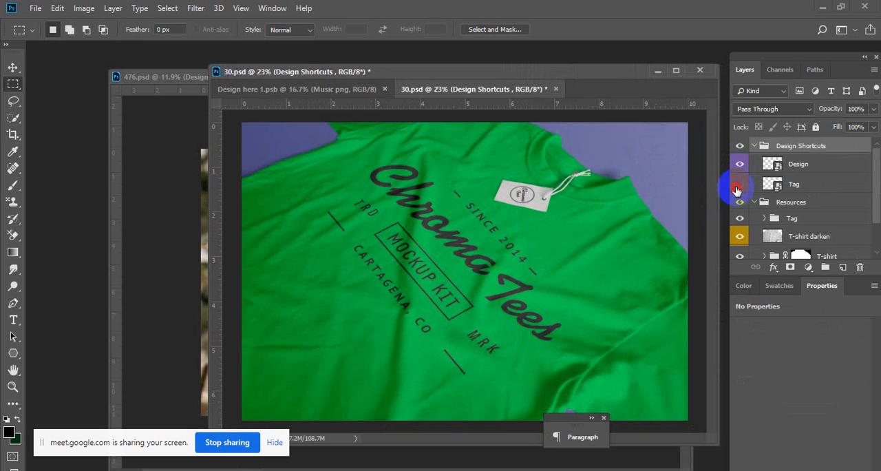
# - Check what the Tag shortcut and the Resources group contribute by toggling their visibility, and expand the nested Tag group
pyautogui.click(739, 201)
pyautogui.click(739, 201)
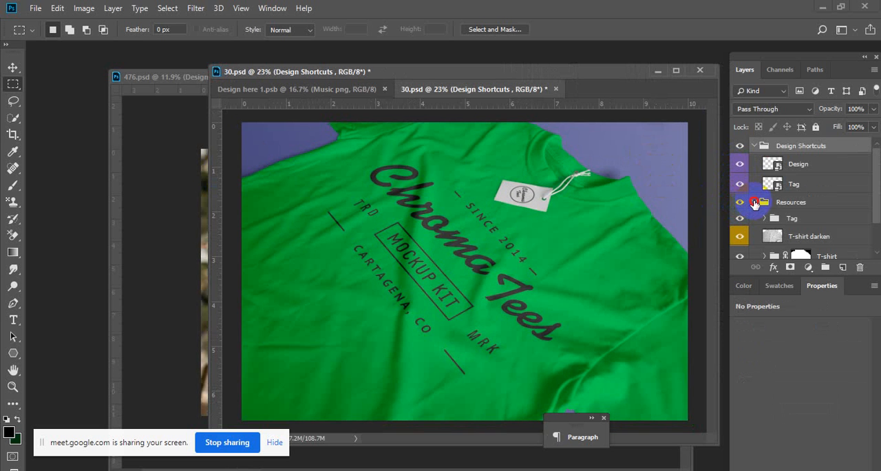
pyautogui.click(754, 202)
pyautogui.click(754, 203)
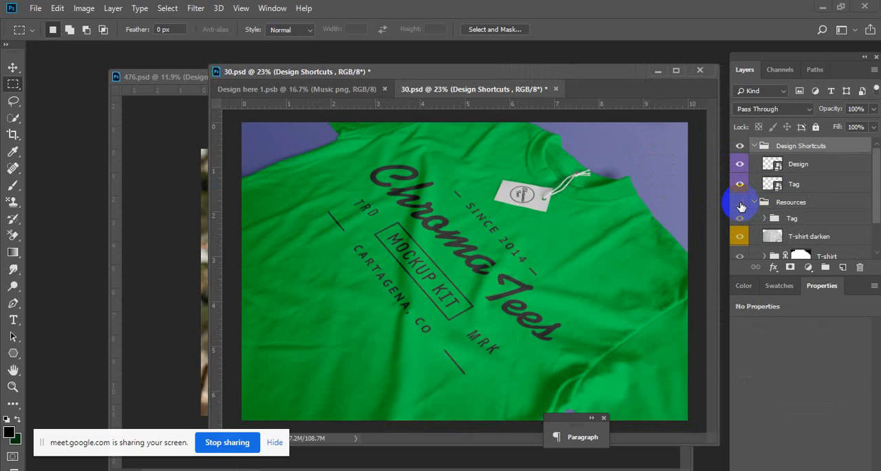
pyautogui.click(740, 202)
pyautogui.click(739, 203)
pyautogui.click(765, 218)
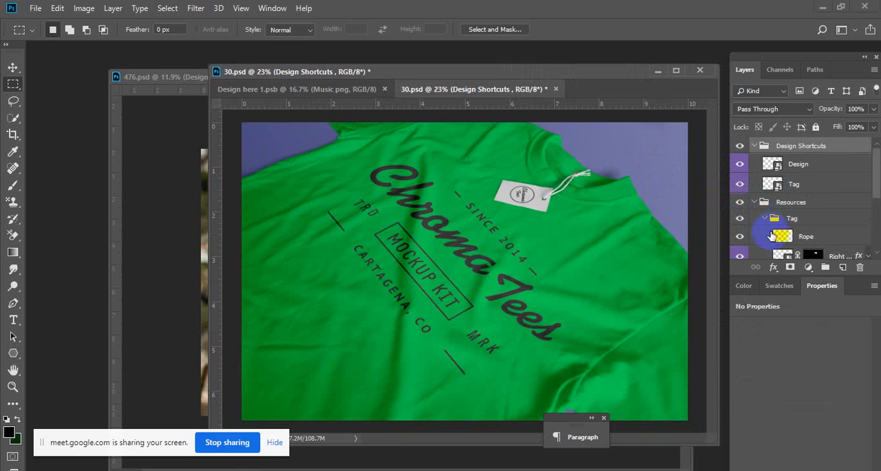
# - Toggle the visibility of the label smart object and the Tag layer inside the Tag group to identify each part
pyautogui.scroll(-2, 771, 236)
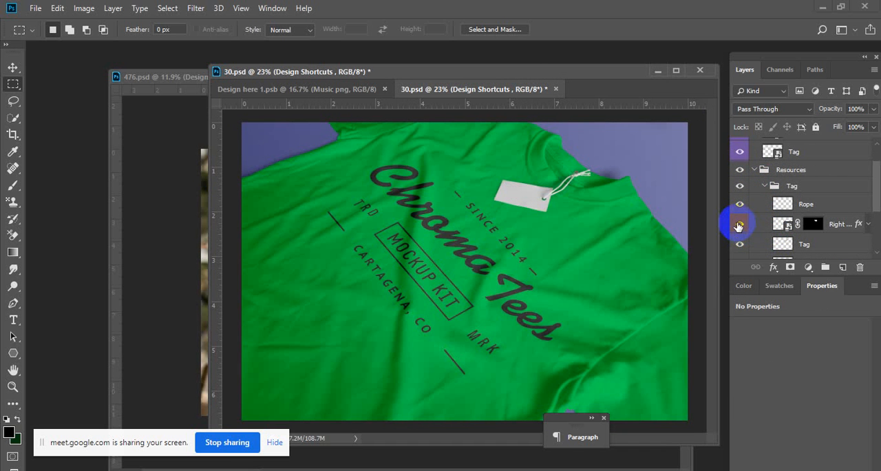
pyautogui.click(739, 225)
pyautogui.scroll(-2, 739, 227)
pyautogui.click(739, 212)
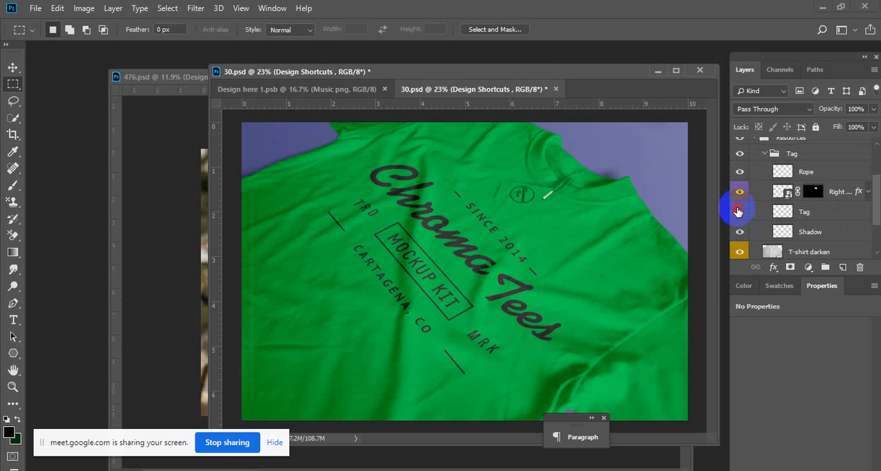
pyautogui.click(739, 212)
pyautogui.click(740, 211)
pyautogui.click(739, 211)
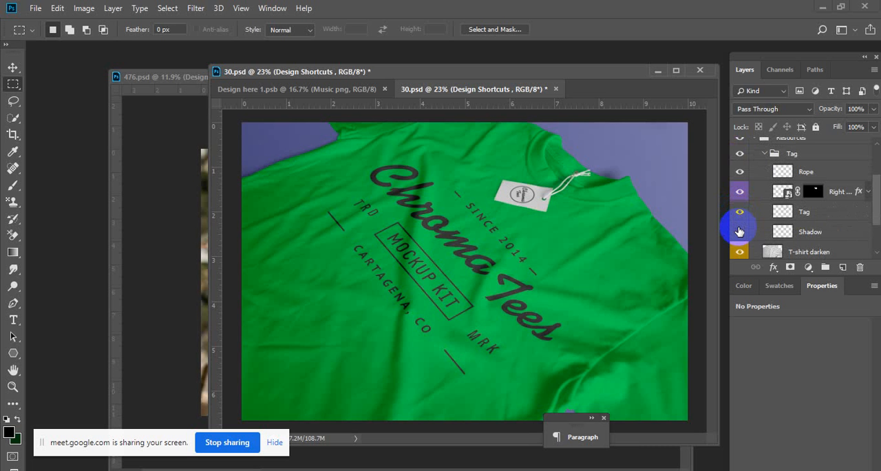
# - Toggle the T-shirt darken layer and the T-shirt group to examine their effect, and expand the T-shirt group
pyautogui.scroll(-1, 739, 232)
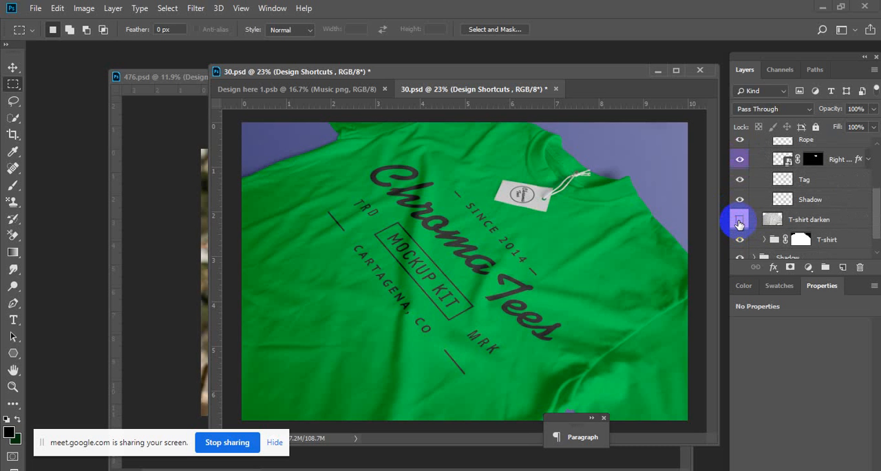
pyautogui.click(740, 221)
pyautogui.scroll(-1, 739, 224)
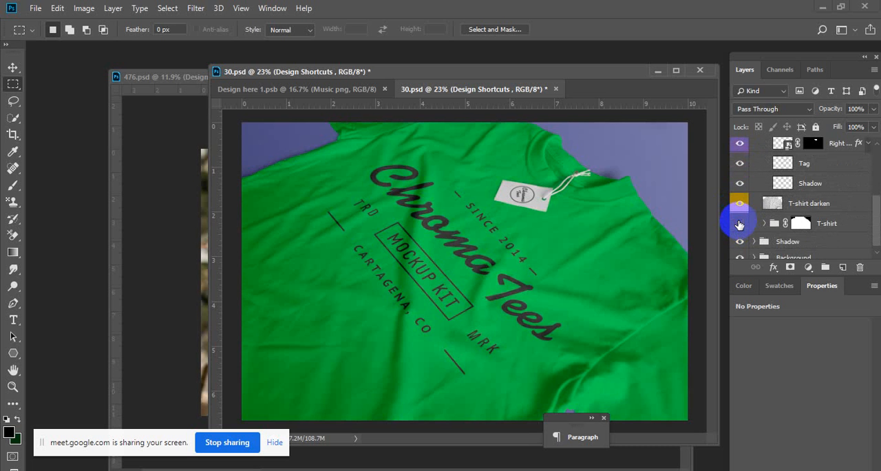
pyautogui.click(740, 224)
pyautogui.click(739, 224)
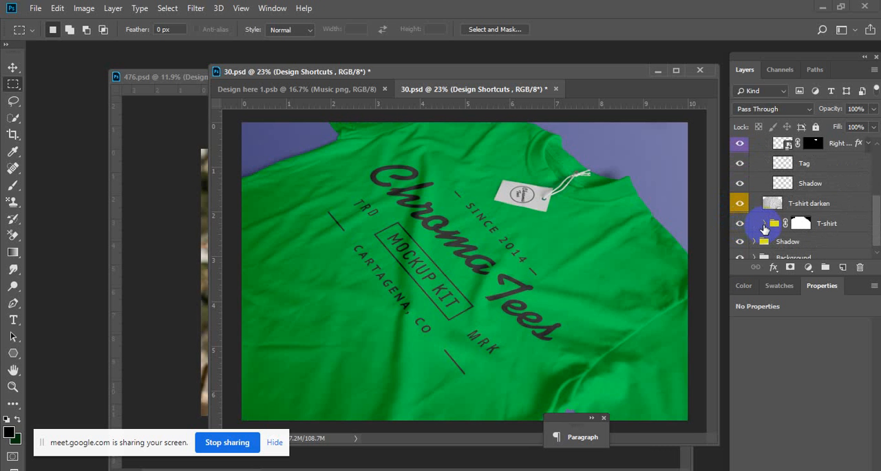
pyautogui.click(764, 224)
pyautogui.click(740, 224)
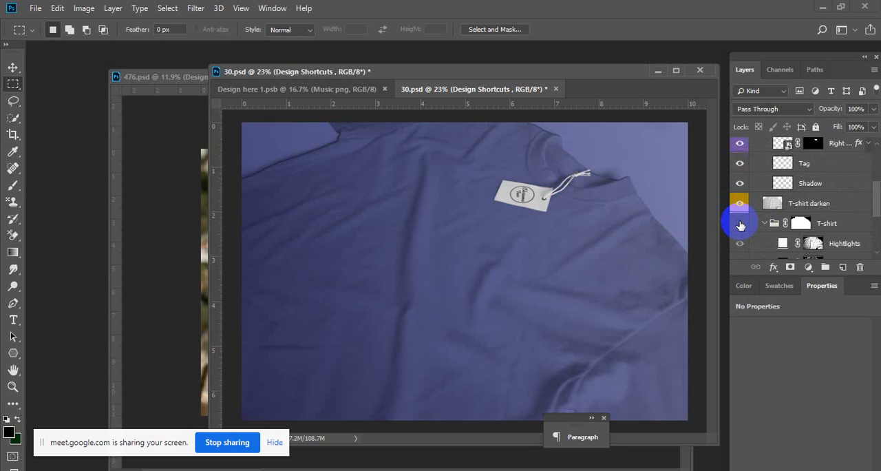
pyautogui.click(740, 224)
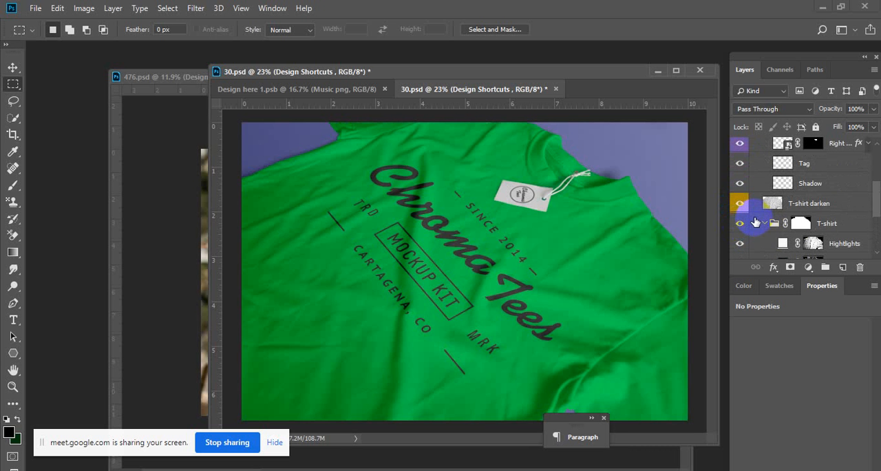
# - Examine the T-shirt group by toggling the group, its Hightlights and Shadows layers, and the smart object holding the shirt print
pyautogui.scroll(-2, 743, 214)
pyautogui.click(740, 195)
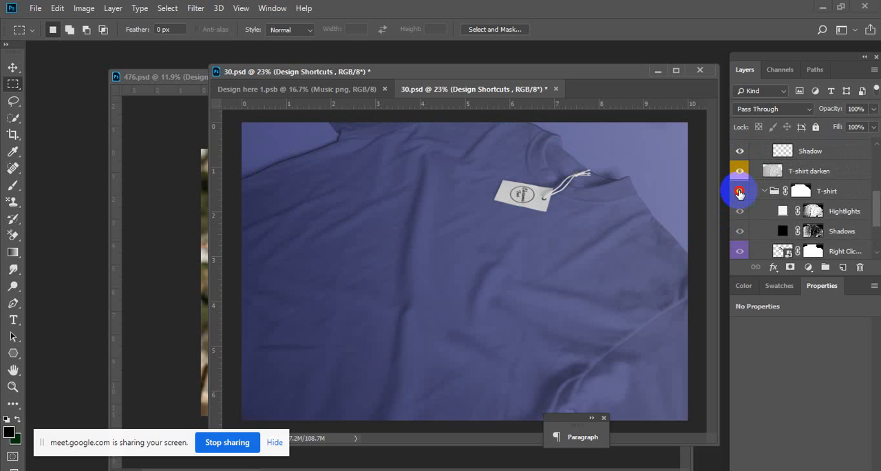
pyautogui.click(741, 196)
pyautogui.scroll(-2, 742, 207)
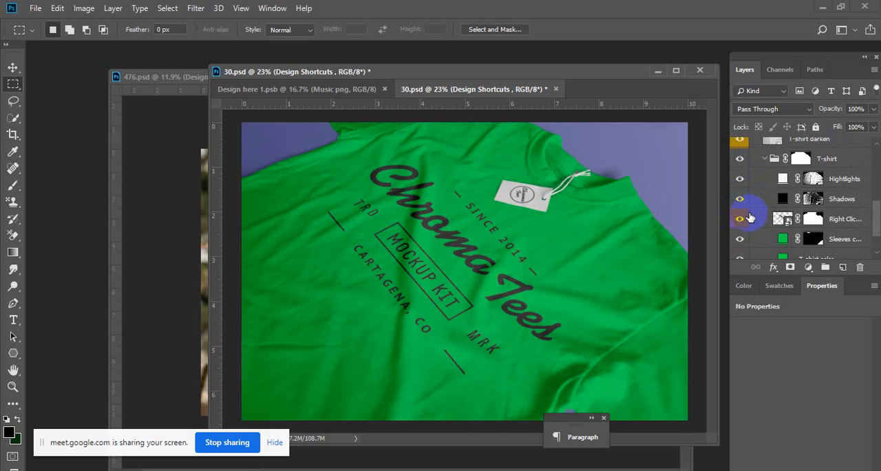
pyautogui.click(740, 179)
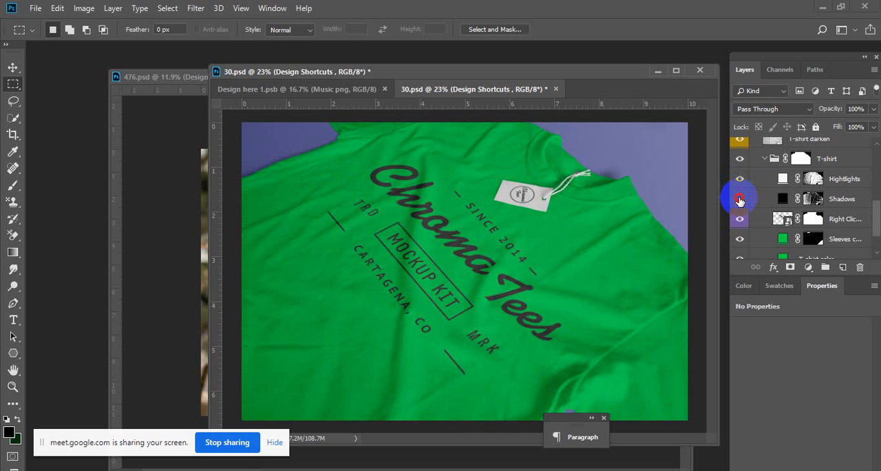
pyautogui.click(740, 199)
pyautogui.scroll(-1, 740, 199)
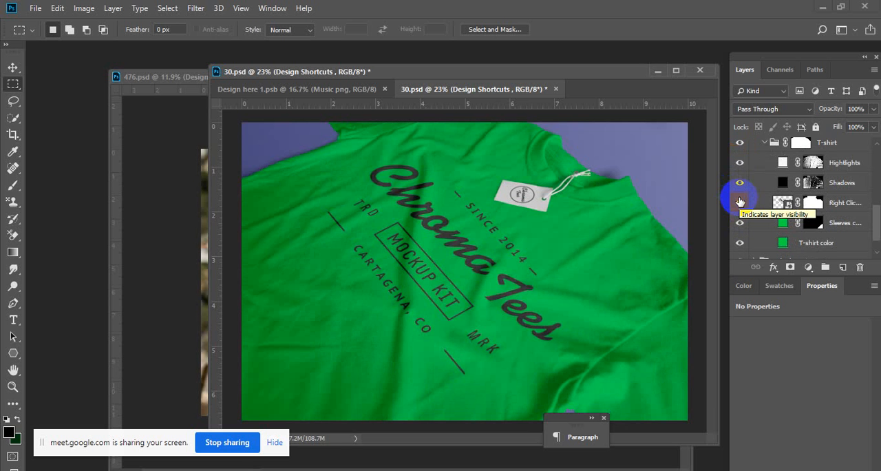
pyautogui.click(740, 201)
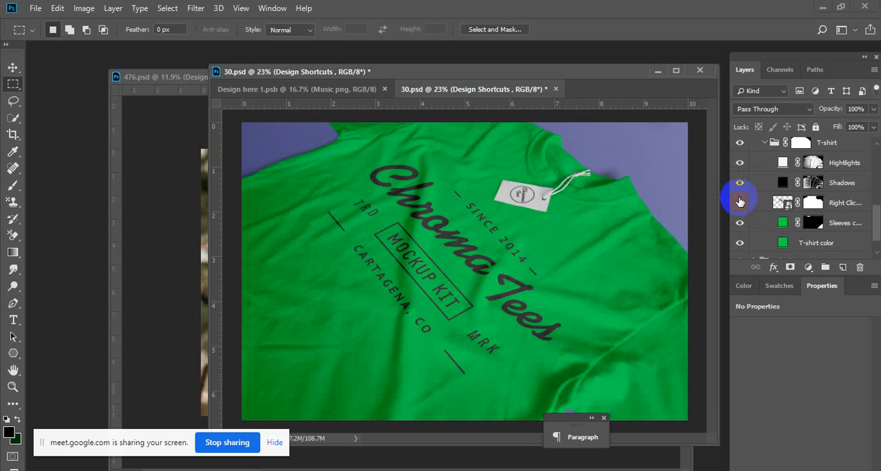
pyautogui.click(740, 201)
pyautogui.click(740, 199)
pyautogui.click(740, 200)
# - Open the contents of the T-shirt group's print smart object and place Music png from the Desktop as an embedded file
pyautogui.click(788, 206)
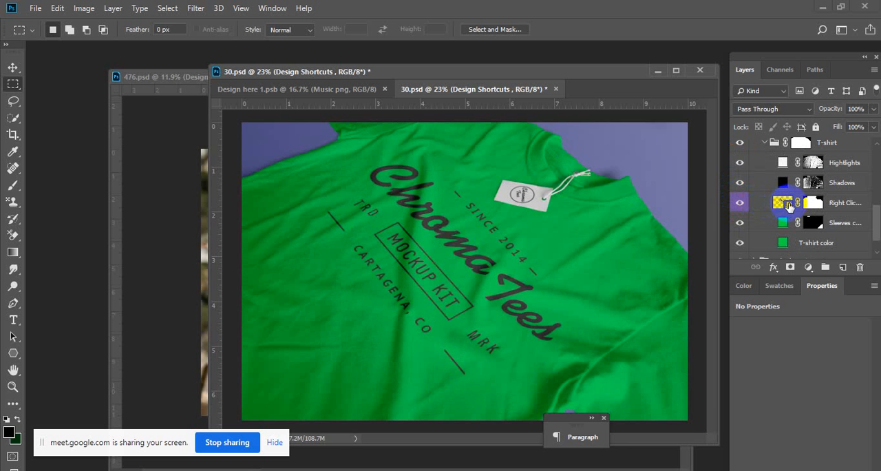
pyautogui.doubleClick(788, 205)
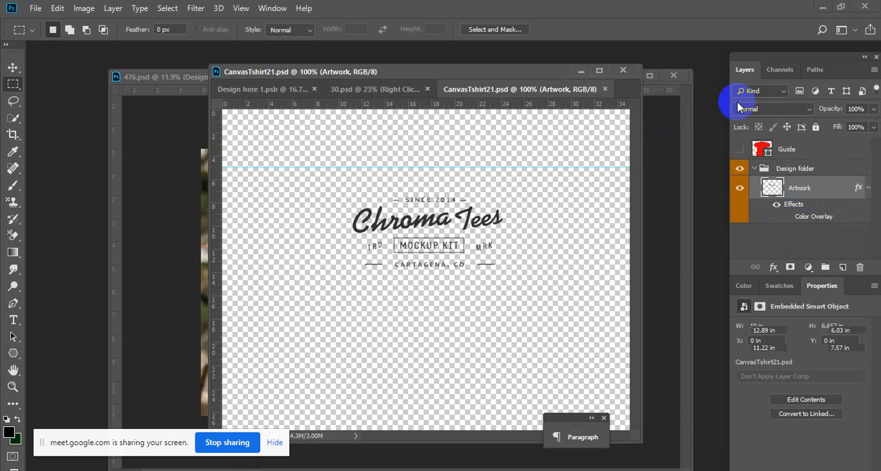
pyautogui.click(35, 8)
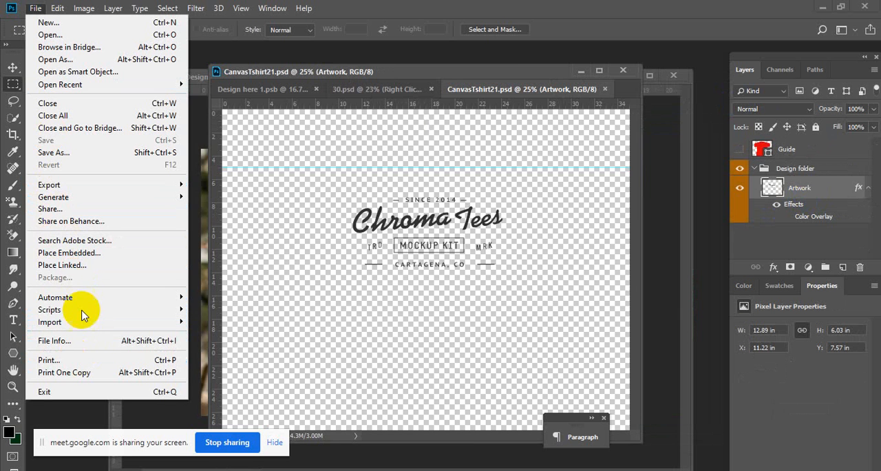
pyautogui.click(101, 258)
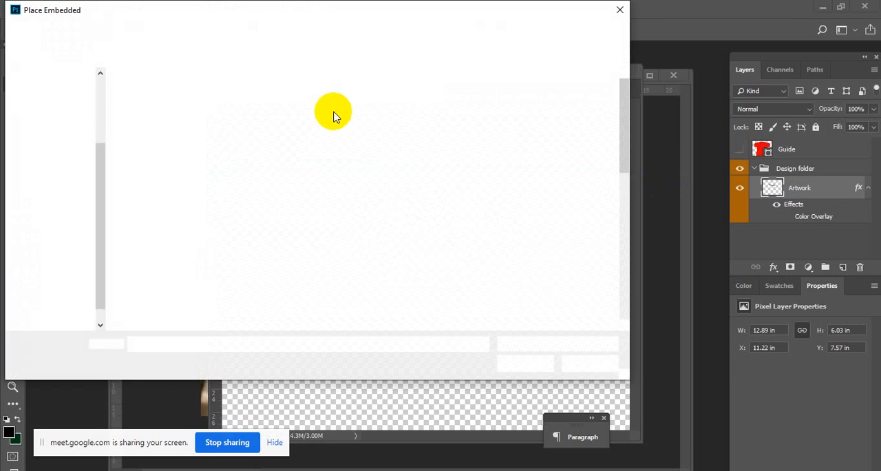
pyautogui.scroll(-10, 289, 220)
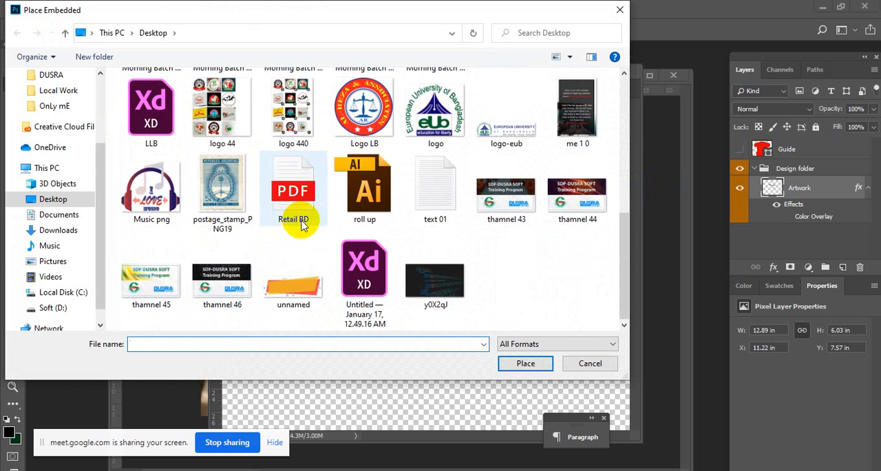
pyautogui.moveTo(623, 254); pyautogui.dragTo(623, 236)
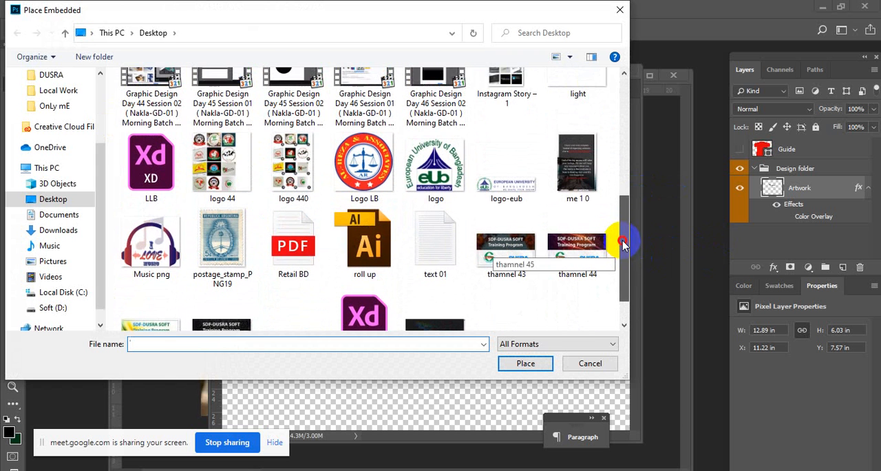
pyautogui.click(151, 241)
pyautogui.click(536, 363)
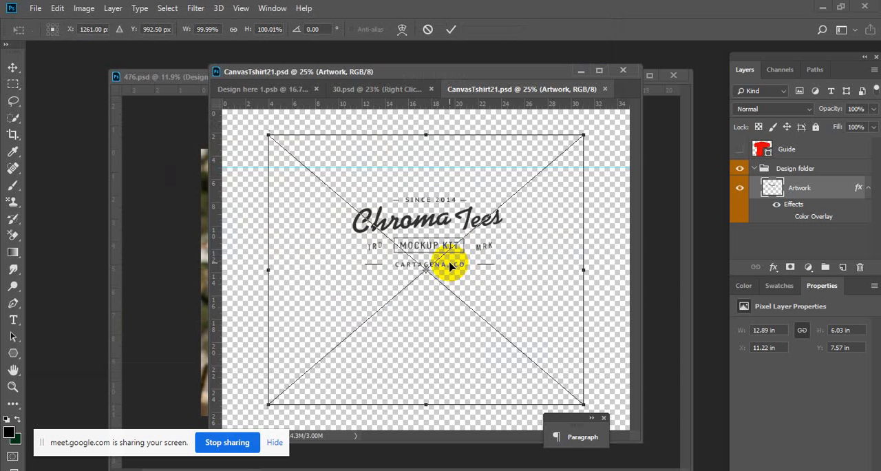
# - Scale the placed Music png to about 9.4 × 8.1 in over the Chroma Tees artwork, and delete the Artwork layer
pyautogui.moveTo(581, 402); pyautogui.dragTo(474, 244)
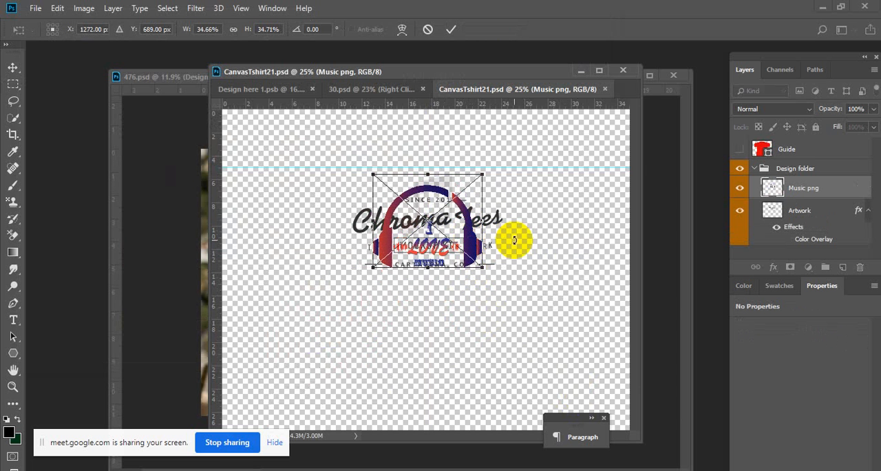
pyautogui.press('m')
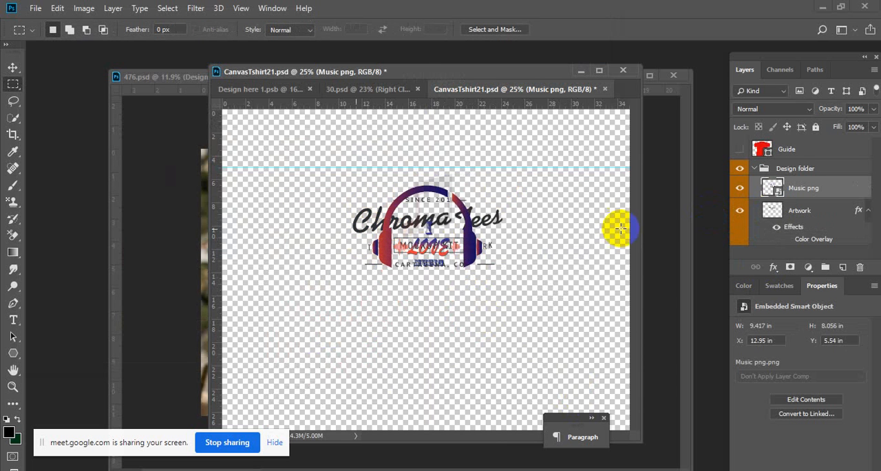
pyautogui.click(740, 211)
pyautogui.click(740, 210)
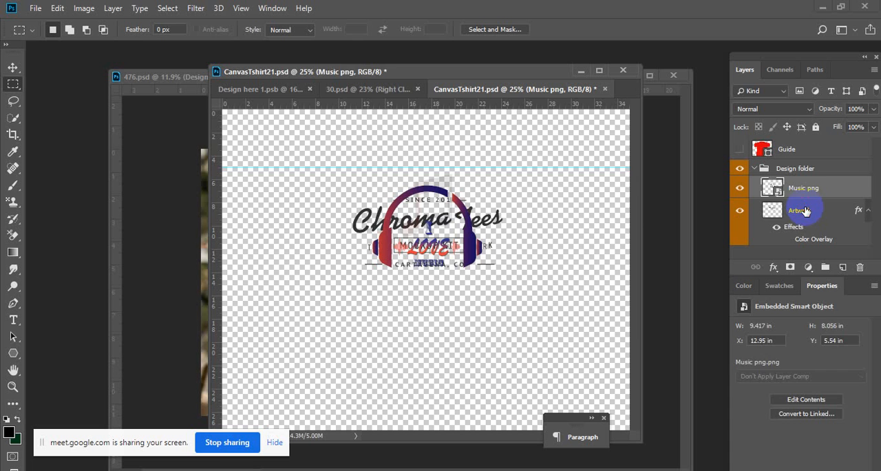
pyautogui.click(807, 210)
pyautogui.press('Delete')
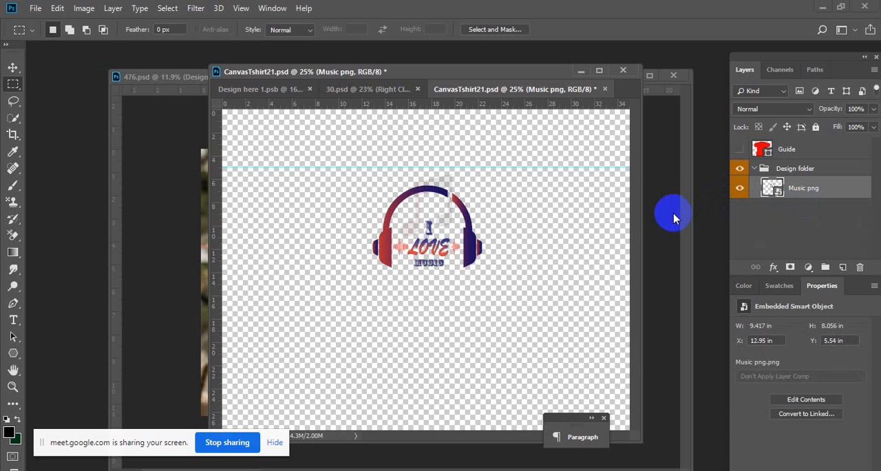
# - Save the CanvasTshirt21.psd smart object, detach its window, and bring the whole 30.psd mockup into view
pyautogui.hotkey('ctrl', 's')
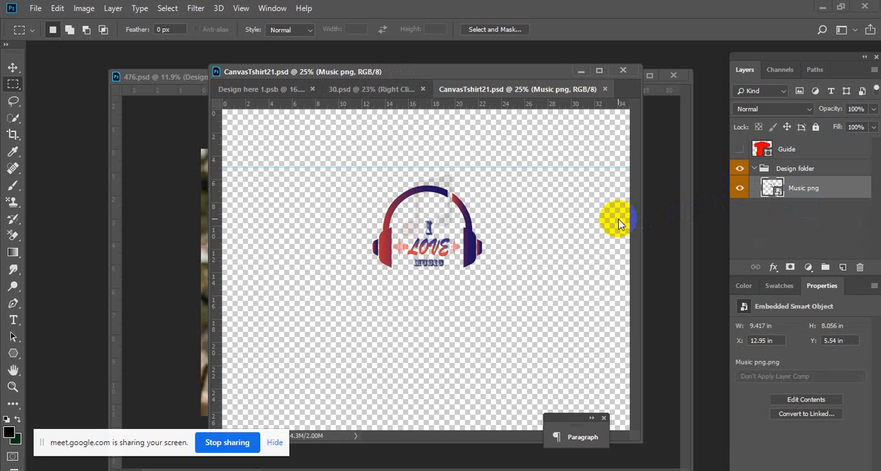
pyautogui.moveTo(448, 91); pyautogui.dragTo(566, 190)
pyautogui.click(513, 148)
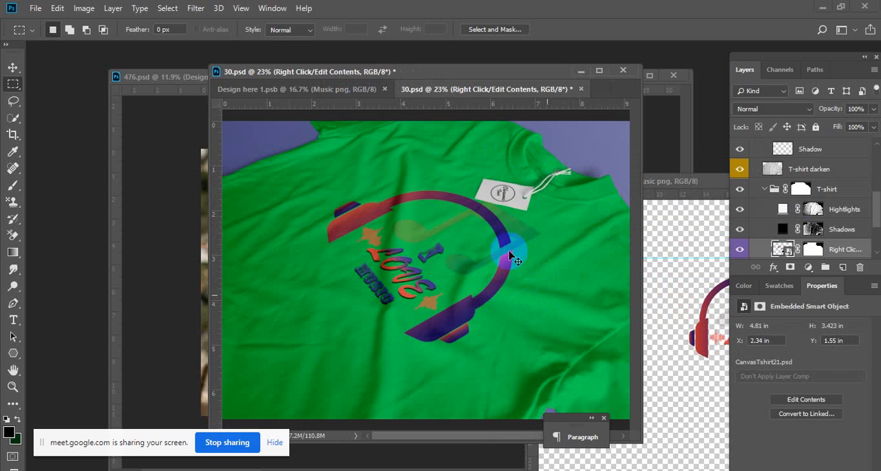
pyautogui.moveTo(490, 214); pyautogui.dragTo(519, 203)
# - Examine the T-shirt darken layer, the Resources and Tag groups, and the tag's layers by toggling their visibility
pyautogui.scroll(5, 771, 227)
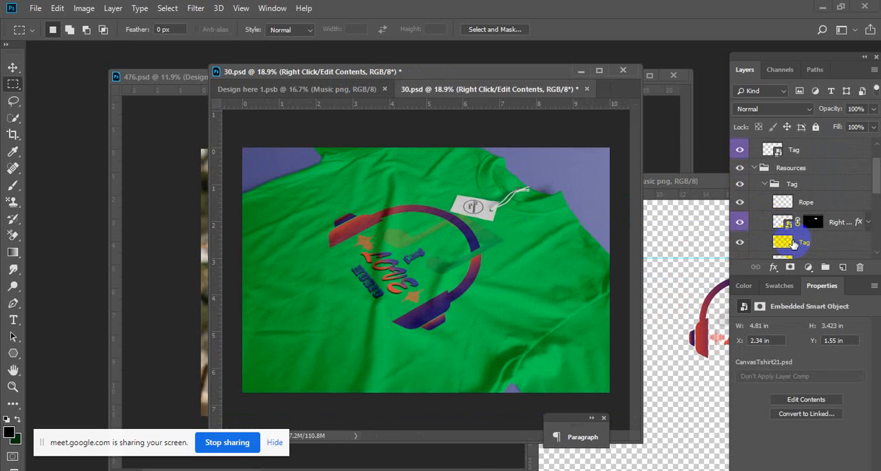
pyautogui.scroll(-3, 797, 245)
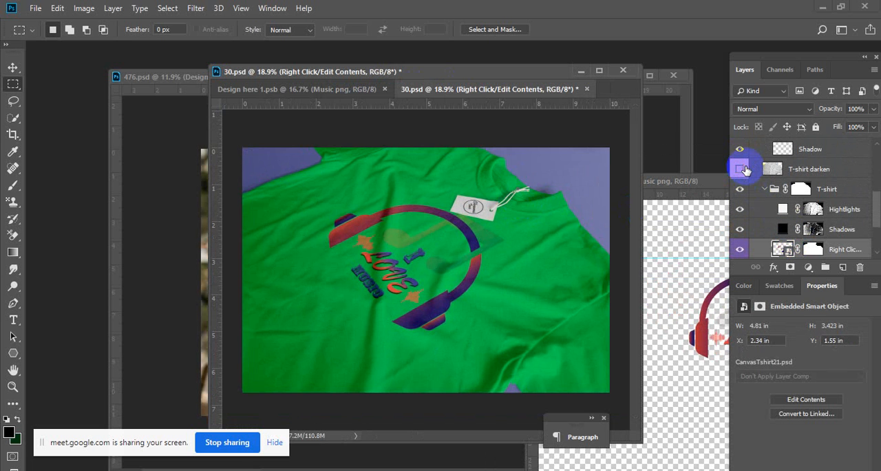
pyautogui.click(745, 170)
pyautogui.scroll(3, 742, 206)
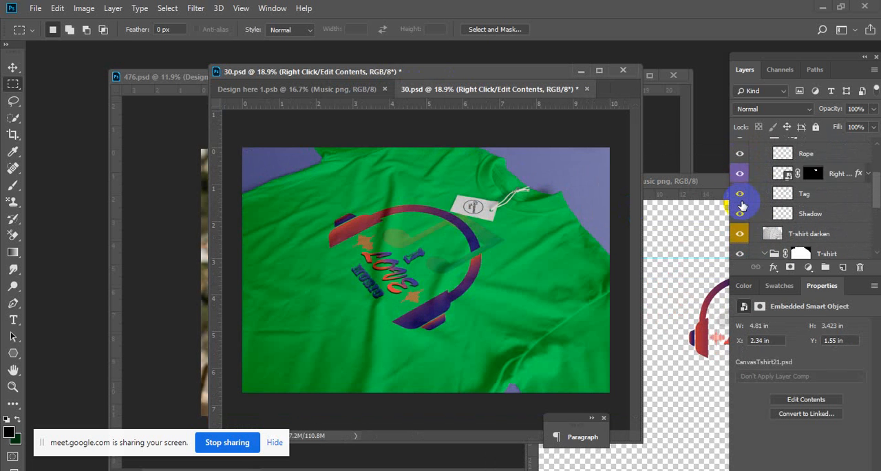
pyautogui.scroll(2, 742, 205)
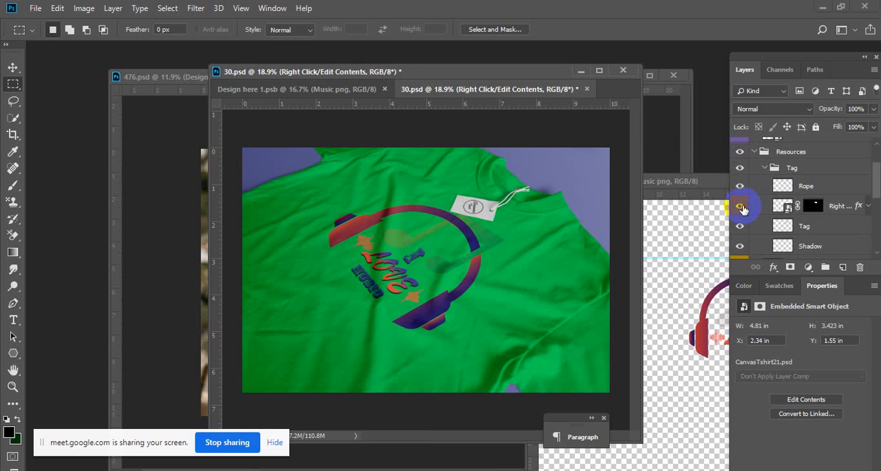
pyautogui.scroll(2, 743, 209)
pyautogui.click(740, 185)
pyautogui.click(740, 185)
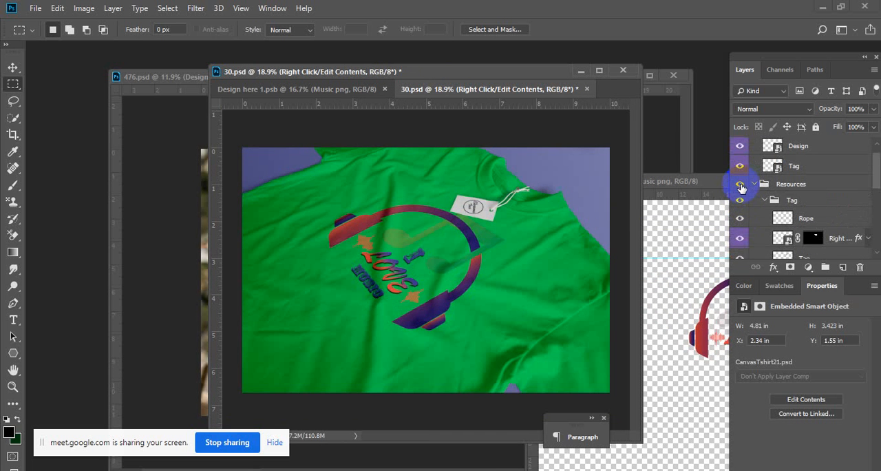
pyautogui.click(741, 200)
pyautogui.click(741, 201)
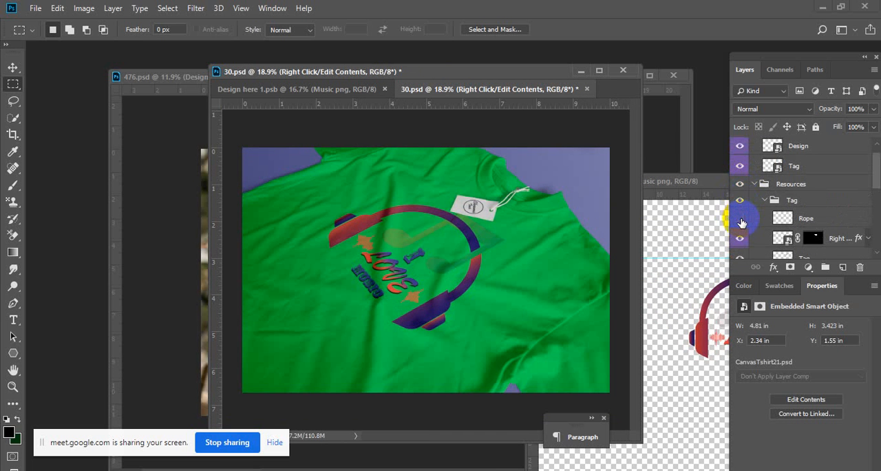
pyautogui.click(741, 238)
pyautogui.scroll(-6, 742, 221)
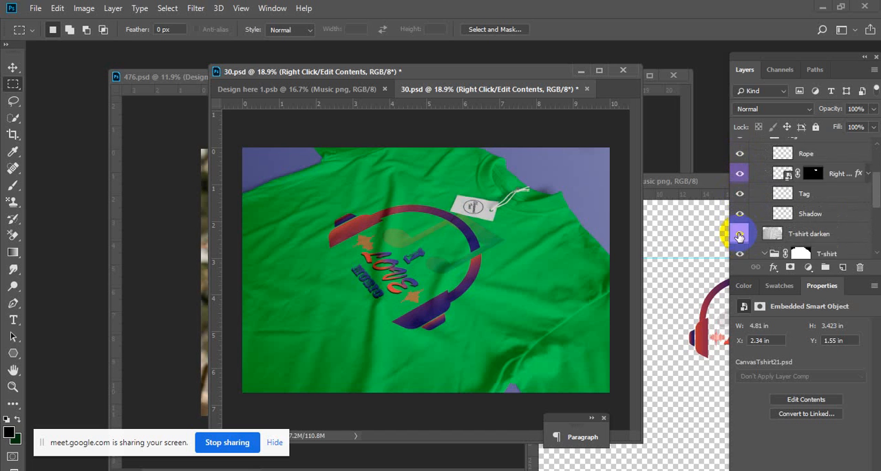
# - Toggle the T-shirt group and its T-shirt color fill layer off and on to see what each controls
pyautogui.click(741, 188)
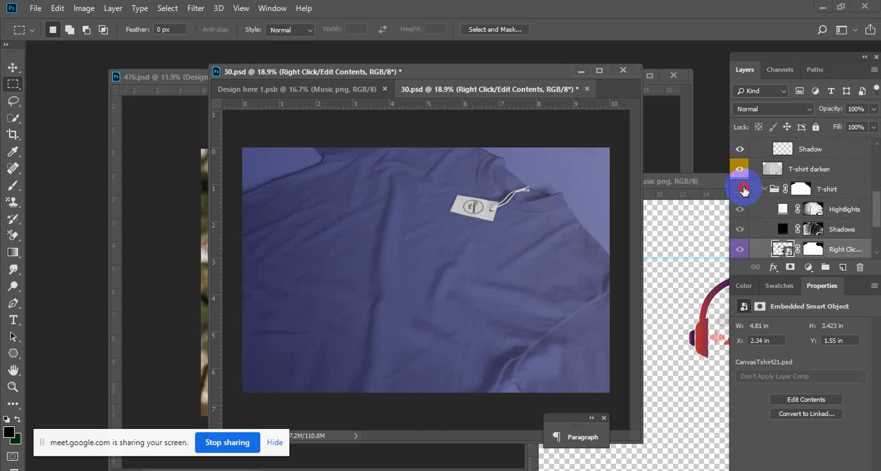
pyautogui.click(741, 189)
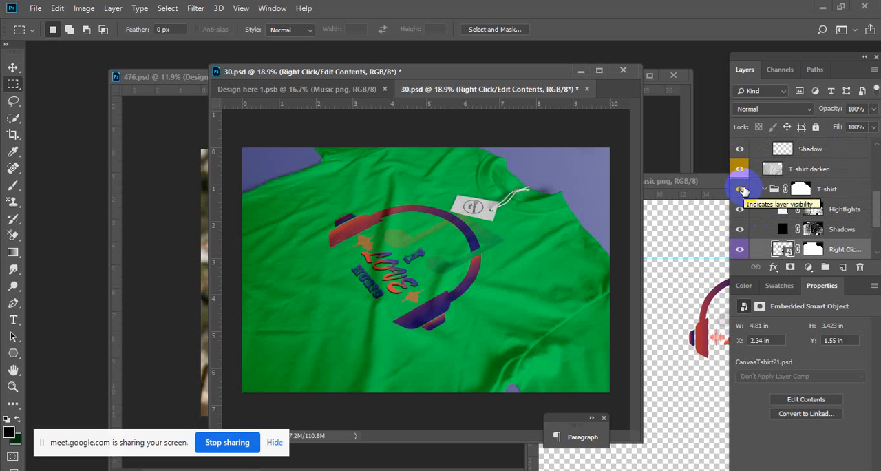
pyautogui.scroll(-3, 764, 201)
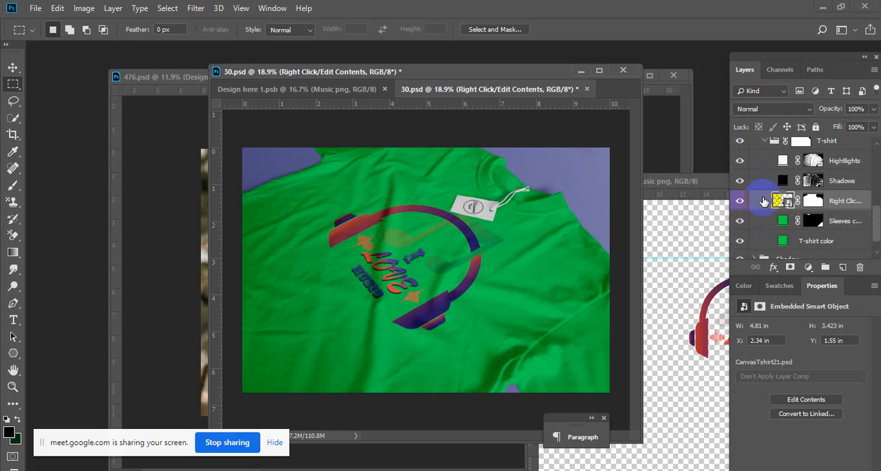
pyautogui.moveTo(741, 241); pyautogui.dragTo(740, 223)
pyautogui.click(740, 221)
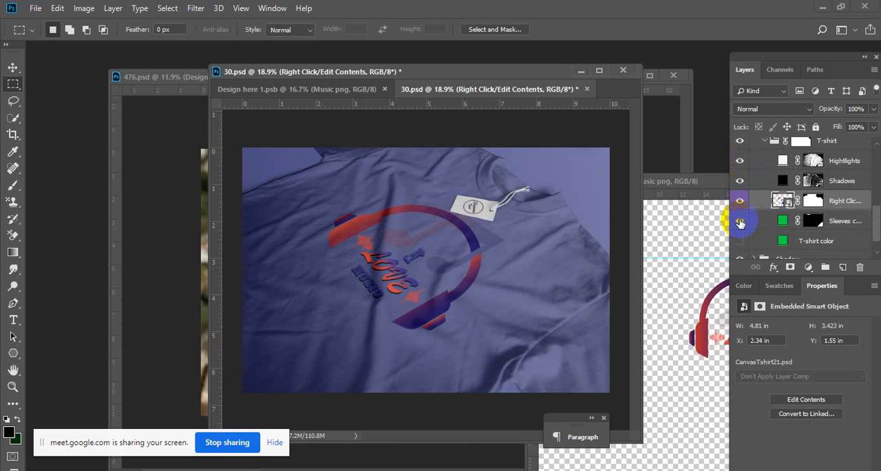
pyautogui.click(741, 243)
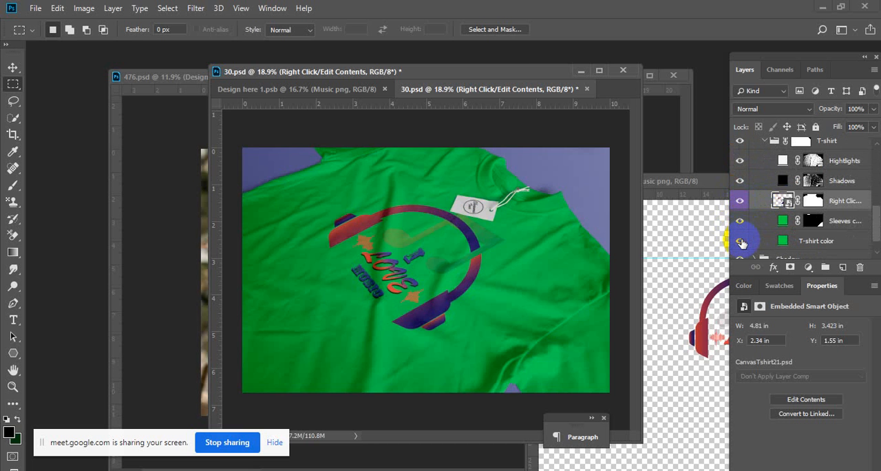
# - Change the T-shirt color fill layer from green to turquoise 52d7d9
pyautogui.click(784, 240)
pyautogui.scroll(-1, 790, 227)
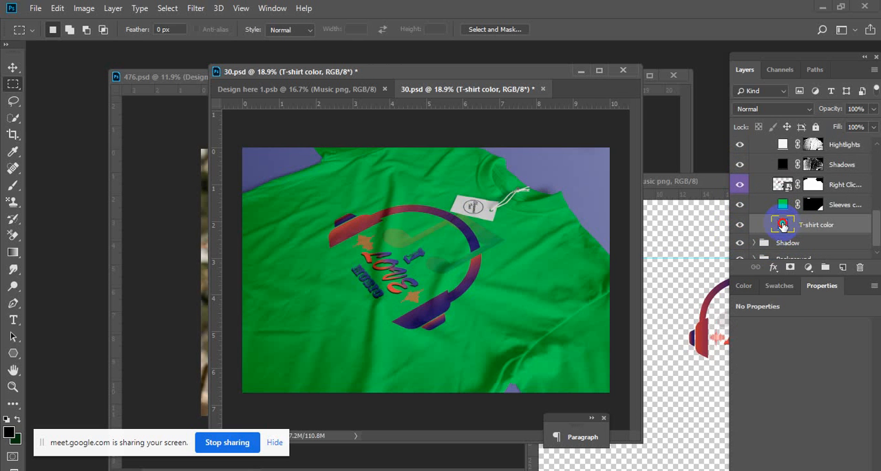
pyautogui.doubleClick(783, 224)
pyautogui.moveTo(661, 147); pyautogui.dragTo(681, 127)
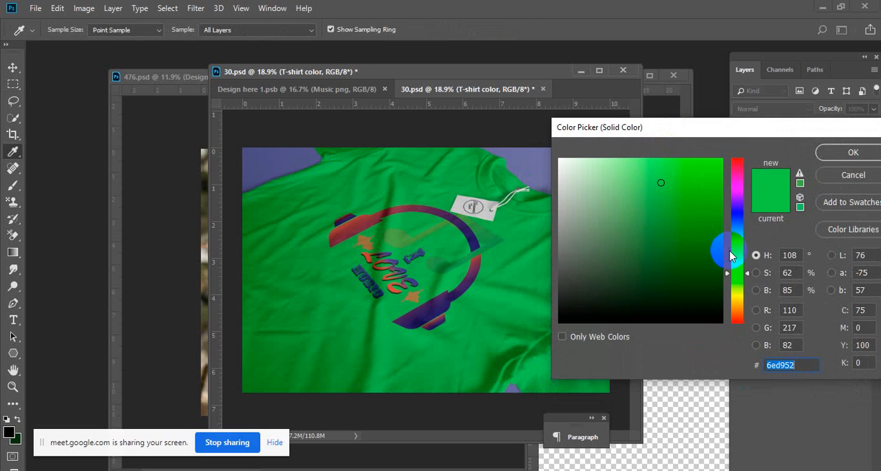
pyautogui.moveTo(731, 256); pyautogui.dragTo(742, 210)
pyautogui.moveTo(746, 242)
pyautogui.mouseDown()
pyautogui.moveTo(753, 350)
pyautogui.moveTo(759, 242)
pyautogui.mouseUp()
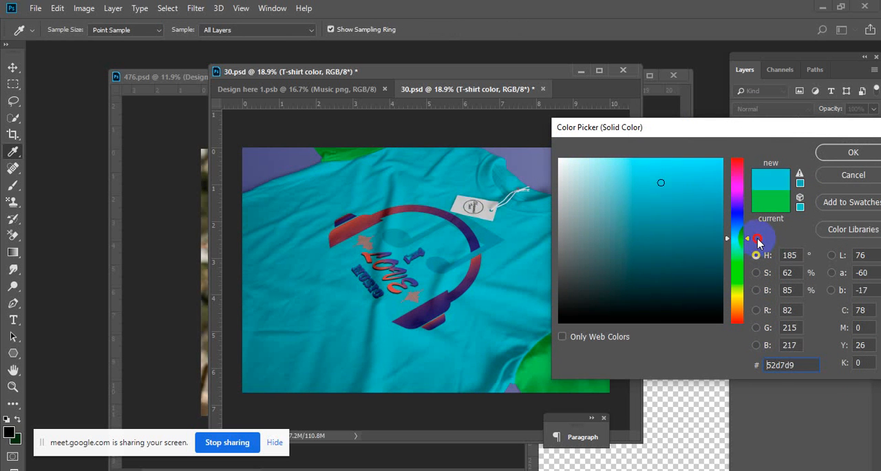
pyautogui.click(852, 152)
# - Recolor the Sleeves color fill layer to 56c0c1 by sampling the turquoise shirt body
pyautogui.click(784, 205)
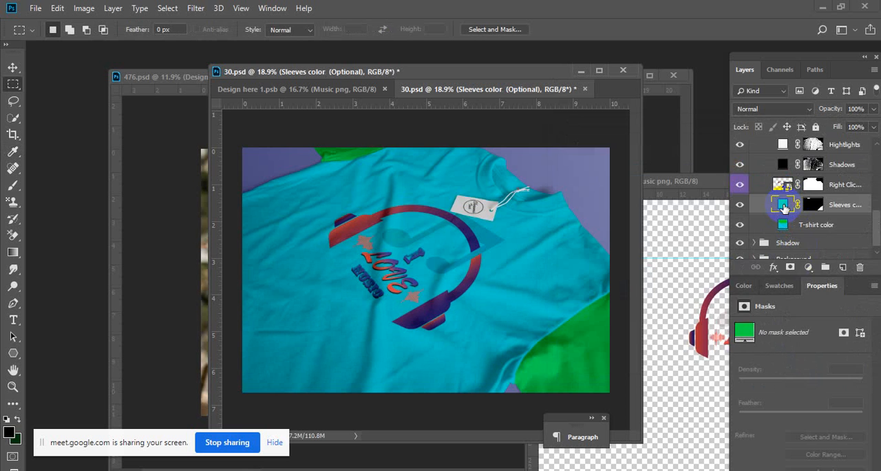
pyautogui.doubleClick(784, 205)
pyautogui.moveTo(583, 134); pyautogui.dragTo(641, 127)
pyautogui.click(486, 296)
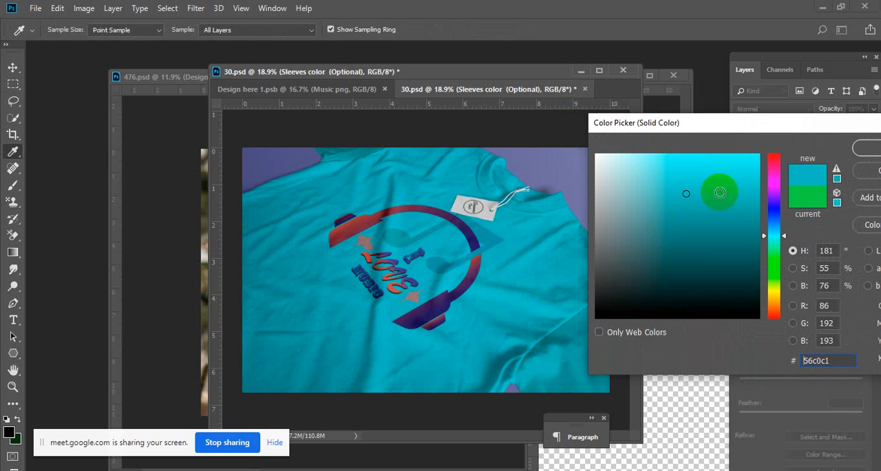
pyautogui.click(866, 148)
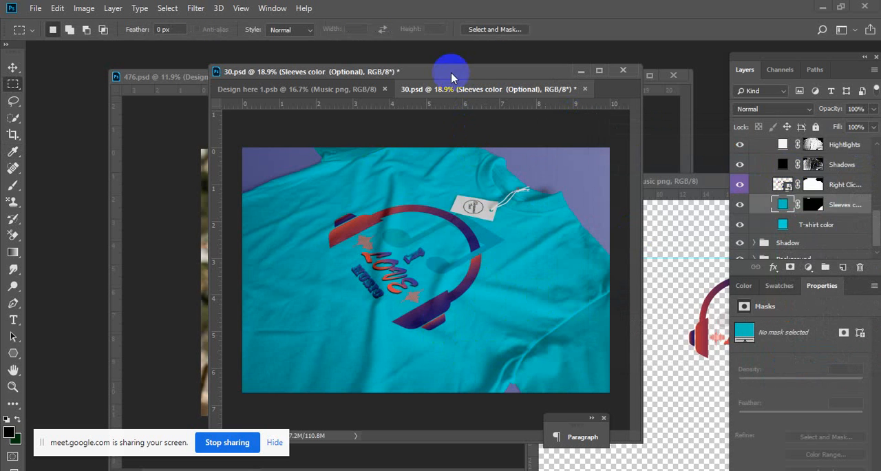
# - Move and enlarge the floating 30.psd window, and zoom in on the headphone print to about 35%
pyautogui.moveTo(414, 67); pyautogui.dragTo(278, 57)
pyautogui.moveTo(506, 424); pyautogui.dragTo(634, 456)
pyautogui.moveTo(386, 323); pyautogui.dragTo(422, 313)
pyautogui.moveTo(429, 274); pyautogui.dragTo(436, 331)
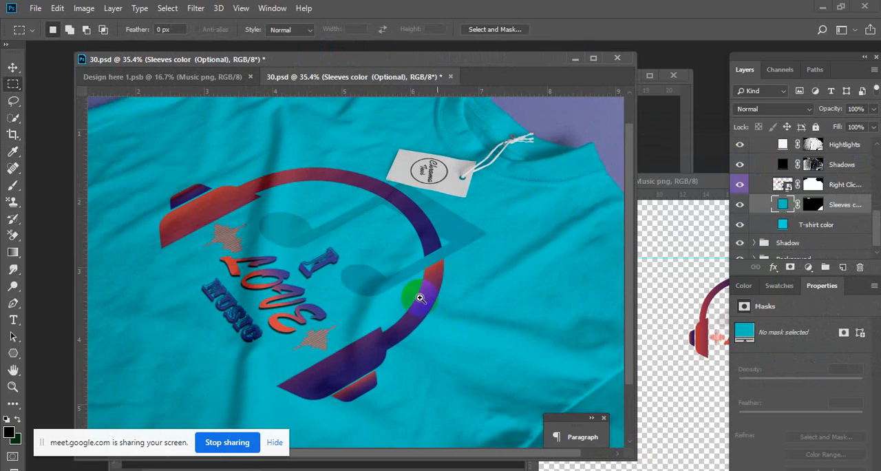
pyautogui.moveTo(401, 296); pyautogui.dragTo(429, 286)
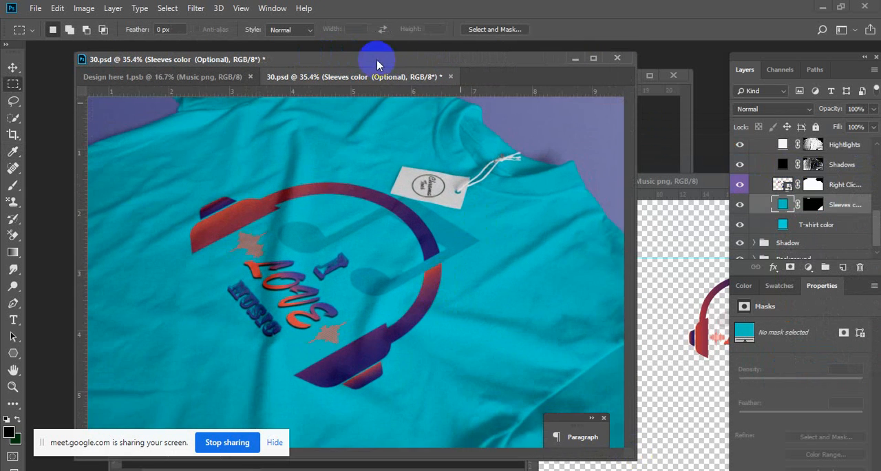
# - Detach 30.psd into its own window, move Design here 1.psb aside, and bring the 476.psd mockup forward at 14.7%
pyautogui.moveTo(347, 79); pyautogui.dragTo(424, 138)
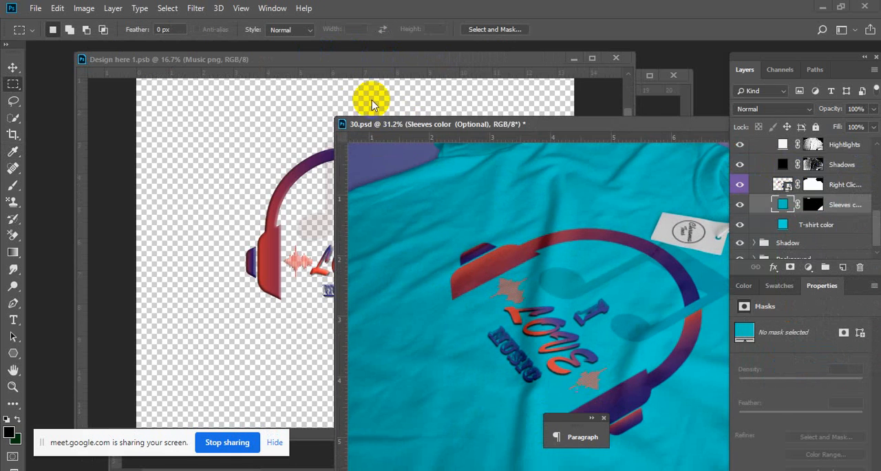
pyautogui.moveTo(317, 59); pyautogui.dragTo(480, 254)
pyautogui.click(343, 78)
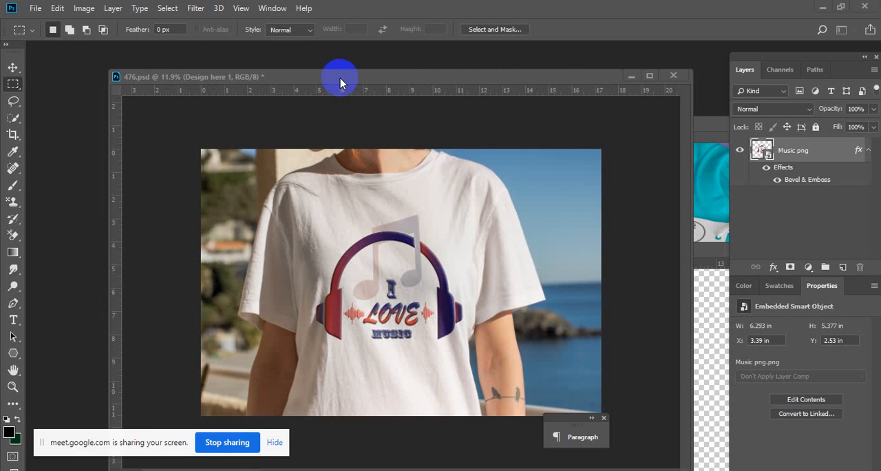
pyautogui.moveTo(378, 280); pyautogui.dragTo(404, 262)
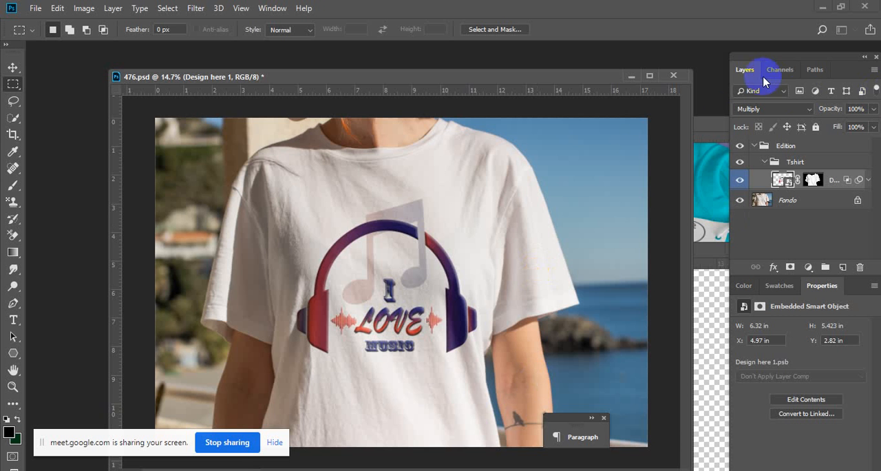
# - Bring the 30.psd window back in front of 476.psd and examine the print on the turquoise shirt up close
pyautogui.click(713, 131)
pyautogui.moveTo(551, 107); pyautogui.dragTo(446, 64)
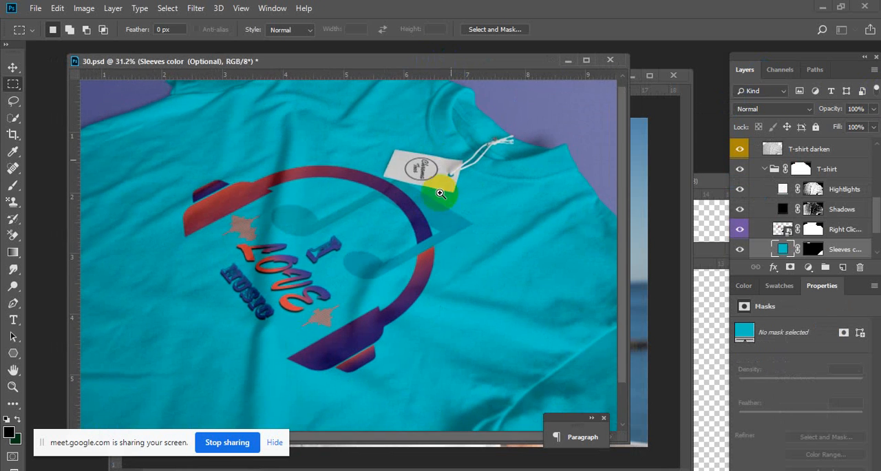
pyautogui.scroll(-3, 438, 201)
pyautogui.scroll(4, 437, 201)
pyautogui.scroll(1, 537, 354)
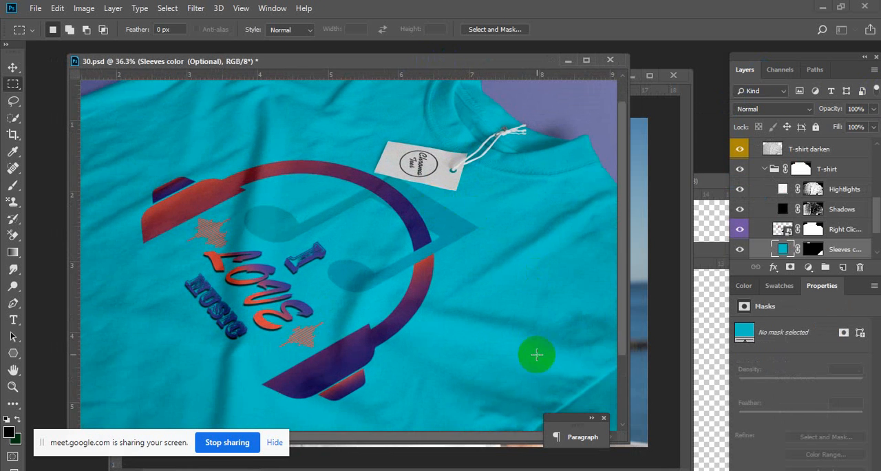